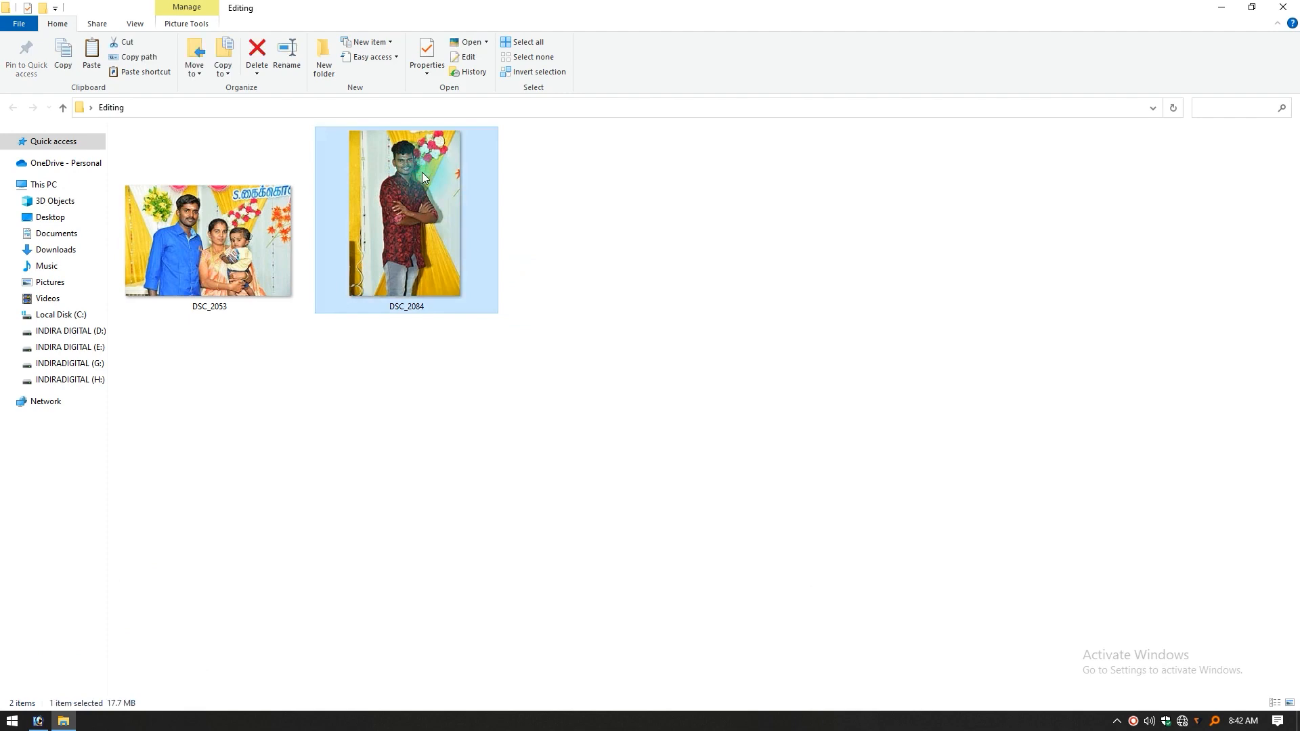
# Step: Open the DSC_2084 photo in the image viewer and examine the man's face and hair edges up close
pyautogui.doubleClick(423, 173)
pyautogui.scroll(4, 741, 86)
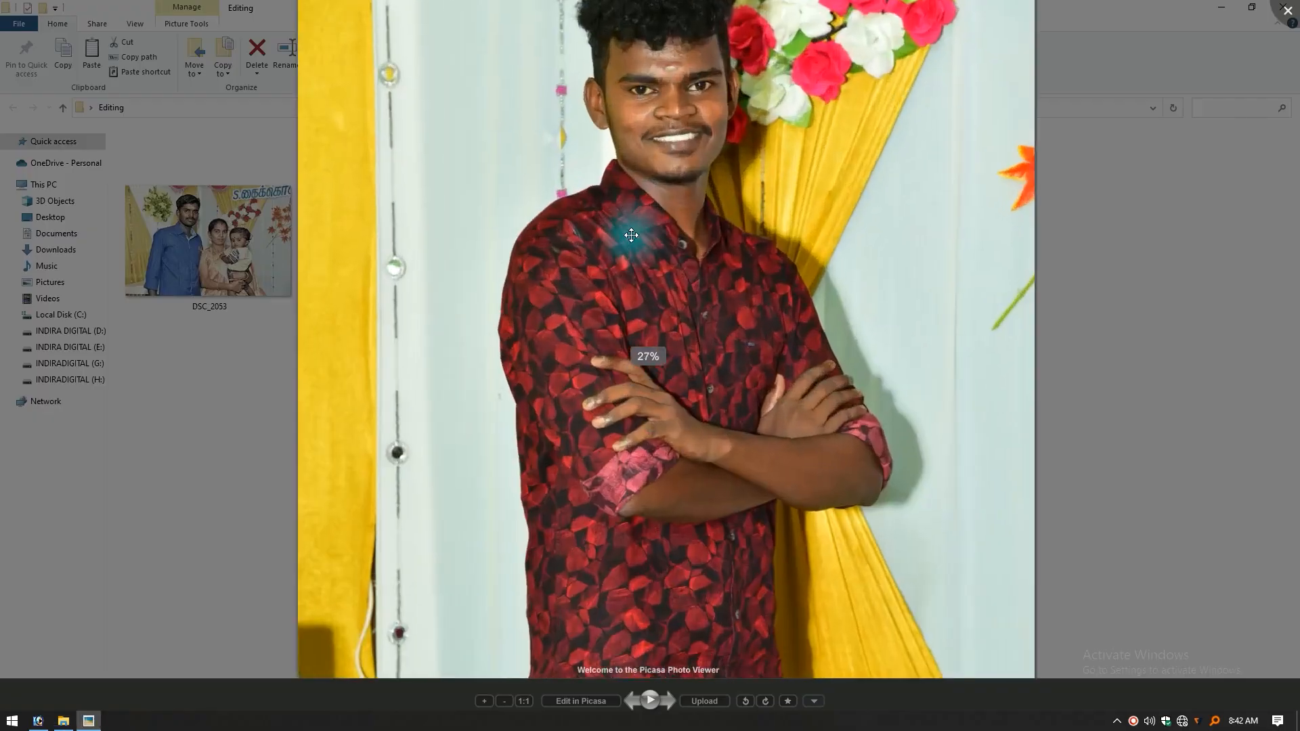
pyautogui.moveTo(741, 87); pyautogui.dragTo(762, 447)
pyautogui.moveTo(719, 313); pyautogui.dragTo(700, 497)
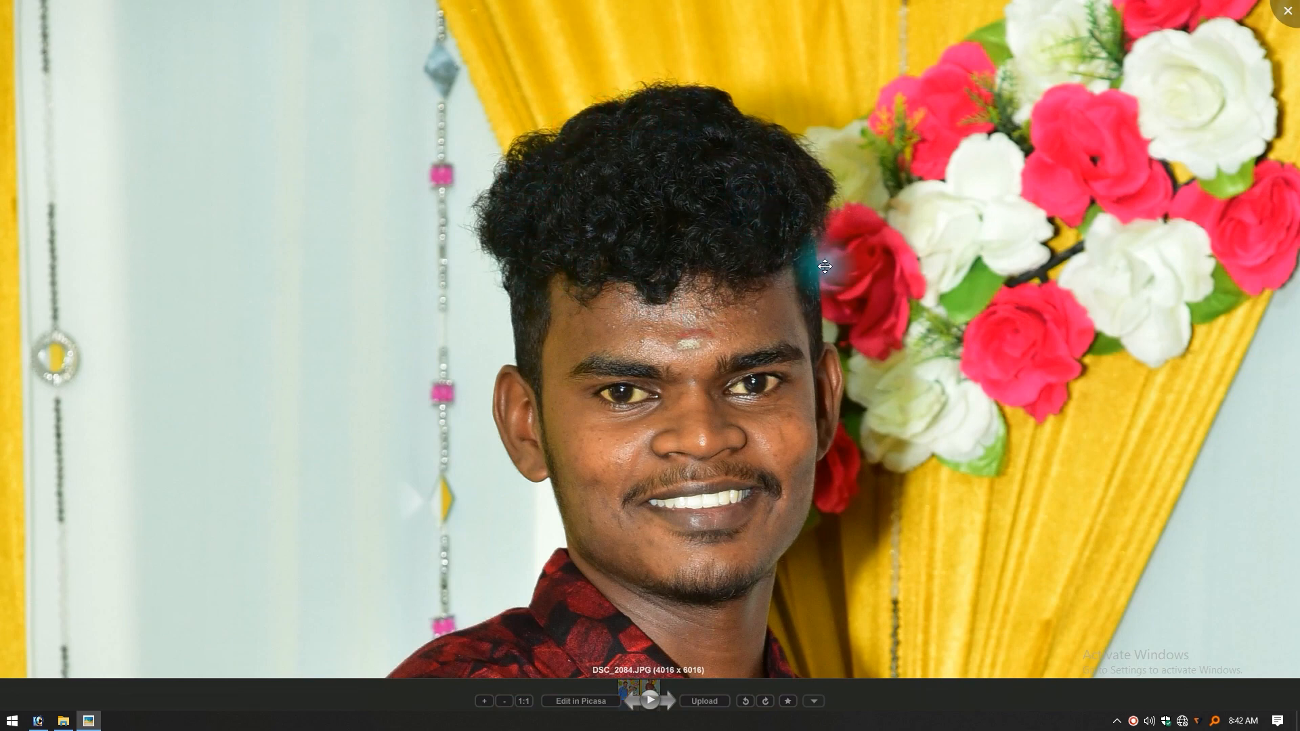
pyautogui.scroll(-3, 826, 265)
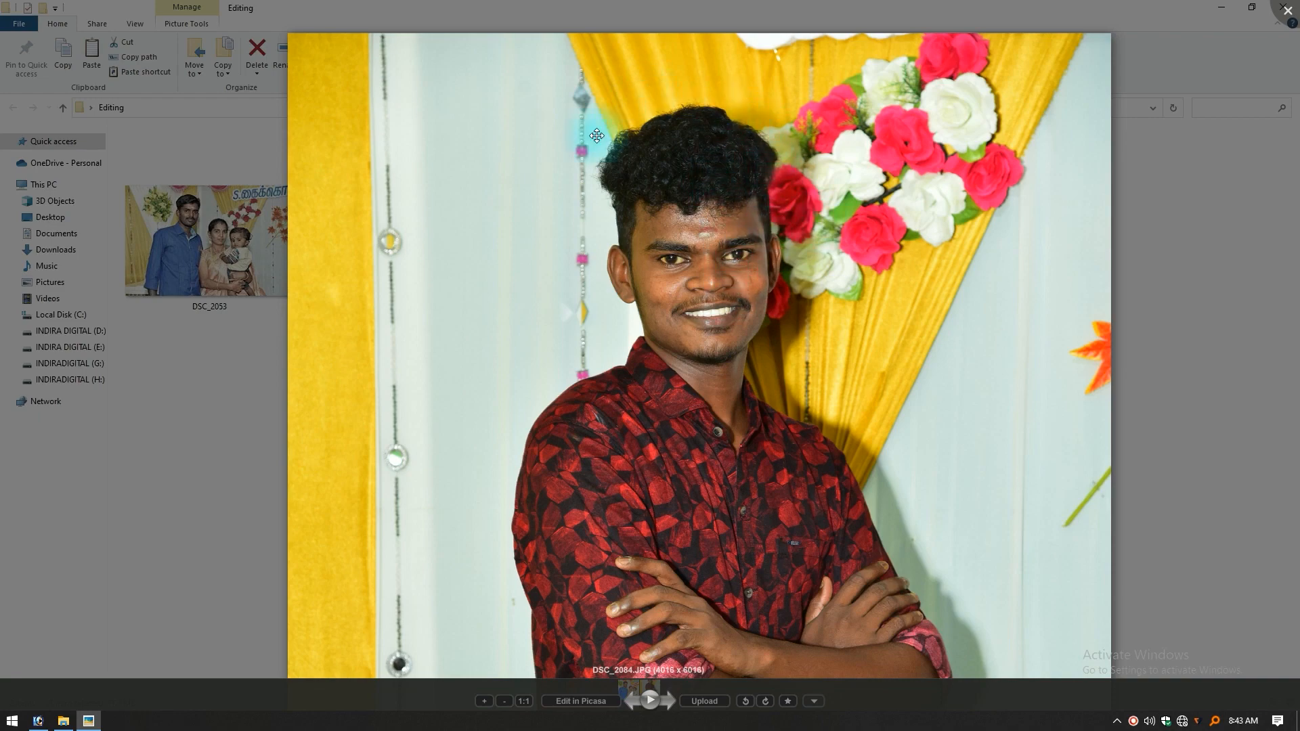
pyautogui.scroll(10, 673, 137)
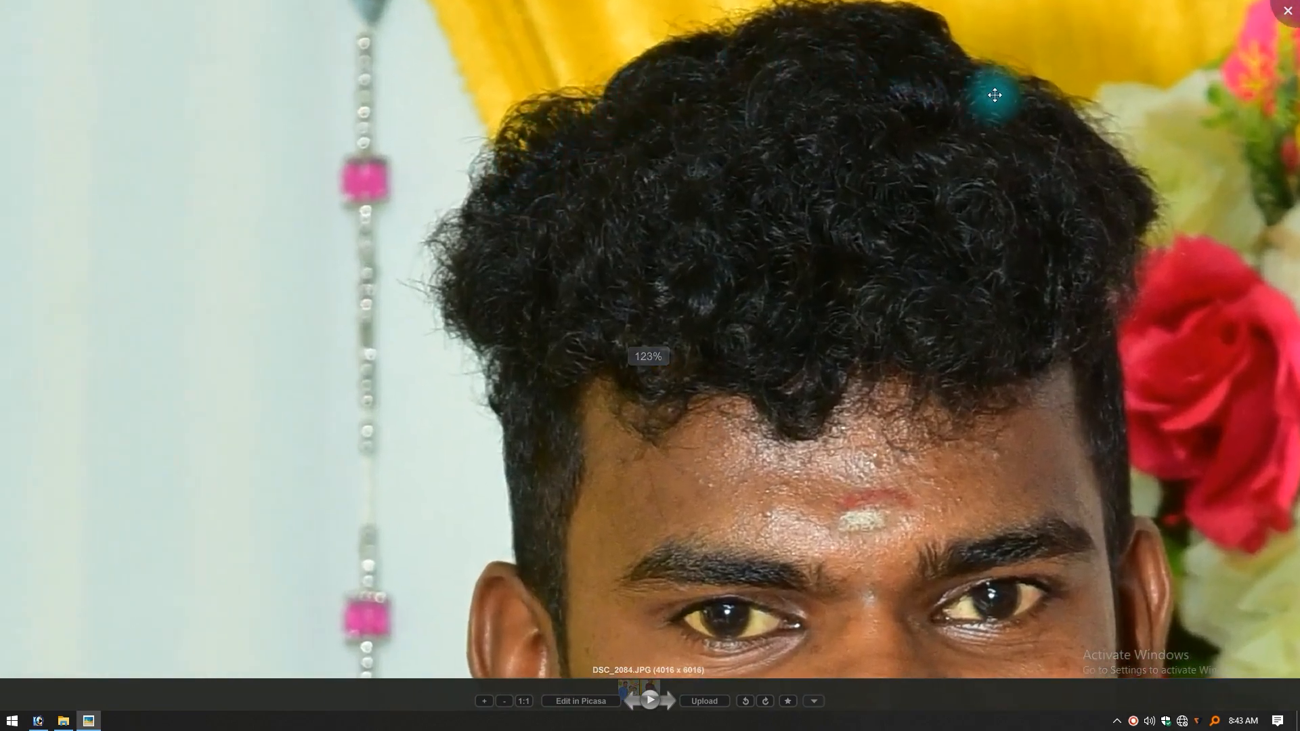
pyautogui.scroll(-5, 928, 282)
pyautogui.scroll(-3, 772, 291)
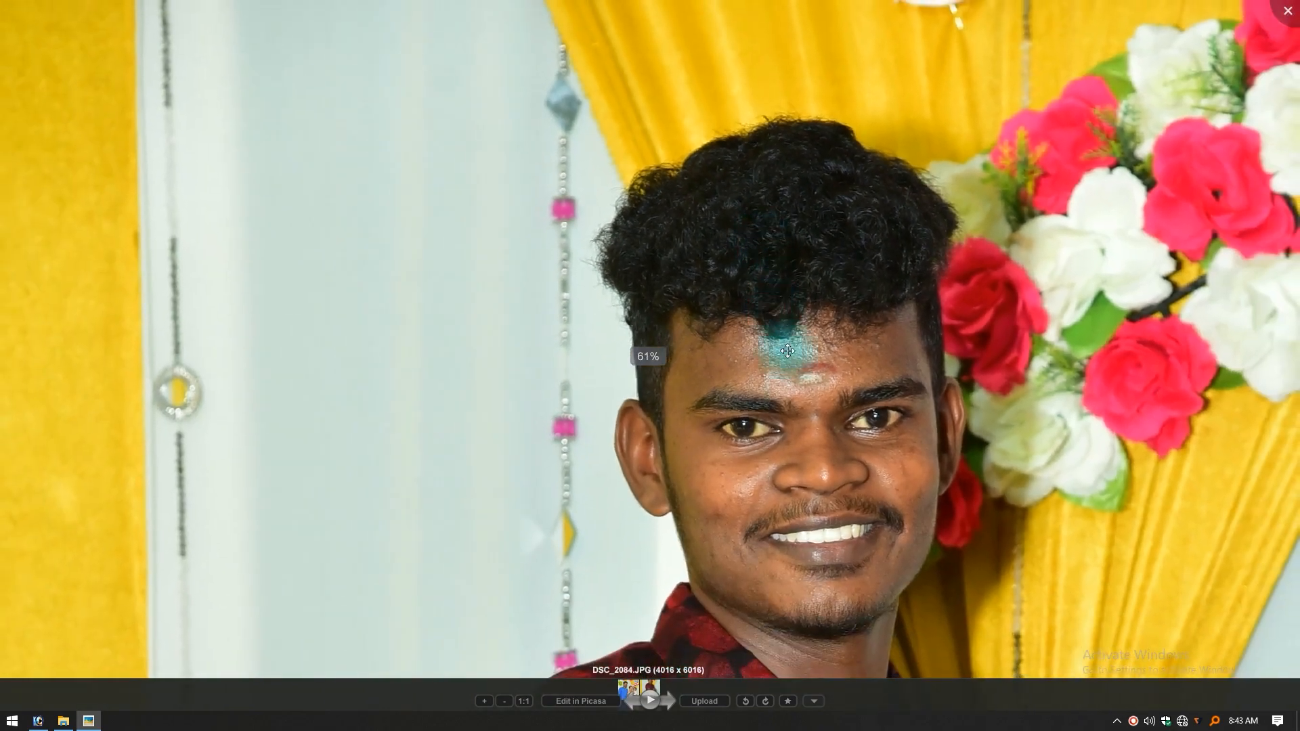
pyautogui.scroll(-4, 783, 343)
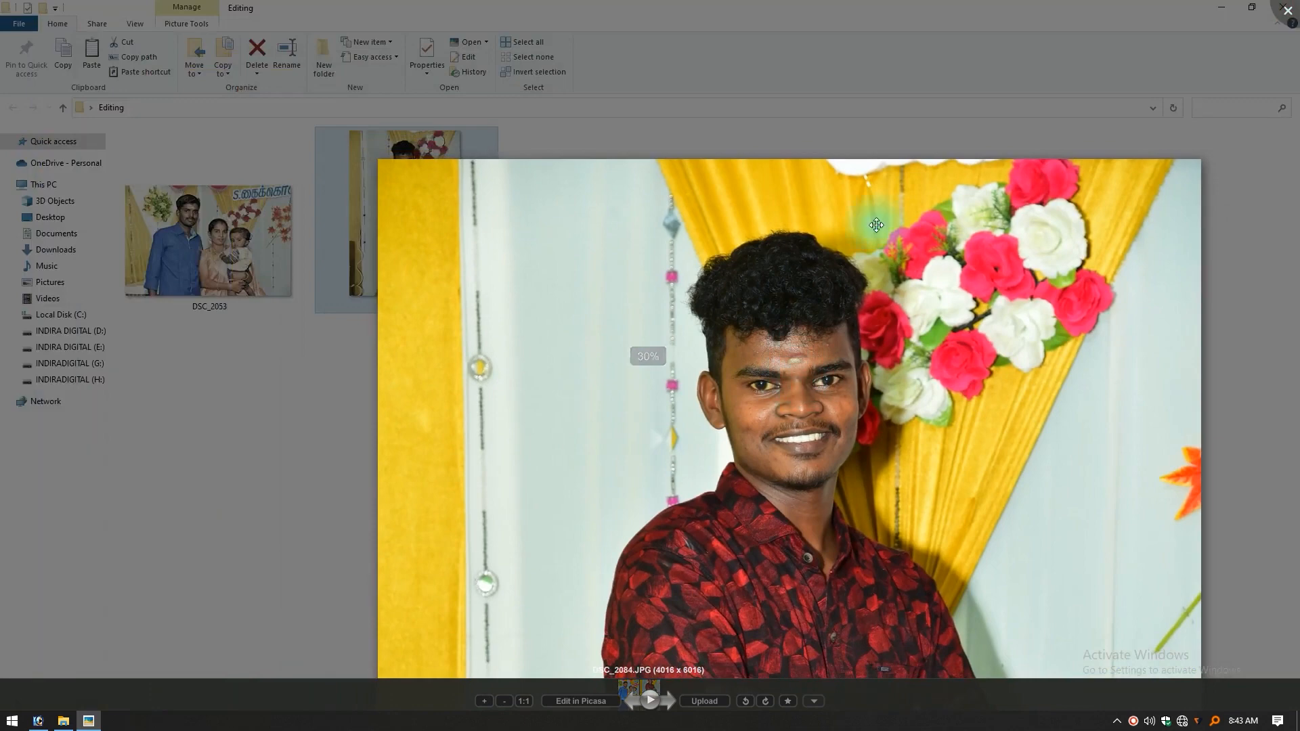
pyautogui.click(1288, 11)
# Step: Open the DSC_2084 photo in Photoshop in full-screen mode and duplicate its Background layer
pyautogui.click(646, 409)
pyautogui.click(49, 722)
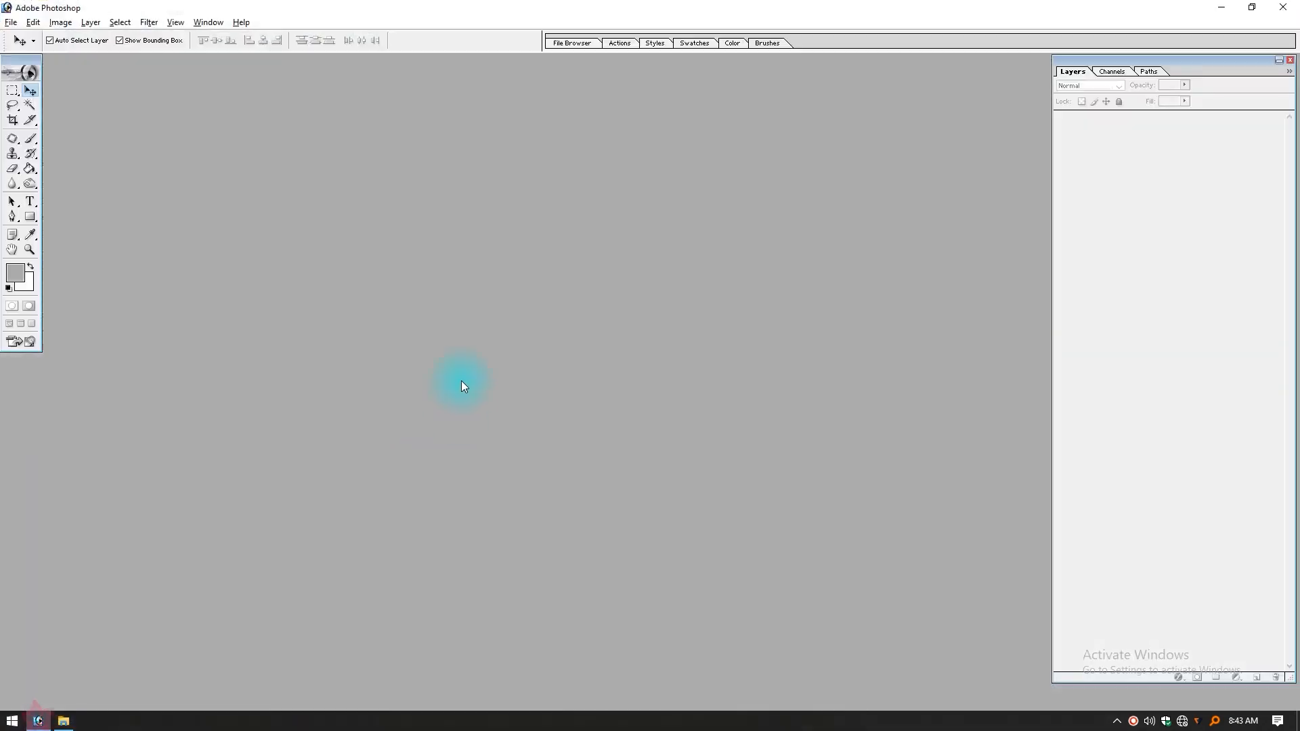
pyautogui.hotkey('alt', 'Tab')
pyautogui.moveTo(426, 269); pyautogui.dragTo(381, 393)
pyautogui.press('f')
pyautogui.rightClick(1177, 145)
pyautogui.click(1195, 195)
pyautogui.press('Return')
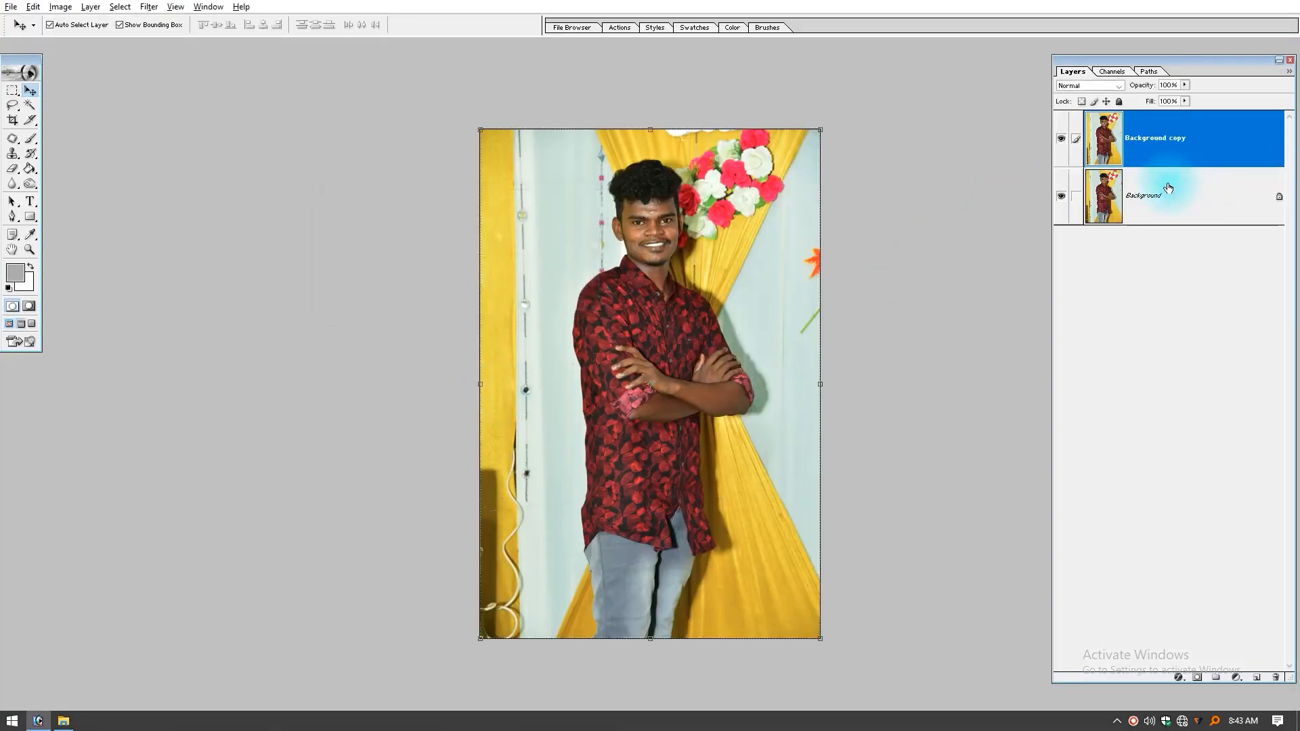
# Step: Brighten the Background copy layer with Curves, raising the RGB midtones from input 120 to output 131
pyautogui.moveTo(496, 350); pyautogui.dragTo(494, 351)
pyautogui.moveTo(772, 346); pyautogui.dragTo(779, 431)
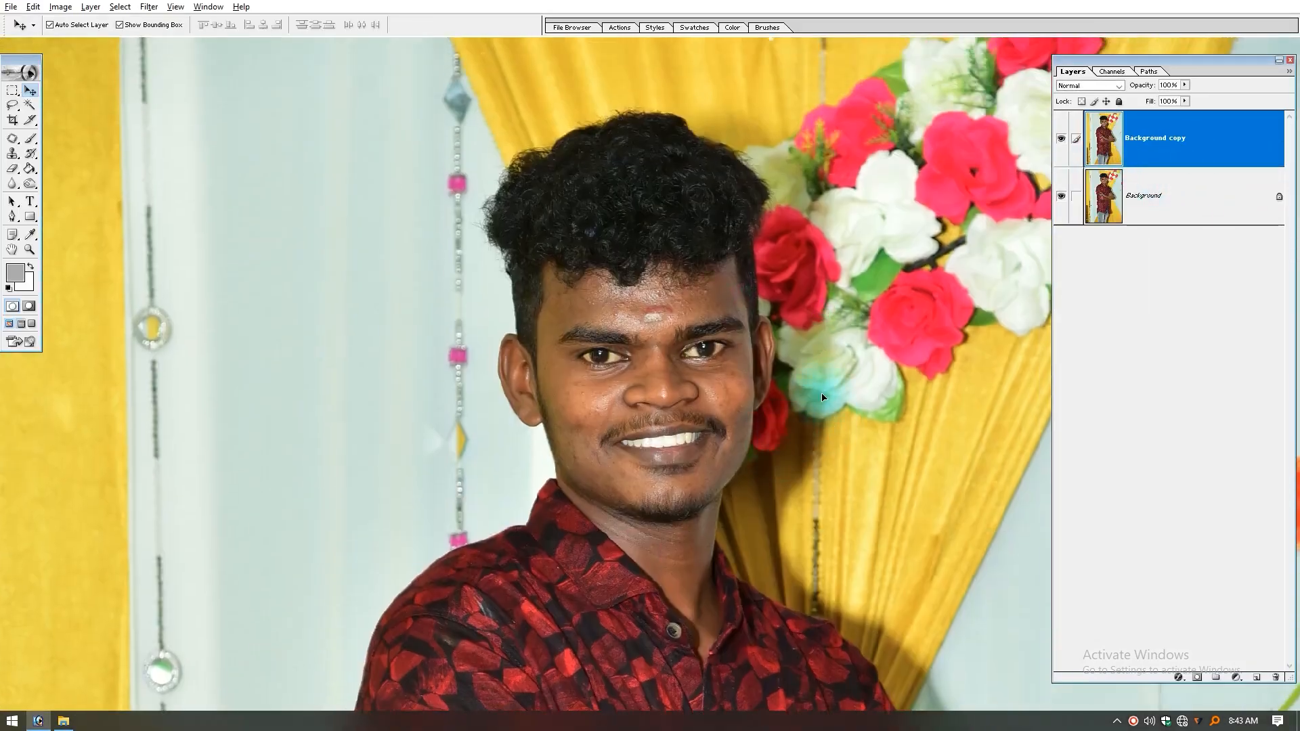
pyautogui.hotkey('ctrl', 'm')
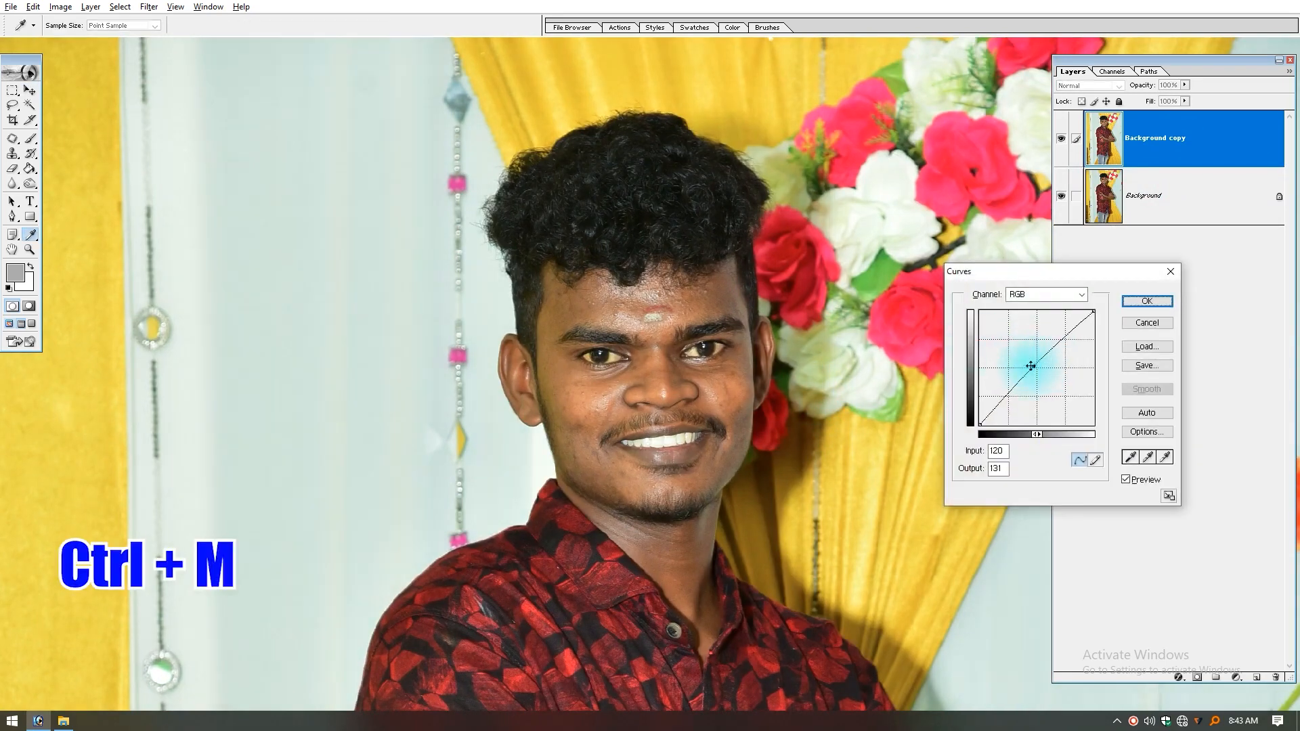
pyautogui.press('Return')
pyautogui.press('v')
pyautogui.moveTo(604, 423); pyautogui.dragTo(683, 427)
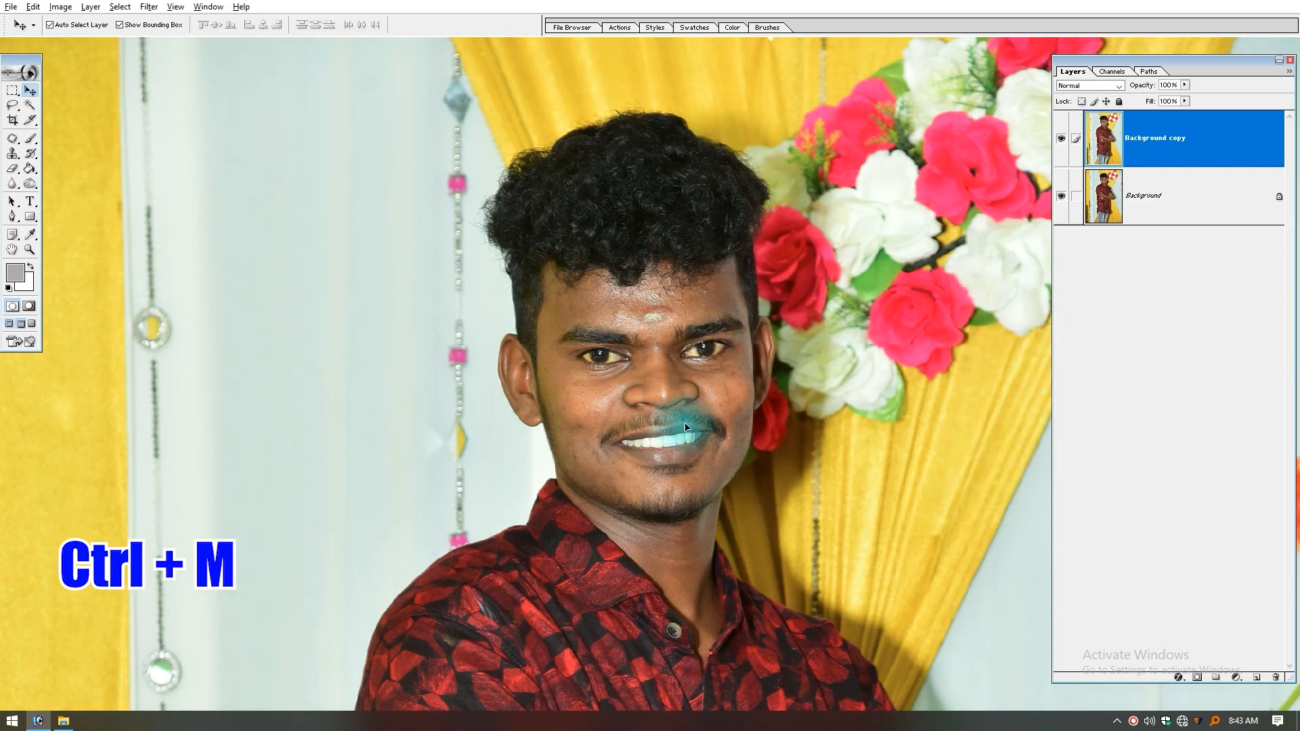
# Step: Apply a Hue/Saturation adjustment with a value of 10 to the Background copy layer
pyautogui.hotkey('ctrl', 'u')
pyautogui.moveTo(1135, 392); pyautogui.dragTo(1071, 394)
pyautogui.write('10')
pyautogui.press('Return')
pyautogui.hotkey('ctrl', 'space')
pyautogui.moveTo(383, 252); pyautogui.dragTo(806, 572)
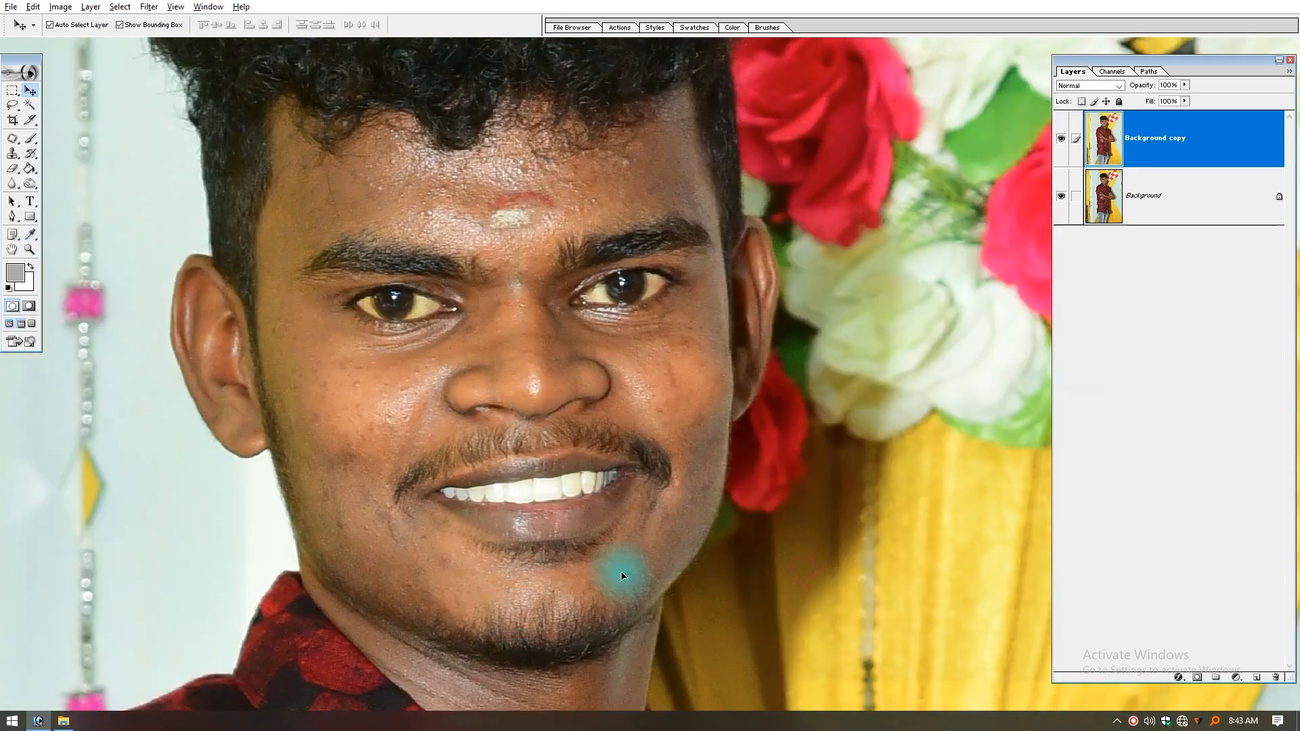
# Step: Activate the saved path outlining the man over the Background copy layer
pyautogui.hotkey('ctrl', '0')
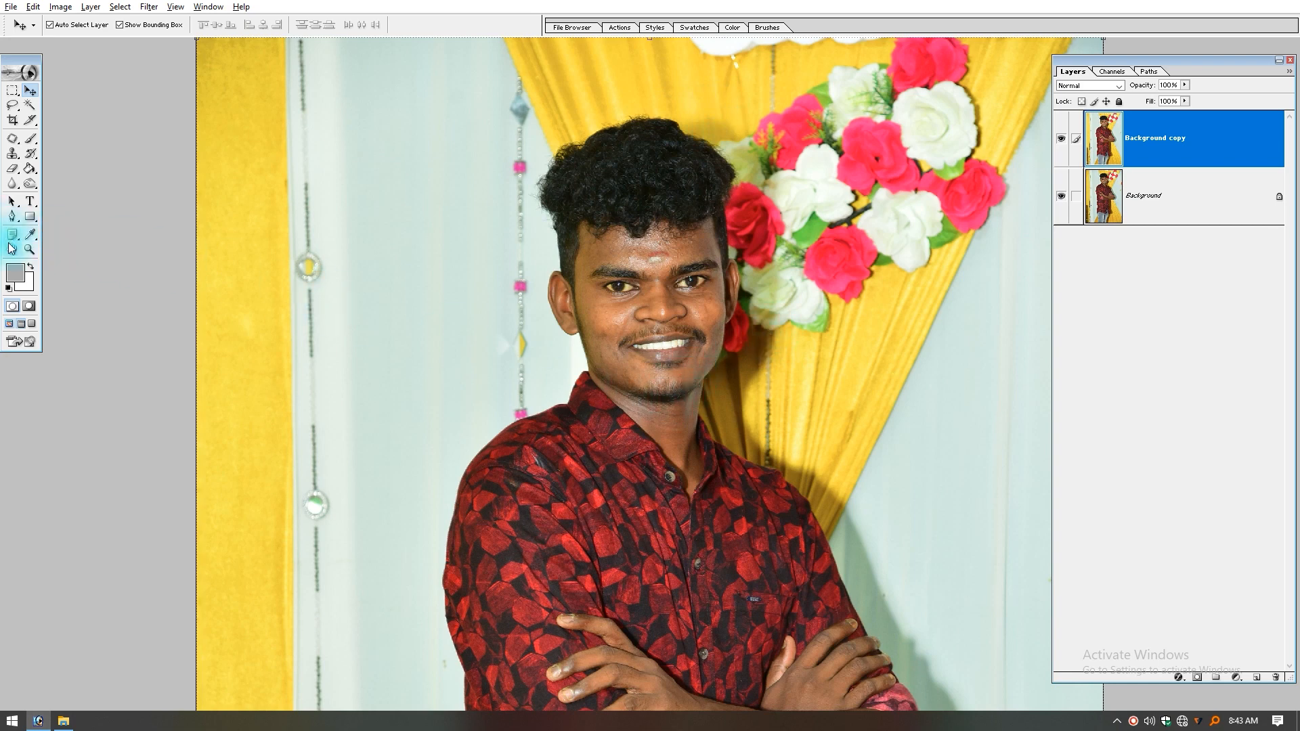
pyautogui.click(1149, 71)
pyautogui.keyDown('ctrl'); pyautogui.click(1072, 88); pyautogui.keyUp('ctrl')
pyautogui.click(1073, 71)
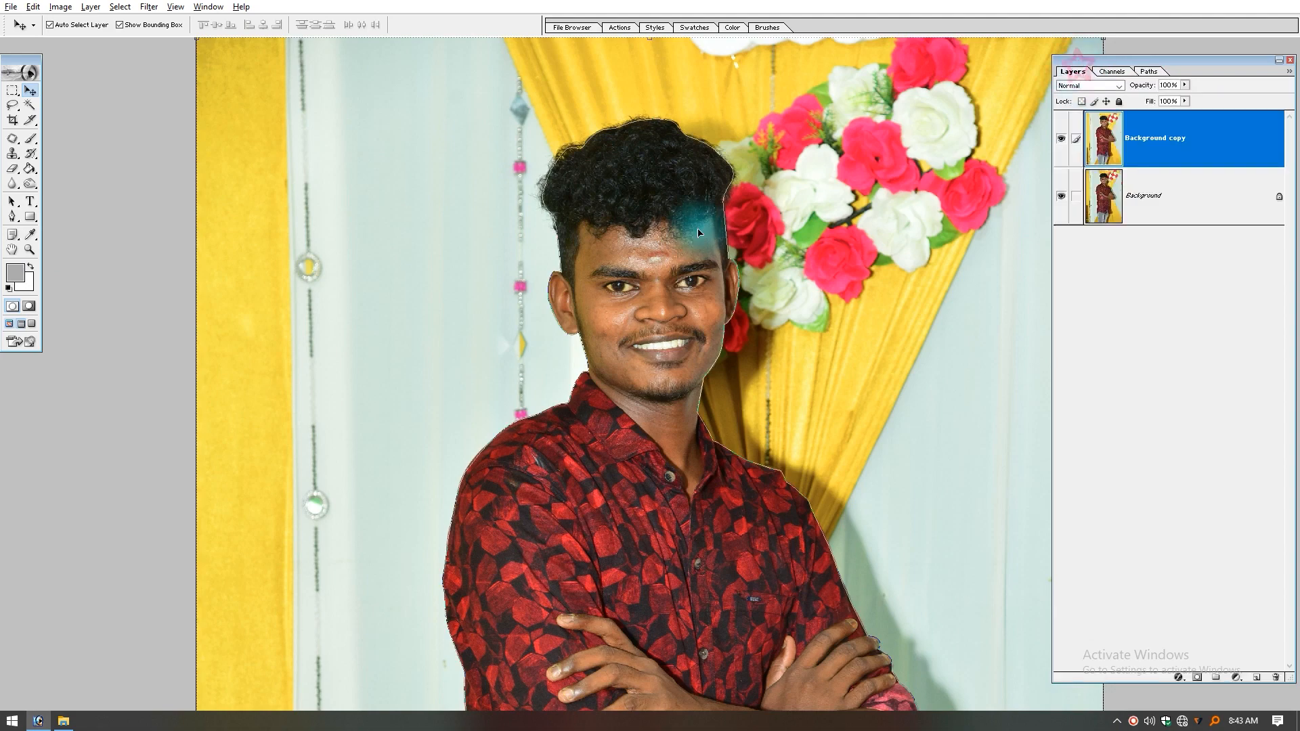
pyautogui.hotkey('ctrl', '0')
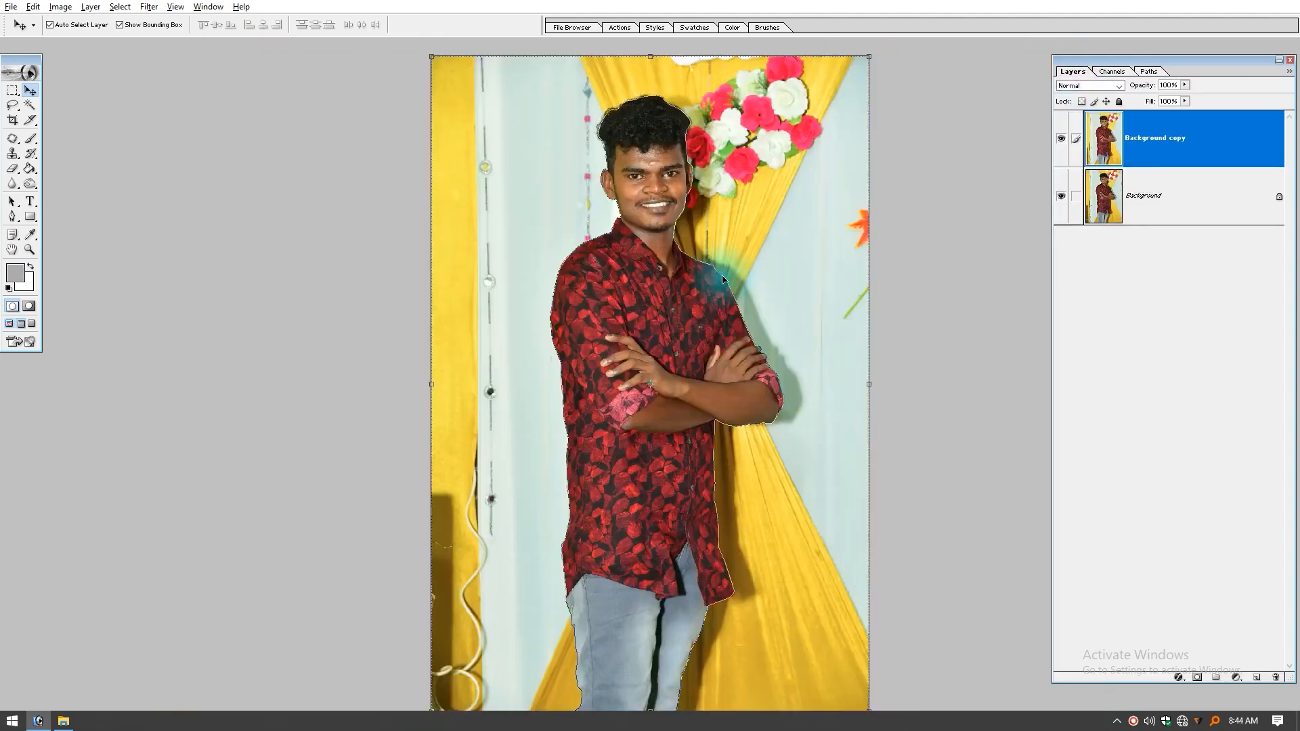
# Step: Turn the man's path into a selection feathered by 2 pixels and copy it to a new layer
pyautogui.hotkey('ctrl', 'alt', 'd')
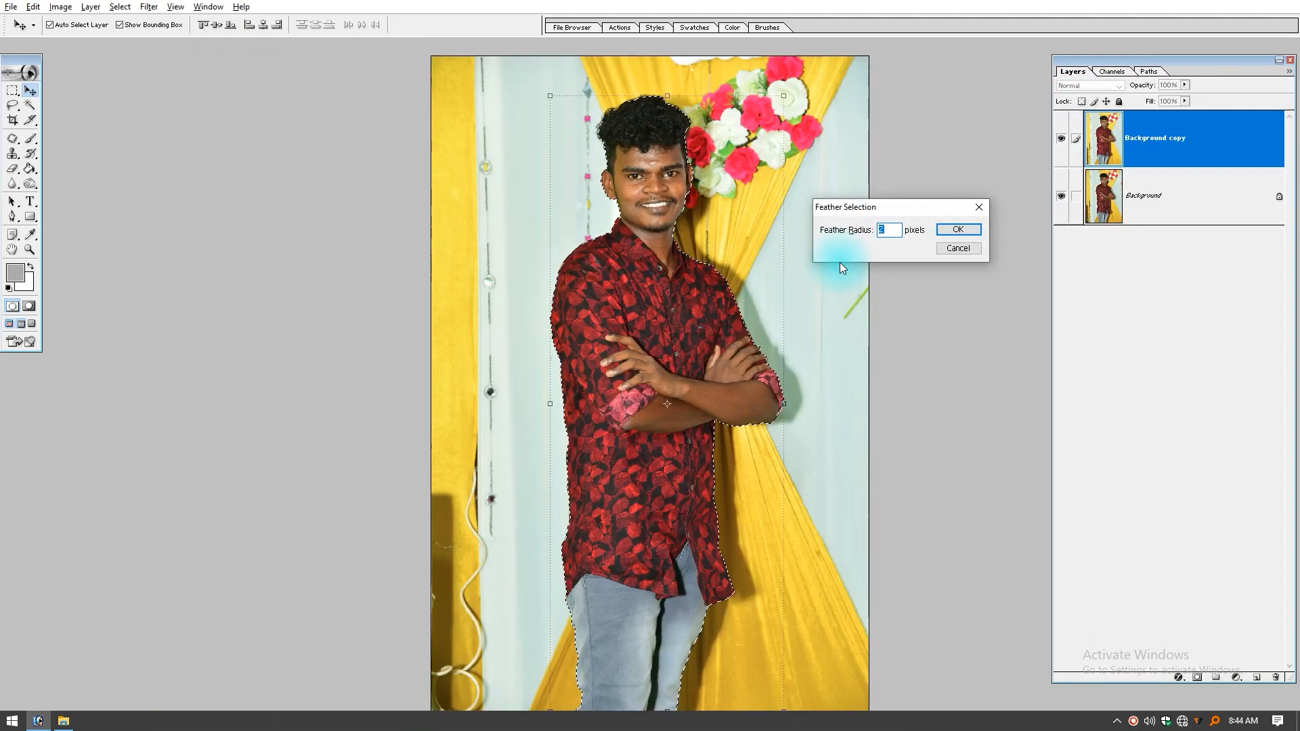
pyautogui.press('Return')
pyautogui.hotkey('ctrl', 'j')
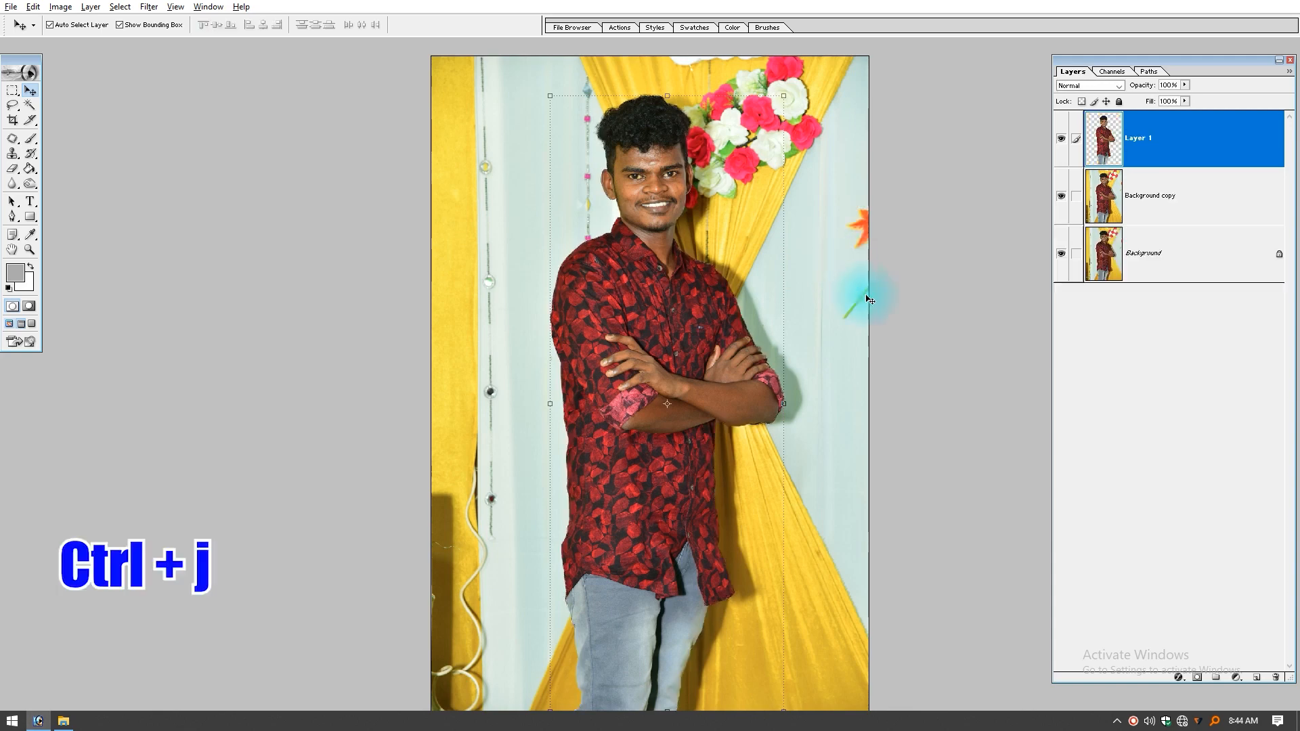
# Step: Try moving the man's cutout beside the original to compare the hair edges, and undo the move
pyautogui.moveTo(752, 61); pyautogui.dragTo(566, 251)
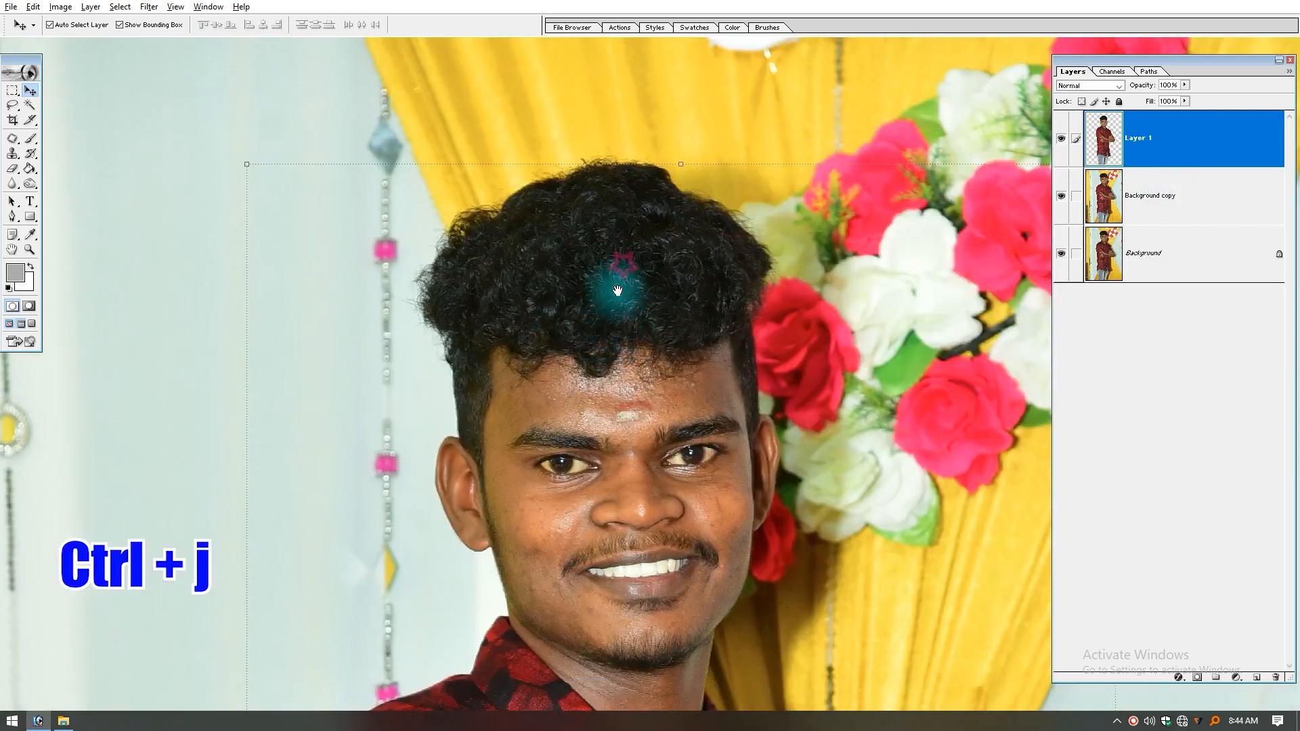
pyautogui.click(1182, 195)
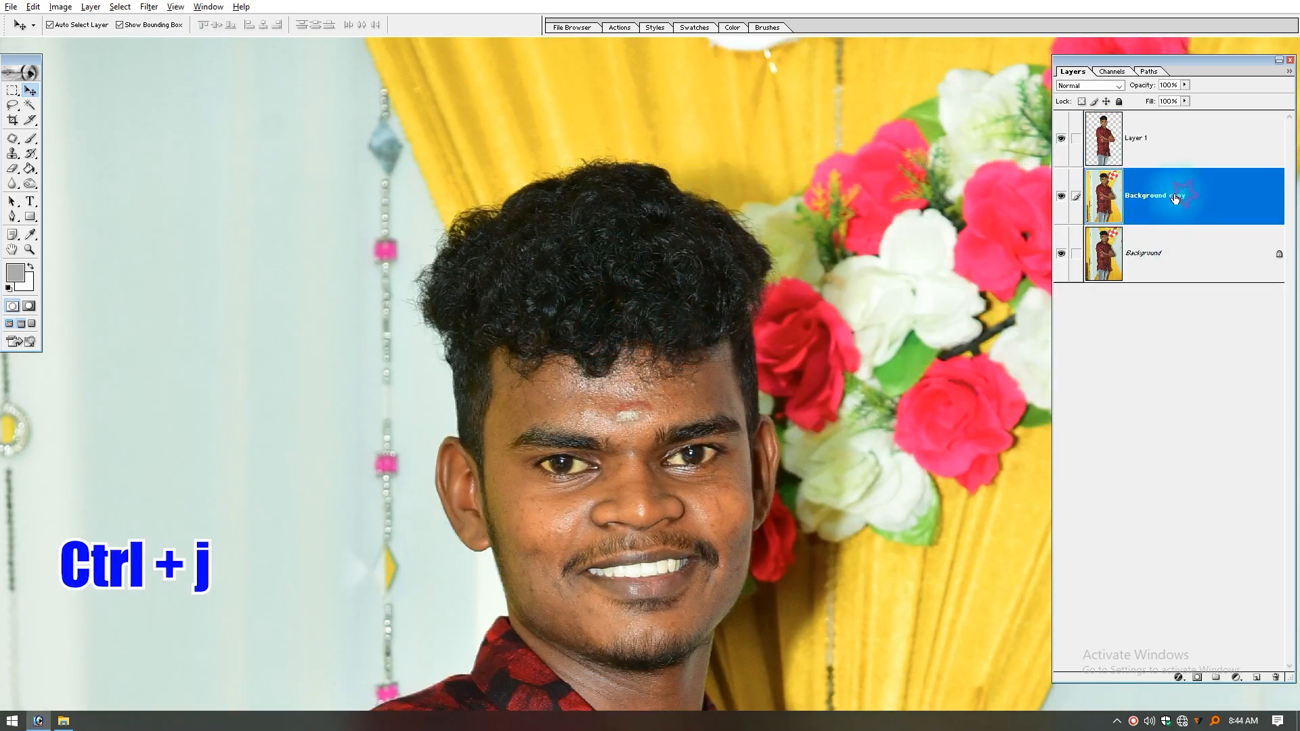
pyautogui.moveTo(660, 319); pyautogui.dragTo(303, 294)
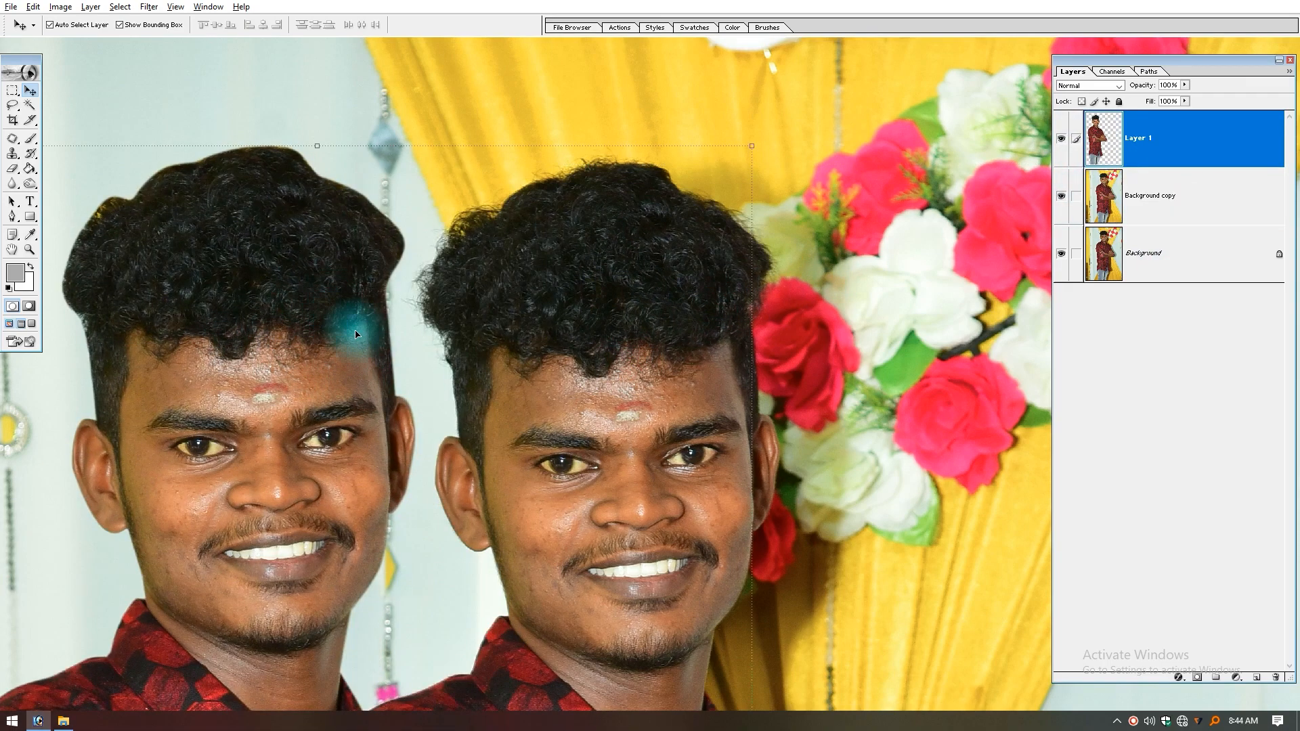
pyautogui.hotkey('ctrl', 'z')
# Step: Load the Layer 1 cutout as a selection over Background copy, inspect the hair strands along its outline, and deselect
pyautogui.click(1108, 204)
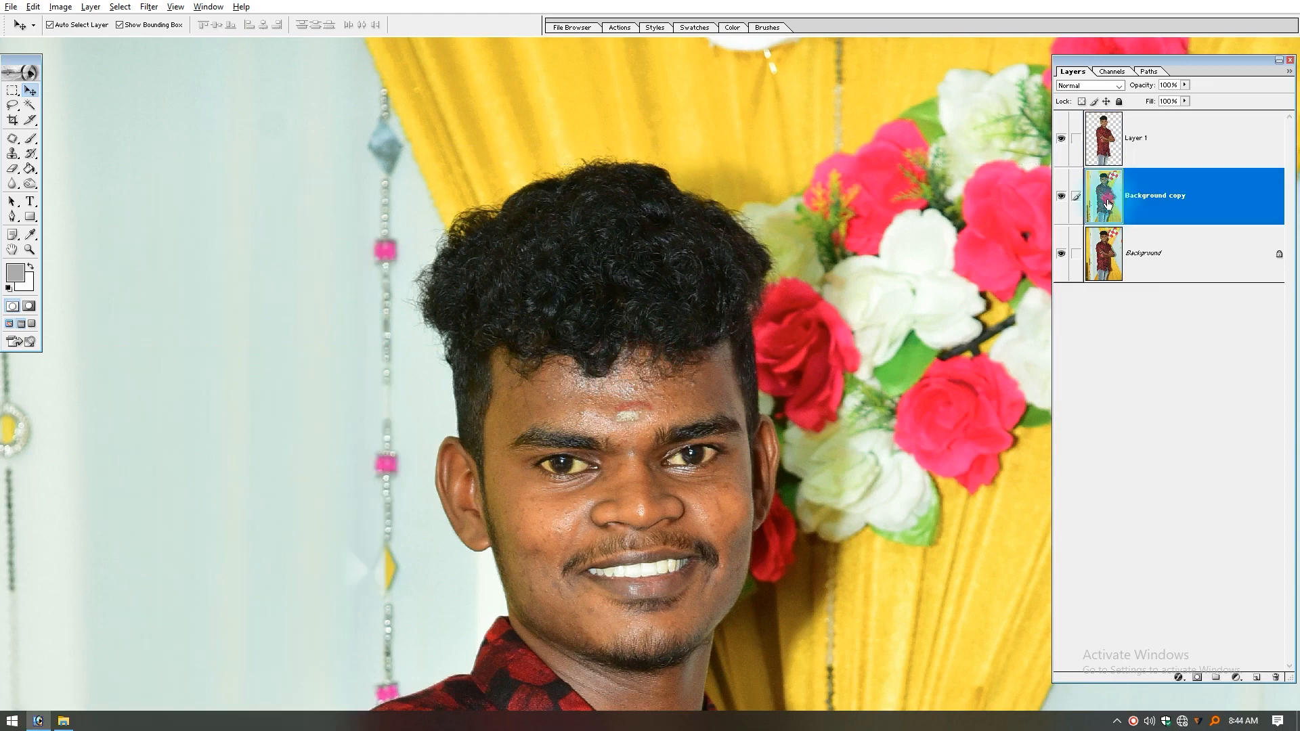
pyautogui.keyDown('ctrl'); pyautogui.click(1102, 139); pyautogui.keyUp('ctrl')
pyautogui.moveTo(807, 164); pyautogui.dragTo(411, 397)
pyautogui.moveTo(409, 398); pyautogui.dragTo(386, 432)
pyautogui.hotkey('ctrl', '-')
pyautogui.hotkey('ctrl', '-')
pyautogui.hotkey('ctrl', '-')
pyautogui.hotkey('ctrl', '-')
pyautogui.hotkey('ctrl', '-')
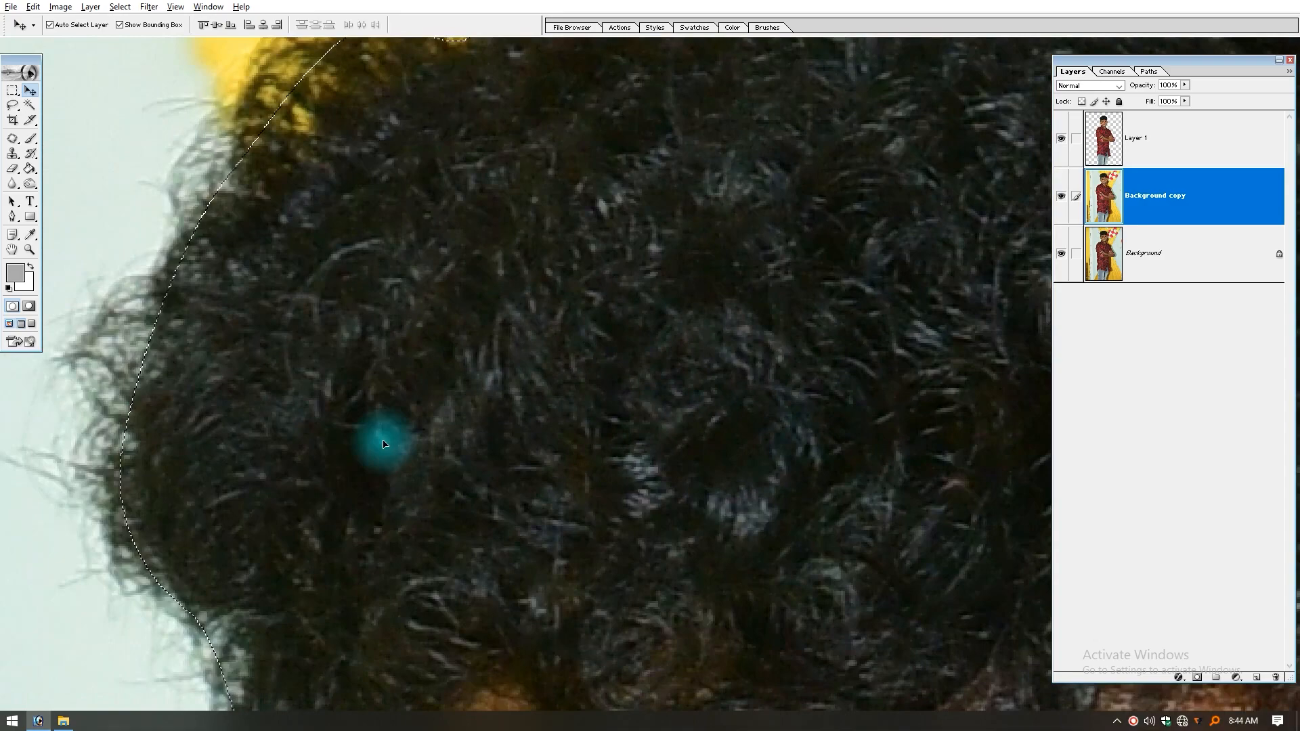
pyautogui.moveTo(439, 452); pyautogui.dragTo(492, 724)
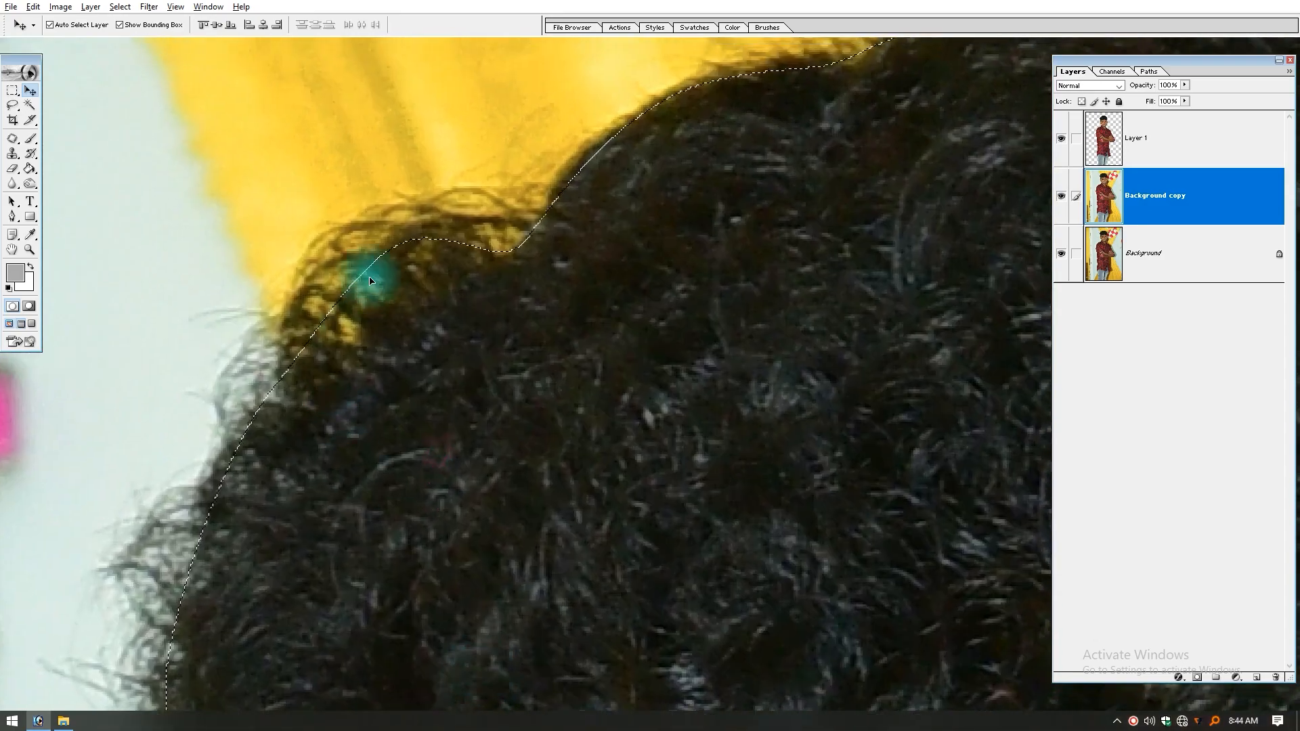
pyautogui.moveTo(644, 203); pyautogui.dragTo(273, 428)
pyautogui.moveTo(861, 324); pyautogui.dragTo(441, 287)
pyautogui.moveTo(883, 453); pyautogui.dragTo(551, 136)
pyautogui.moveTo(744, 480); pyautogui.dragTo(734, 237)
pyautogui.moveTo(688, 489); pyautogui.dragTo(818, 203)
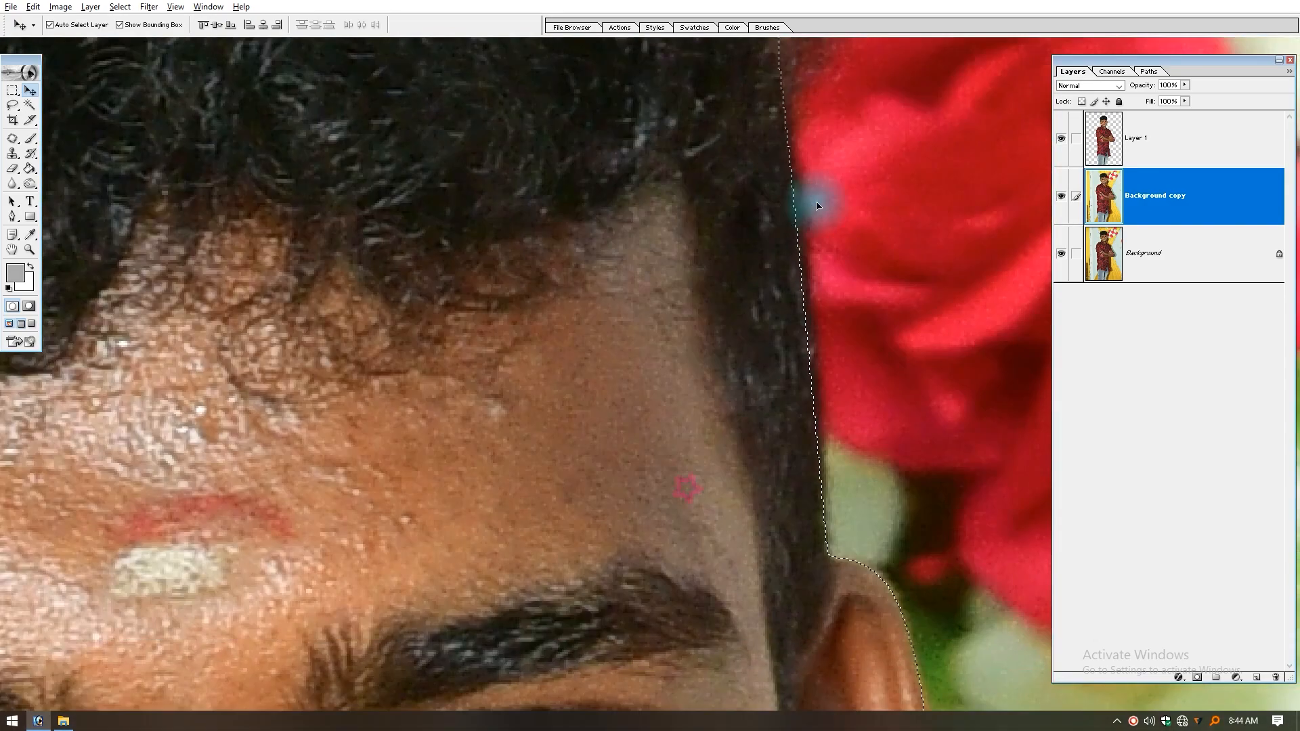
pyautogui.hotkey('ctrl', '-')
pyautogui.hotkey('ctrl', '-')
pyautogui.moveTo(232, 411); pyautogui.dragTo(409, 457)
pyautogui.keyDown('ctrl'); pyautogui.click(358, 335); pyautogui.keyUp('ctrl')
pyautogui.keyDown('ctrl'); pyautogui.click(670, 389); pyautogui.keyUp('ctrl')
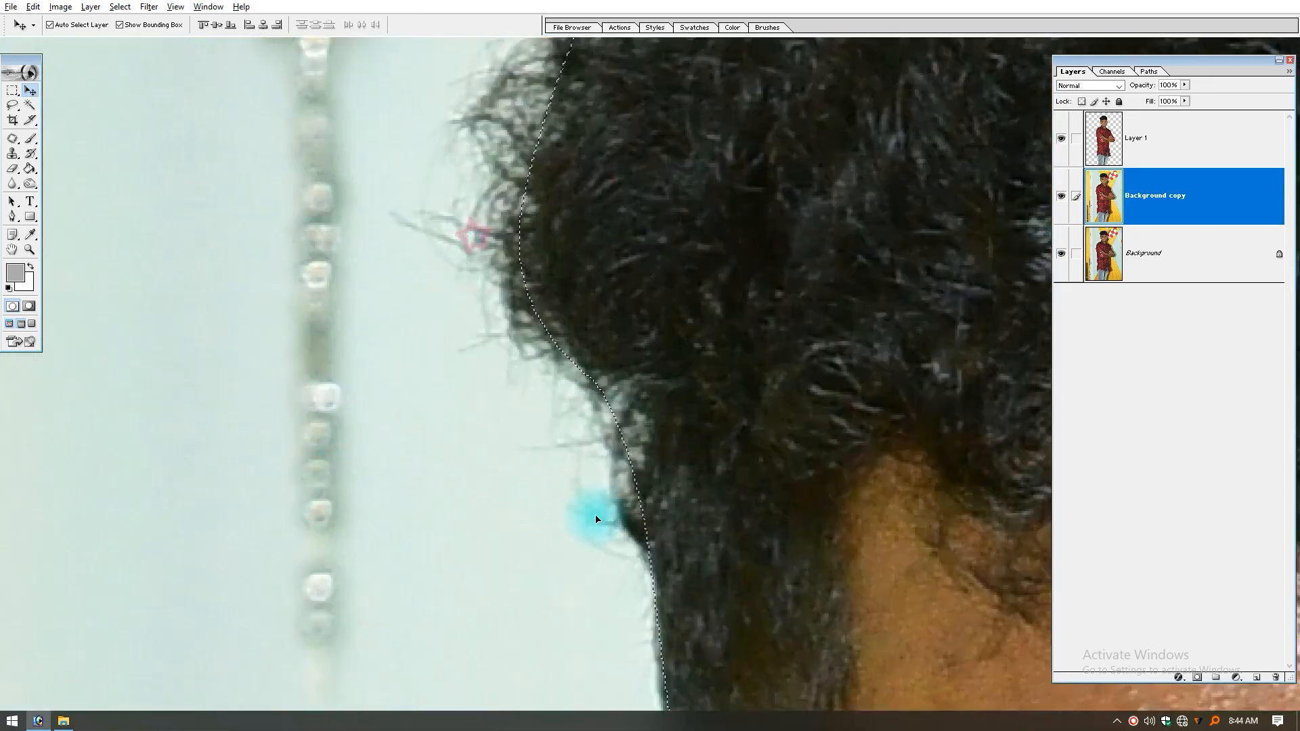
pyautogui.moveTo(546, 237); pyautogui.dragTo(540, 421)
pyautogui.moveTo(648, 276); pyautogui.dragTo(575, 405)
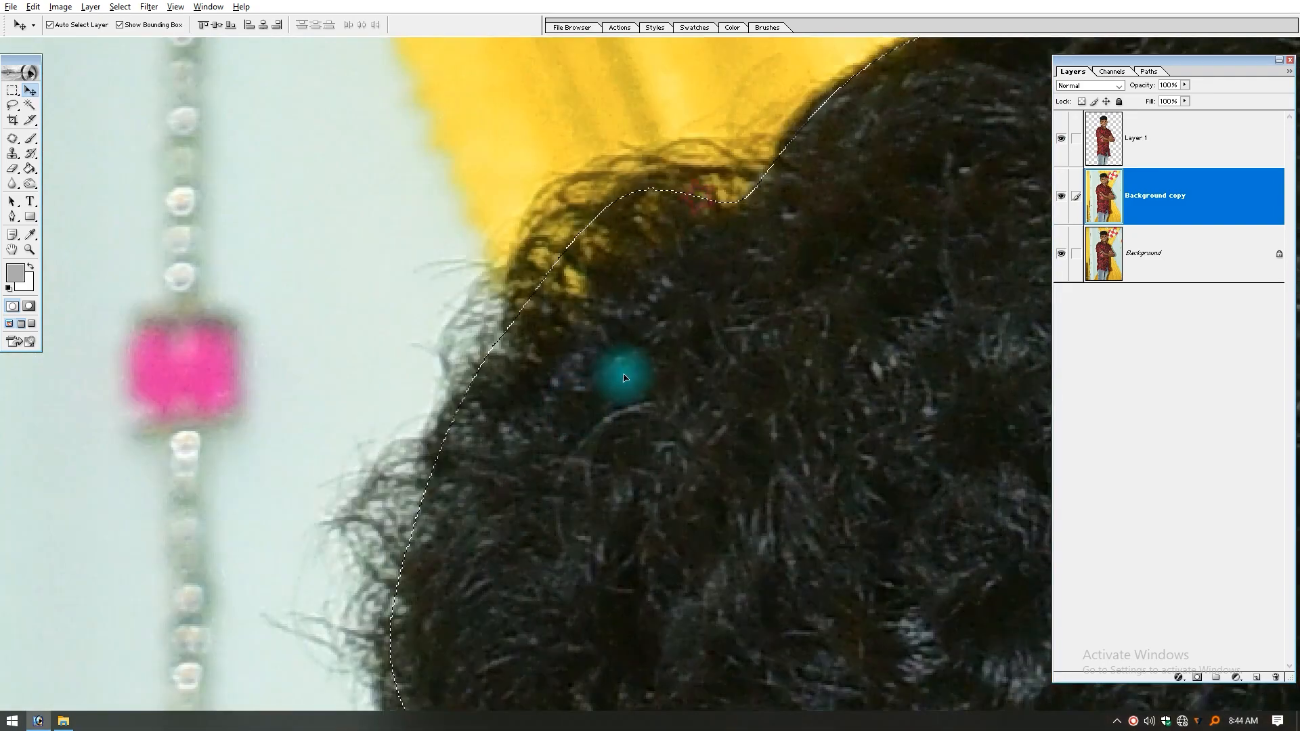
pyautogui.hotkey('ctrl', 'd')
pyautogui.hotkey('ctrl', '0')
# Step: Select a loose freehand area around the man's hair, down to the eyes, on Background copy with the Lasso tool
pyautogui.click(1177, 216)
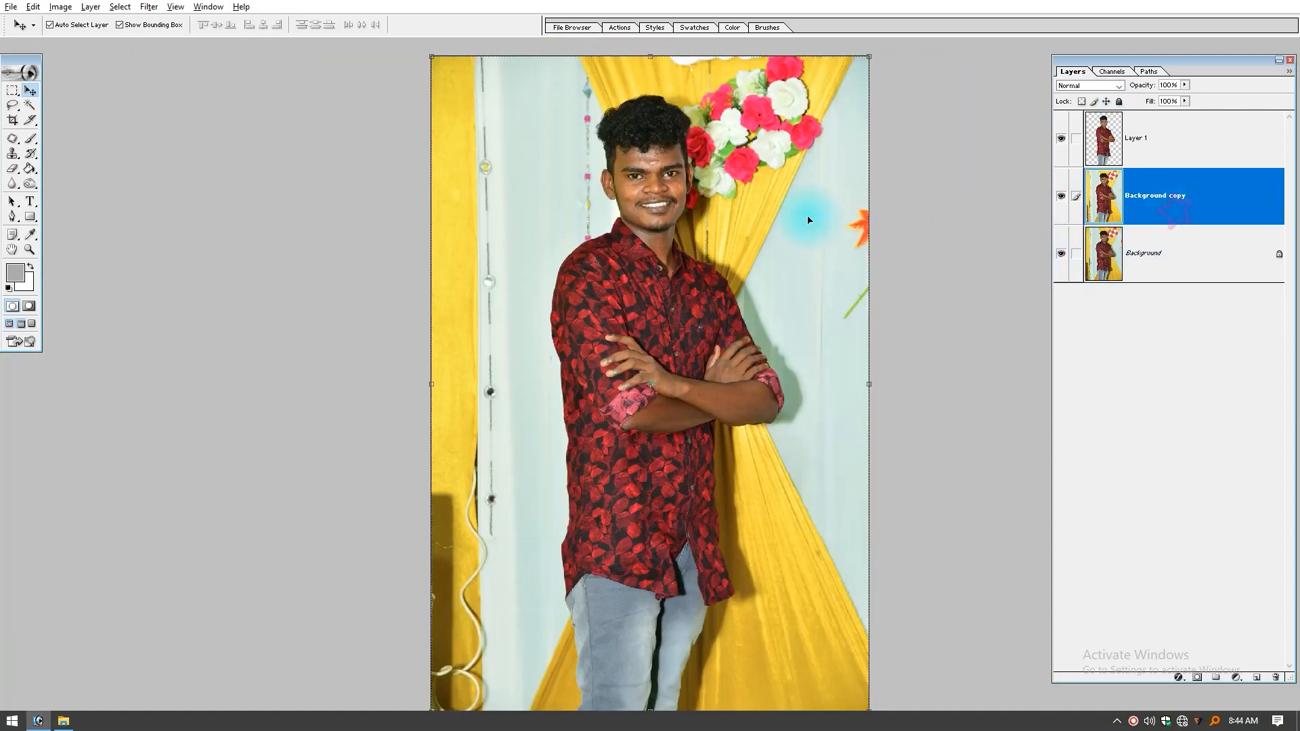
pyautogui.moveTo(760, 85); pyautogui.dragTo(574, 235)
pyautogui.click(22, 171)
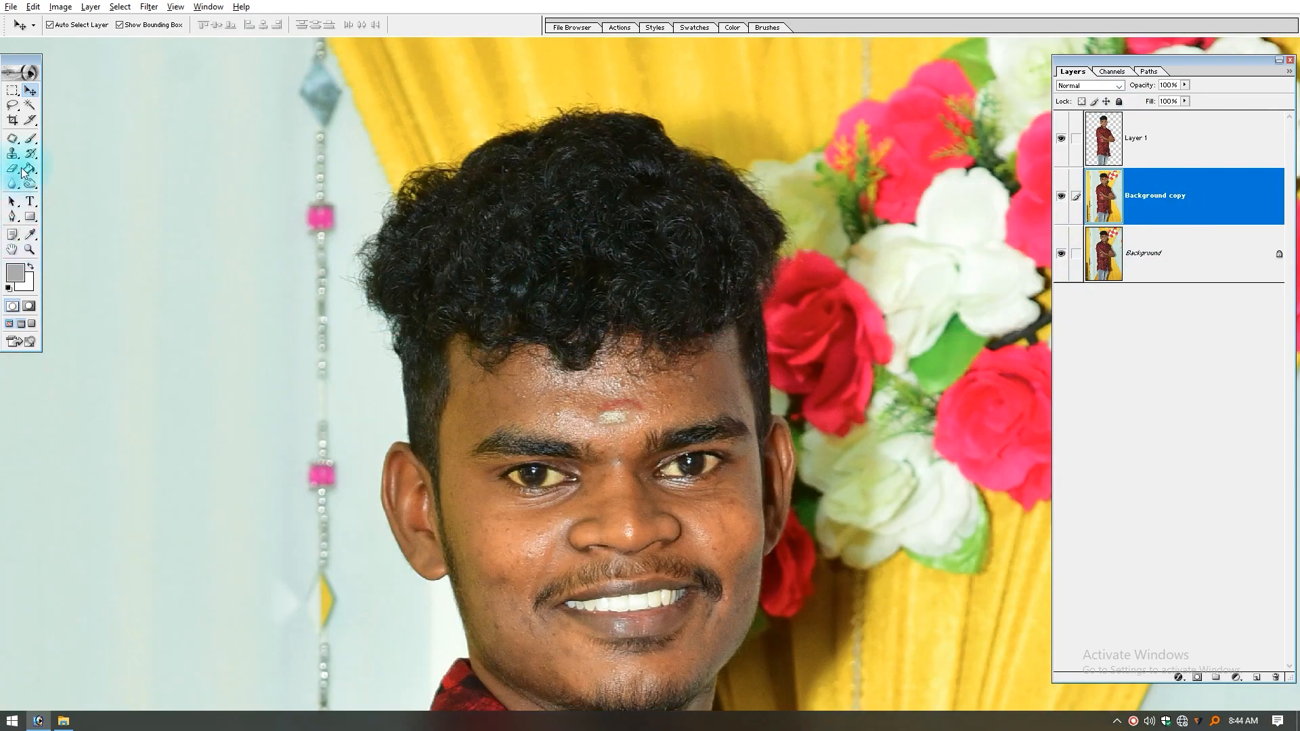
pyautogui.moveTo(814, 87); pyautogui.dragTo(339, 612)
pyautogui.moveTo(420, 485); pyautogui.dragTo(488, 551)
pyautogui.moveTo(475, 614)
pyautogui.mouseDown()
pyautogui.moveTo(368, 408)
pyautogui.moveTo(380, 350)
pyautogui.moveTo(415, 270)
pyautogui.moveTo(516, 177)
pyautogui.moveTo(653, 126)
pyautogui.mouseUp()
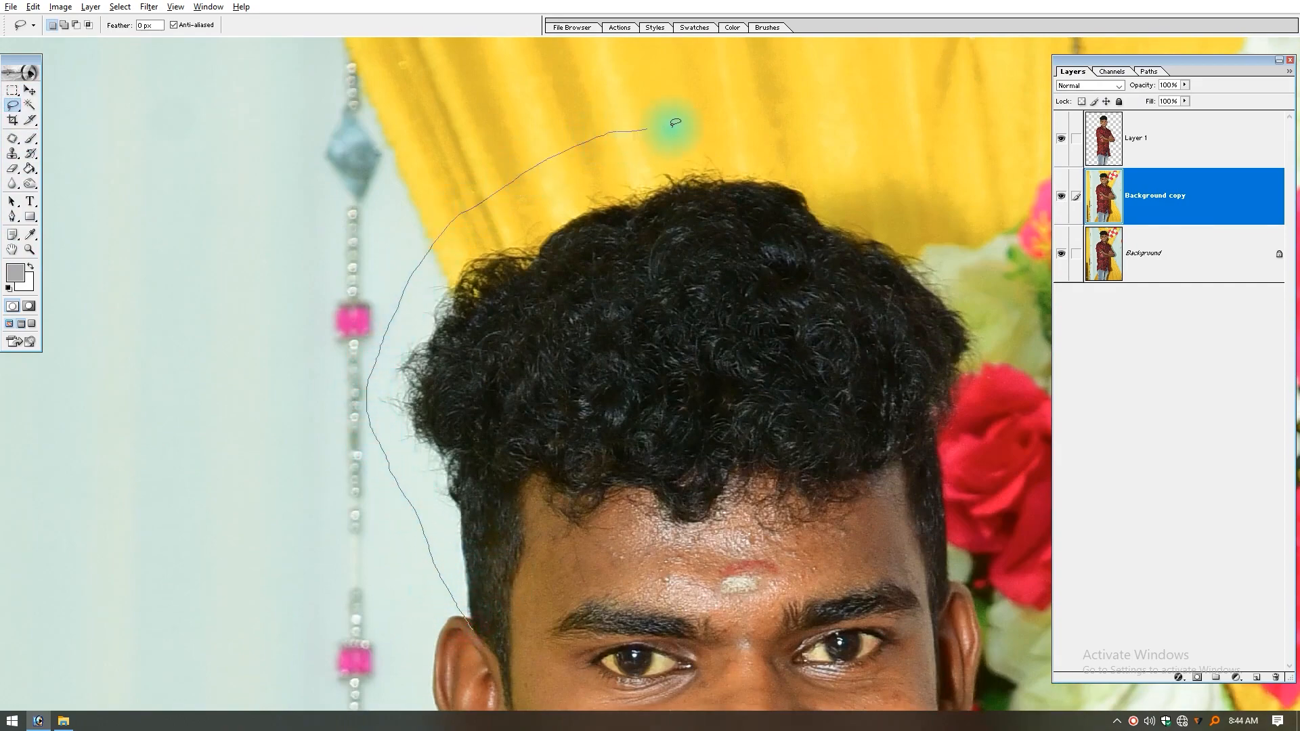
pyautogui.moveTo(996, 351)
pyautogui.mouseDown()
pyautogui.moveTo(905, 204)
pyautogui.moveTo(850, 338)
pyautogui.moveTo(833, 449)
pyautogui.moveTo(508, 493)
pyautogui.mouseUp()
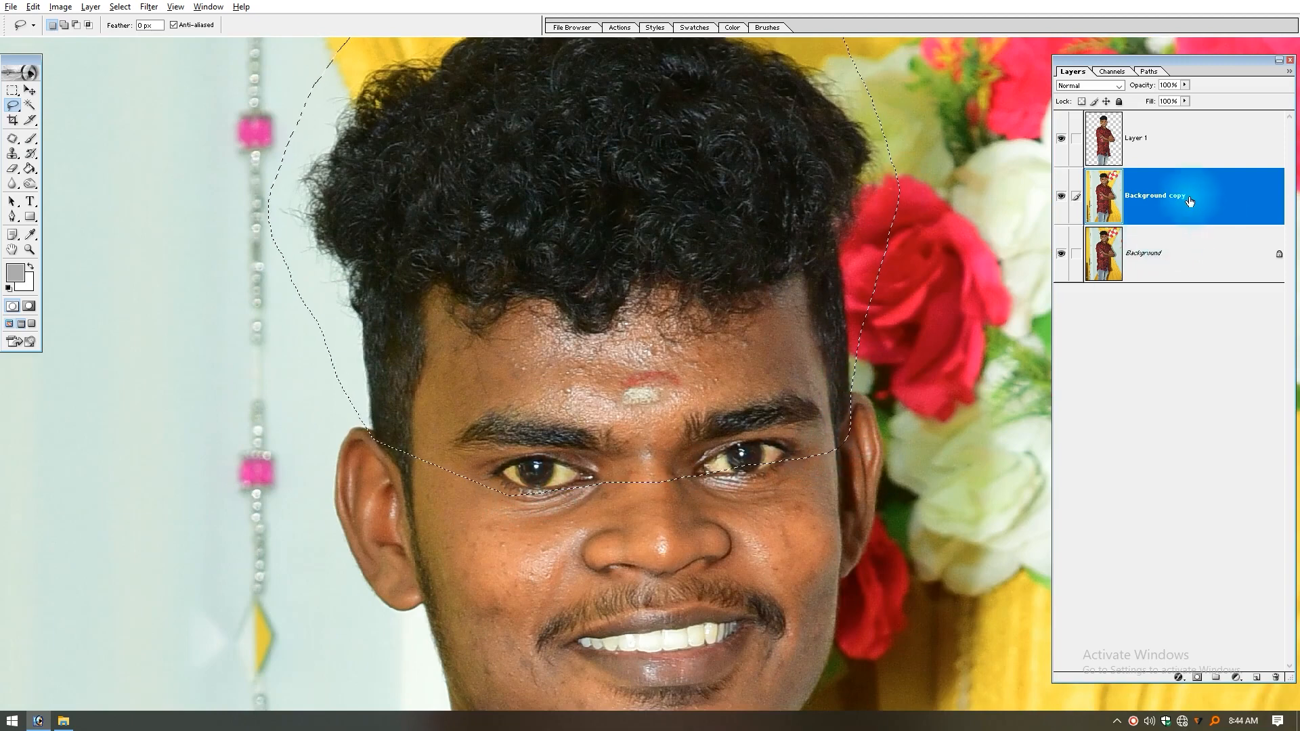
# Step: Copy the lassoed hair area to a new layer named Hair, and rename Layer 1 as Subject
pyautogui.hotkey('ctrl', 'j')
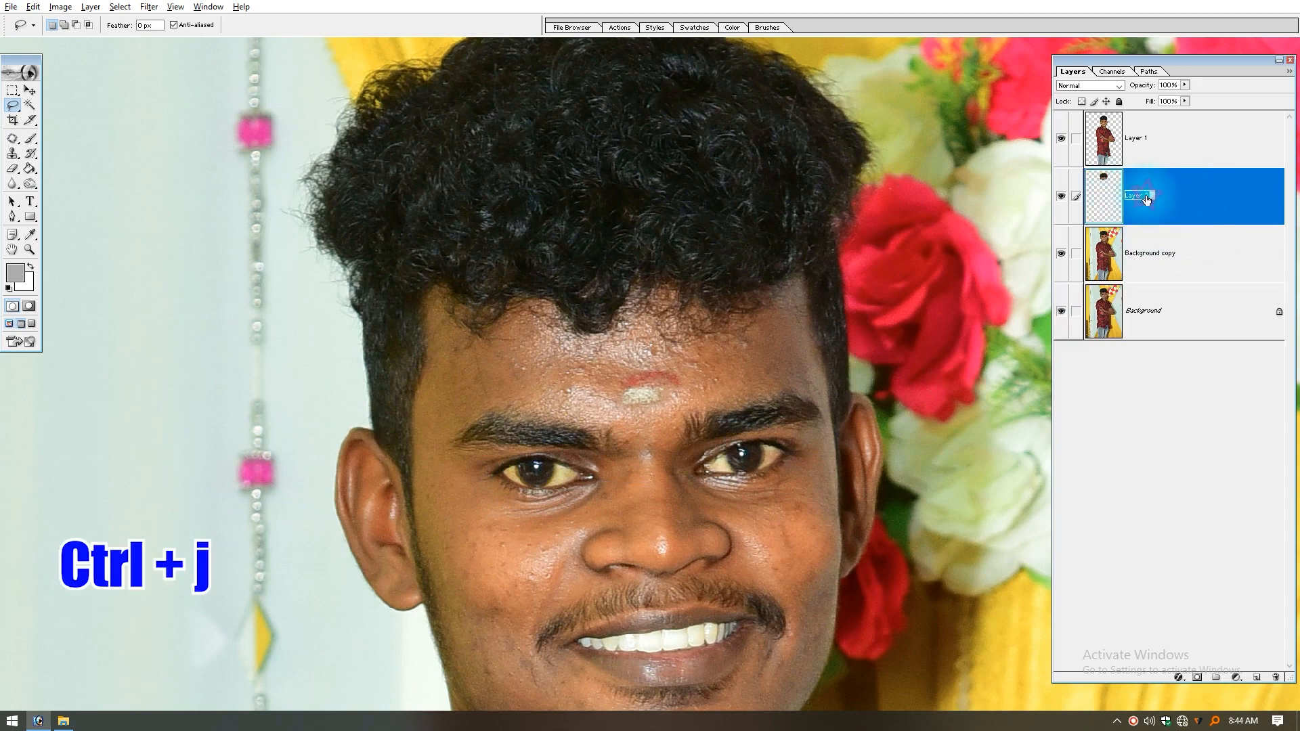
pyautogui.doubleClick(1147, 139)
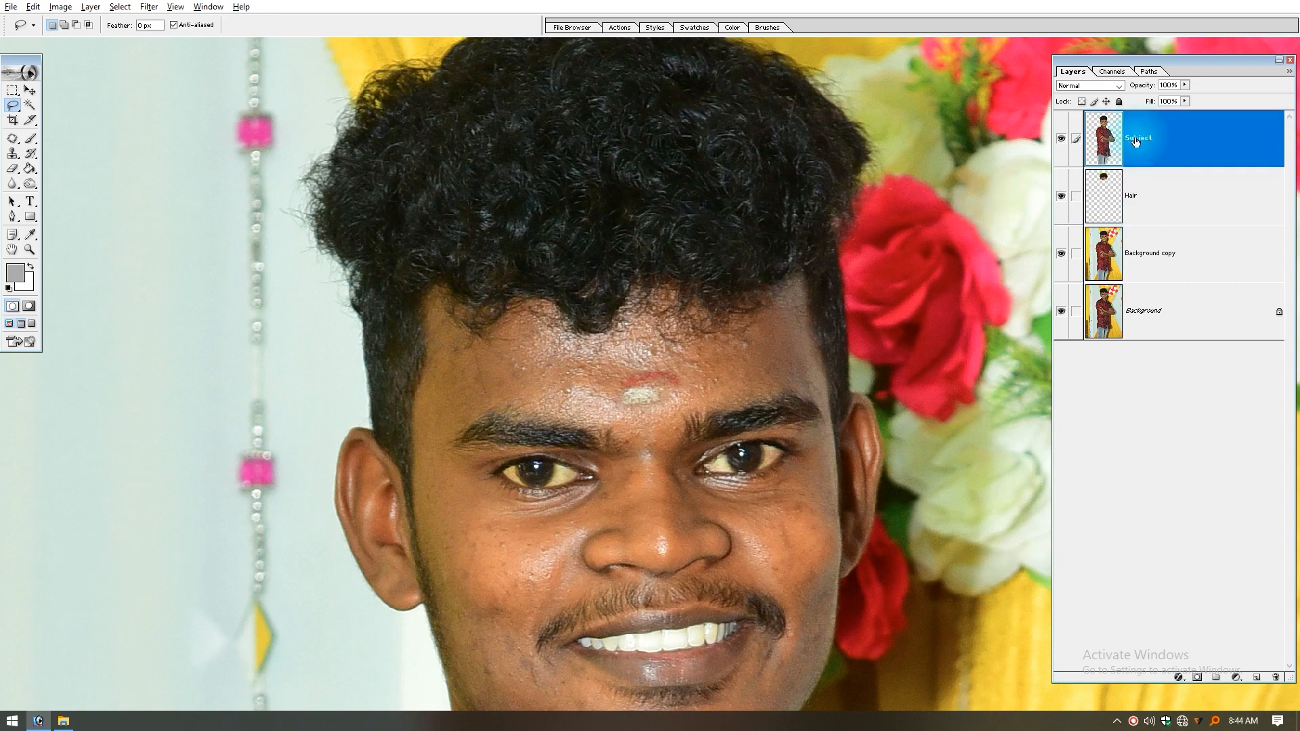
pyautogui.press('Return')
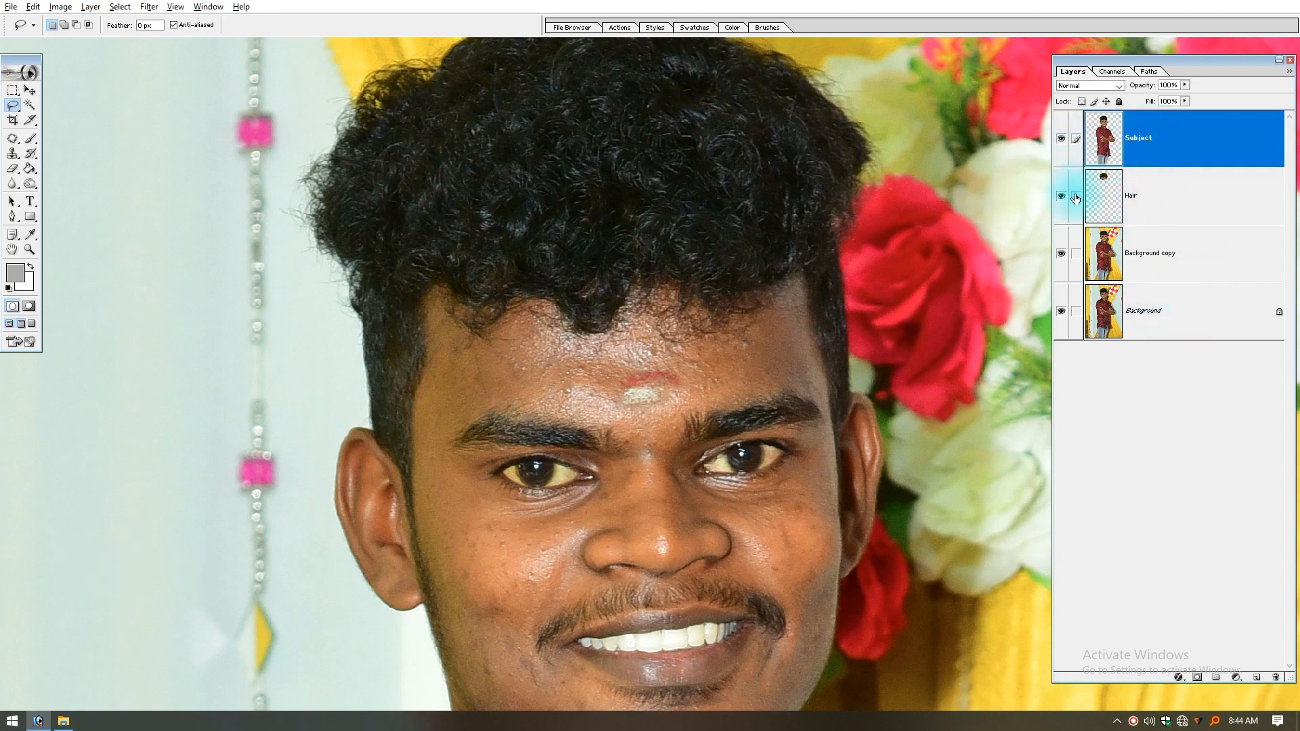
# Step: Add a light blue Solid Color fill layer directly above Background copy, beneath the Hair and Subject layers
pyautogui.click(1160, 254)
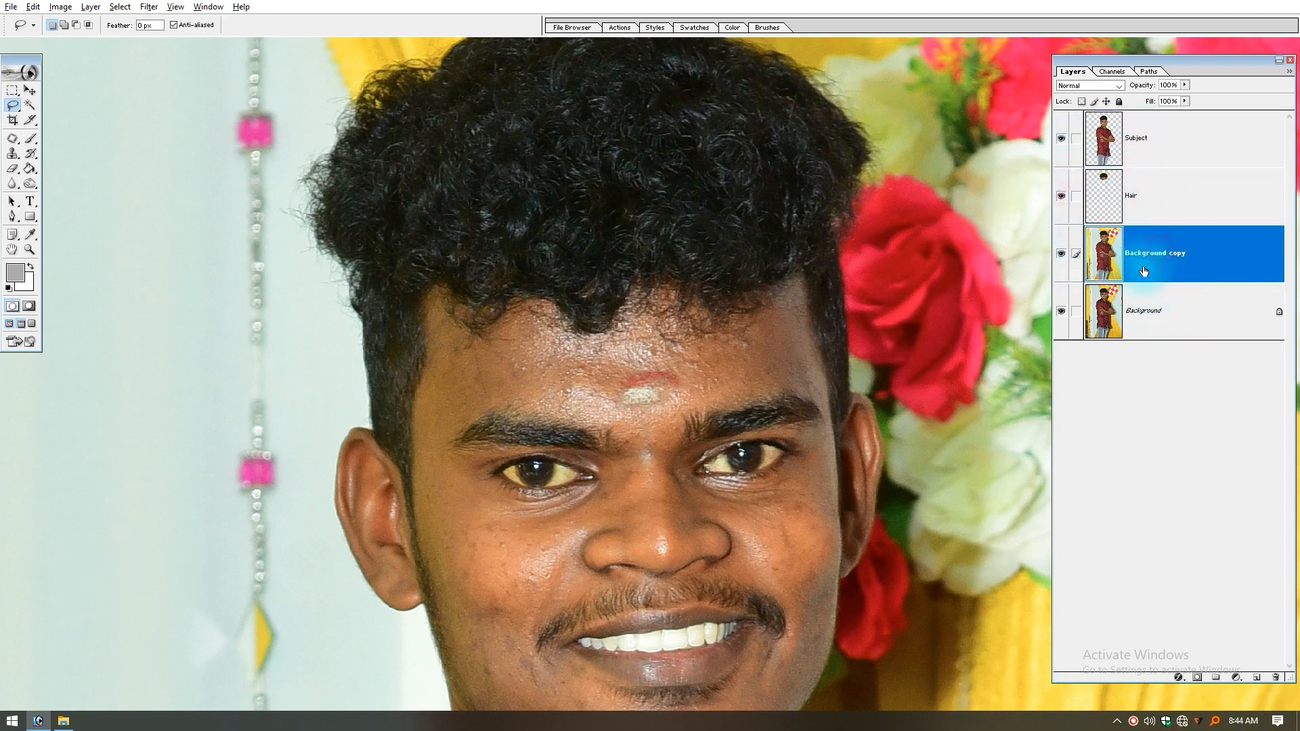
pyautogui.click(1237, 679)
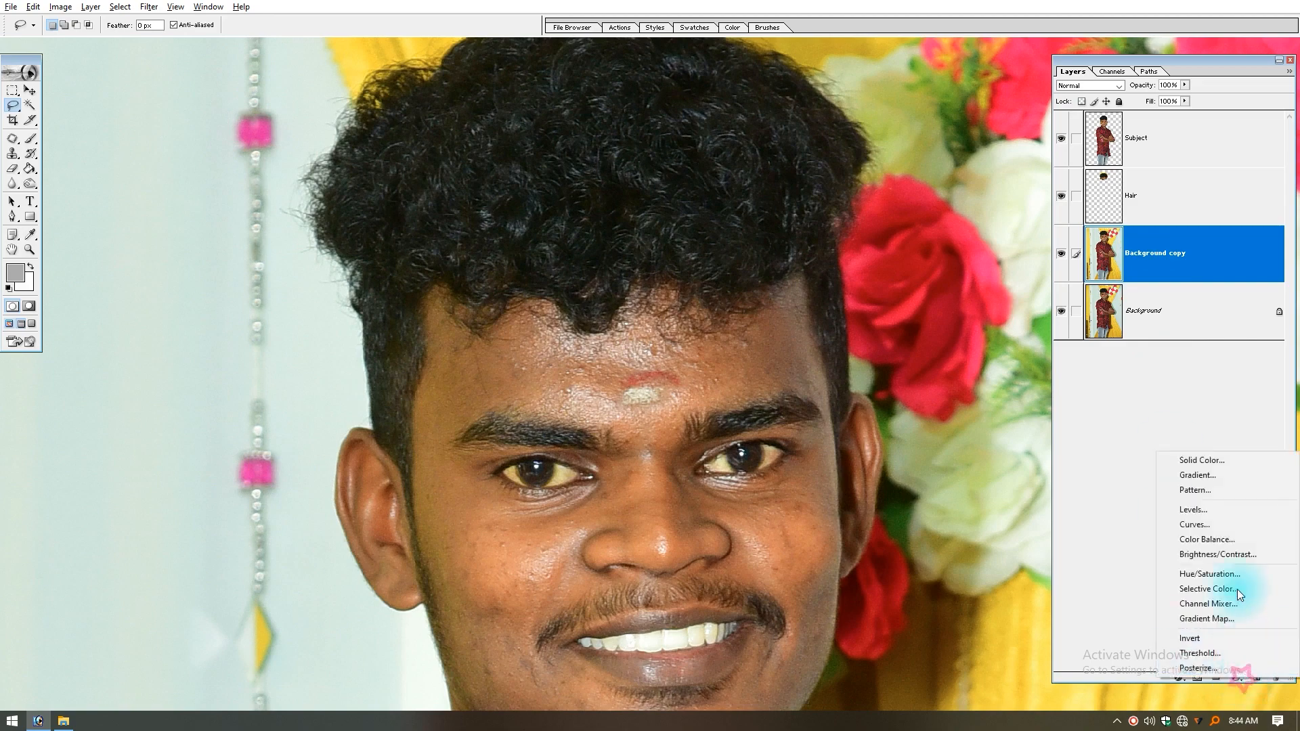
pyautogui.click(1209, 465)
pyautogui.click(745, 278)
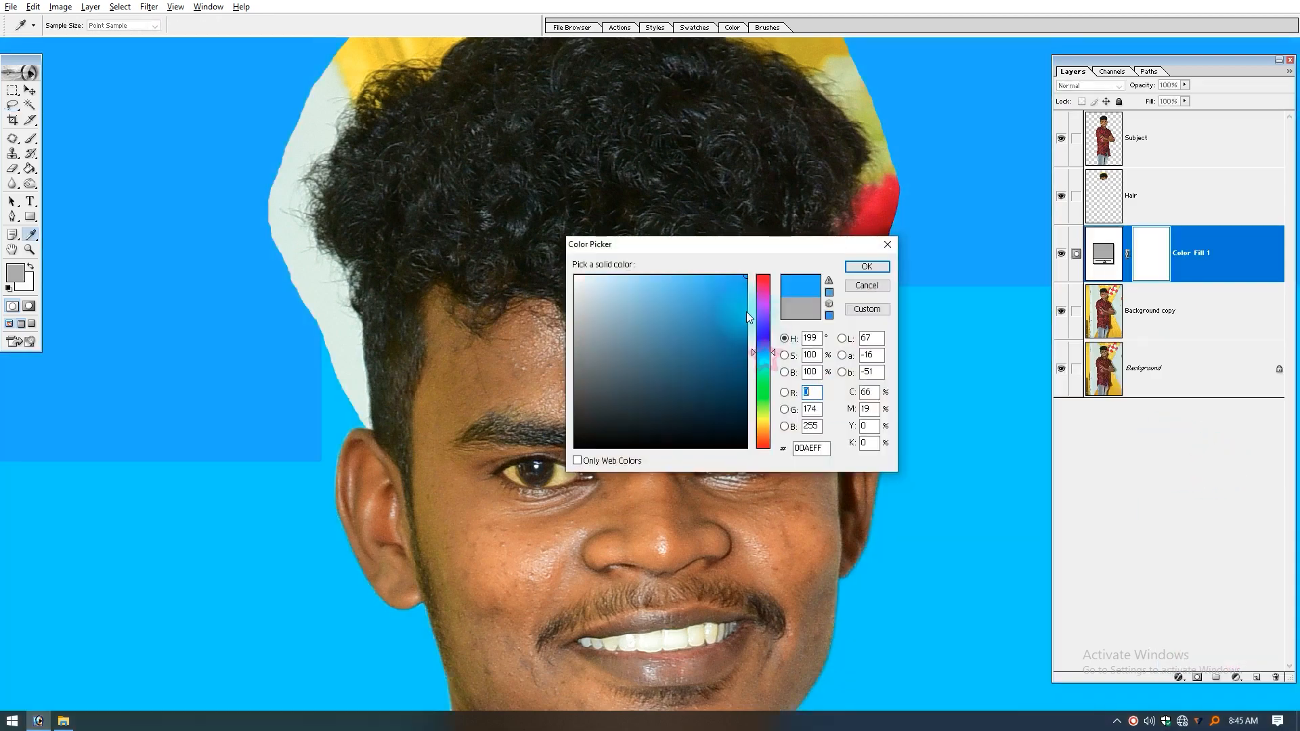
pyautogui.moveTo(697, 287); pyautogui.dragTo(678, 264)
pyautogui.press('Return')
pyautogui.press('l')
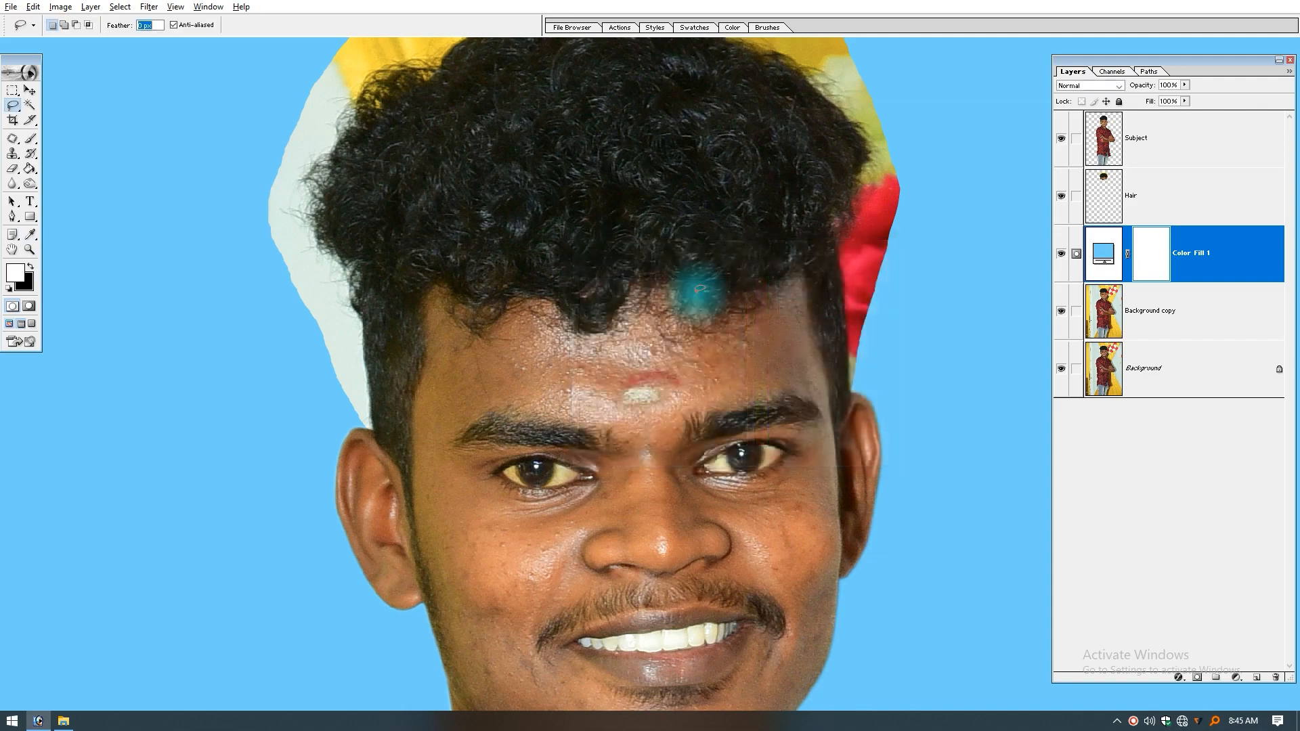
pyautogui.hotkey('ctrl', '0')
pyautogui.moveTo(527, 99); pyautogui.dragTo(786, 268)
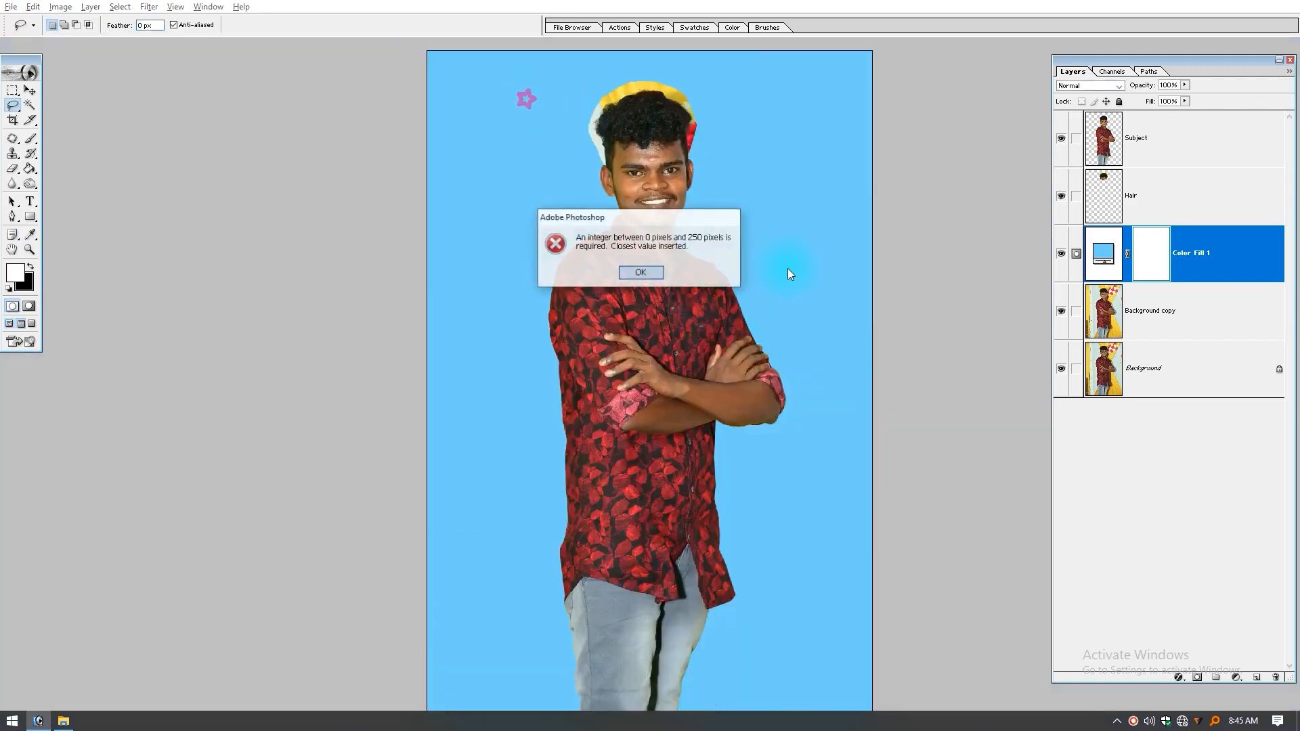
pyautogui.press('Return')
# Step: Select the Hair layer and desaturate it with the Desaturate adjustment
pyautogui.moveTo(712, 63); pyautogui.dragTo(533, 247)
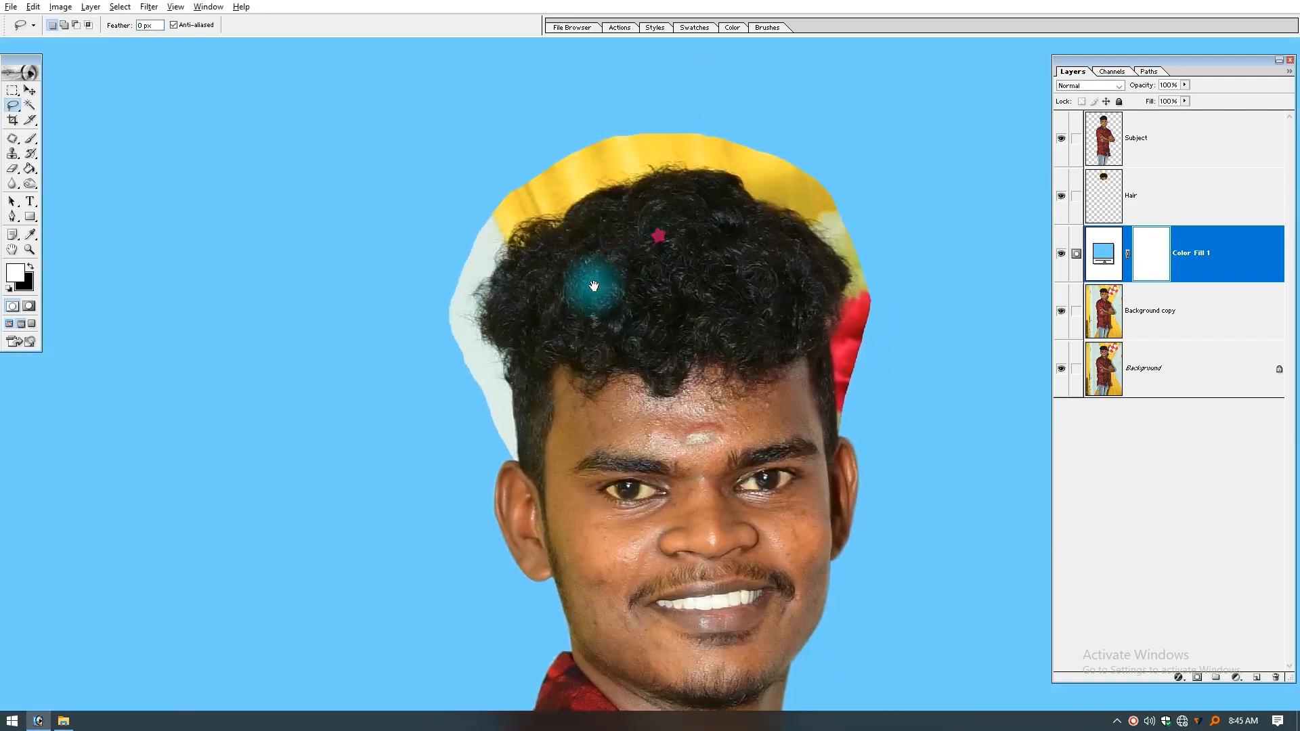
pyautogui.press('v')
pyautogui.click(803, 192)
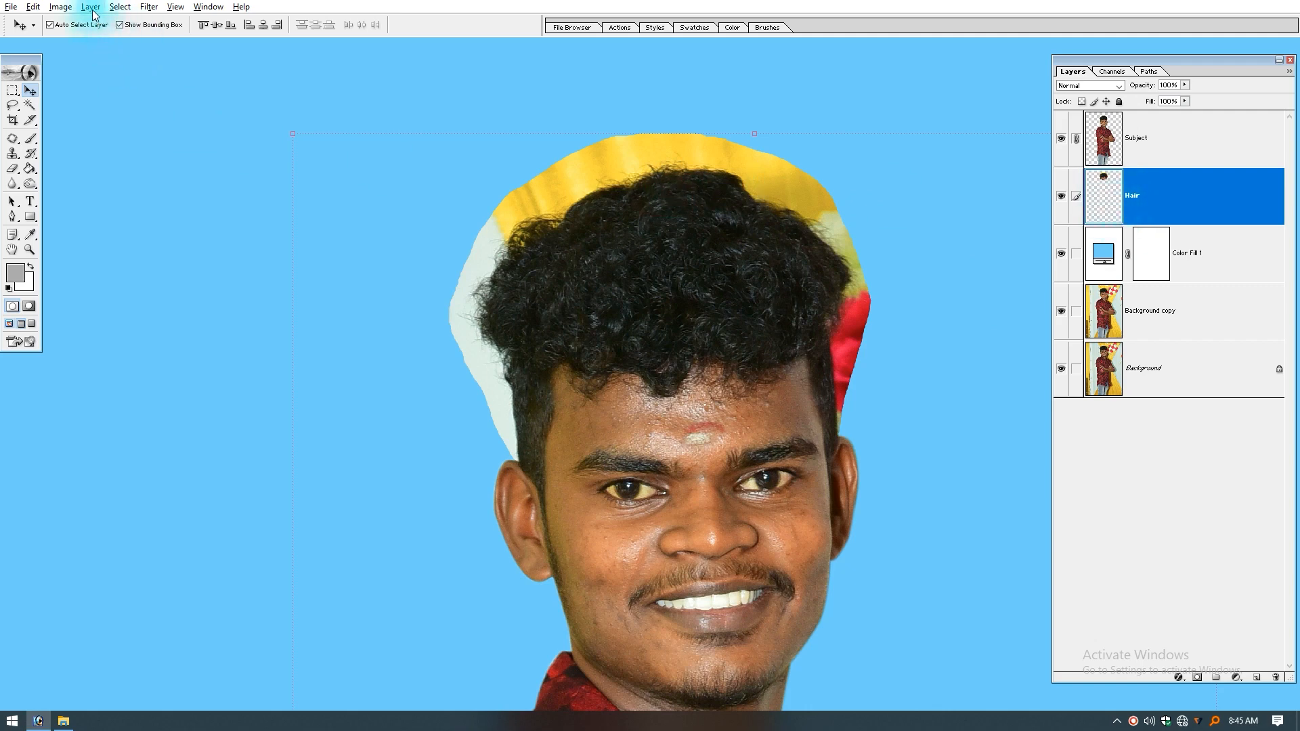
pyautogui.click(64, 9)
pyautogui.moveTo(88, 39)
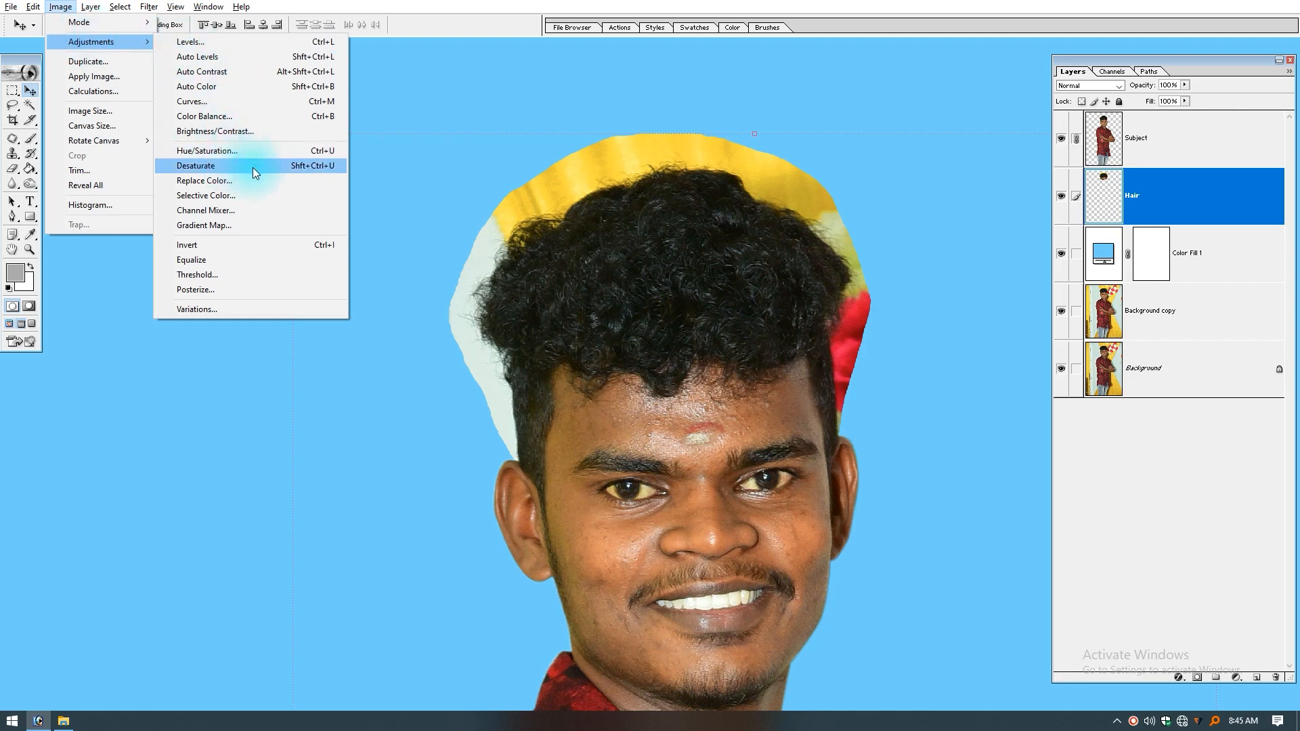
pyautogui.click(327, 168)
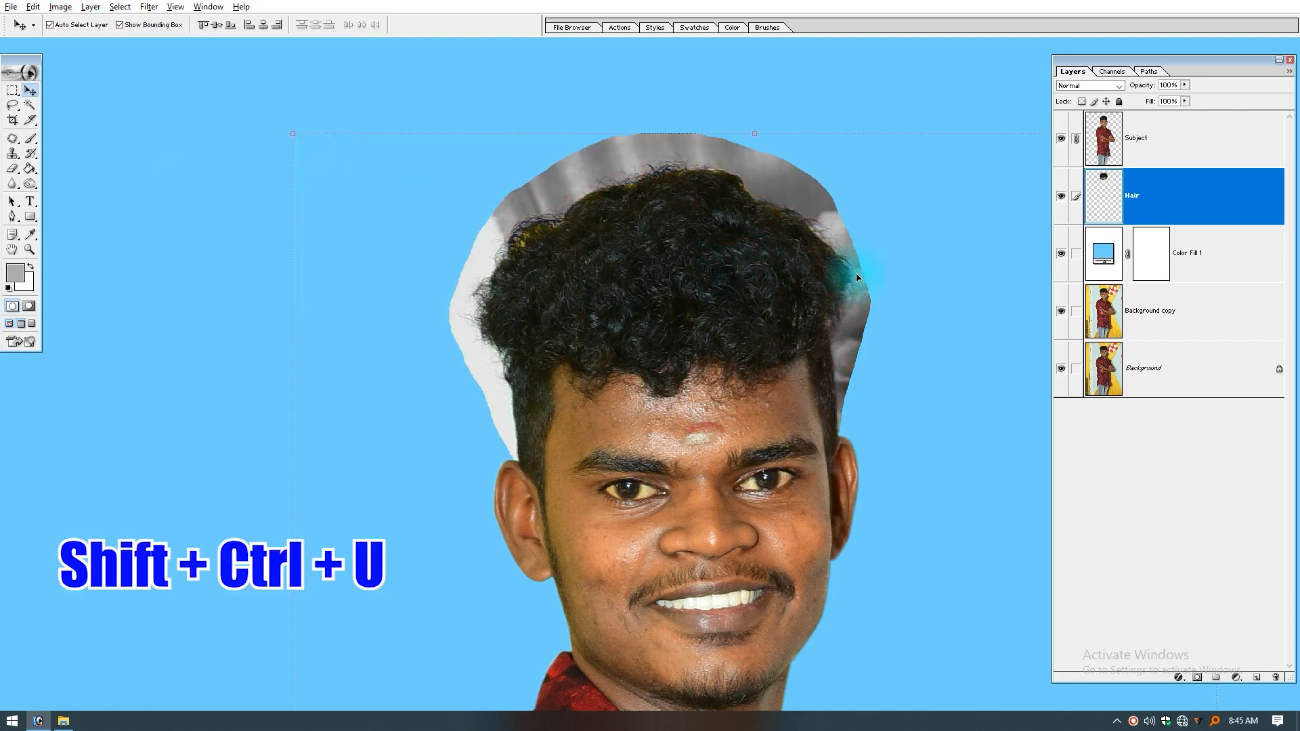
# Step: Examine the desaturated hair edges with the Subject layer hidden, and compare them with Subject shown again
pyautogui.click(1062, 140)
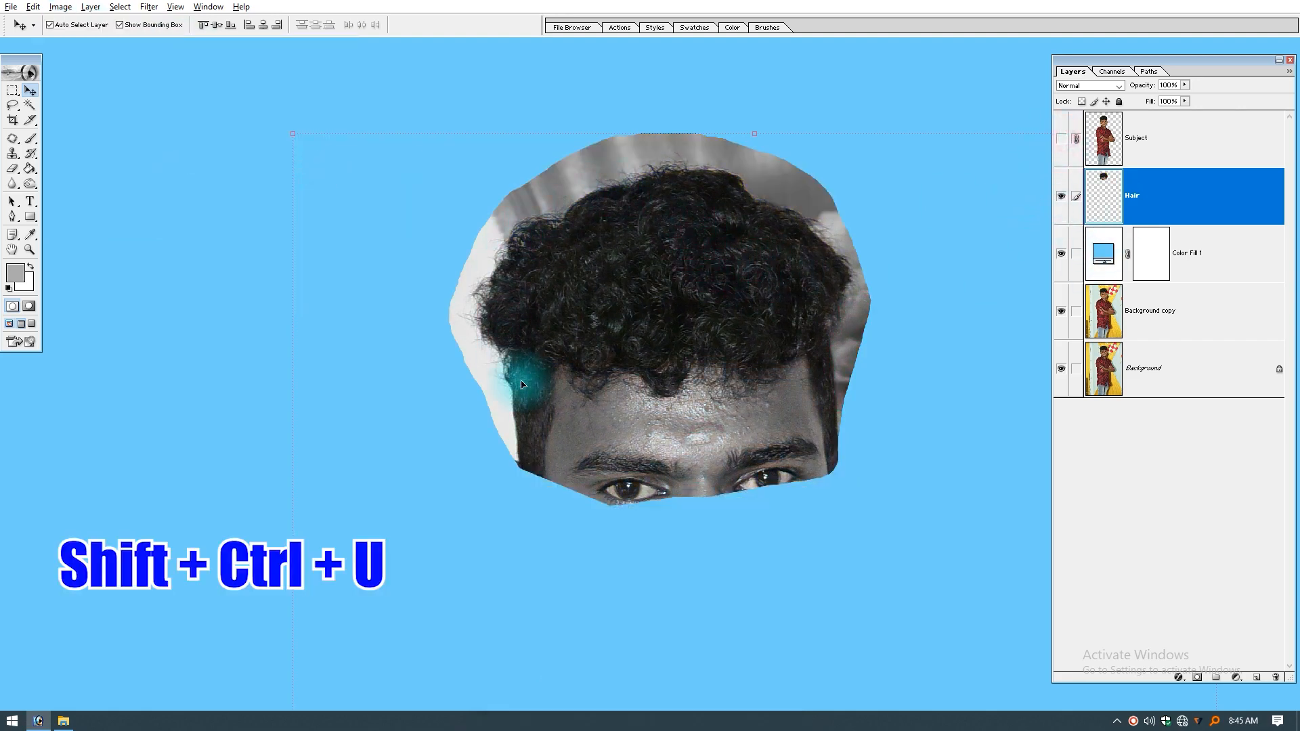
pyautogui.moveTo(651, 180); pyautogui.dragTo(412, 373)
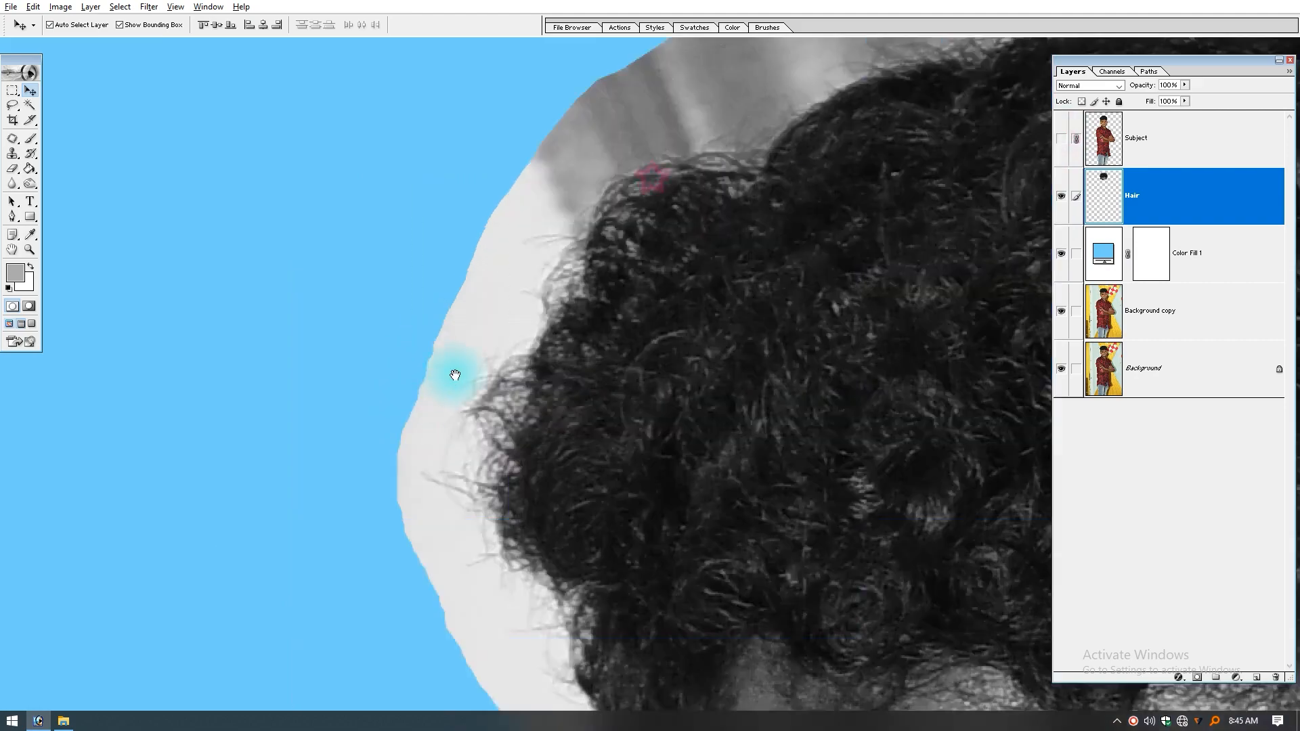
pyautogui.moveTo(740, 198); pyautogui.dragTo(345, 441)
pyautogui.moveTo(639, 378); pyautogui.dragTo(457, 290)
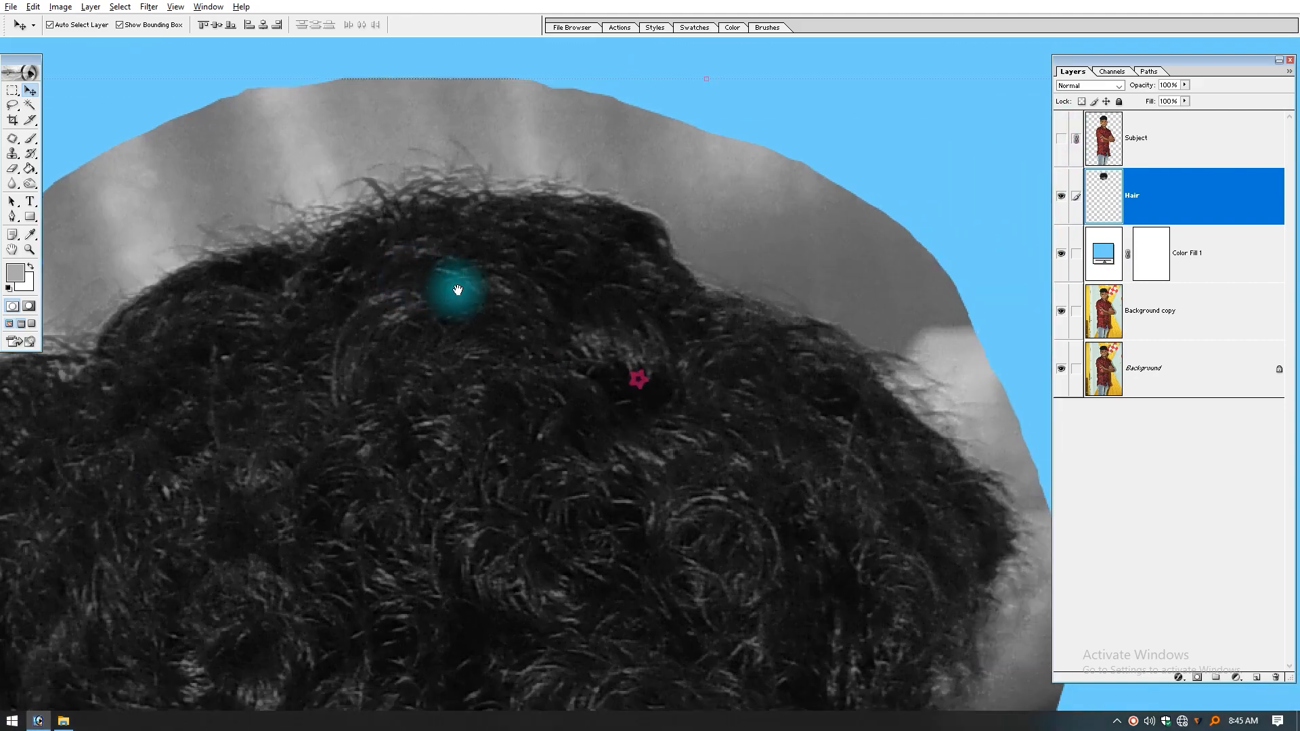
pyautogui.hotkey('ctrl', '-')
pyautogui.hotkey('ctrl', '-')
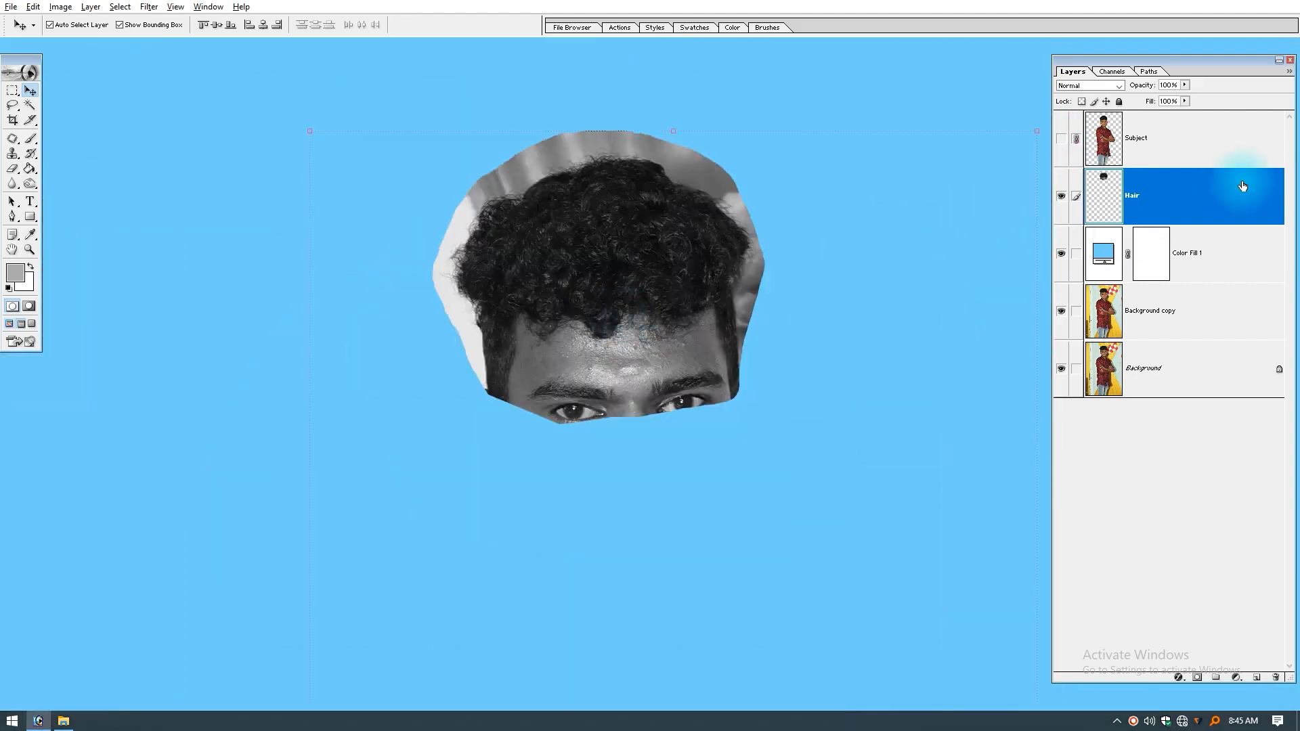
pyautogui.click(1061, 140)
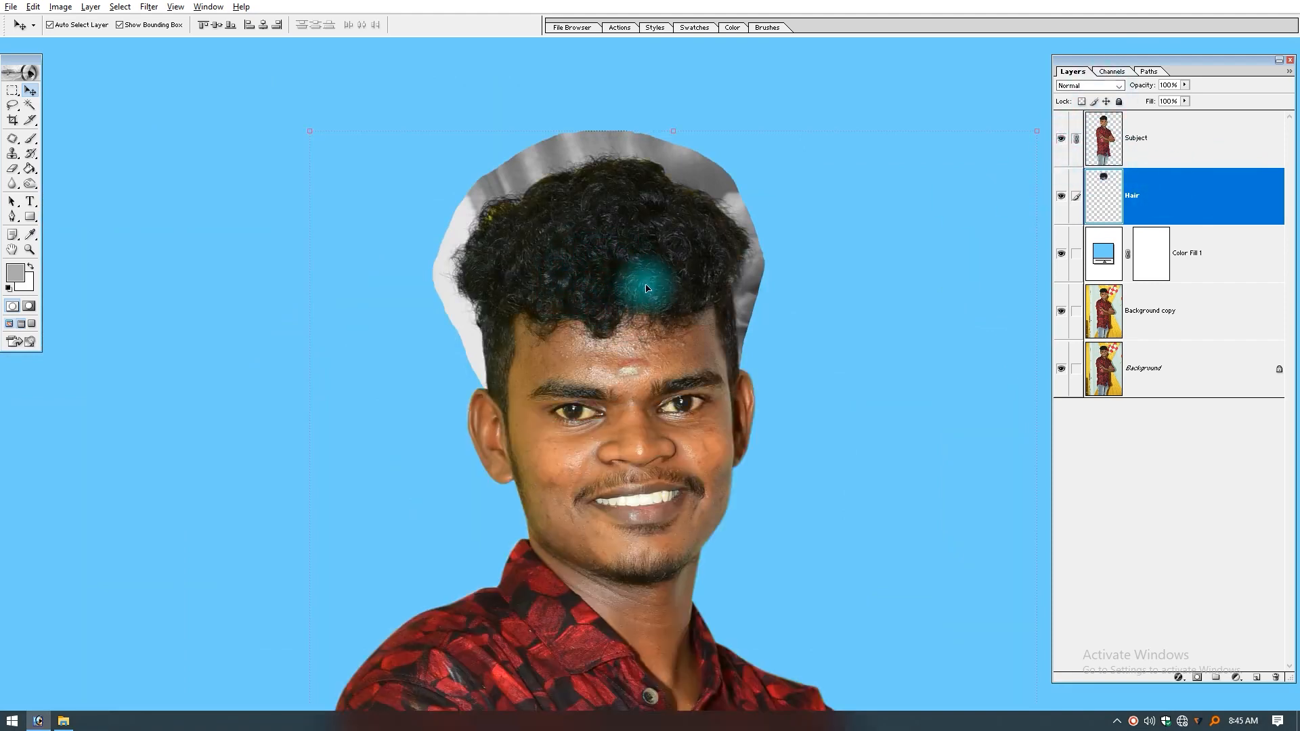
pyautogui.click(1061, 140)
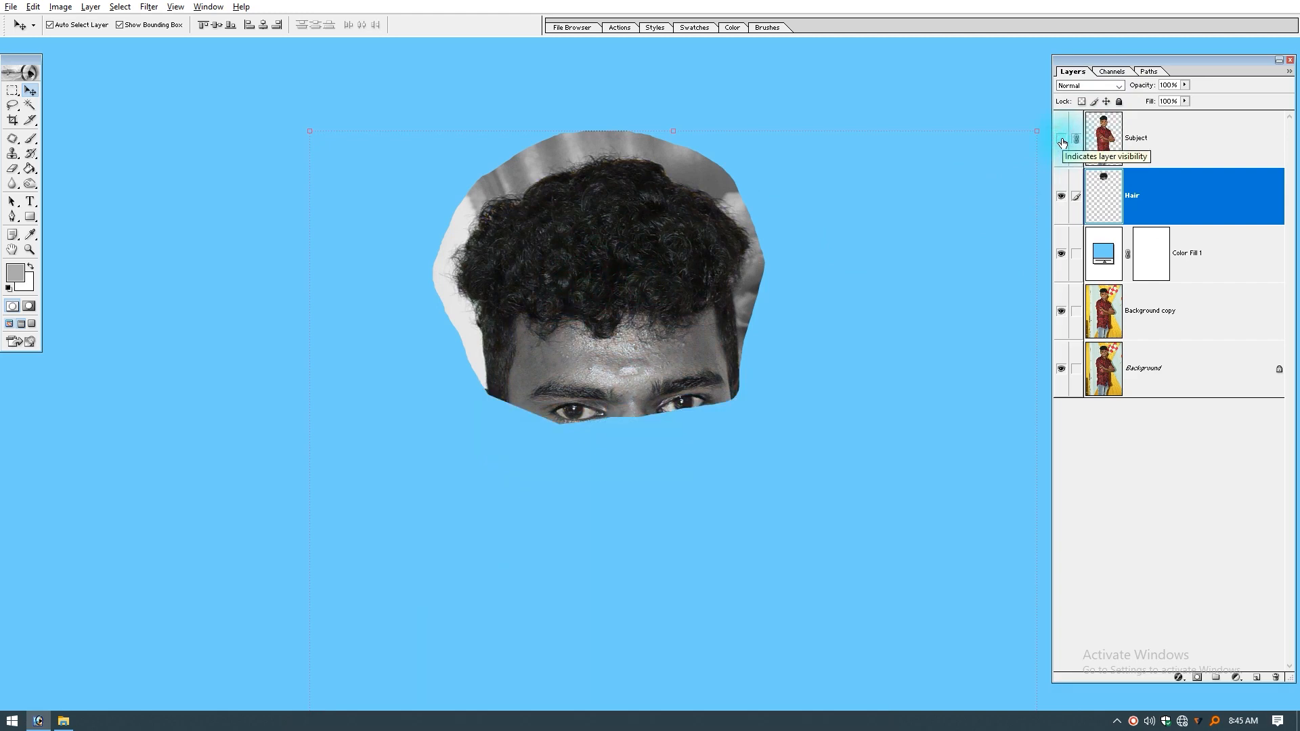
pyautogui.click(1061, 140)
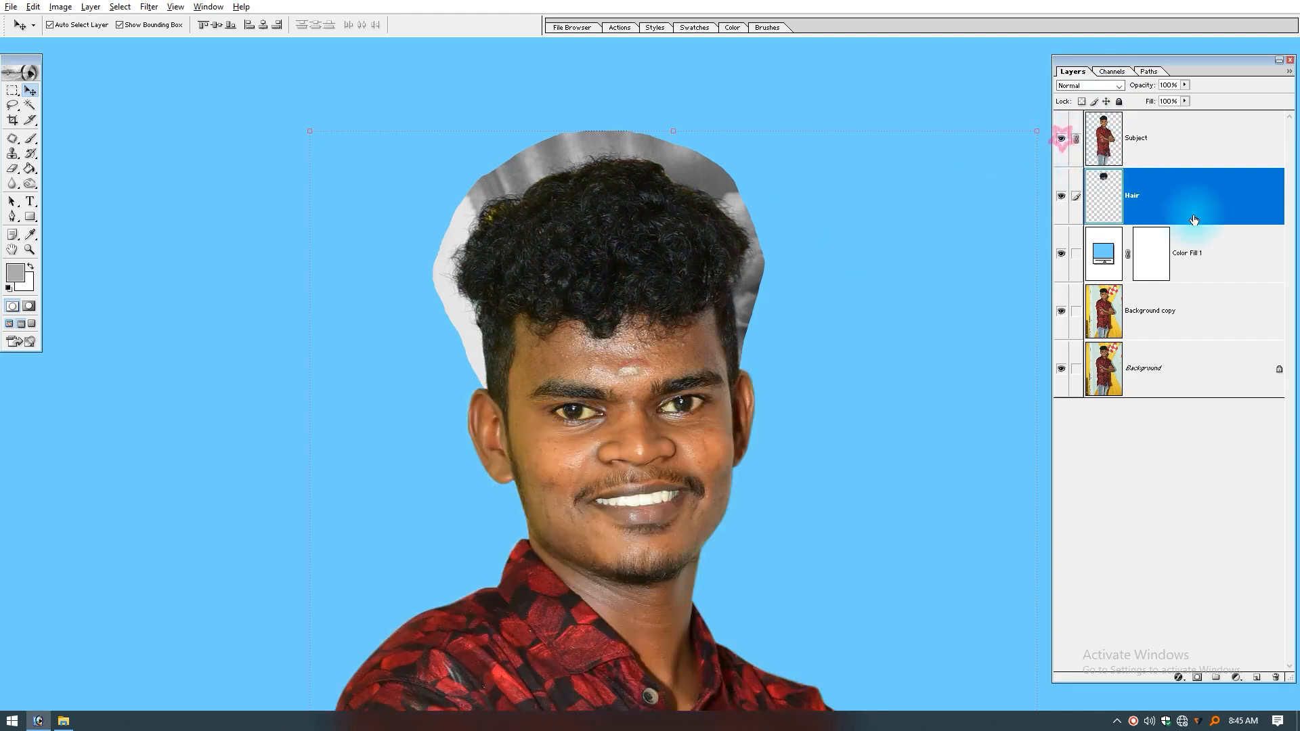
# Step: Set the Hair layer's blending mode to Multiply so its backdrop blends into the blue fill
pyautogui.click(1108, 85)
pyautogui.click(1087, 132)
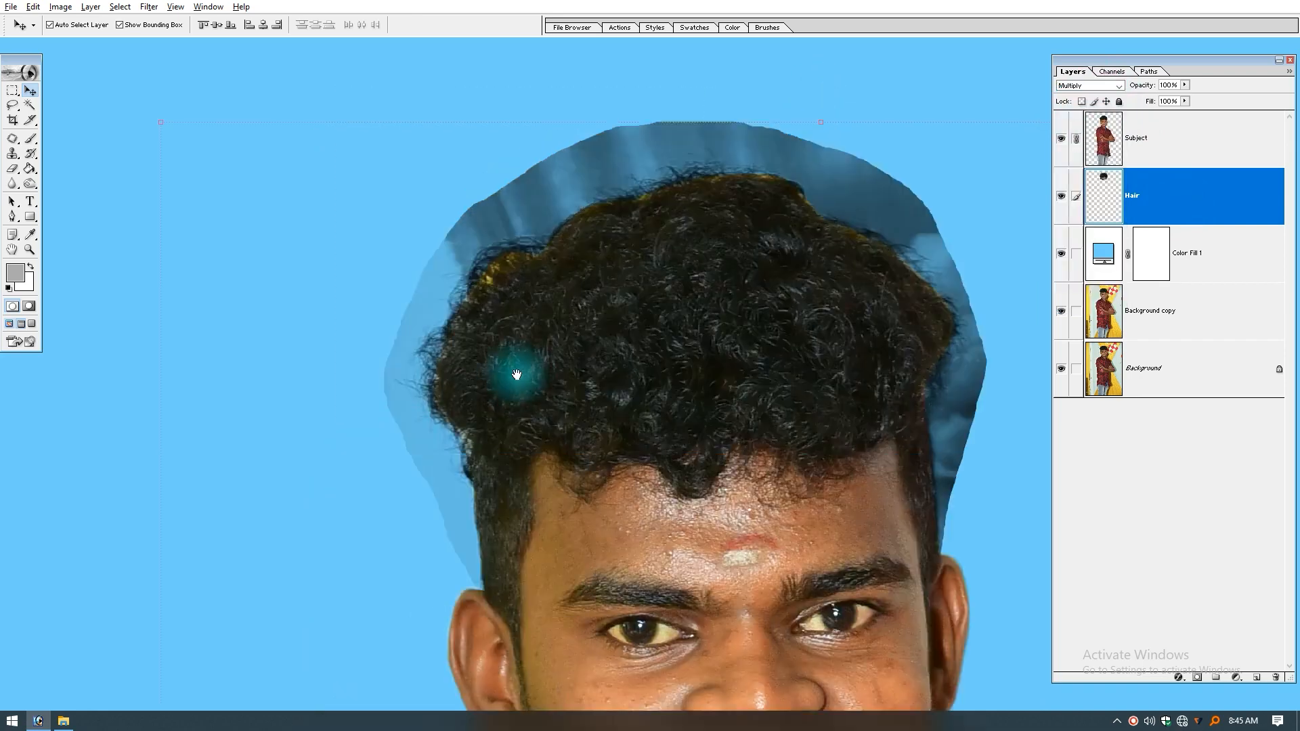
pyautogui.moveTo(517, 374); pyautogui.dragTo(421, 422)
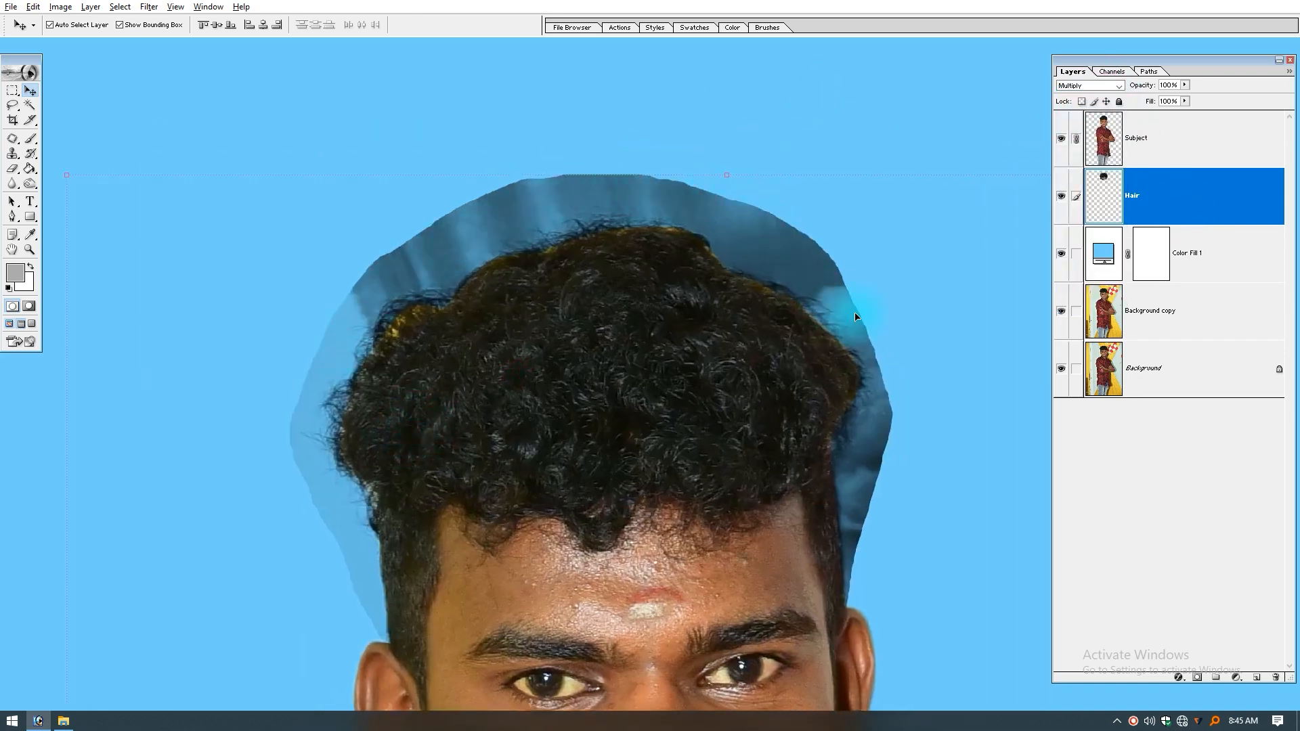
pyautogui.moveTo(566, 417); pyautogui.dragTo(550, 404)
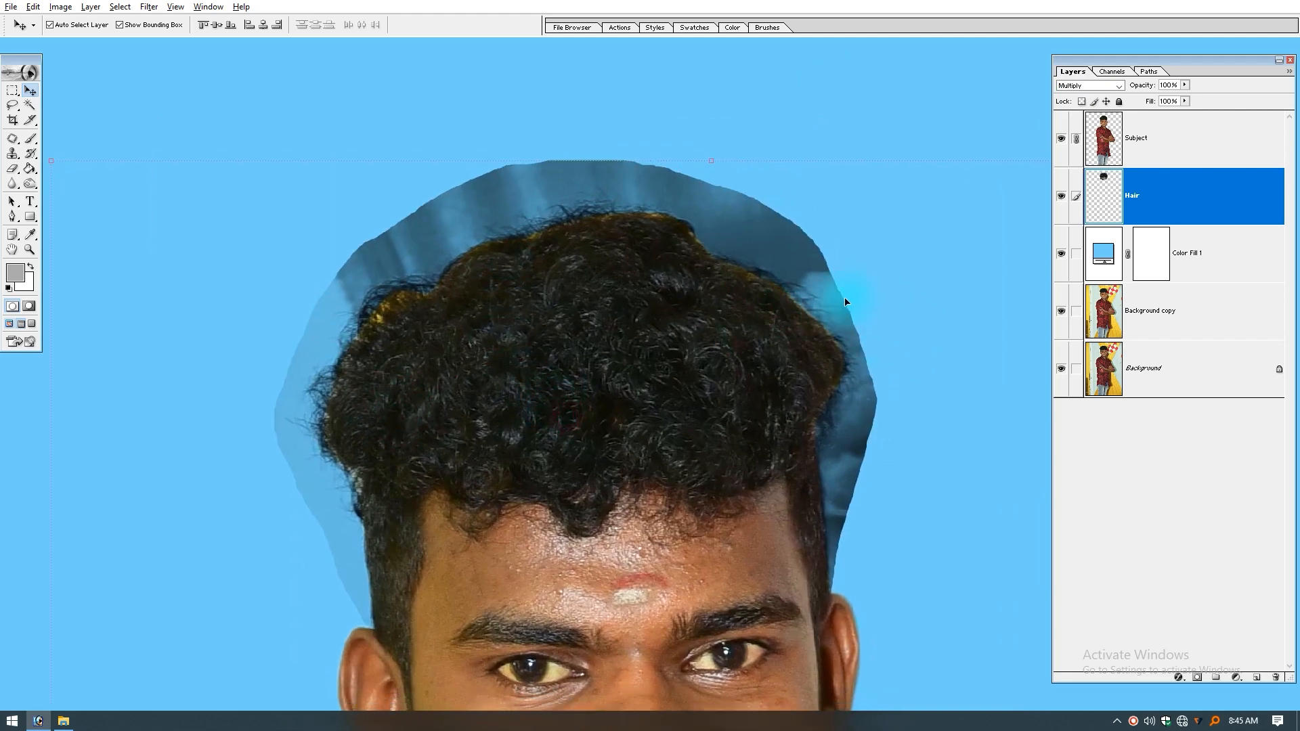
# Step: Try setting the Curves white point from the dark backdrop beside the hair's upper right, undo it, and inspect the fine strands
pyautogui.hotkey('ctrl', 'm')
pyautogui.click(1167, 458)
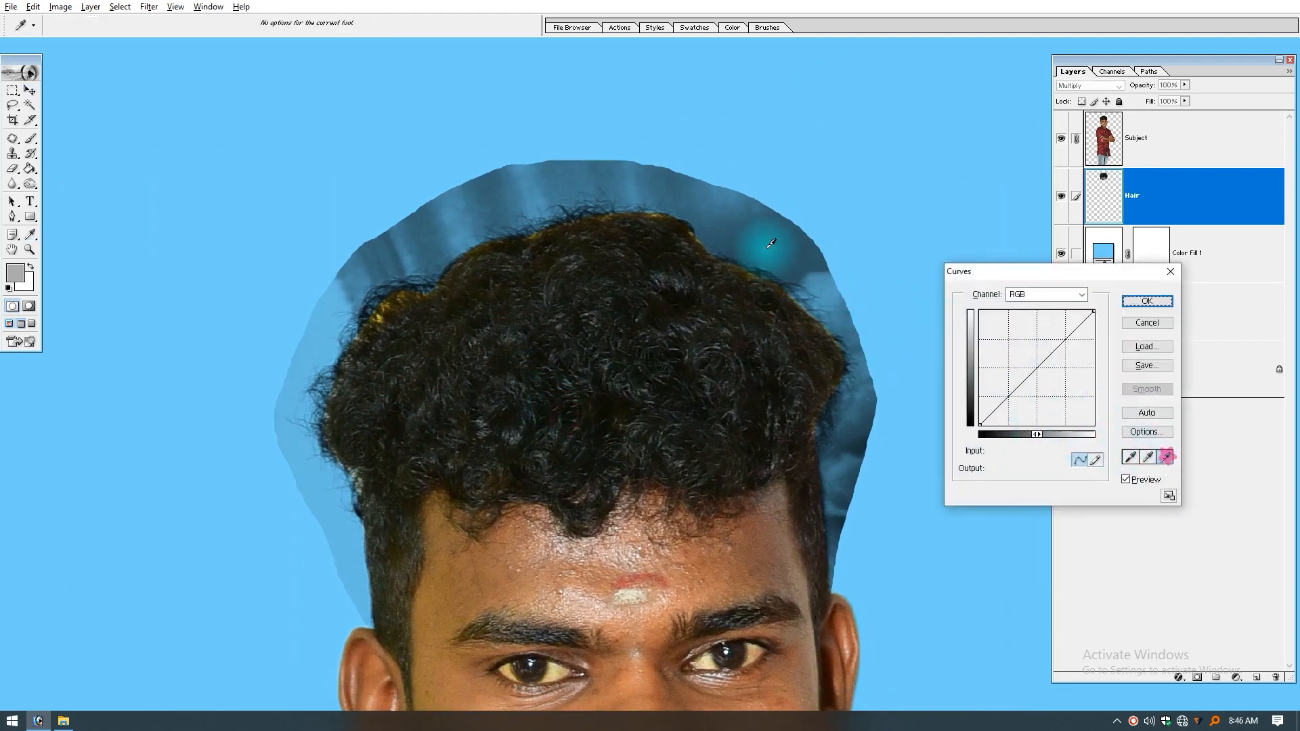
pyautogui.click(795, 225)
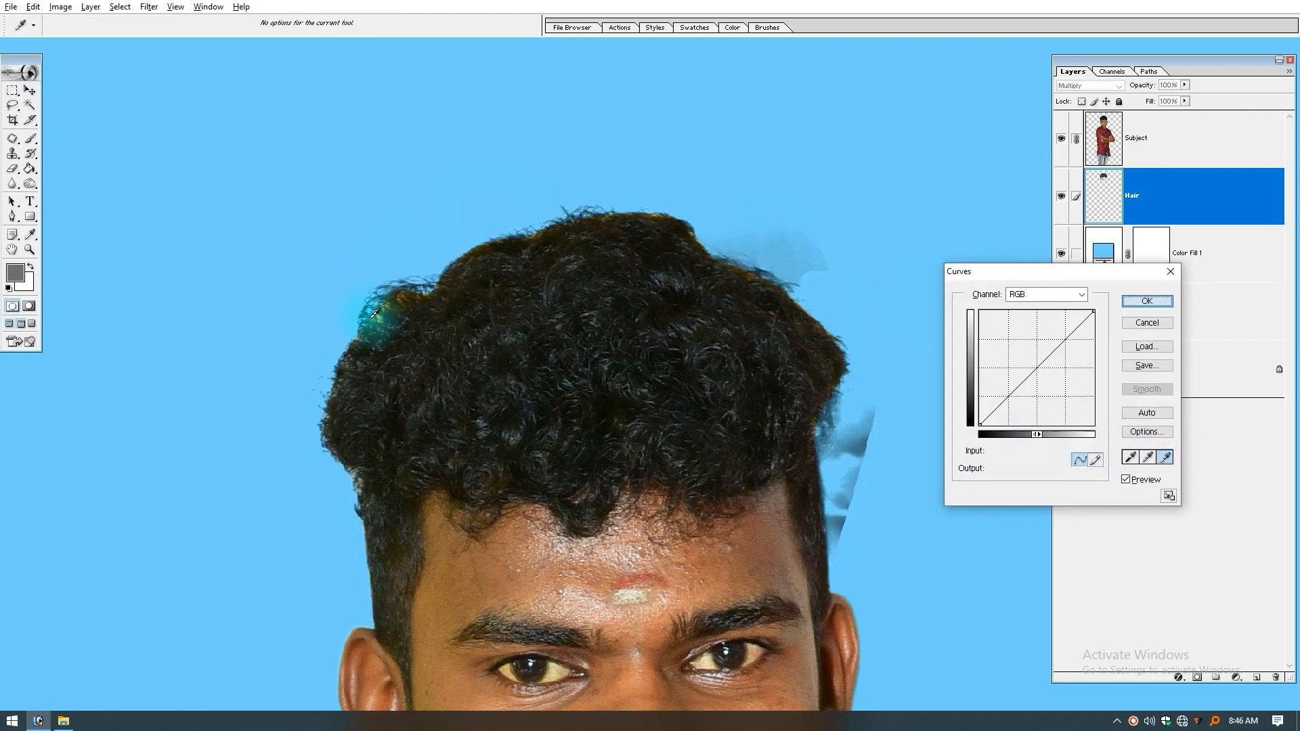
pyautogui.press('Escape')
pyautogui.press('v')
pyautogui.moveTo(434, 295); pyautogui.dragTo(286, 488)
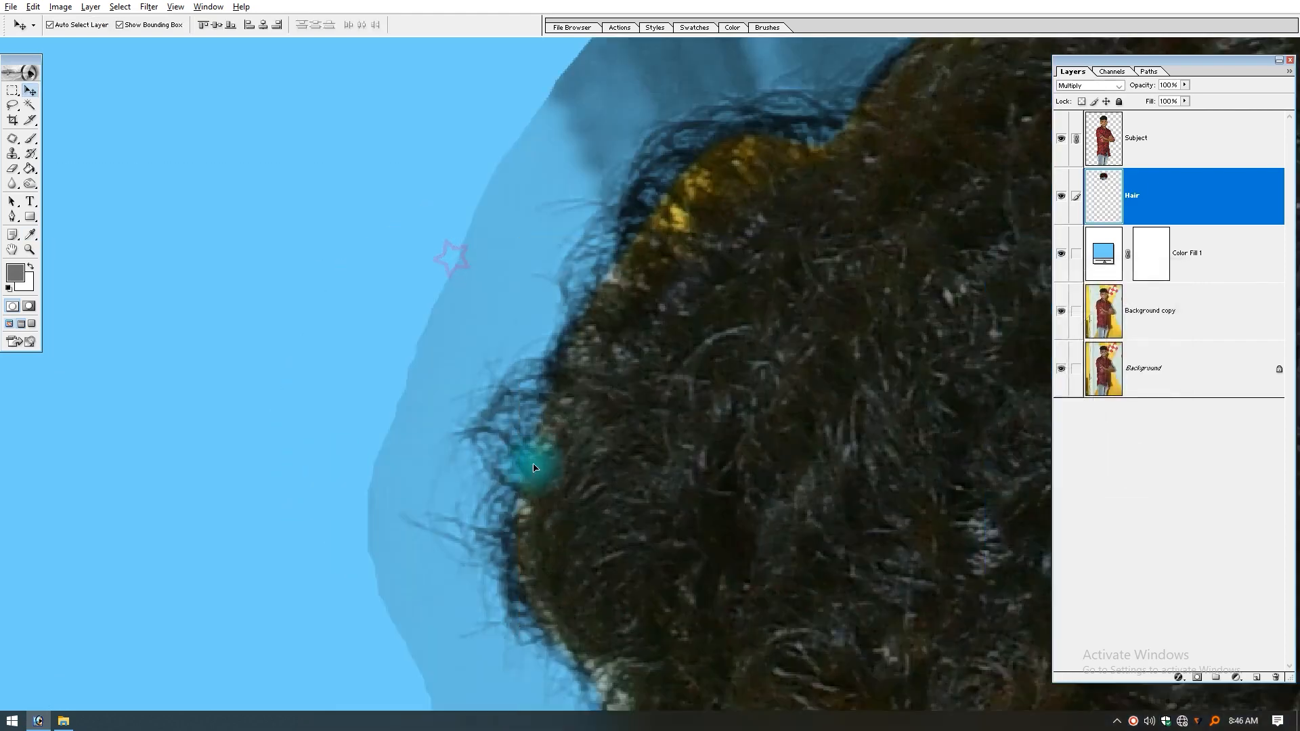
pyautogui.hotkey('ctrl', 'z')
pyautogui.hotkey('ctrl', 'z')
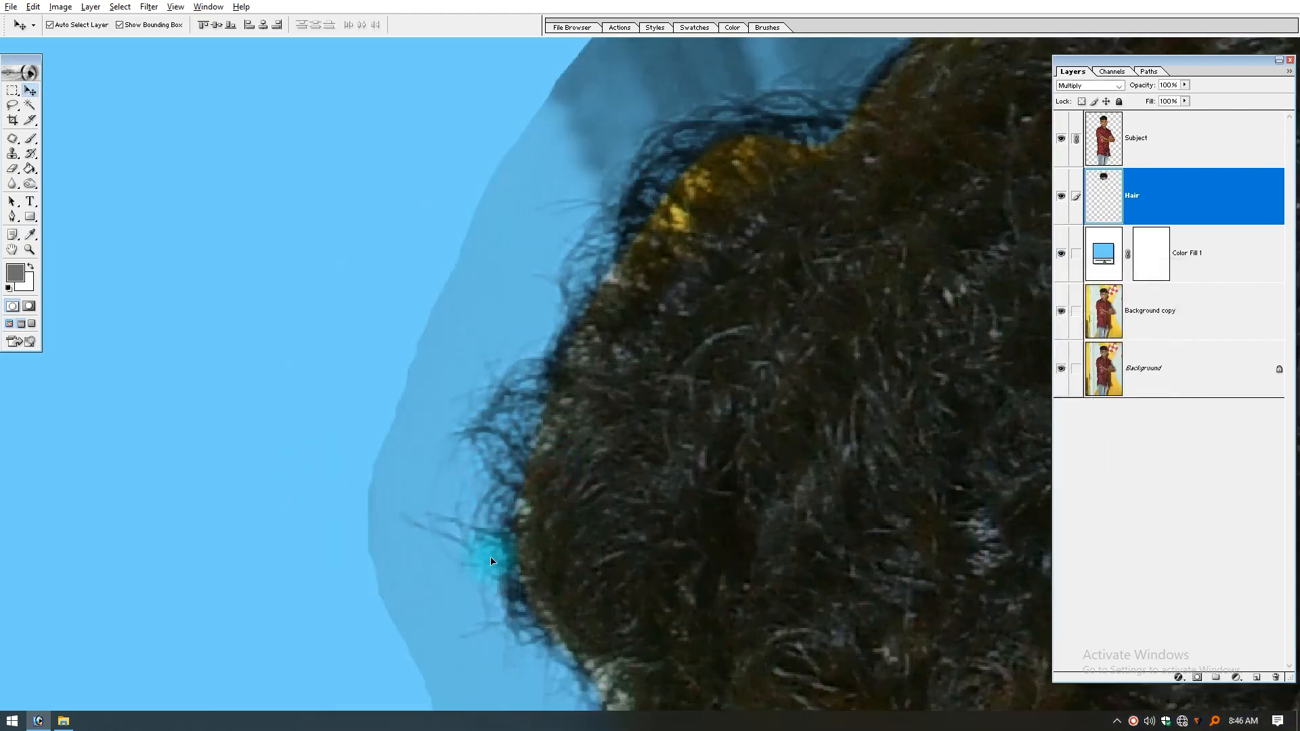
pyautogui.moveTo(516, 555); pyautogui.dragTo(501, 467)
pyautogui.hotkey('ctrl', 'z')
pyautogui.hotkey('ctrl', 'z')
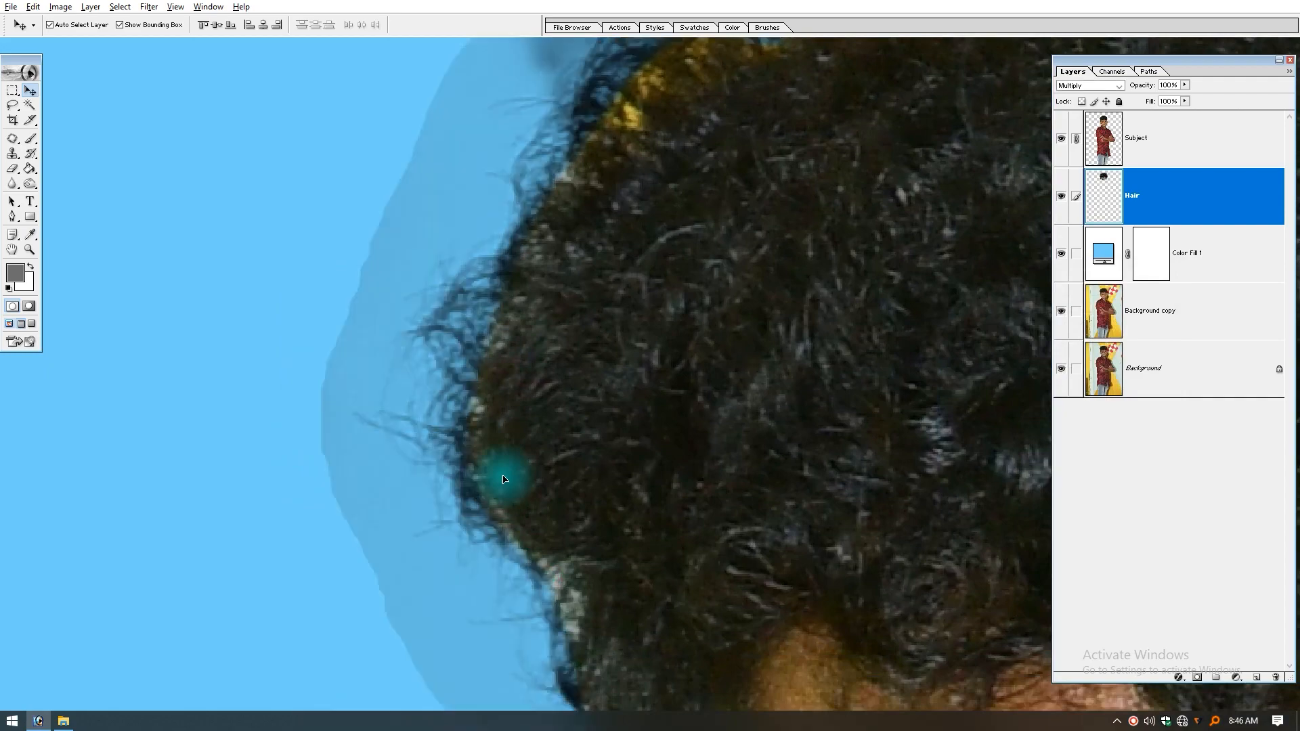
# Step: Compare the blended hair with the original photo by showing Background copy alone, and restore all the layers
pyautogui.hotkey('ctrl', '-')
pyautogui.hotkey('ctrl', '-')
pyautogui.hotkey('ctrl', '-')
pyautogui.press('Tab')
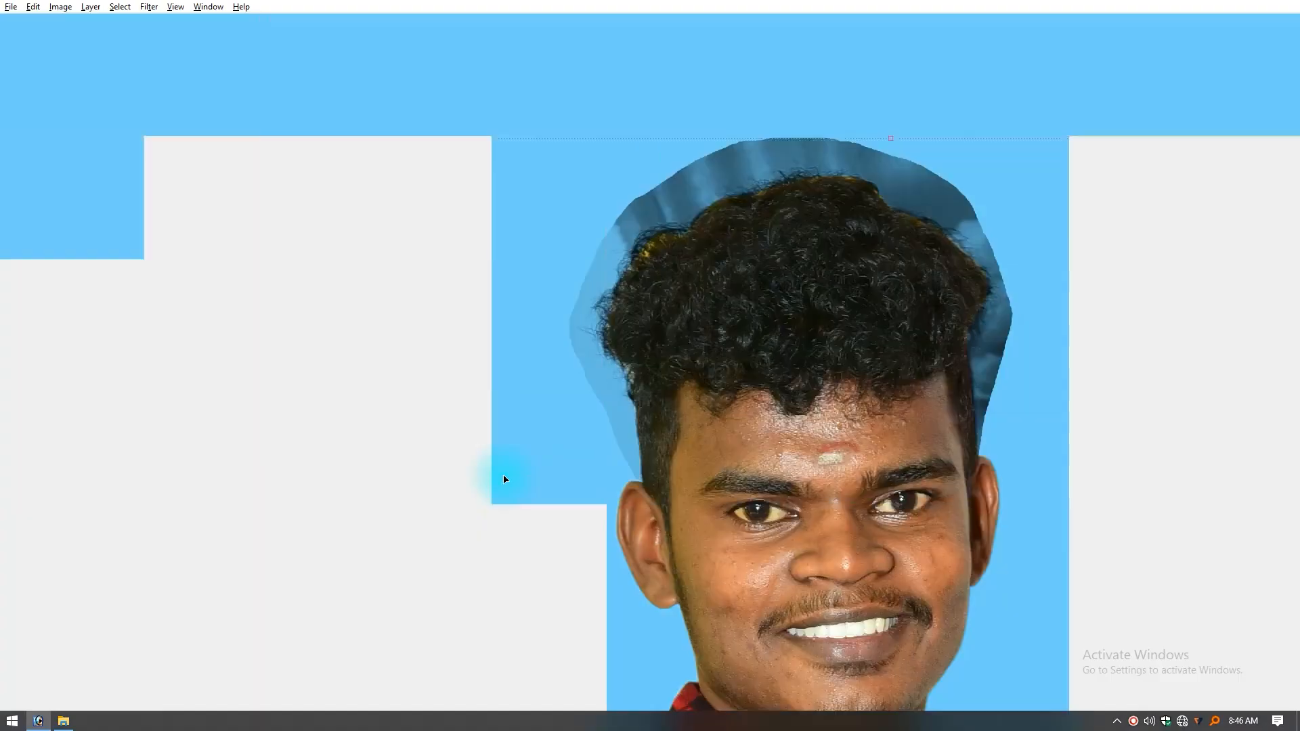
pyautogui.press('Tab')
pyautogui.moveTo(712, 312); pyautogui.dragTo(508, 362)
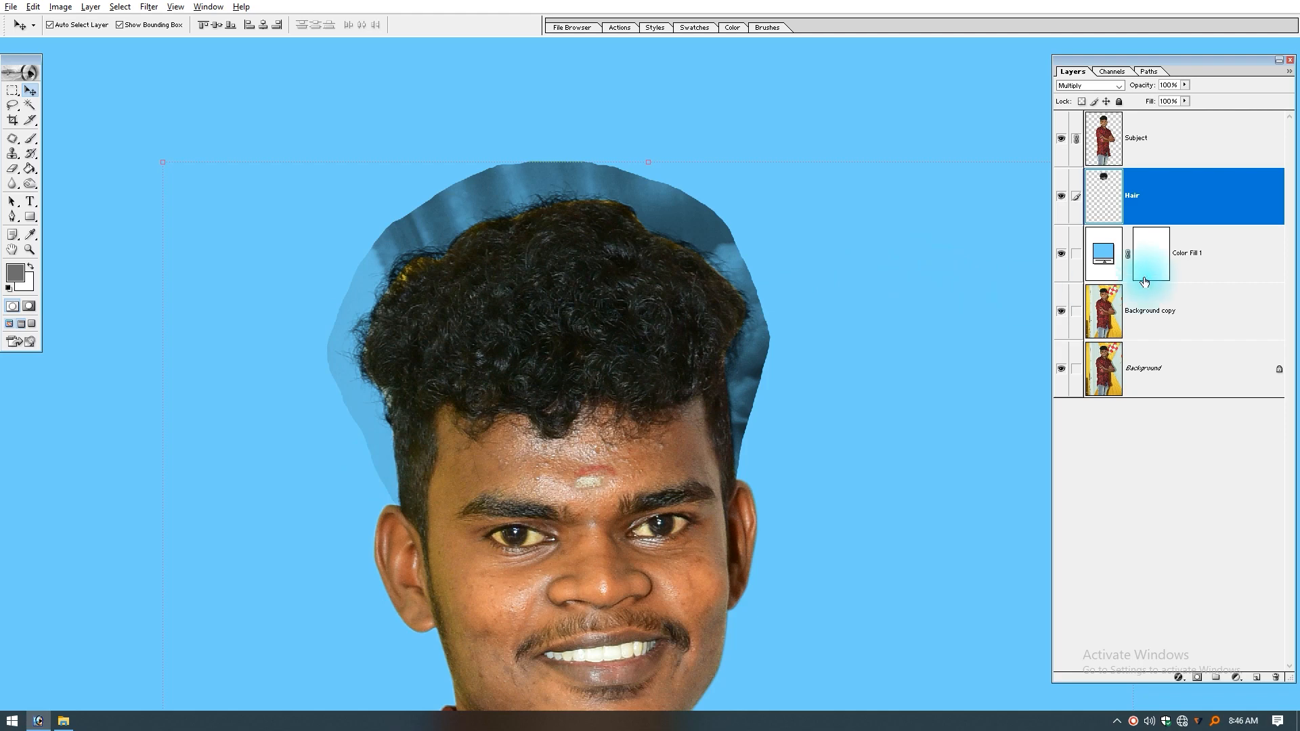
pyautogui.keyDown('alt'); pyautogui.click(1060, 313); pyautogui.keyUp('alt')
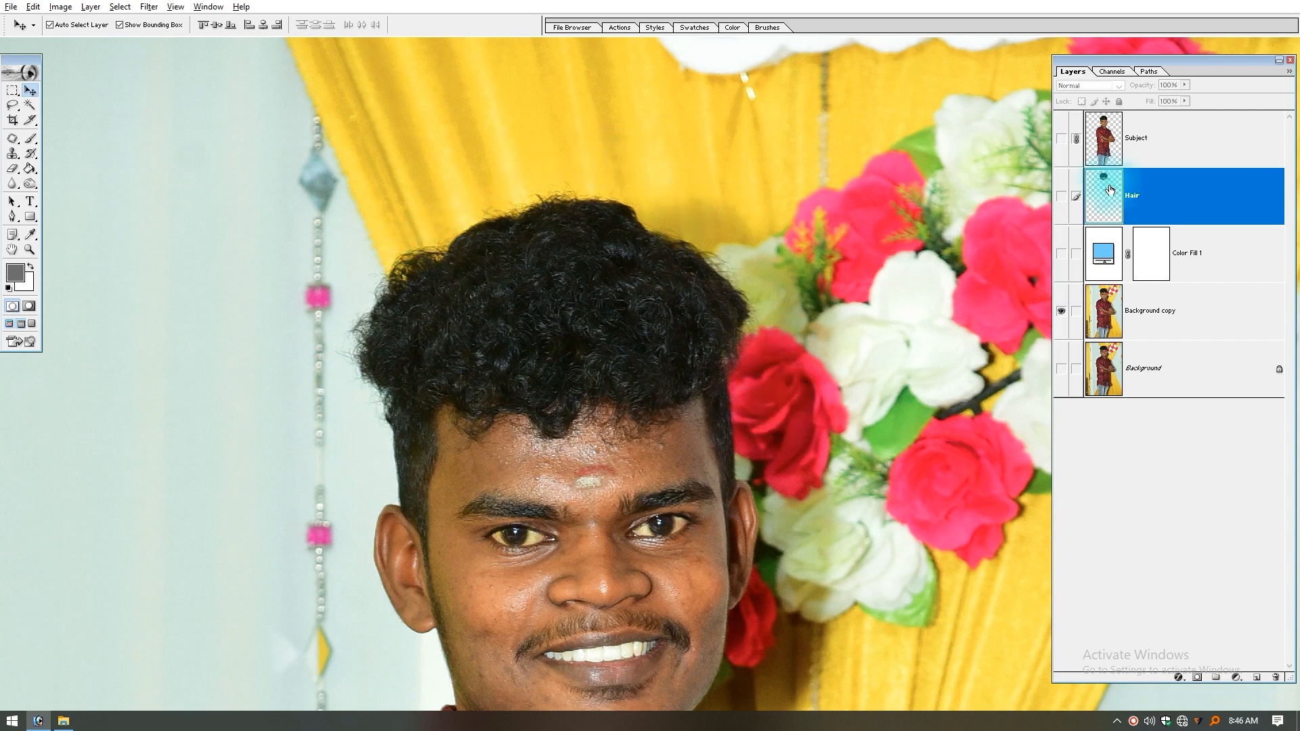
pyautogui.click(1063, 314)
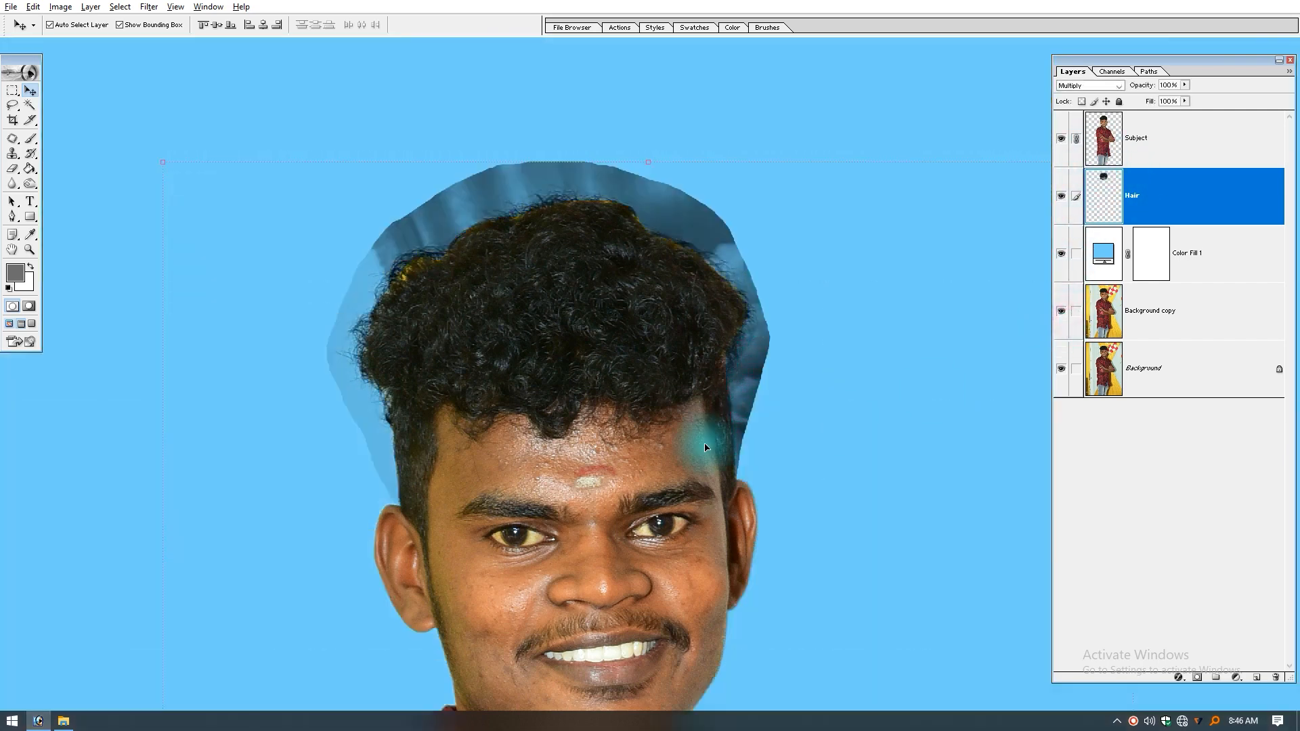
# Step: Apply Curves to the Hair layer with the white point sampled from the pale backdrop left of the hair, and compare before and after
pyautogui.rightClick(374, 274)
pyautogui.click(392, 280)
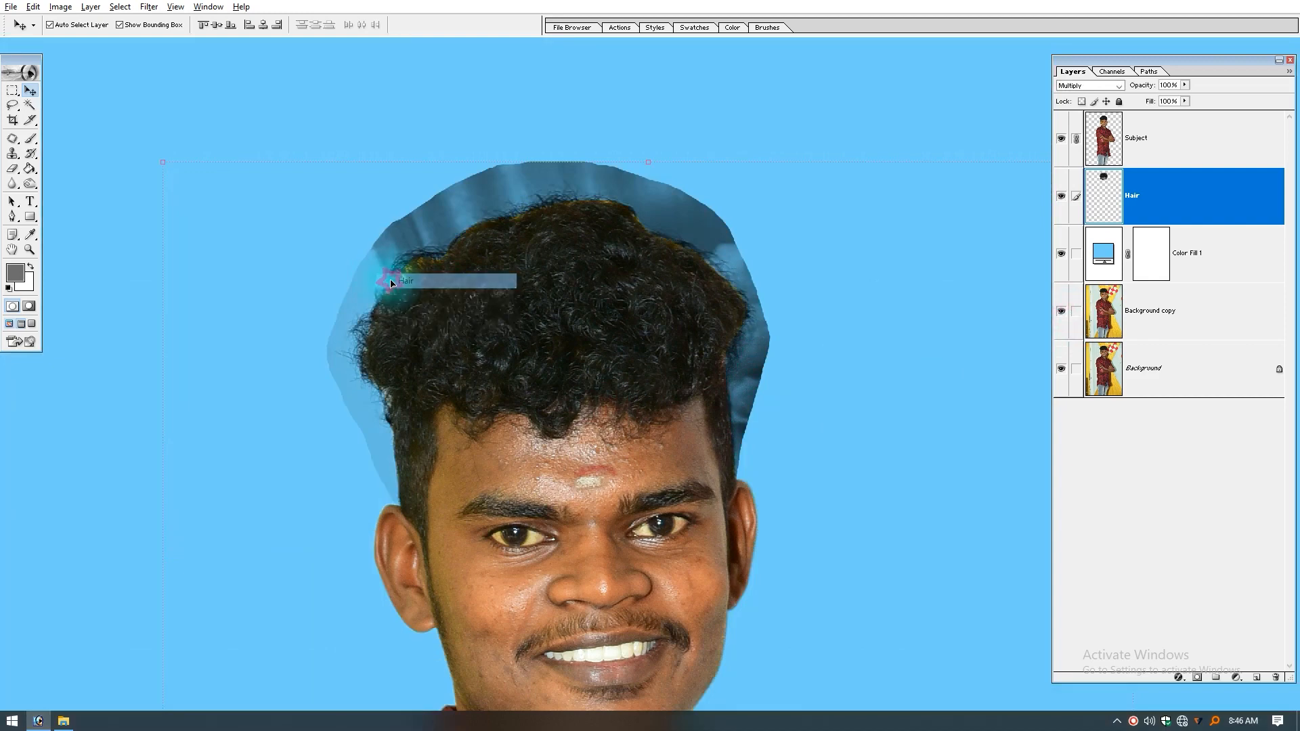
pyautogui.hotkey('ctrl', 'm')
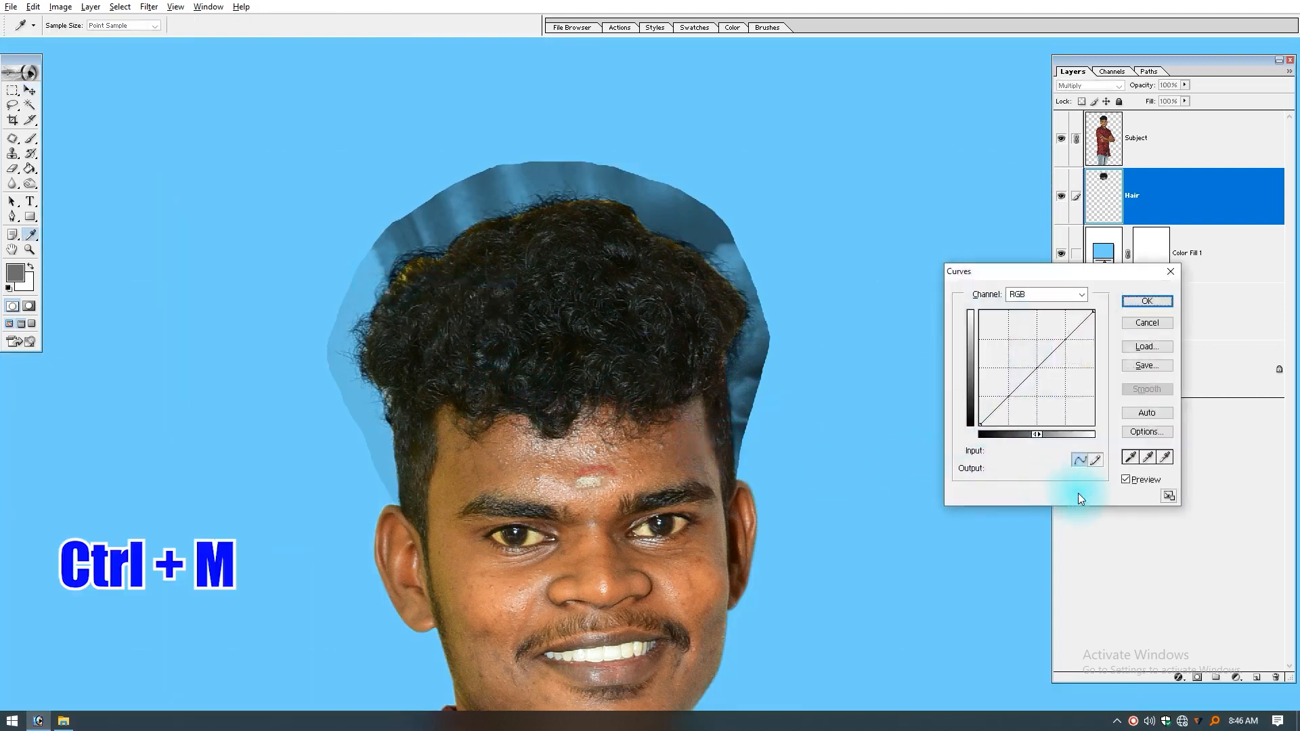
pyautogui.click(1169, 457)
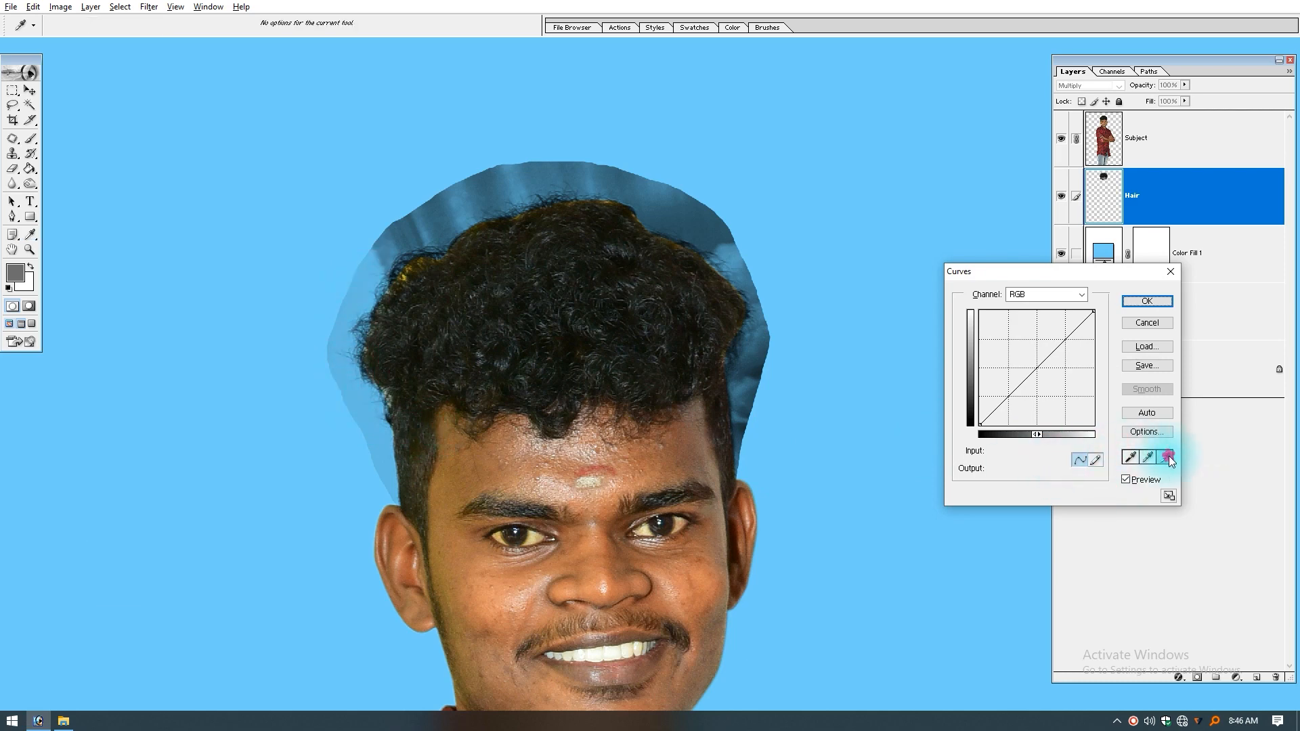
pyautogui.click(336, 376)
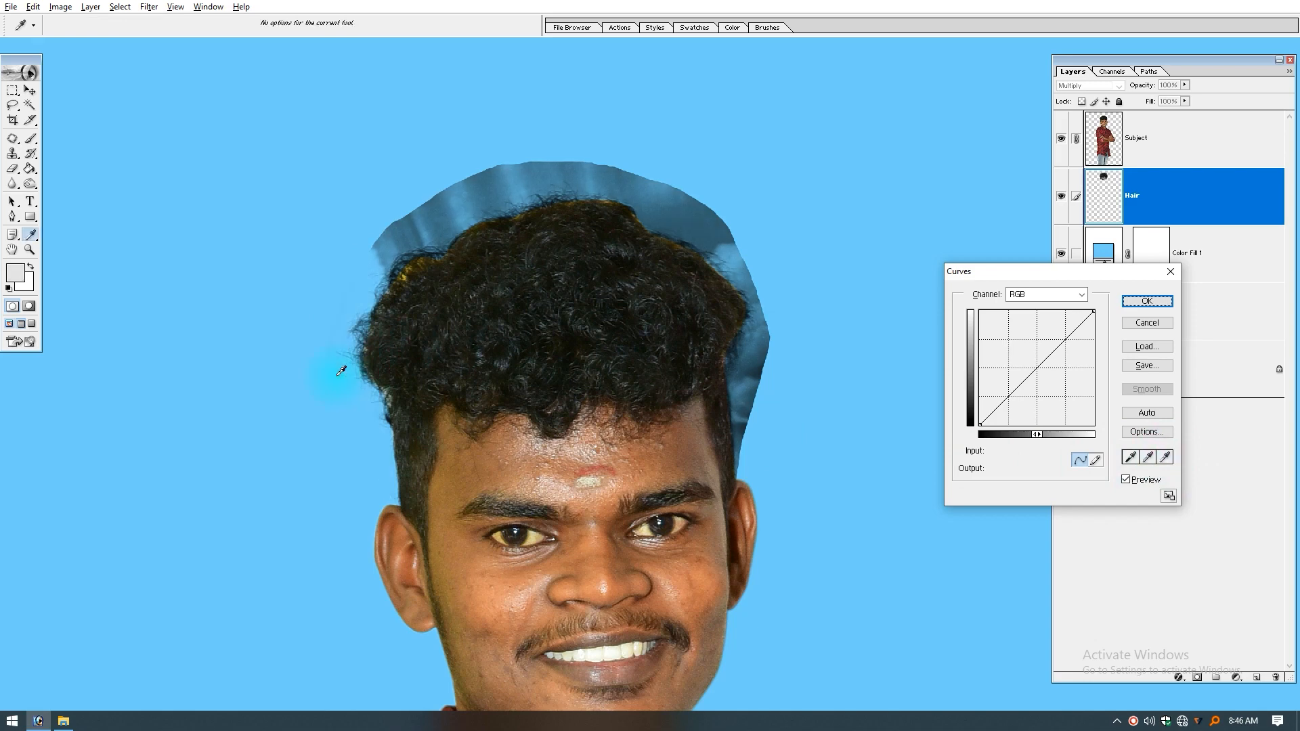
pyautogui.press('Return')
pyautogui.moveTo(254, 259); pyautogui.dragTo(465, 437)
pyautogui.hotkey('ctrl', 'z')
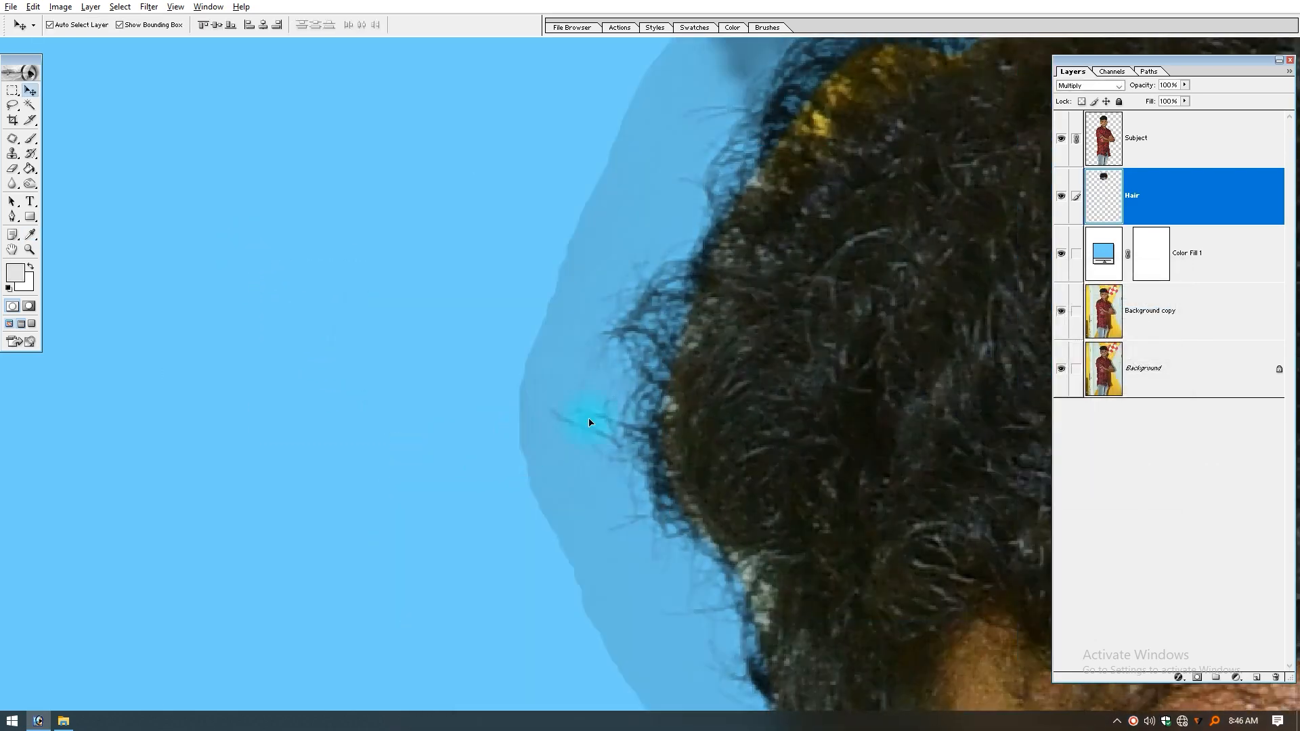
pyautogui.hotkey('ctrl', 'z')
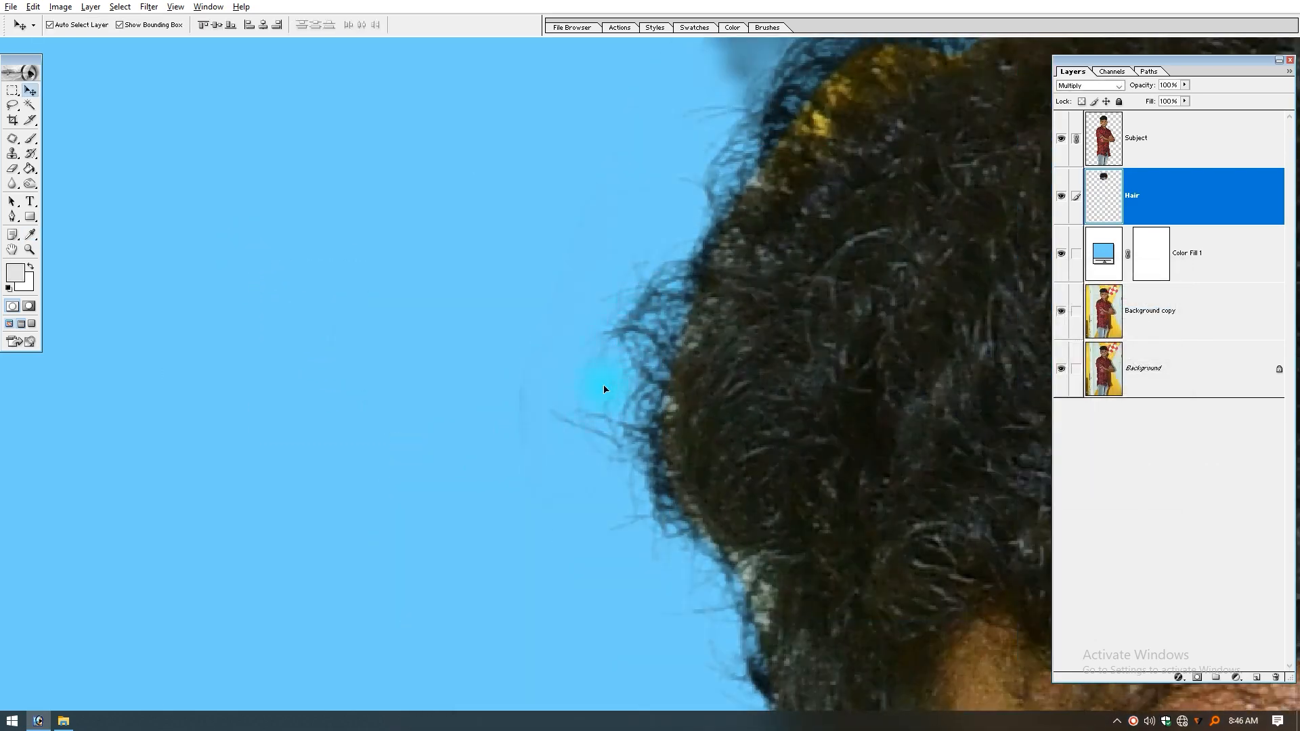
# Step: Examine the fine strands along the blended hair's left edge and the leftover backdrop above and beside the hair
pyautogui.press('e')
pyautogui.scroll(3, 487, 287)
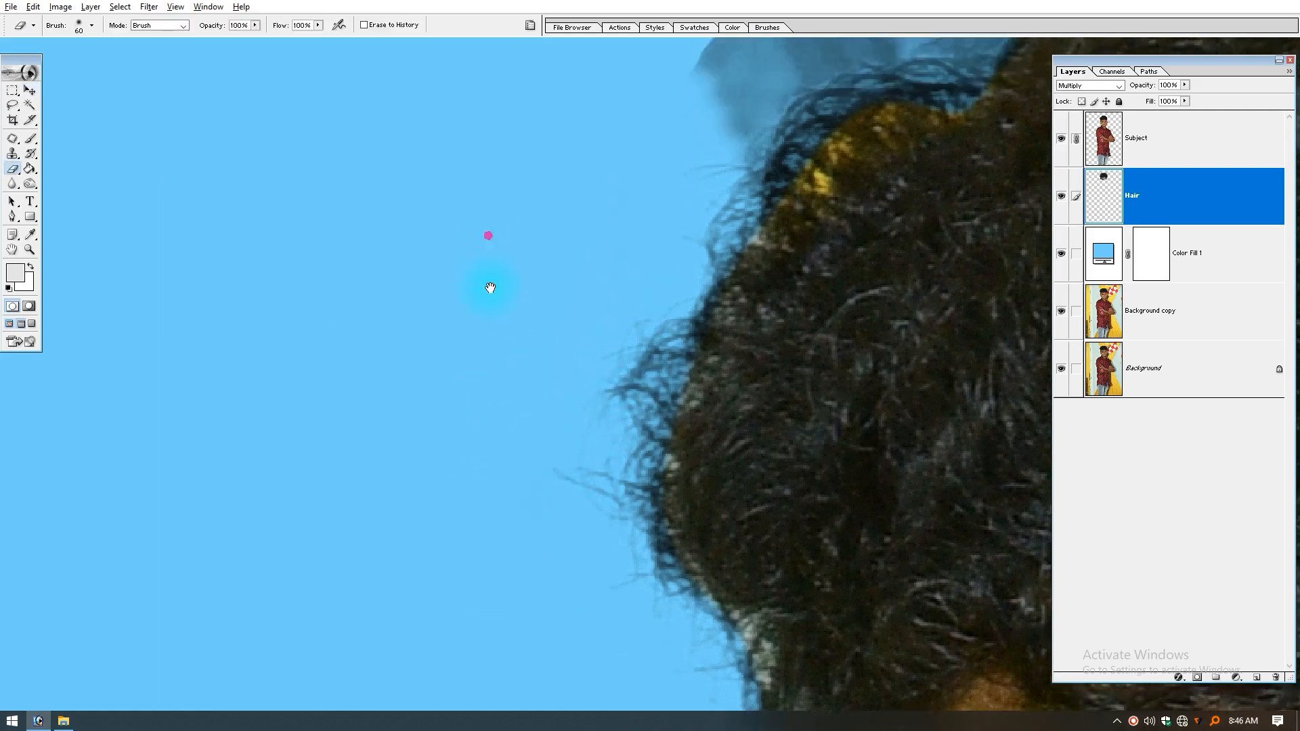
pyautogui.moveTo(485, 461); pyautogui.dragTo(465, 257)
pyautogui.moveTo(567, 356); pyautogui.dragTo(668, 492)
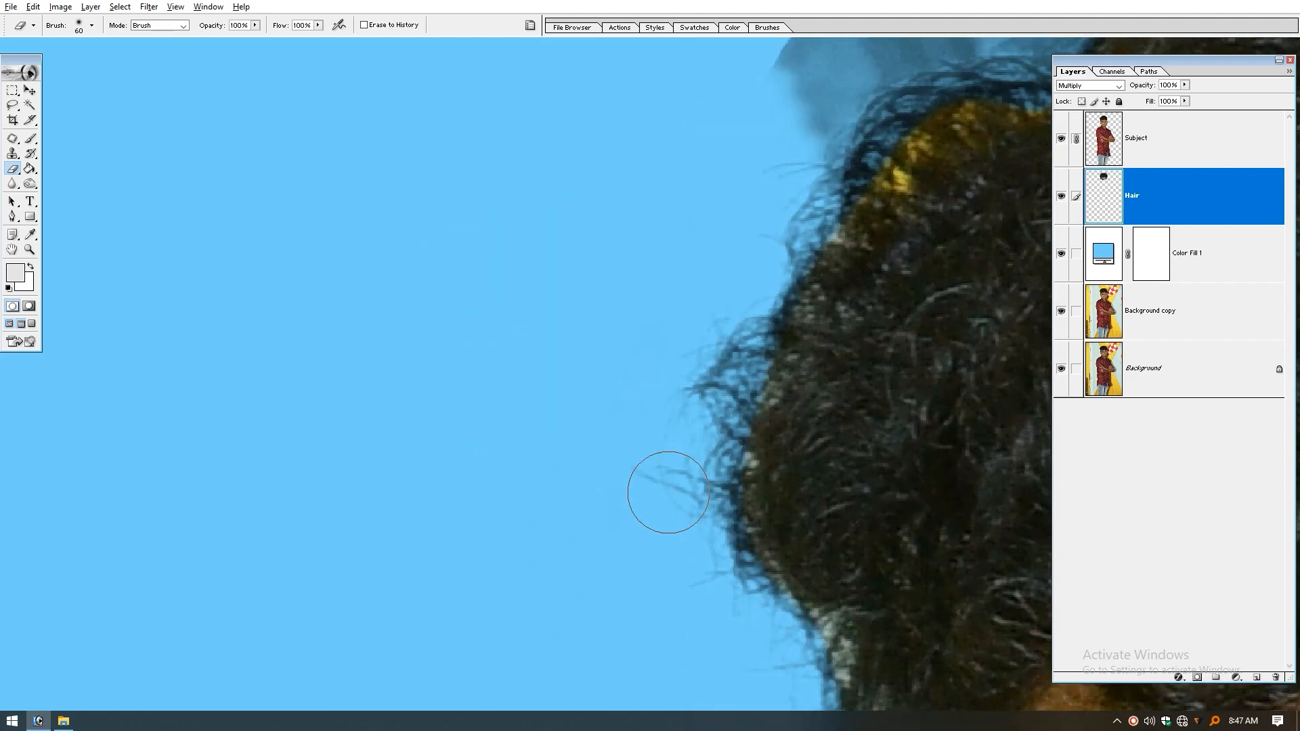
pyautogui.hotkey('ctrl', '-')
pyautogui.hotkey('ctrl', '-')
pyautogui.press('Tab')
pyautogui.moveTo(747, 451)
pyautogui.mouseDown()
pyautogui.moveTo(305, 411)
pyautogui.moveTo(556, 462)
pyautogui.mouseUp()
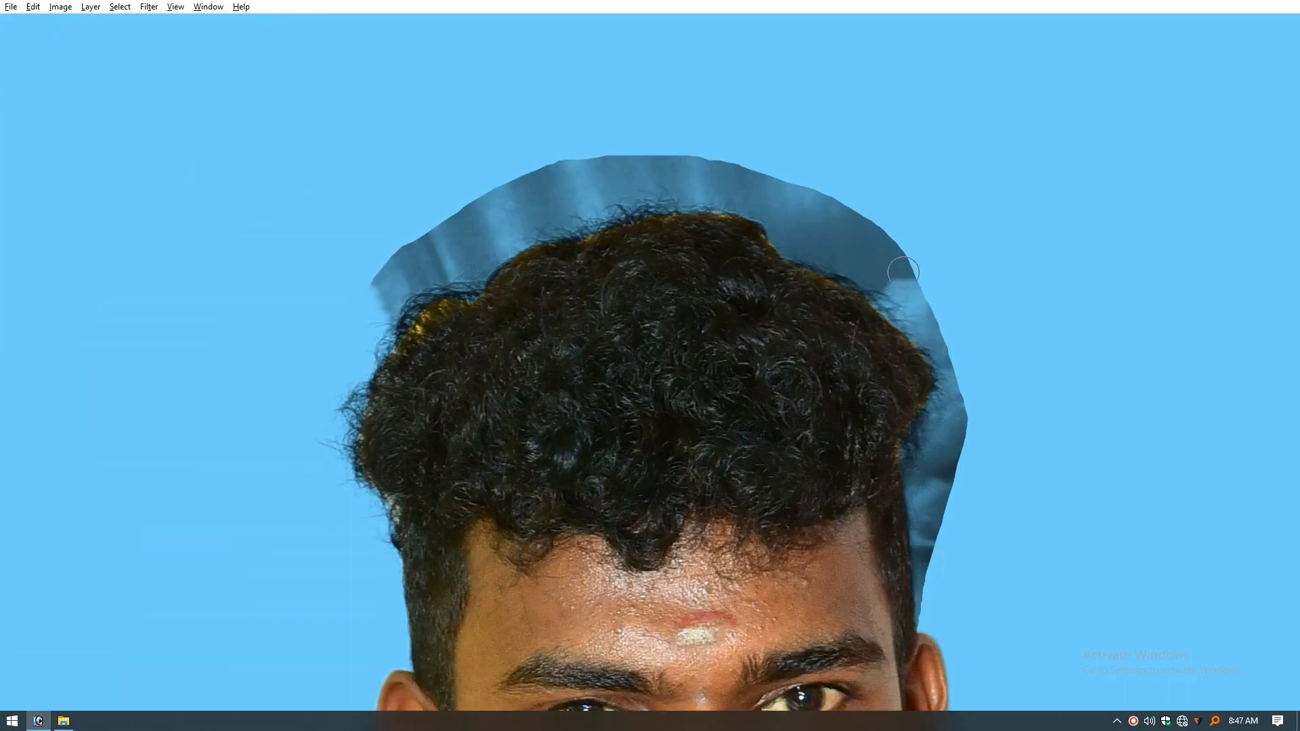
pyautogui.press('Tab')
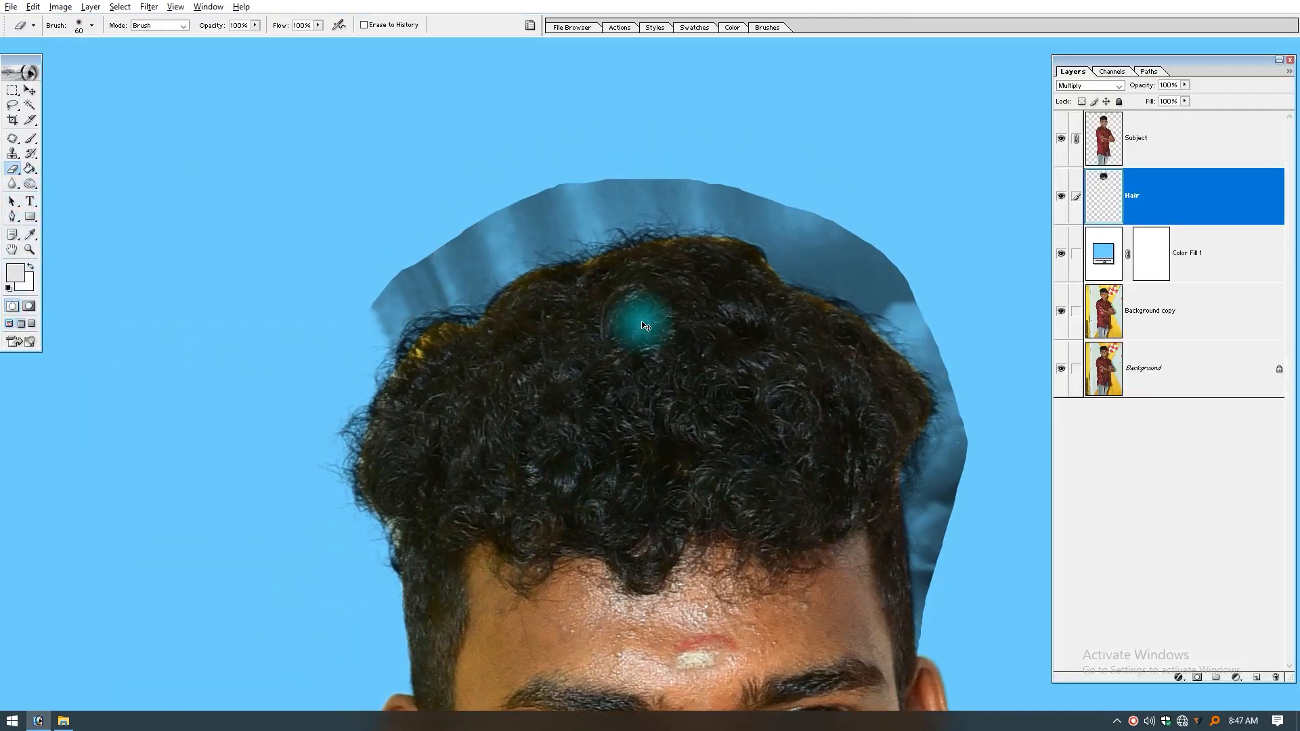
# Step: Try applying a Curves white point to the whole Hair layer, sampled from the striped backdrop above the hair
pyautogui.hotkey('ctrl', 'm')
pyautogui.click(1164, 458)
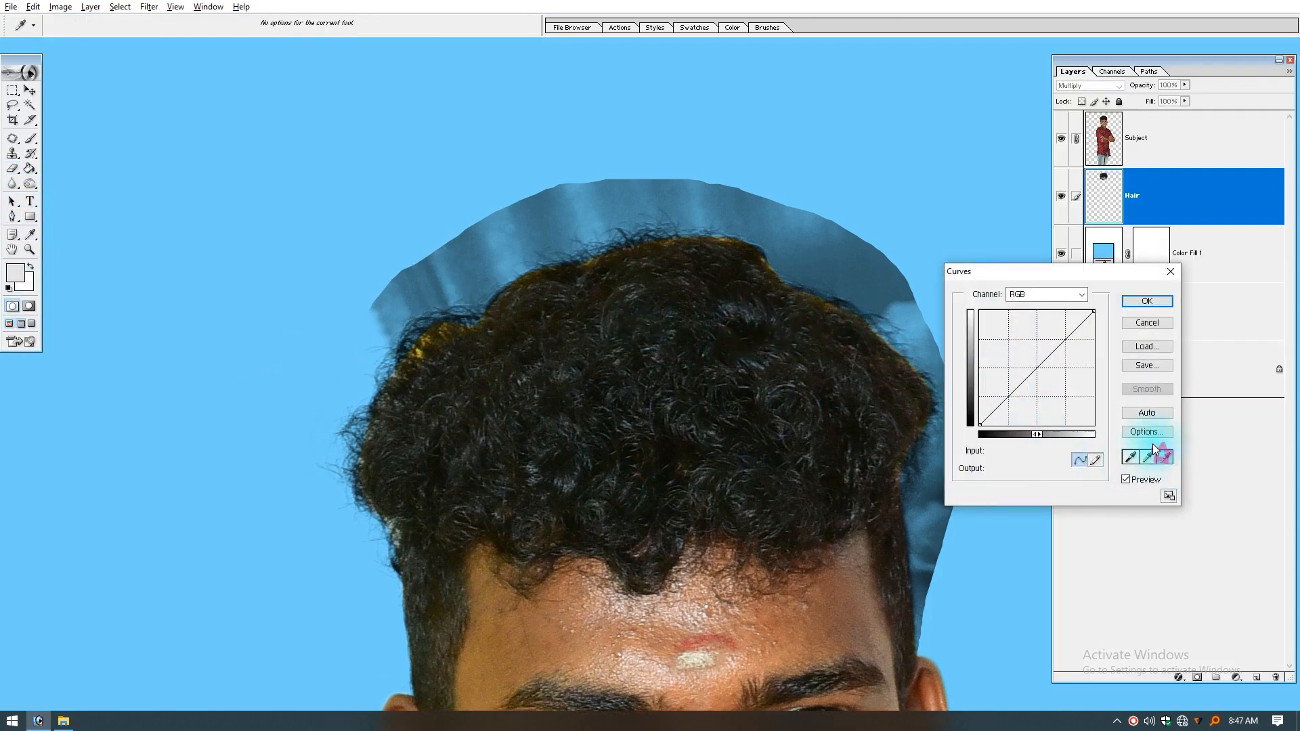
pyautogui.click(469, 251)
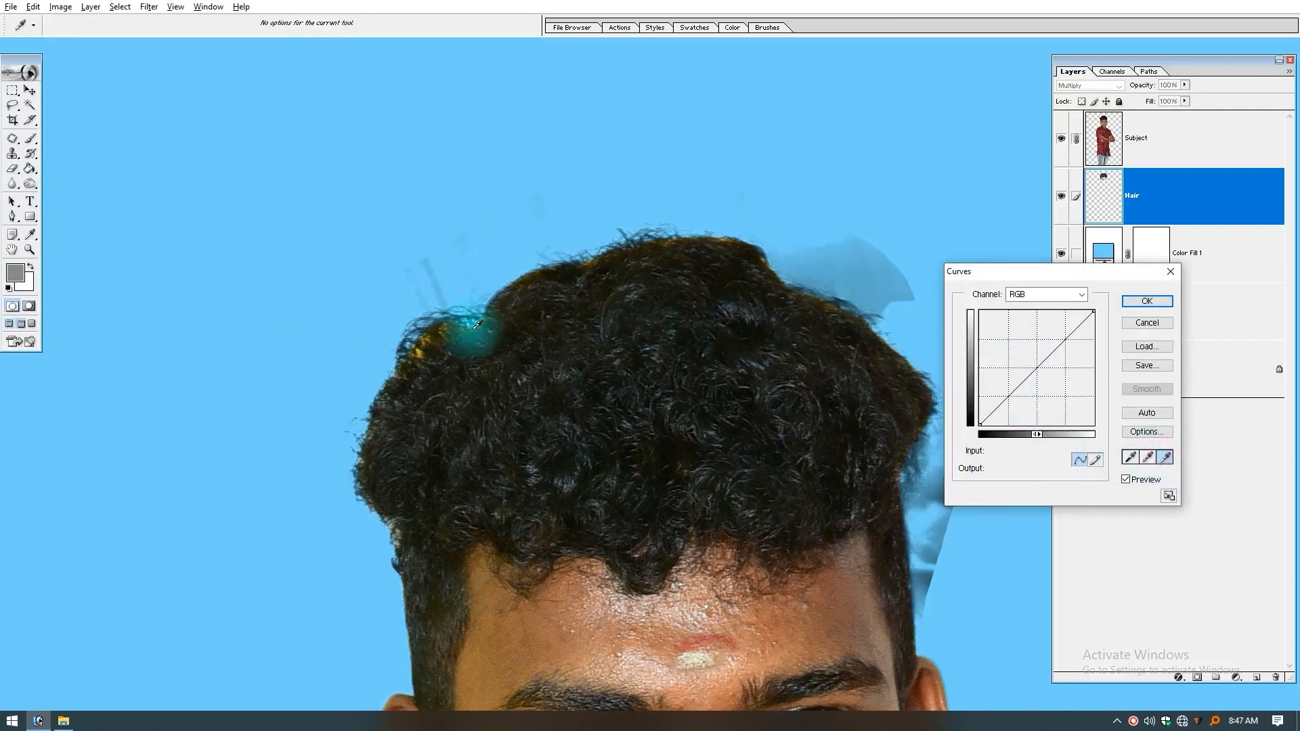
pyautogui.click(365, 441)
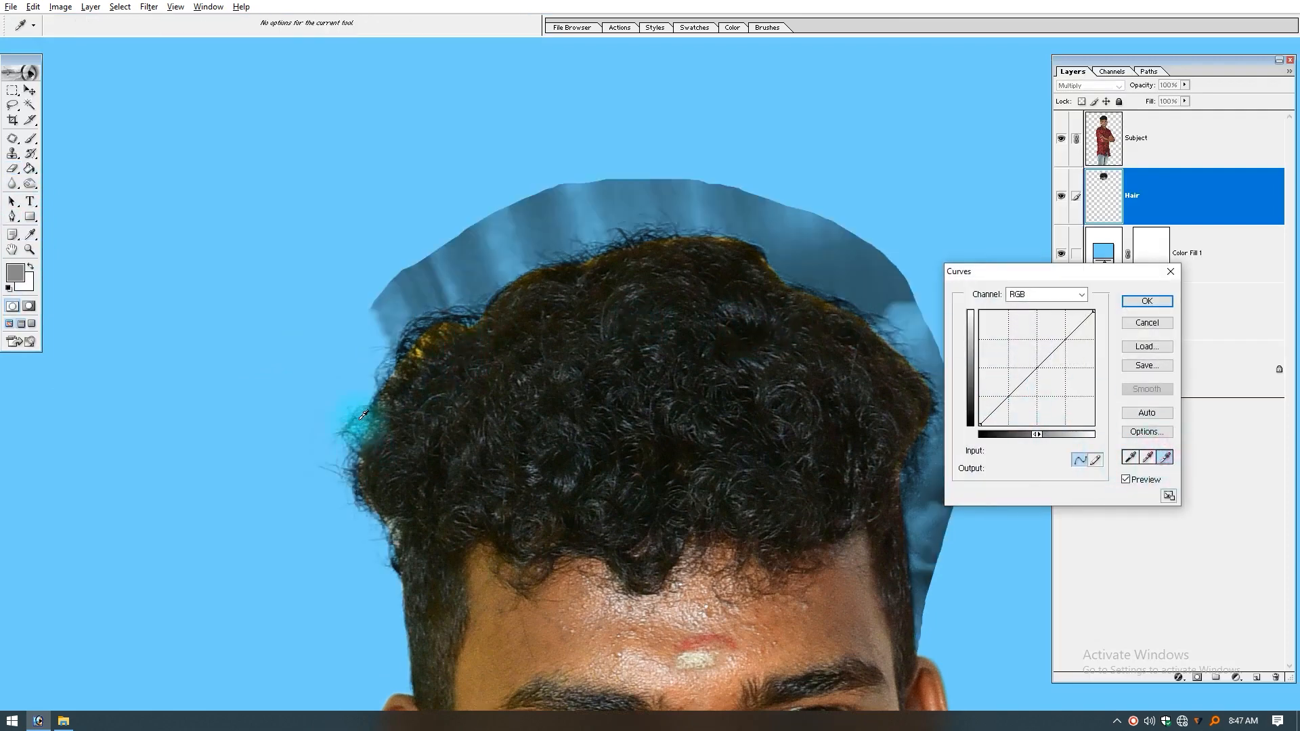
pyautogui.click(405, 294)
pyautogui.press('Escape')
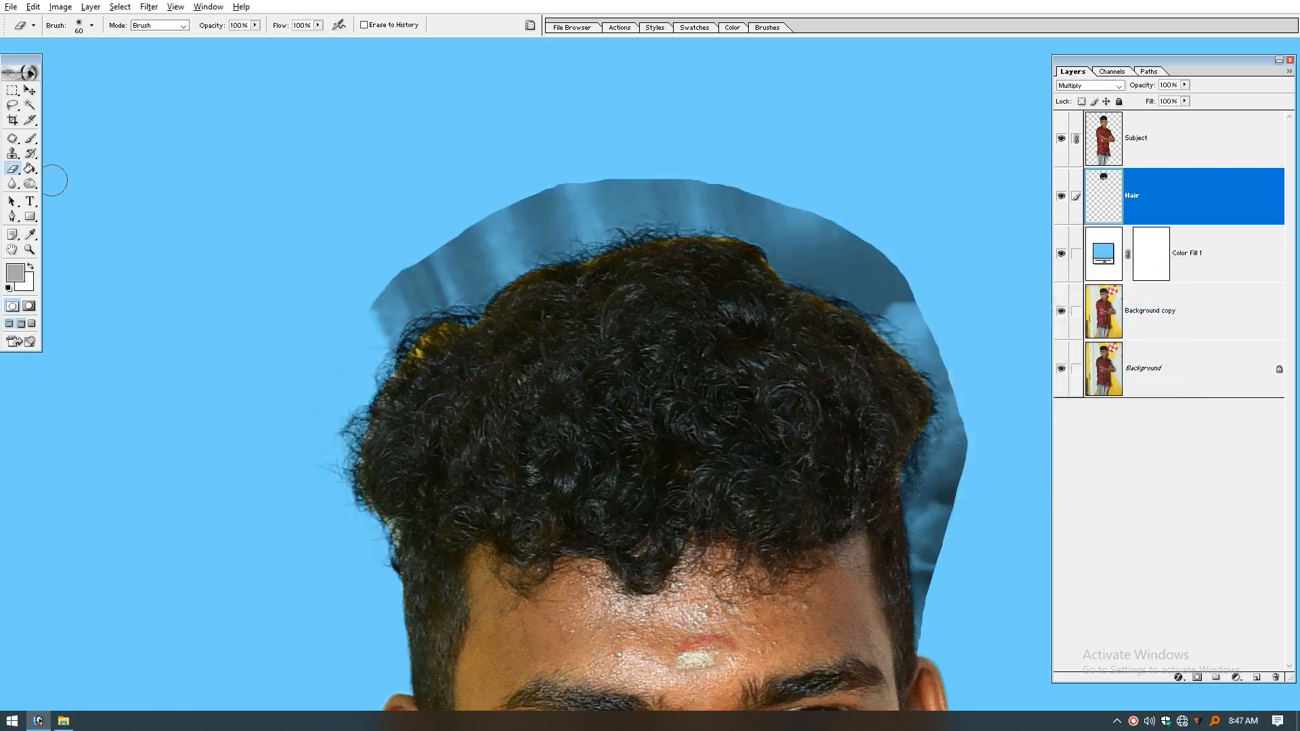
# Step: Lasso the leftover backdrop above the hair and down its right side, leaving the fine strands on the left unselected
pyautogui.click(13, 105)
pyautogui.moveTo(407, 363); pyautogui.dragTo(383, 343)
pyautogui.moveTo(950, 267)
pyautogui.mouseDown()
pyautogui.moveTo(970, 402)
pyautogui.moveTo(886, 230)
pyautogui.moveTo(903, 355)
pyautogui.mouseUp()
pyautogui.moveTo(844, 506)
pyautogui.mouseDown()
pyautogui.moveTo(837, 539)
pyautogui.moveTo(798, 546)
pyautogui.mouseUp()
pyautogui.click(876, 12)
pyautogui.moveTo(506, 243); pyautogui.dragTo(548, 387)
pyautogui.moveTo(201, 169); pyautogui.dragTo(1028, 608)
pyautogui.moveTo(729, 388); pyautogui.dragTo(630, 417)
pyautogui.hotkey('ctrl', '-')
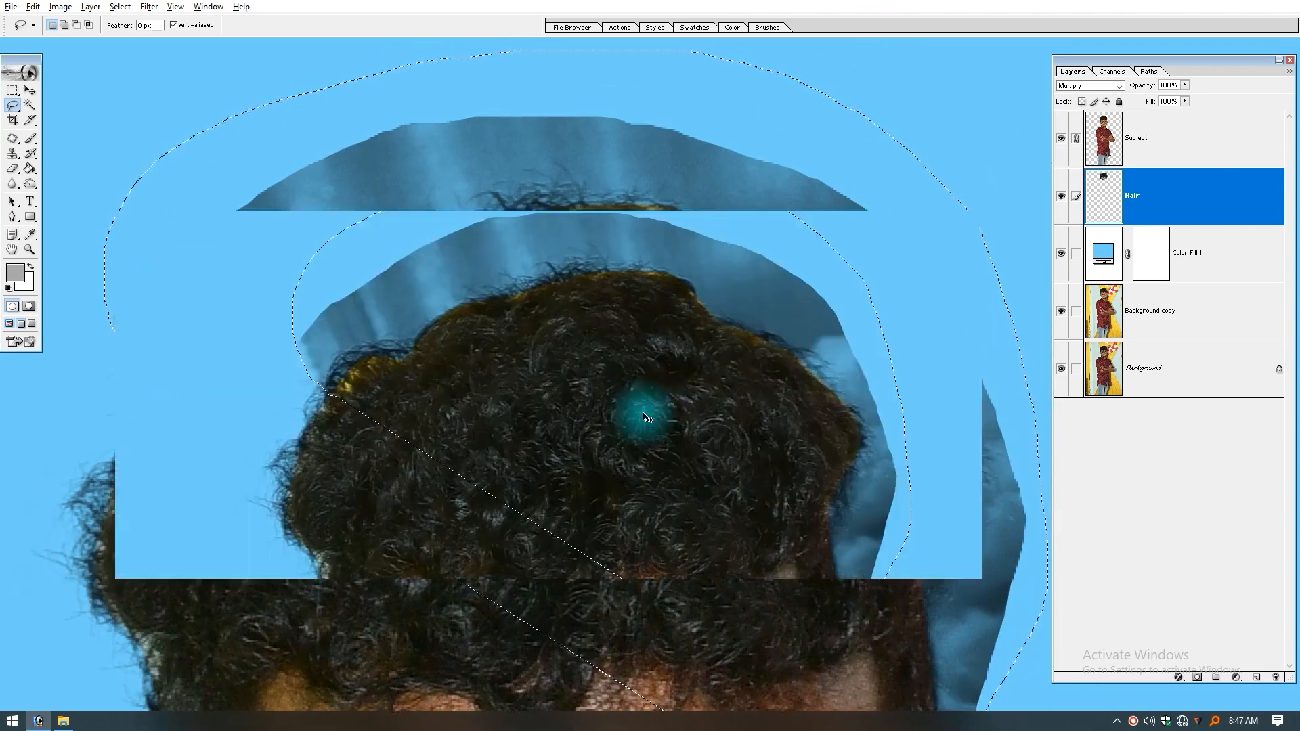
# Step: Apply Curves to the selected area with the white point sampled from the striped backdrop above the hair, and deselect
pyautogui.hotkey('ctrl', 'm')
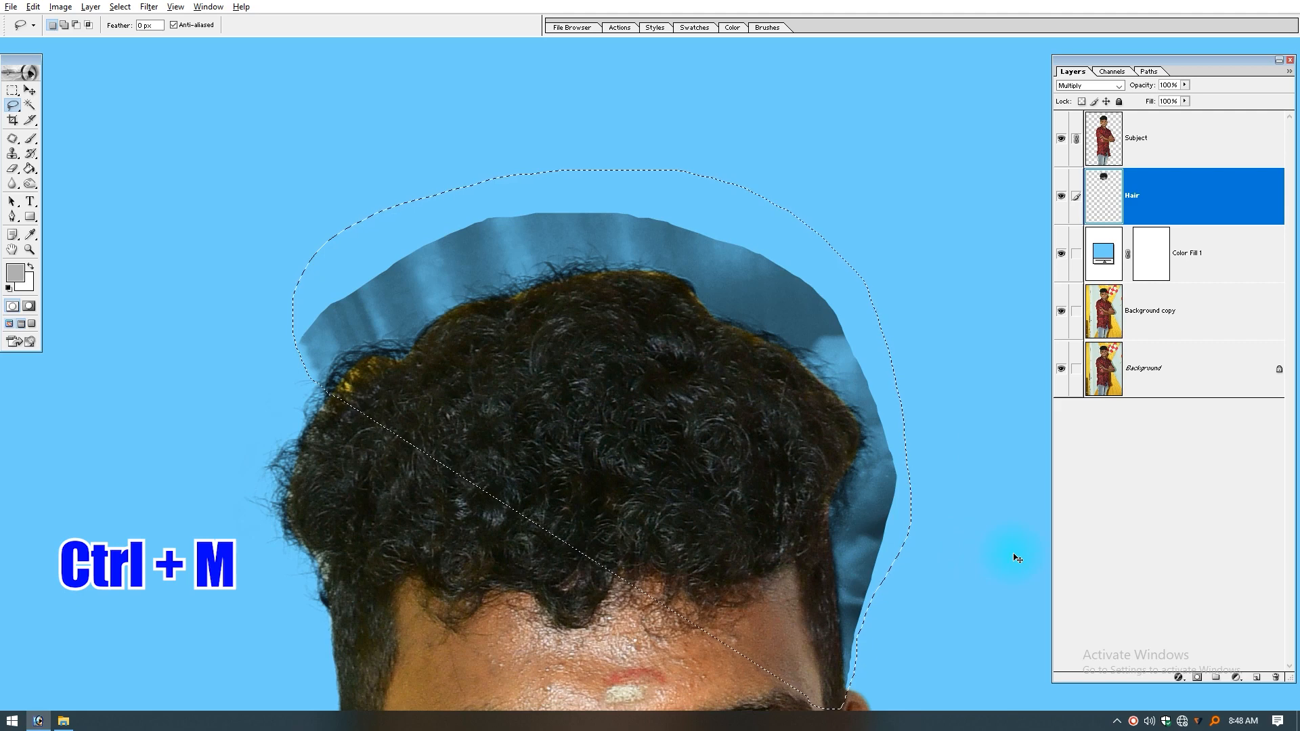
pyautogui.hotkey('ctrl', 'm')
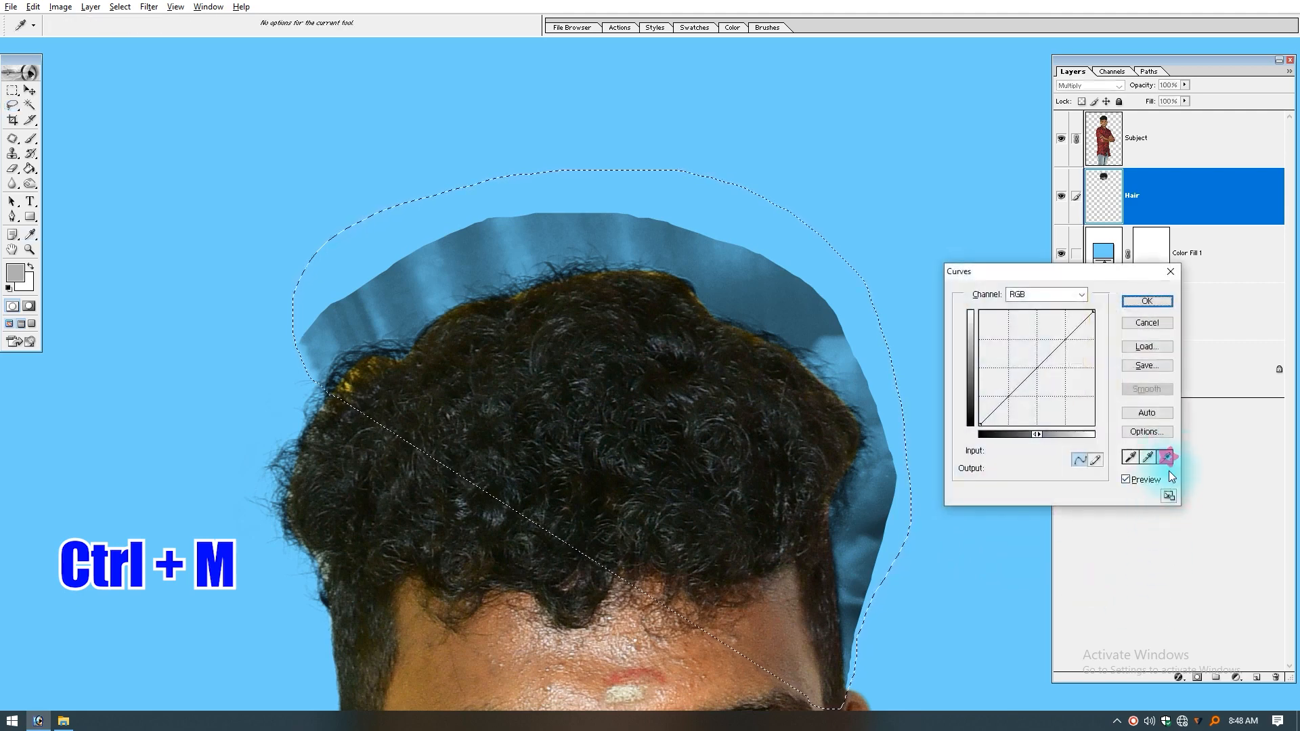
pyautogui.click(440, 267)
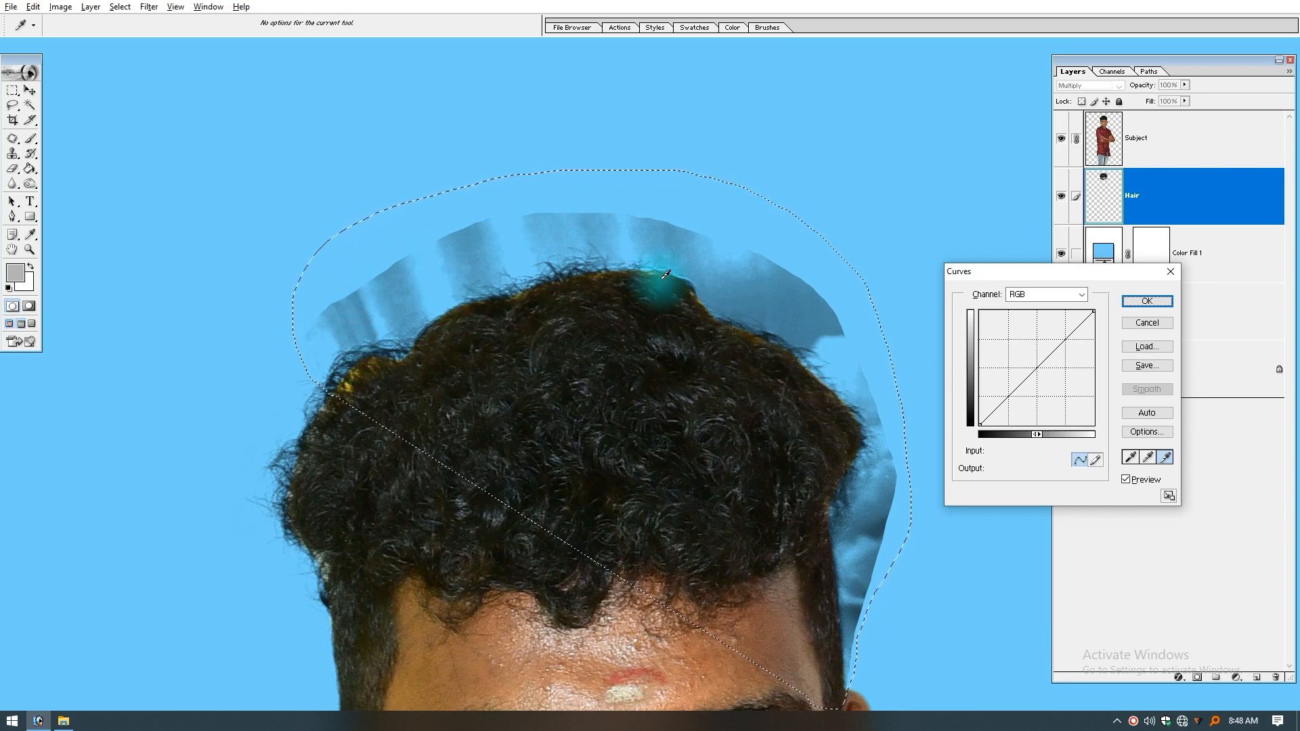
pyautogui.click(562, 229)
pyautogui.press('Return')
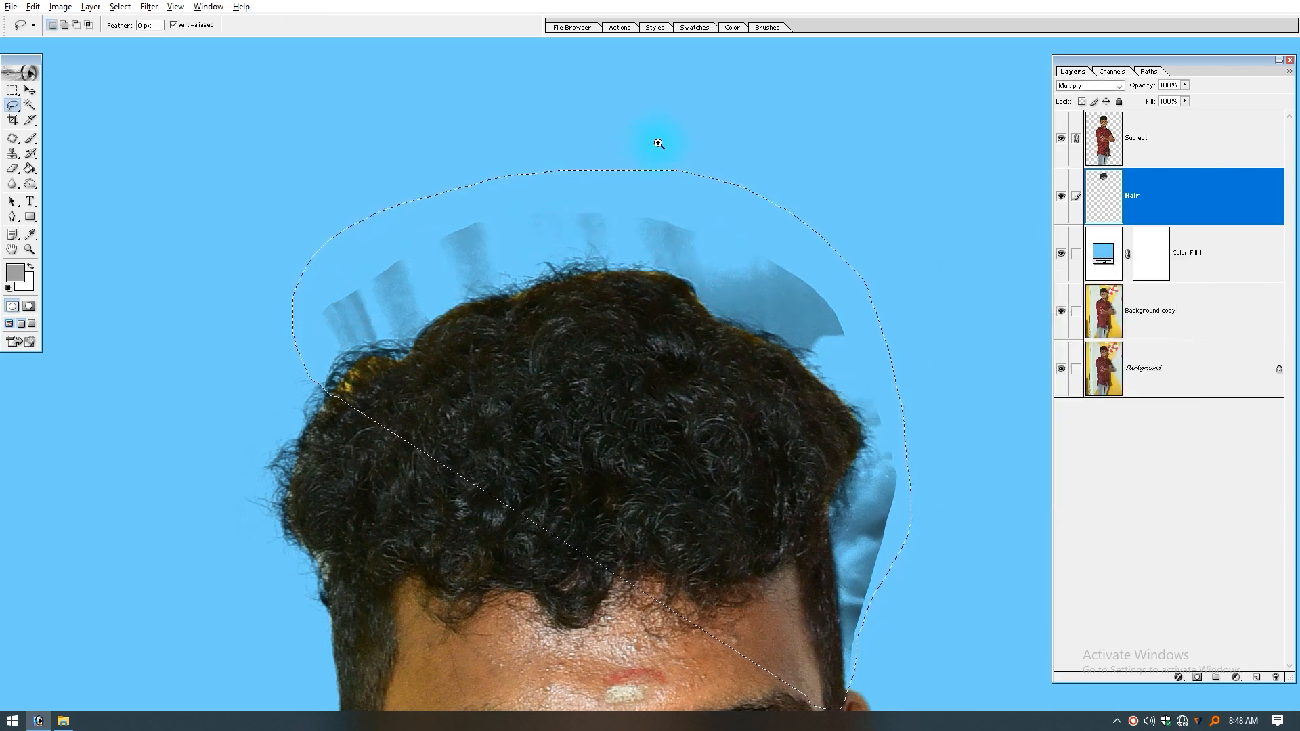
pyautogui.moveTo(650, 163); pyautogui.dragTo(187, 410)
pyautogui.moveTo(689, 542); pyautogui.dragTo(654, 472)
pyautogui.hotkey('ctrl', 'd')
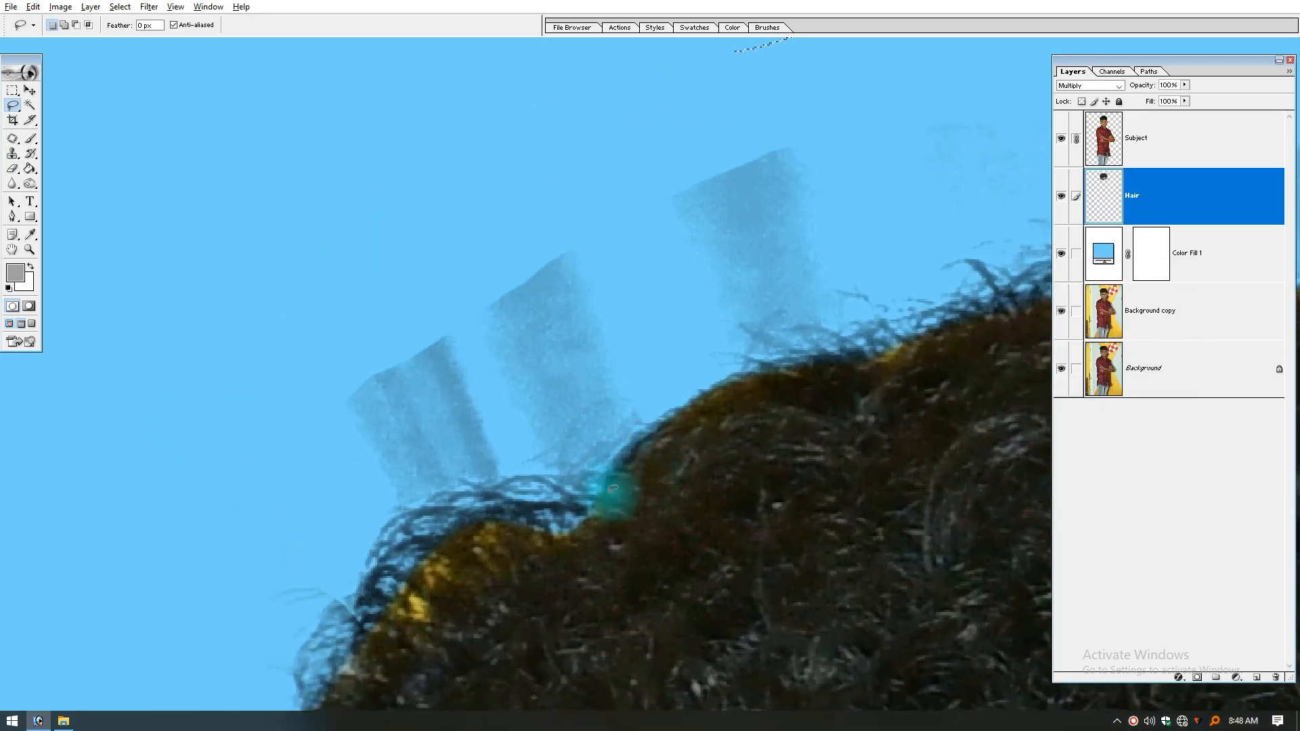
# Step: Erase the faint backdrop streaks above the upper left and top of the hair on the Hair layer with the size 60 eraser
pyautogui.press('e')
pyautogui.moveTo(365, 415); pyautogui.dragTo(443, 380)
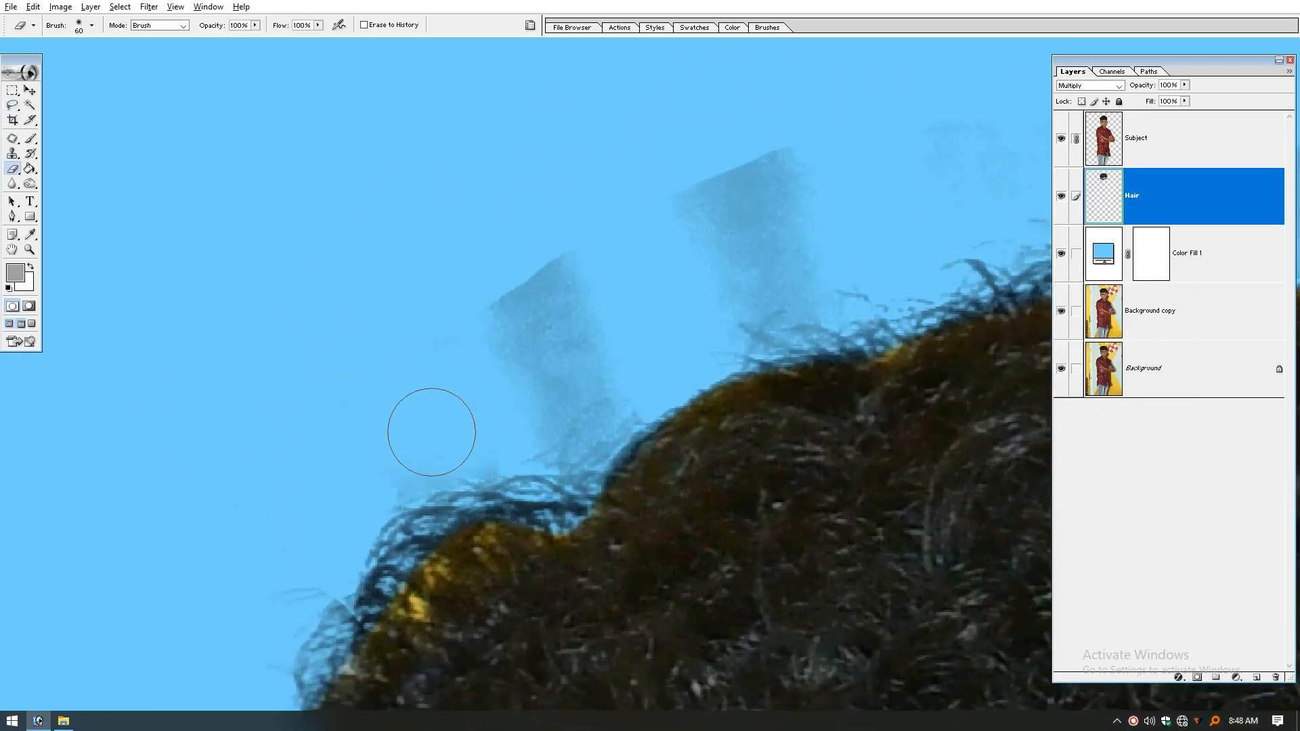
pyautogui.moveTo(480, 418)
pyautogui.mouseDown()
pyautogui.moveTo(595, 351)
pyautogui.moveTo(595, 386)
pyautogui.moveTo(500, 282)
pyautogui.moveTo(592, 246)
pyautogui.moveTo(514, 306)
pyautogui.mouseUp()
pyautogui.moveTo(583, 395)
pyautogui.mouseDown()
pyautogui.moveTo(711, 311)
pyautogui.moveTo(586, 270)
pyautogui.mouseUp()
pyautogui.moveTo(808, 269); pyautogui.dragTo(619, 334)
pyautogui.moveTo(835, 279)
pyautogui.mouseDown()
pyautogui.moveTo(682, 244)
pyautogui.moveTo(774, 283)
pyautogui.moveTo(692, 290)
pyautogui.mouseUp()
pyautogui.moveTo(910, 313); pyautogui.dragTo(409, 191)
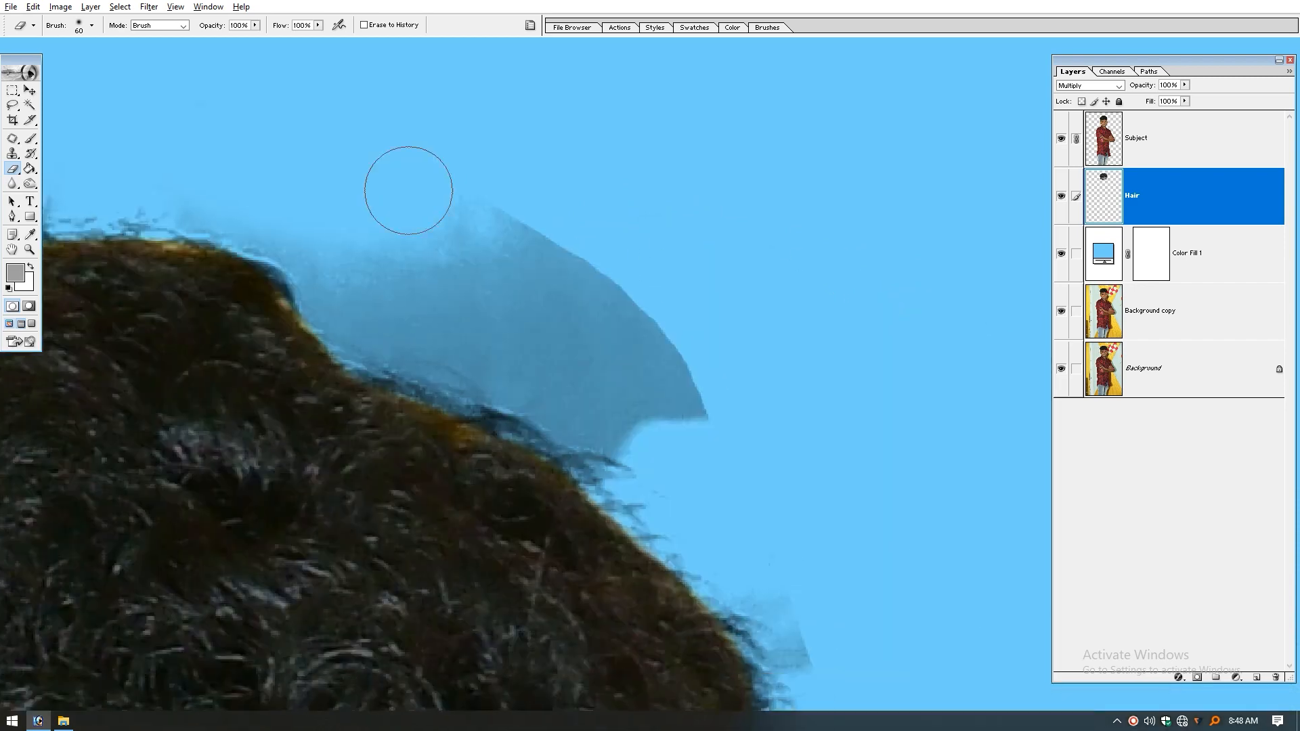
pyautogui.hotkey('ctrl', '-')
pyautogui.hotkey('ctrl', '-')
pyautogui.hotkey('ctrl', '-')
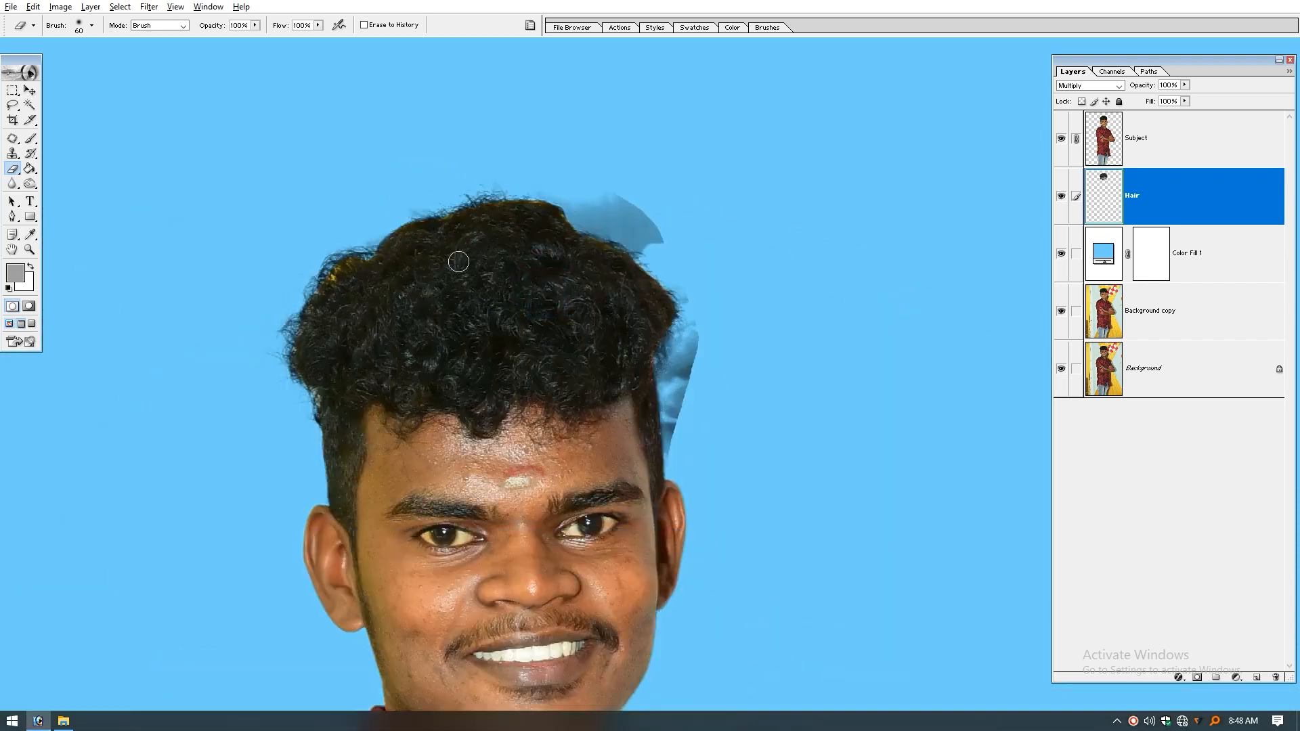
# Step: Lasso the two leftover backdrop patches at the hair's upper right and lower right side as one combined selection
pyautogui.moveTo(409, 144); pyautogui.dragTo(902, 533)
pyautogui.moveTo(649, 243); pyautogui.dragTo(669, 299)
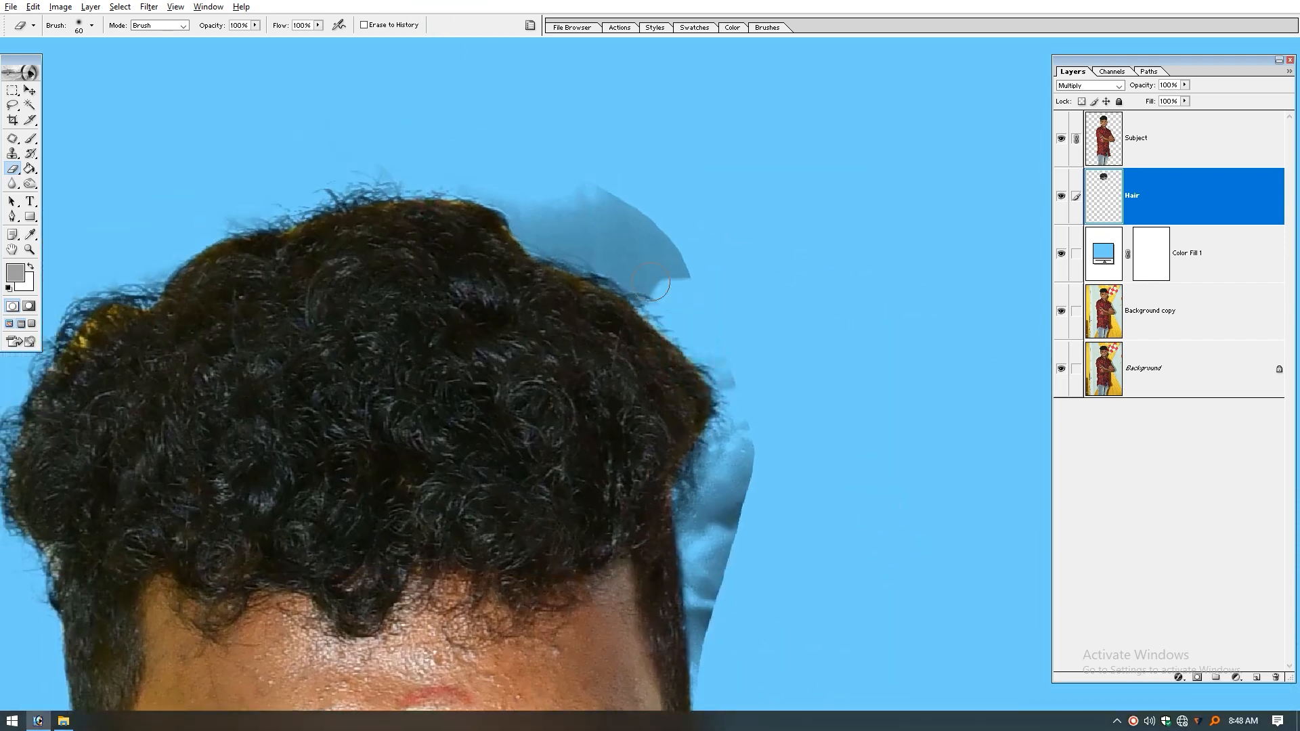
pyautogui.press('l')
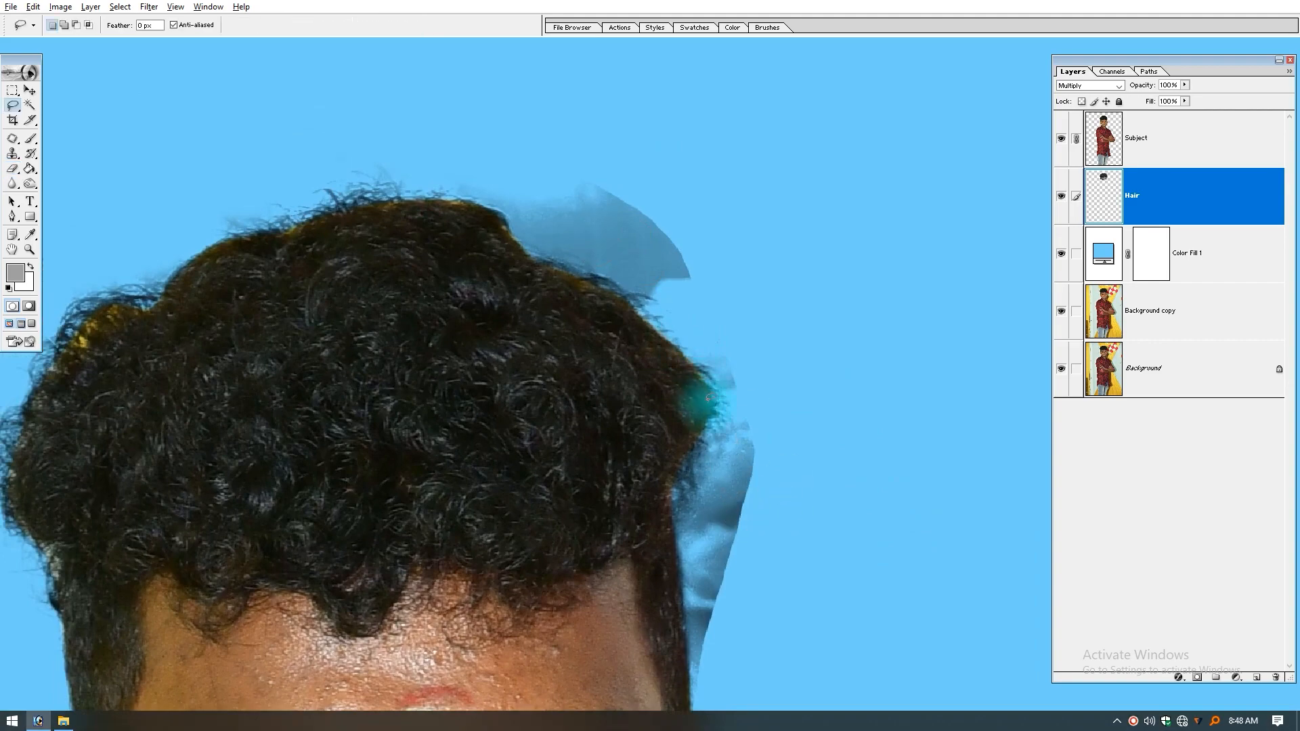
pyautogui.moveTo(702, 409)
pyautogui.mouseDown()
pyautogui.moveTo(807, 609)
pyautogui.moveTo(724, 707)
pyautogui.moveTo(698, 415)
pyautogui.mouseUp()
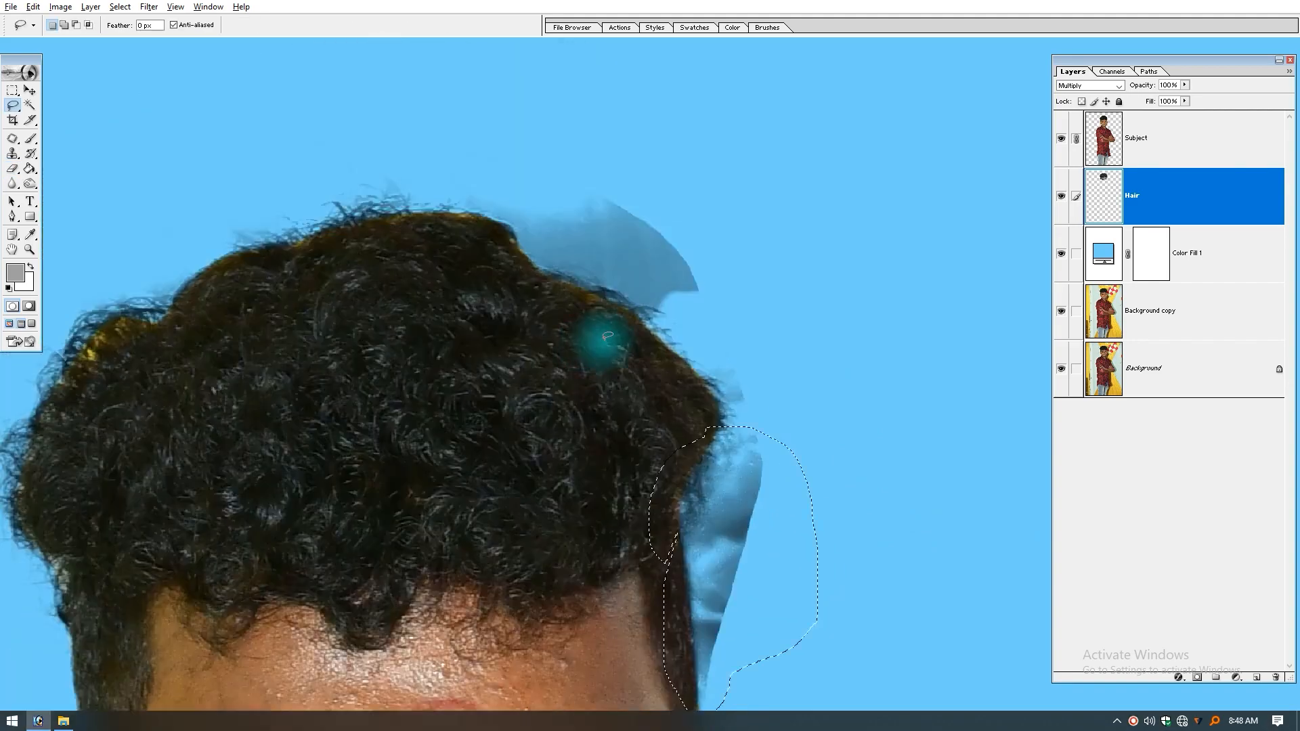
pyautogui.moveTo(624, 334)
pyautogui.mouseDown()
pyautogui.moveTo(526, 310)
pyautogui.moveTo(497, 259)
pyautogui.moveTo(500, 217)
pyautogui.mouseUp()
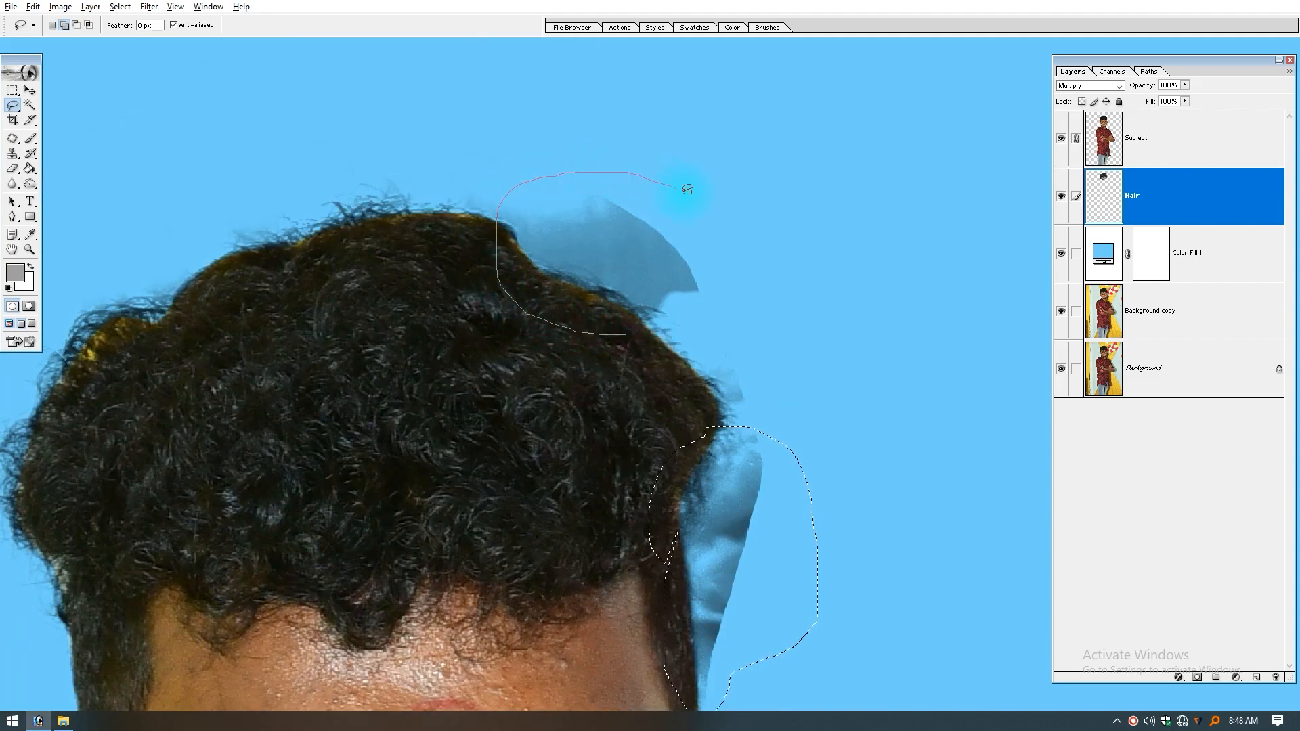
pyautogui.moveTo(691, 298); pyautogui.dragTo(698, 300)
# Step: Apply Curves to both patches with the white point sampled from the dark upper-right patch, and deselect
pyautogui.hotkey('ctrl', 'm')
pyautogui.click(1163, 458)
pyautogui.click(647, 268)
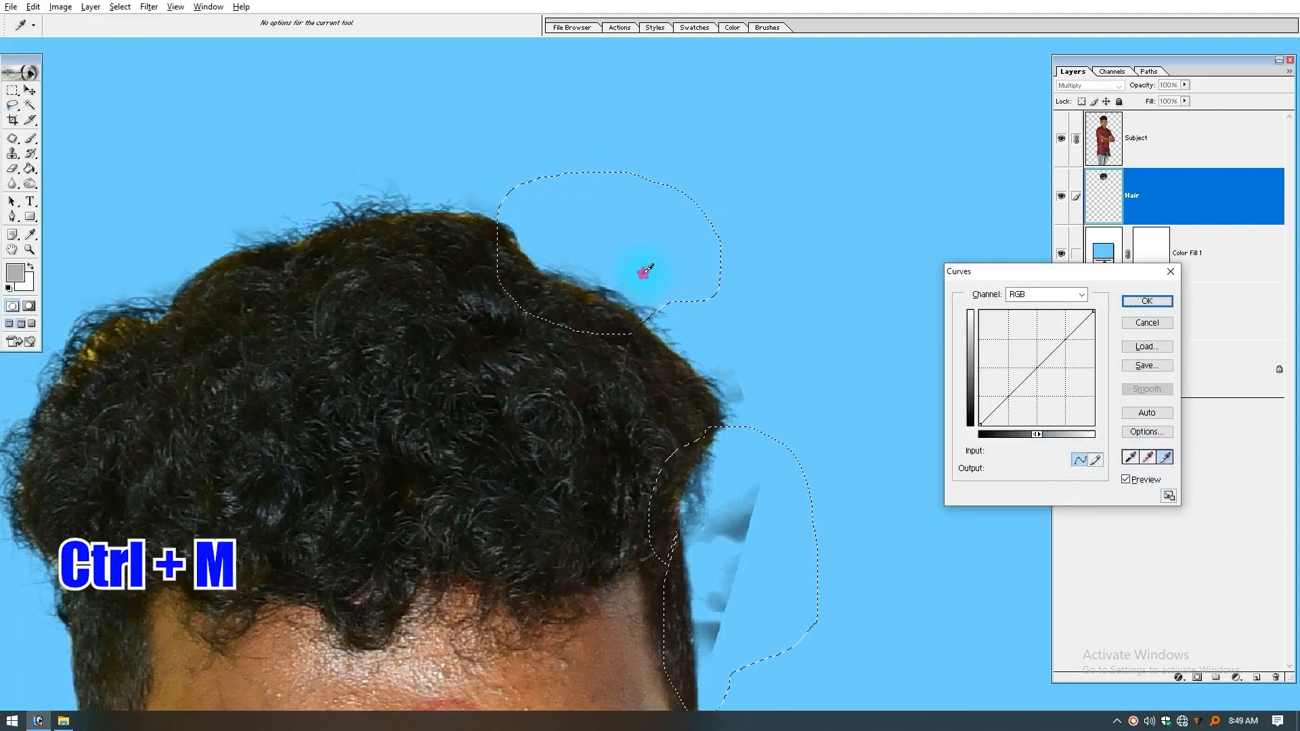
pyautogui.press('Return')
pyautogui.press('l')
pyautogui.hotkey('ctrl', 'd')
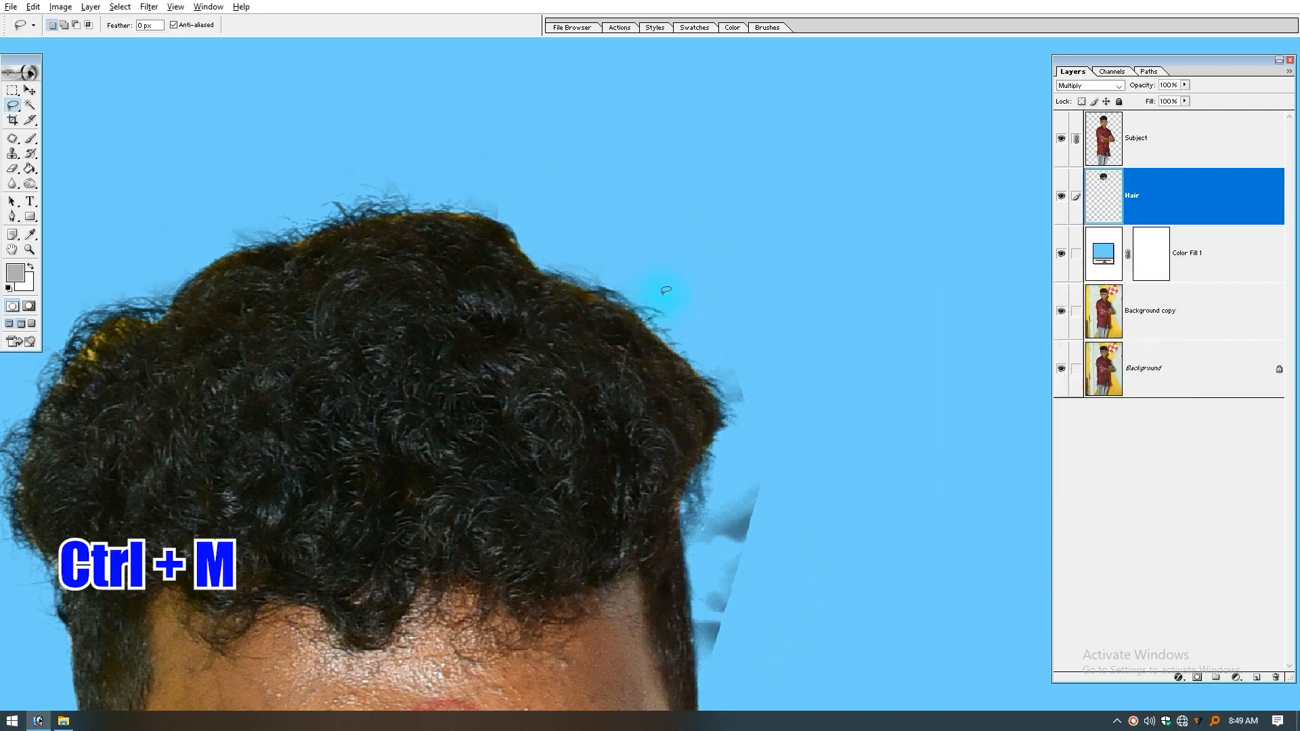
# Step: Erase the last backdrop remnants beside the right side of the hair with the size 80 eraser, and view the whole image
pyautogui.moveTo(531, 421); pyautogui.dragTo(588, 372)
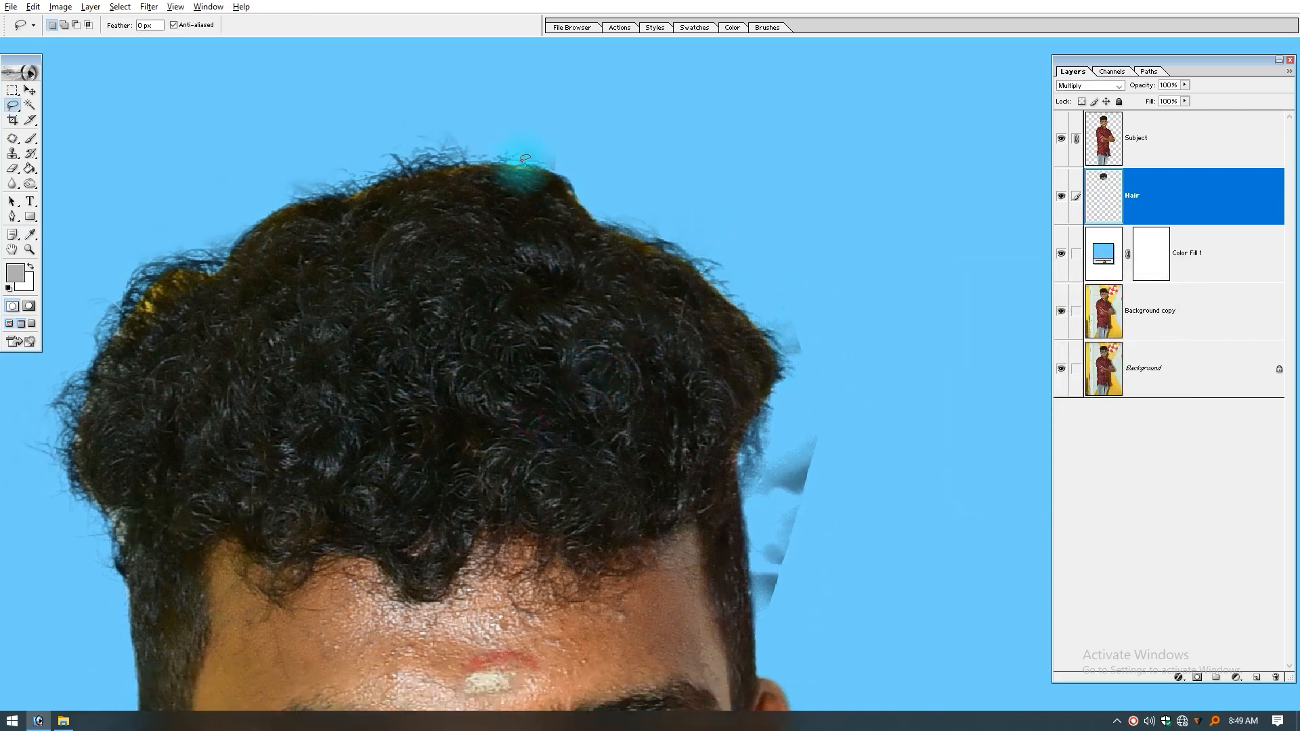
pyautogui.press('e')
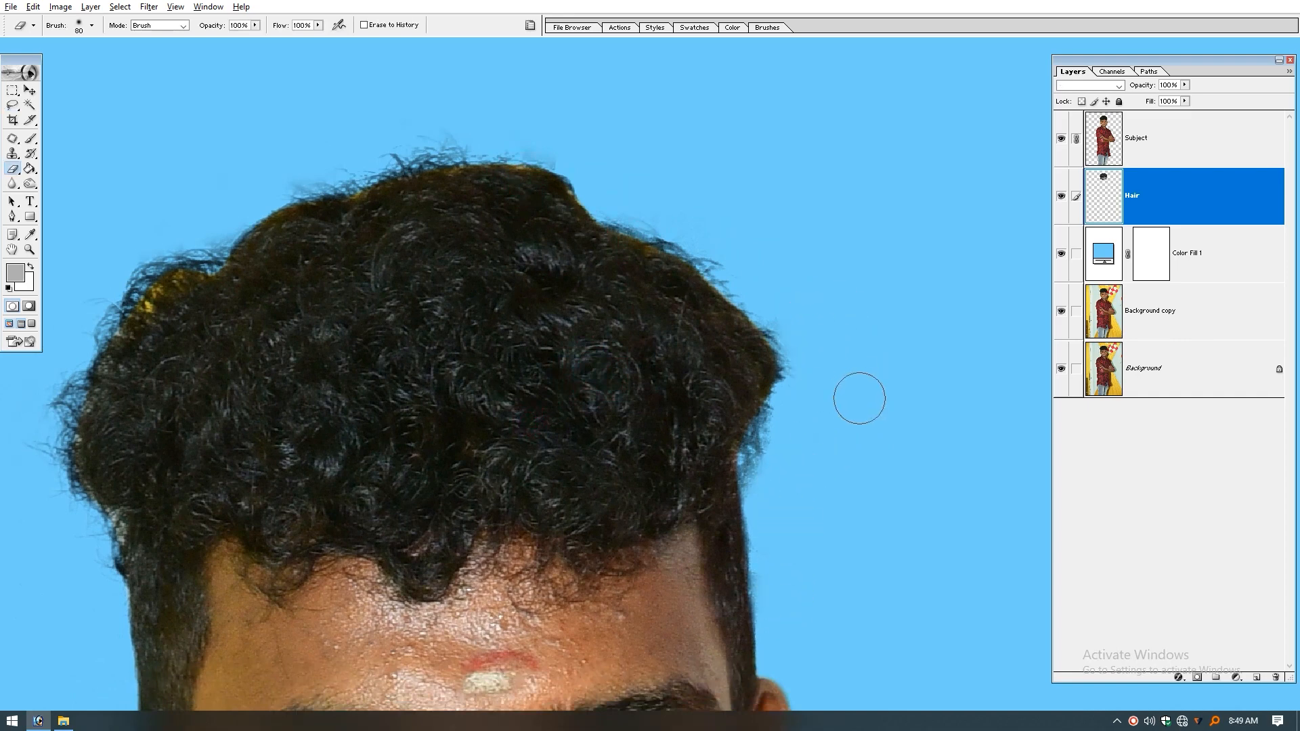
pyautogui.moveTo(507, 243); pyautogui.dragTo(586, 276)
pyautogui.hotkey('ctrl', '0')
# Step: Erase the yellow fringe along the top and sides of the hair on the Subject layer with the size 125 eraser
pyautogui.press('v')
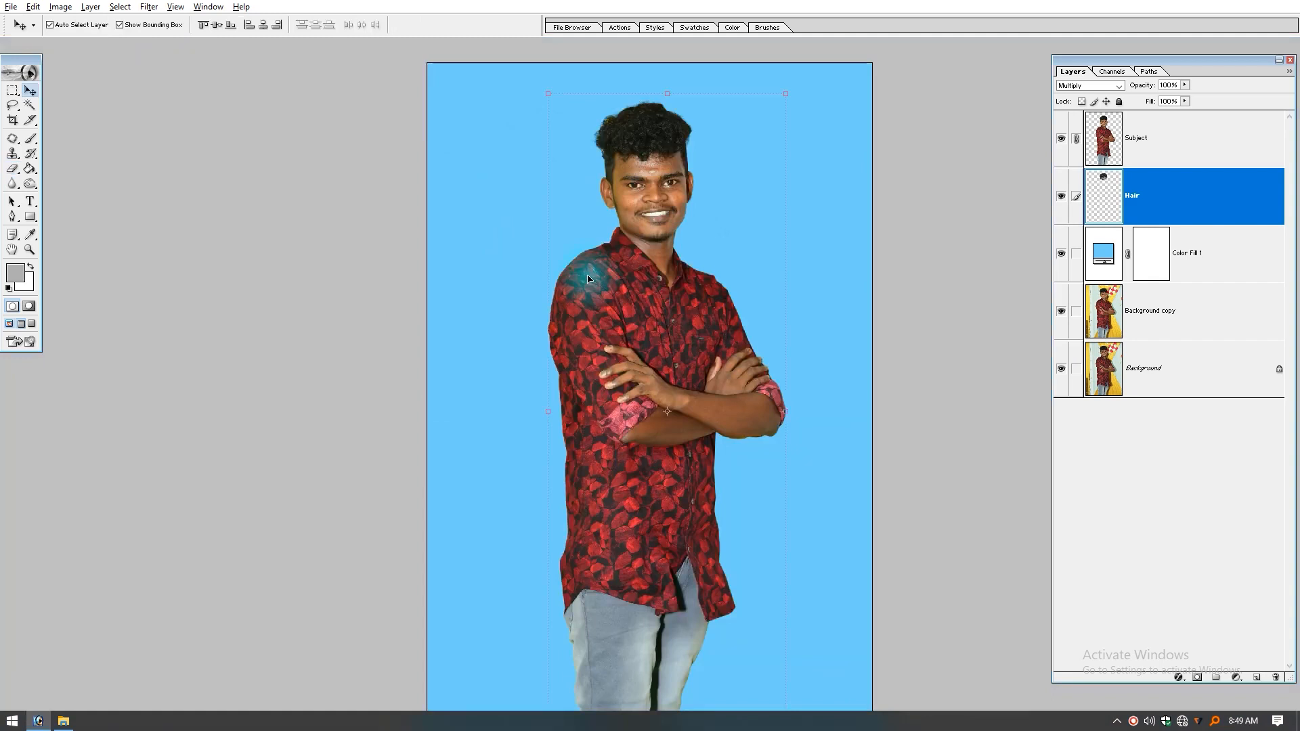
pyautogui.moveTo(589, 84); pyautogui.dragTo(733, 184)
pyautogui.moveTo(608, 347); pyautogui.dragTo(730, 237)
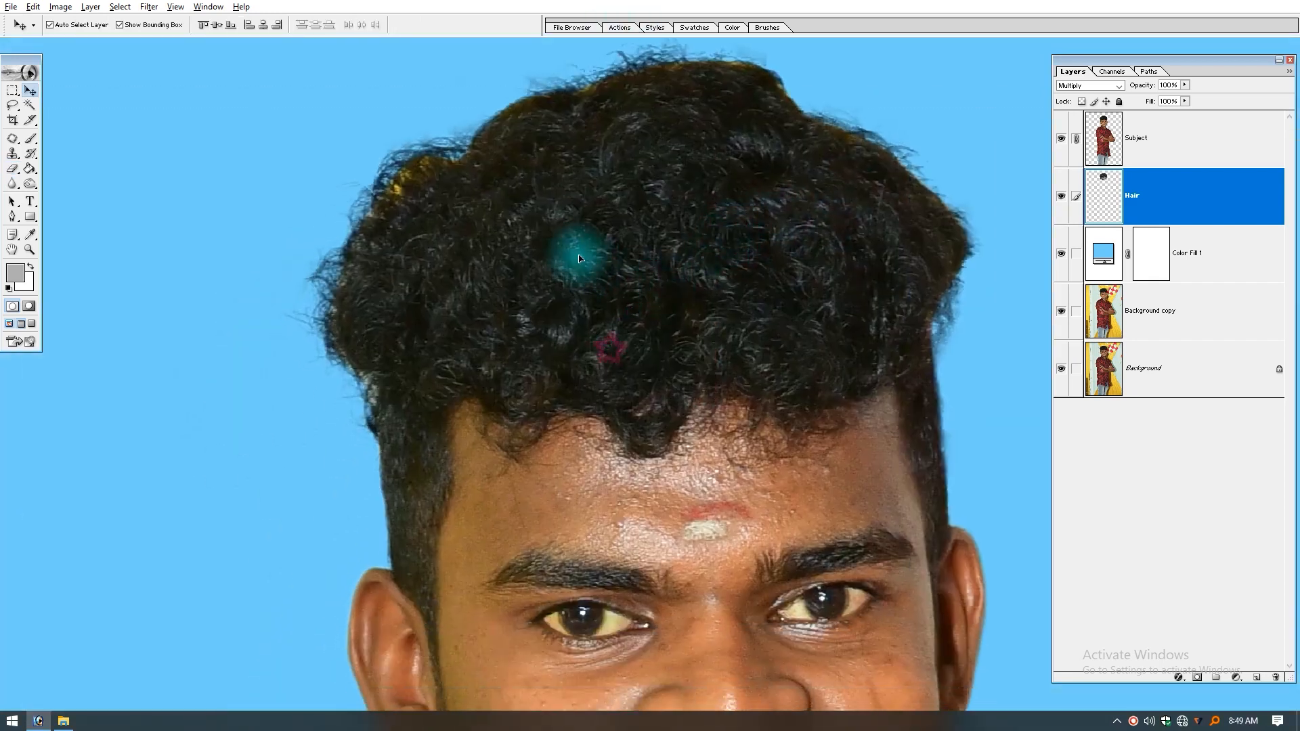
pyautogui.rightClick(567, 241)
pyautogui.click(582, 255)
pyautogui.press('e')
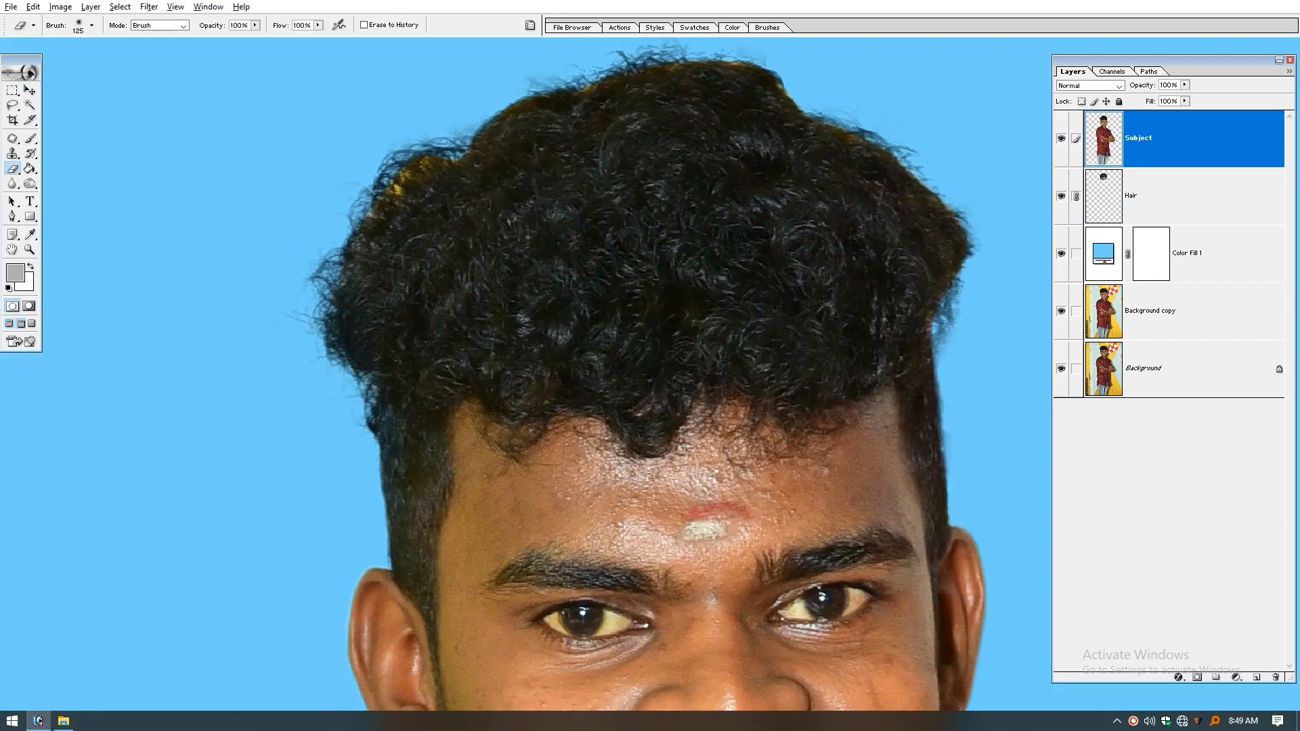
pyautogui.moveTo(436, 136); pyautogui.dragTo(388, 248)
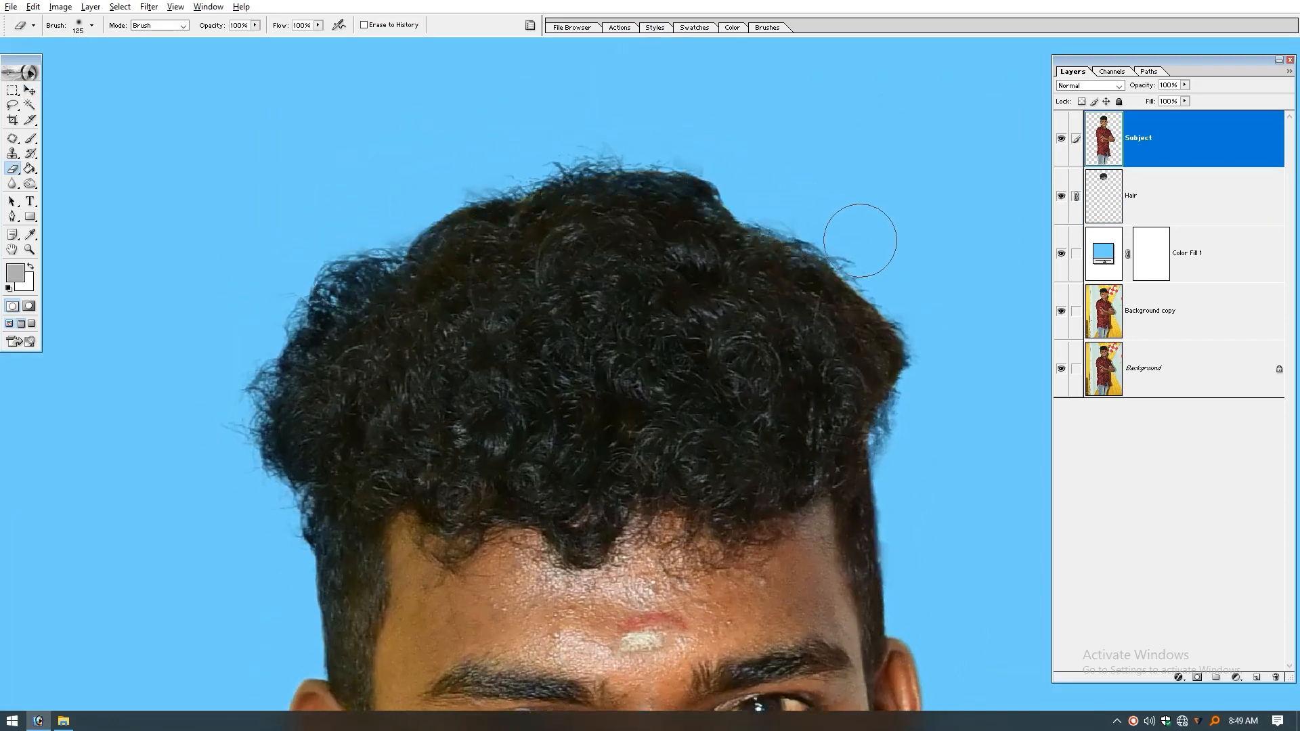
# Step: Compare the cleaned hair cutout with the original photo by isolating Background copy twice, restore all layers, and review the result
pyautogui.hotkey('ctrl', '-')
pyautogui.hotkey('ctrl', '0')
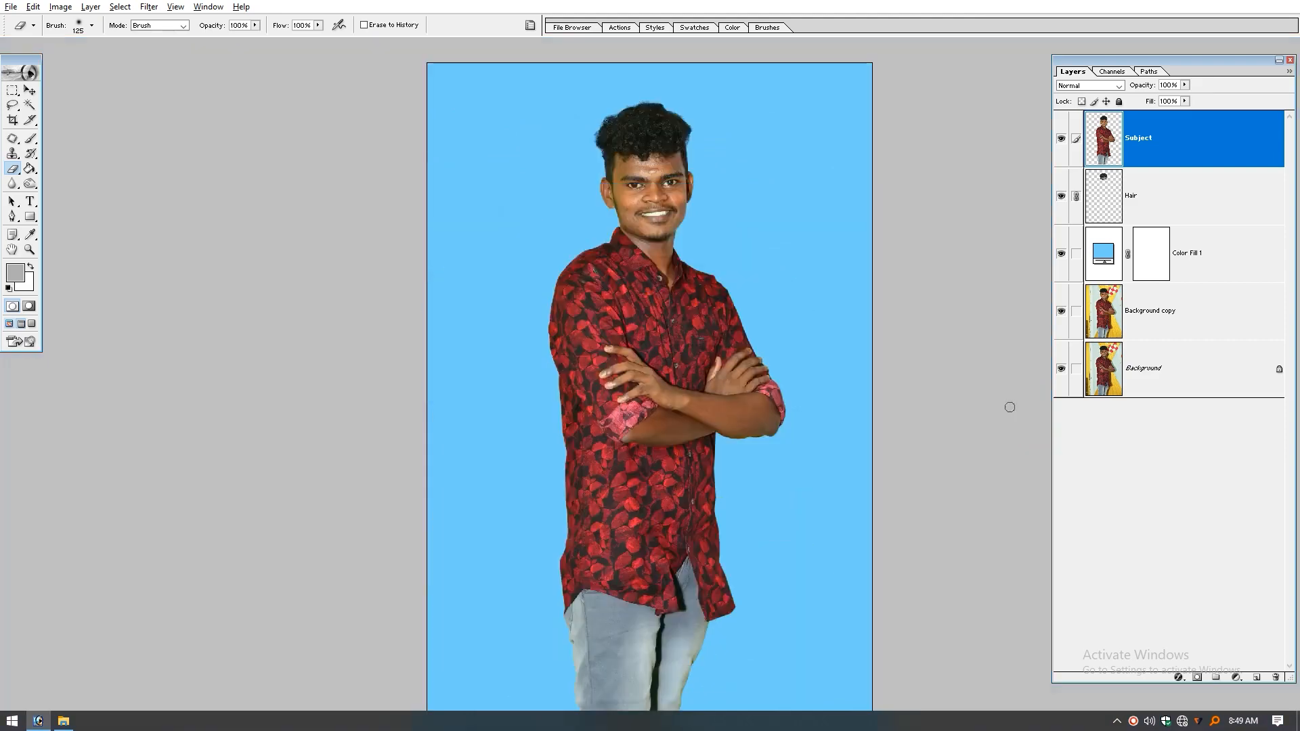
pyautogui.click(630, 122)
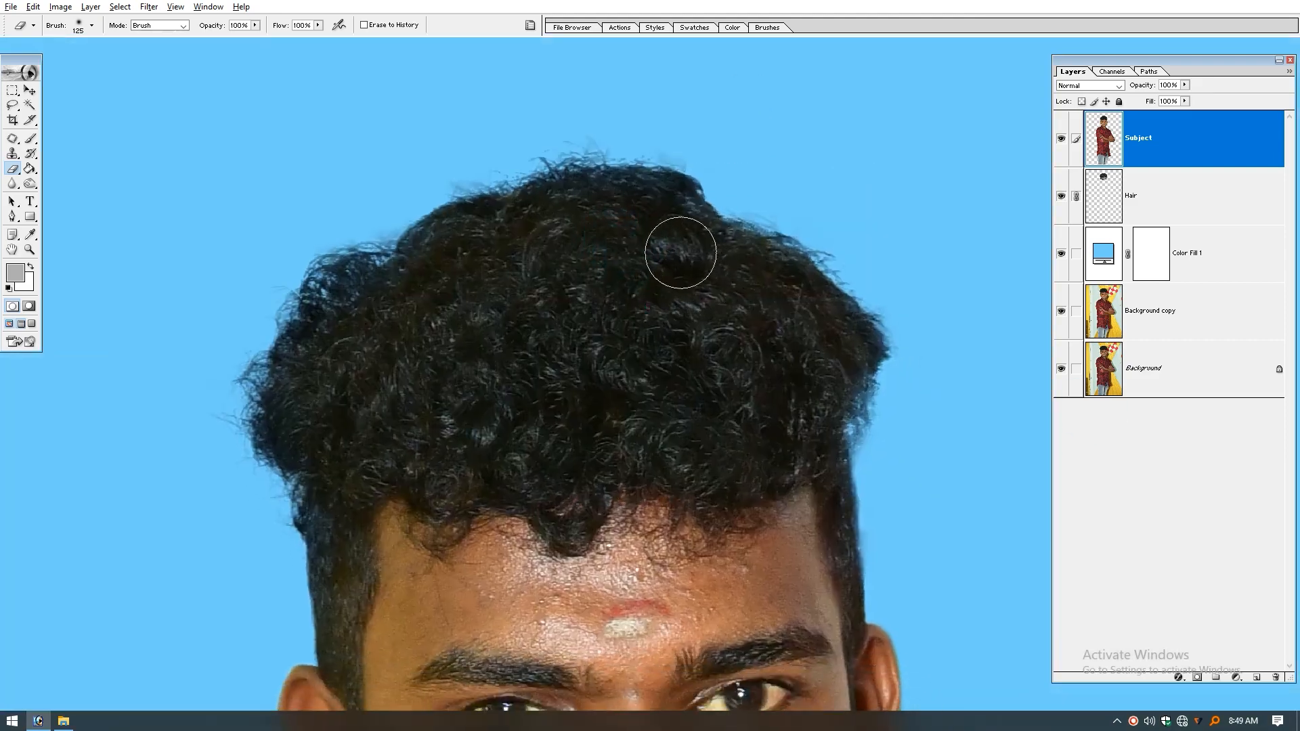
pyautogui.keyDown('alt'); pyautogui.click(1062, 312); pyautogui.keyUp('alt')
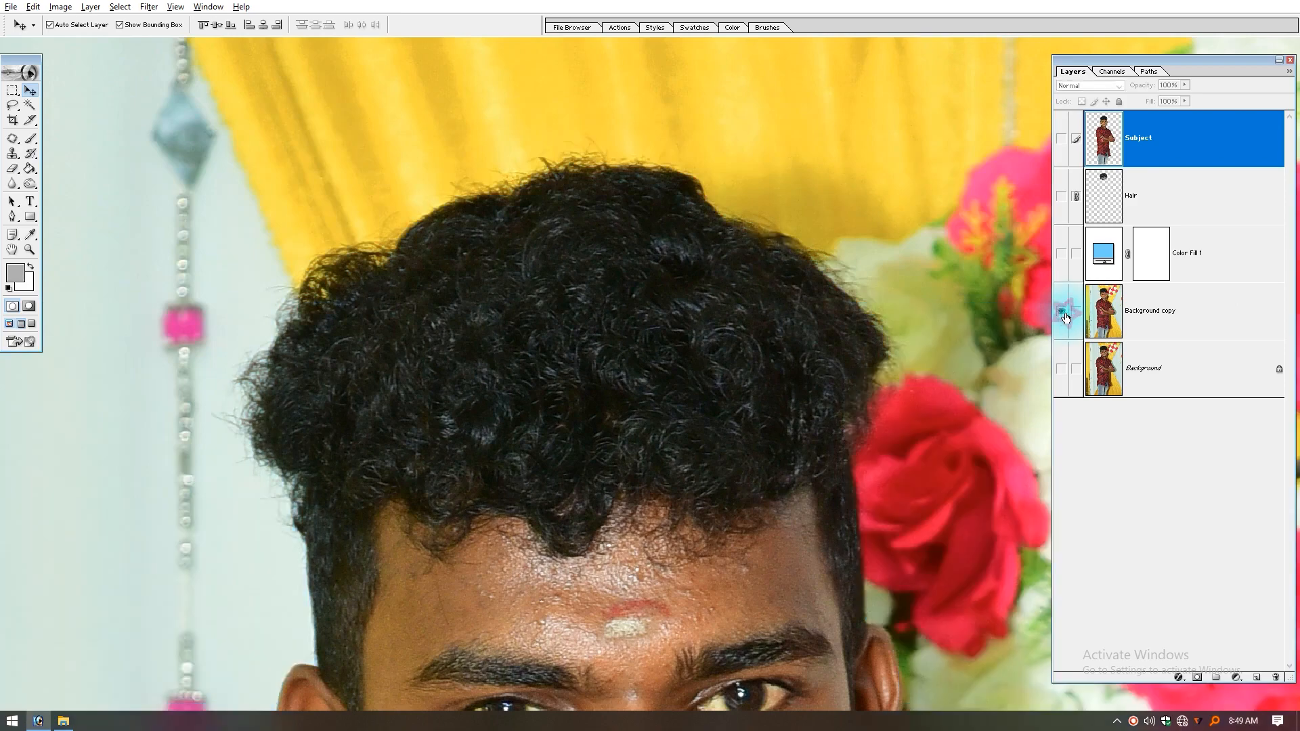
pyautogui.keyDown('alt'); pyautogui.click(1062, 313); pyautogui.keyUp('alt')
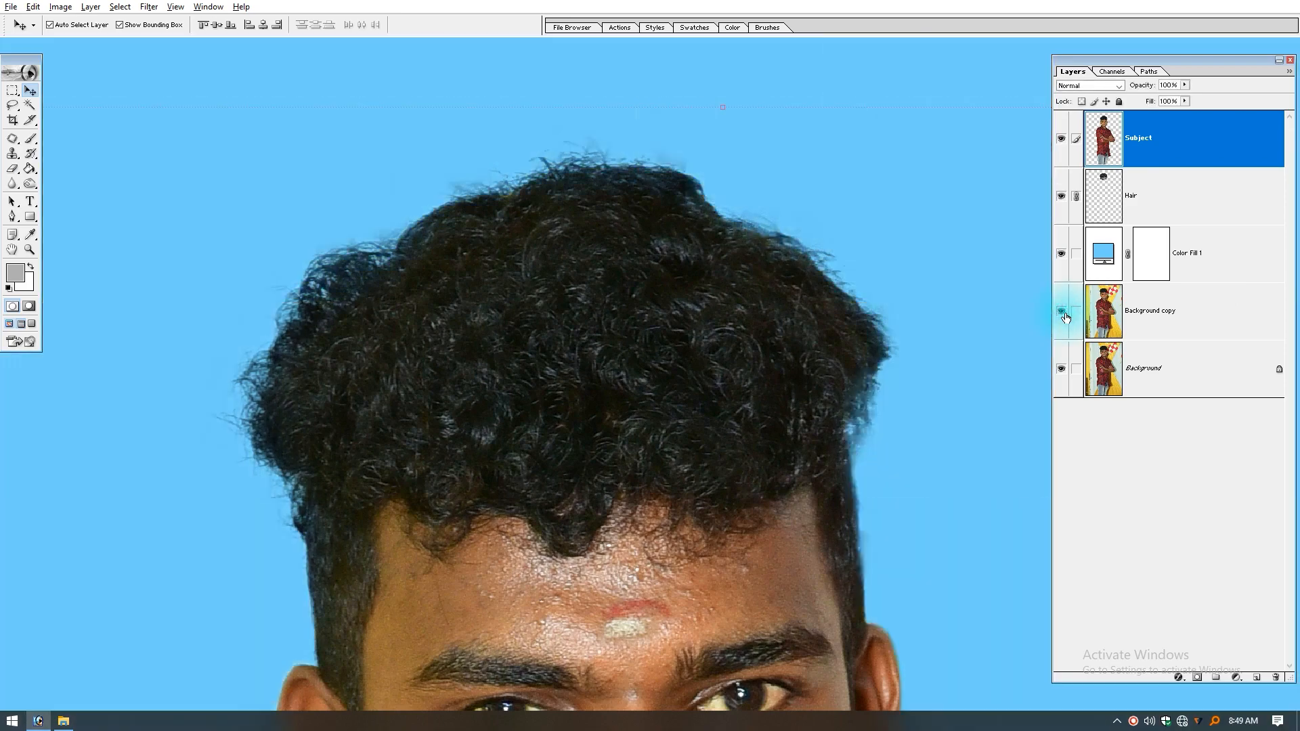
pyautogui.keyDown('alt'); pyautogui.click(1062, 312); pyautogui.keyUp('alt')
pyautogui.keyDown('alt'); pyautogui.click(1065, 315); pyautogui.keyUp('alt')
pyautogui.scroll(-2, 761, 349)
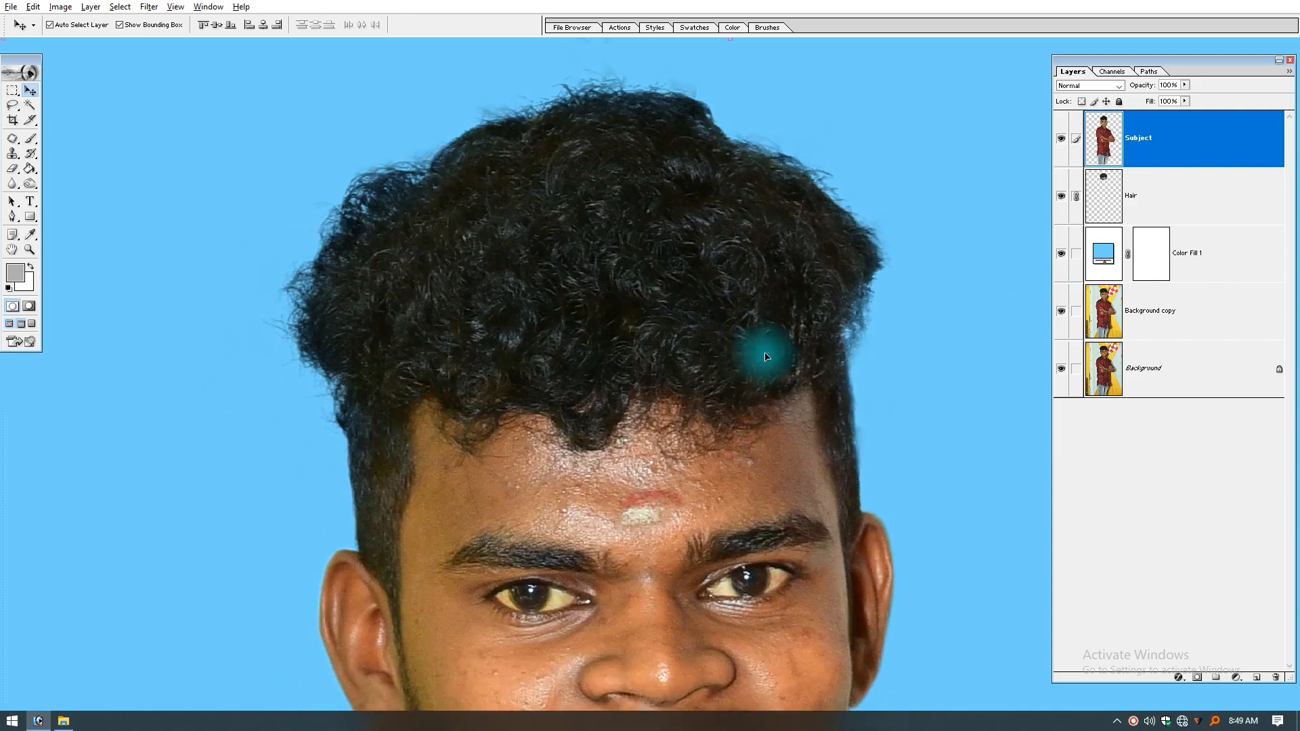
pyautogui.hotkey('ctrl', '-')
pyautogui.press('w')
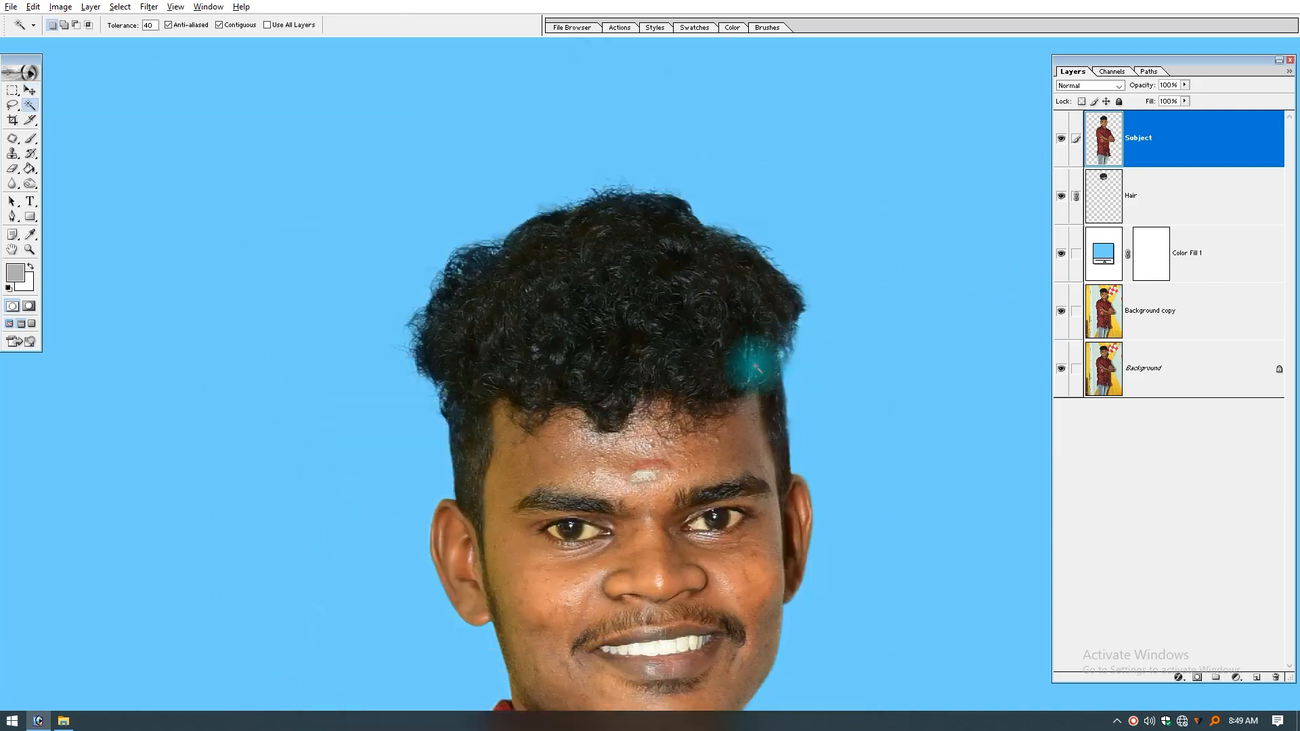
# Step: Select the dark curly hair on the Subject layer with the Magic Wand at tolerance 40, and feather the selection
pyautogui.click(621, 331)
pyautogui.keyDown('shift'); pyautogui.click(607, 294); pyautogui.keyUp('shift')
pyautogui.keyDown('shift'); pyautogui.click(528, 335); pyautogui.keyUp('shift')
pyautogui.hotkey('ctrl', 'alt', 'd')
pyautogui.write('22')
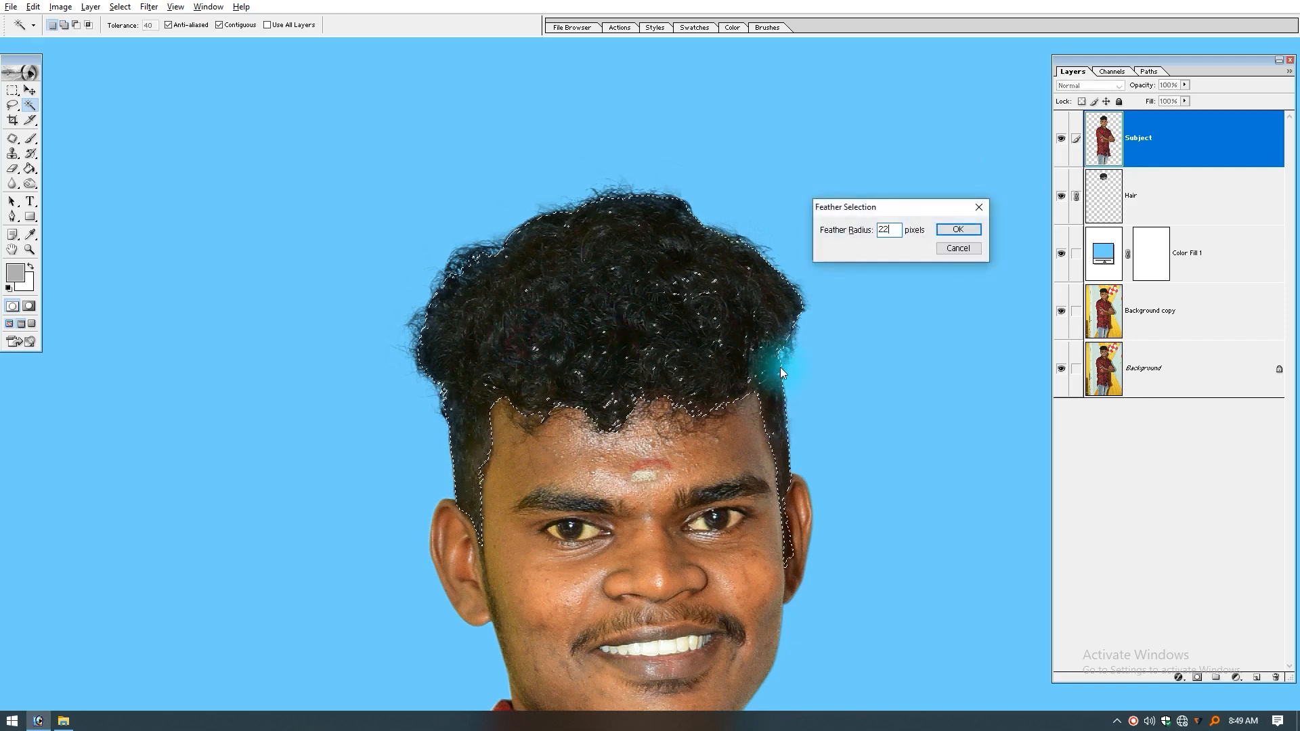
pyautogui.press('Return')
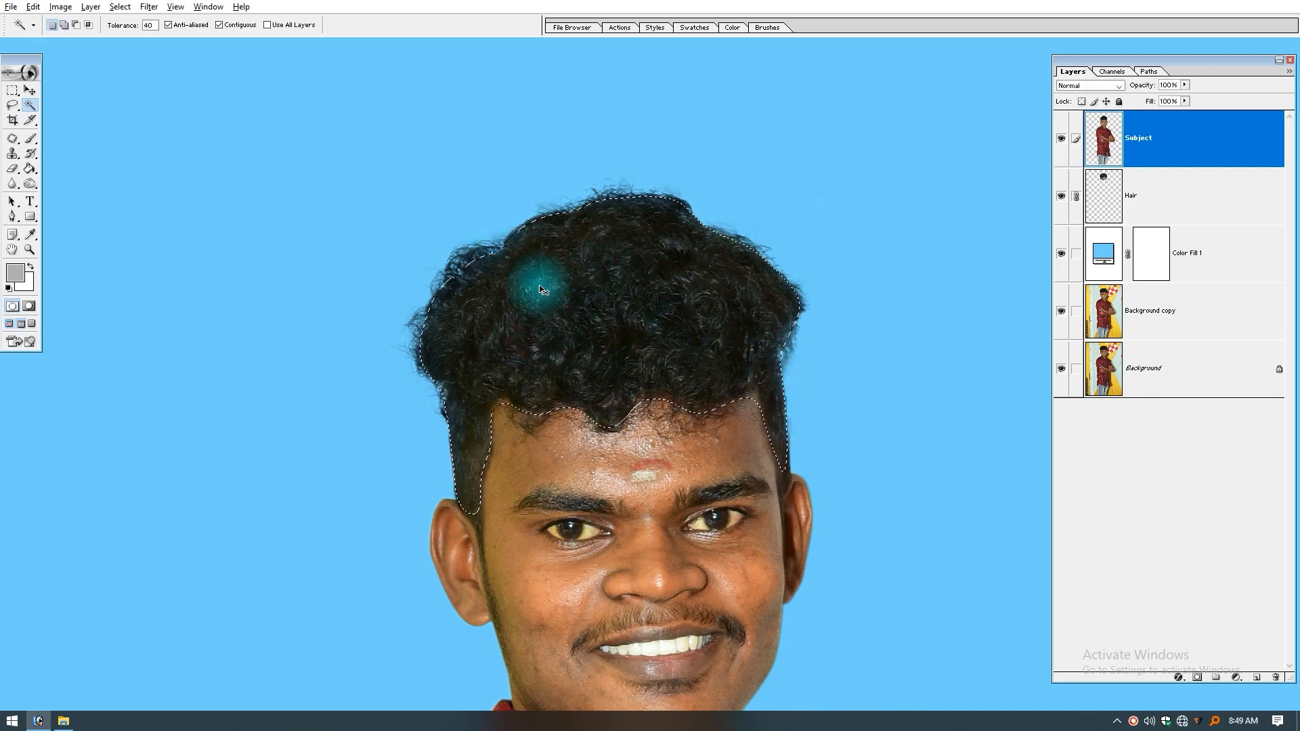
# Step: Darken the selected hair slightly with Curves, and deselect
pyautogui.hotkey('ctrl', 'm')
pyautogui.moveTo(1029, 377); pyautogui.dragTo(1028, 389)
pyautogui.press('Return')
pyautogui.press('v')
pyautogui.hotkey('ctrl', 'd')
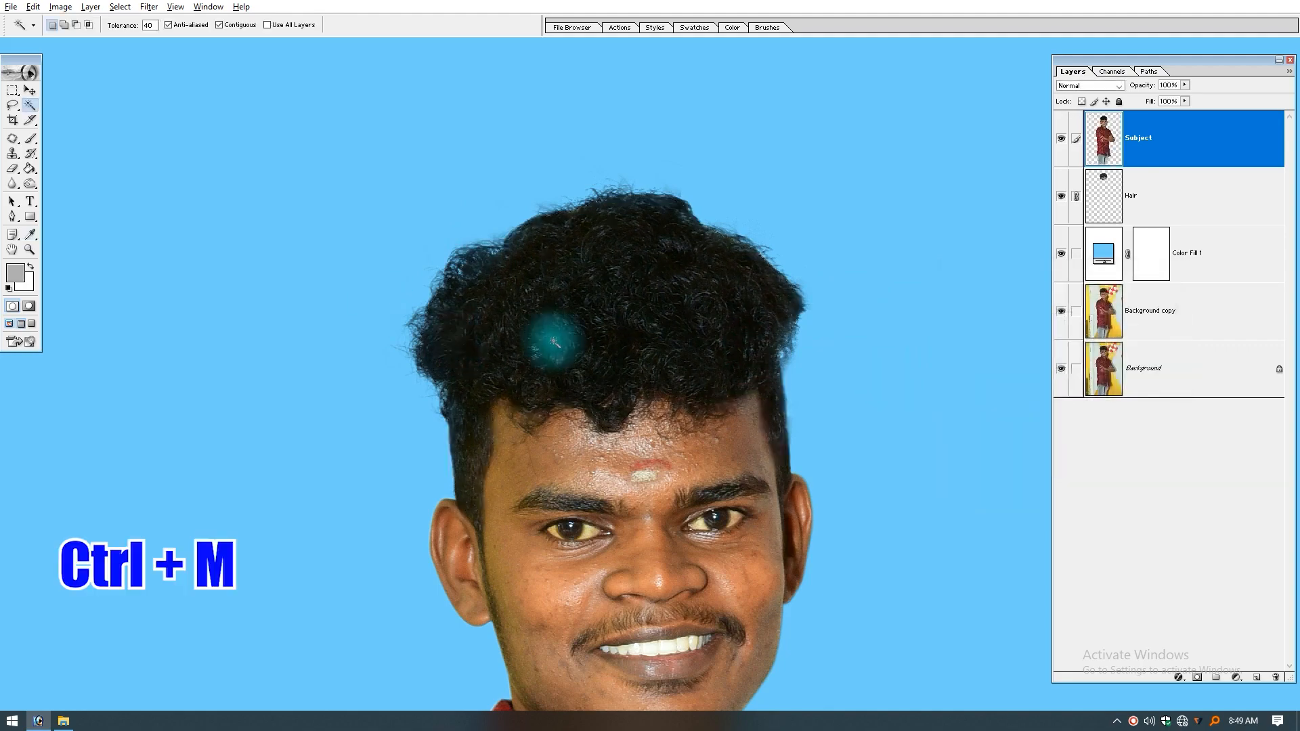
# Step: Review the whole cutout, and compare the head with the original by isolating Background copy and restoring all layers
pyautogui.hotkey('ctrl', '0')
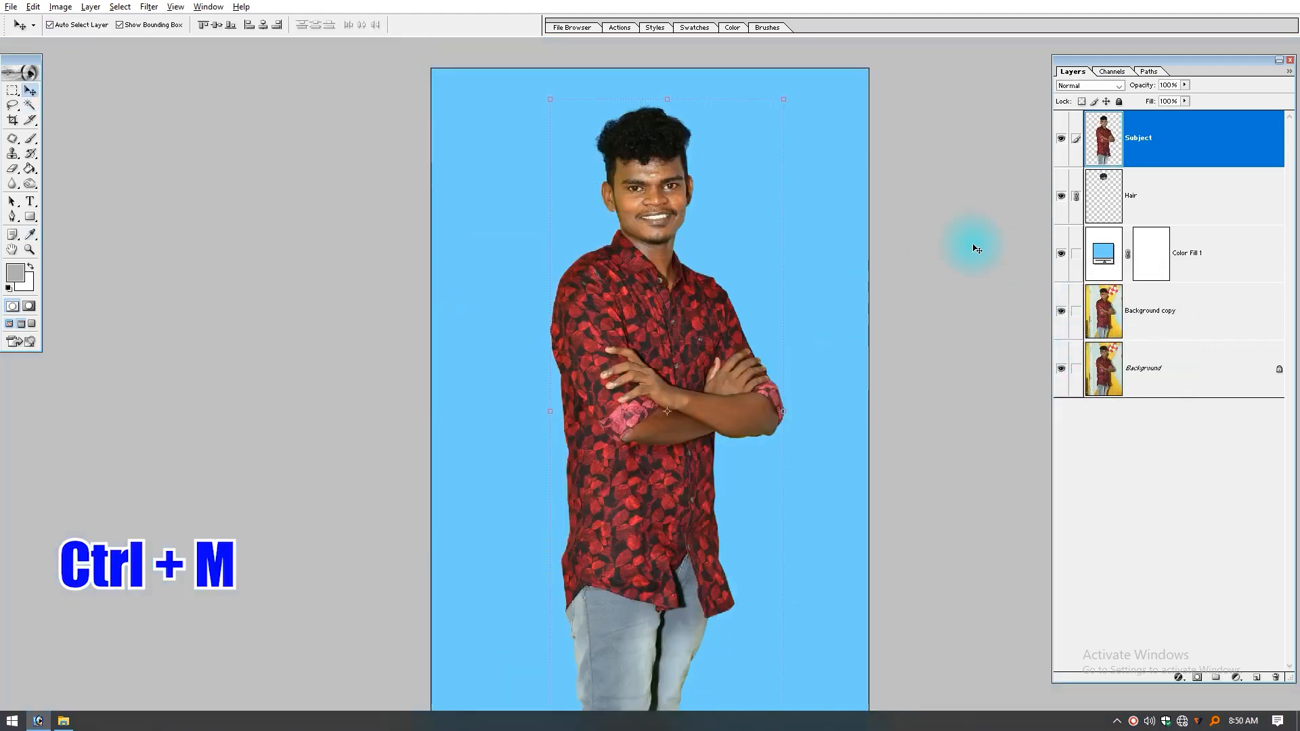
pyautogui.keyDown('ctrl'); pyautogui.click(650, 181); pyautogui.keyUp('ctrl')
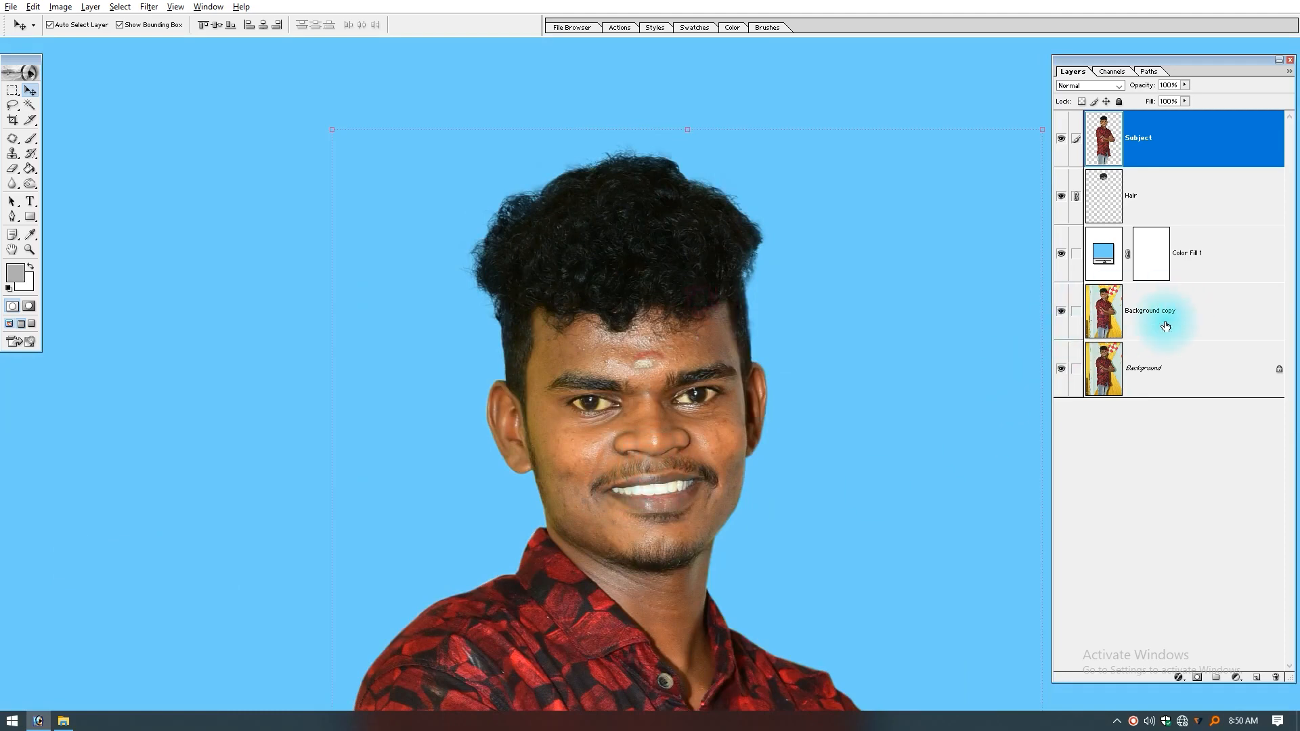
pyautogui.click(1062, 311)
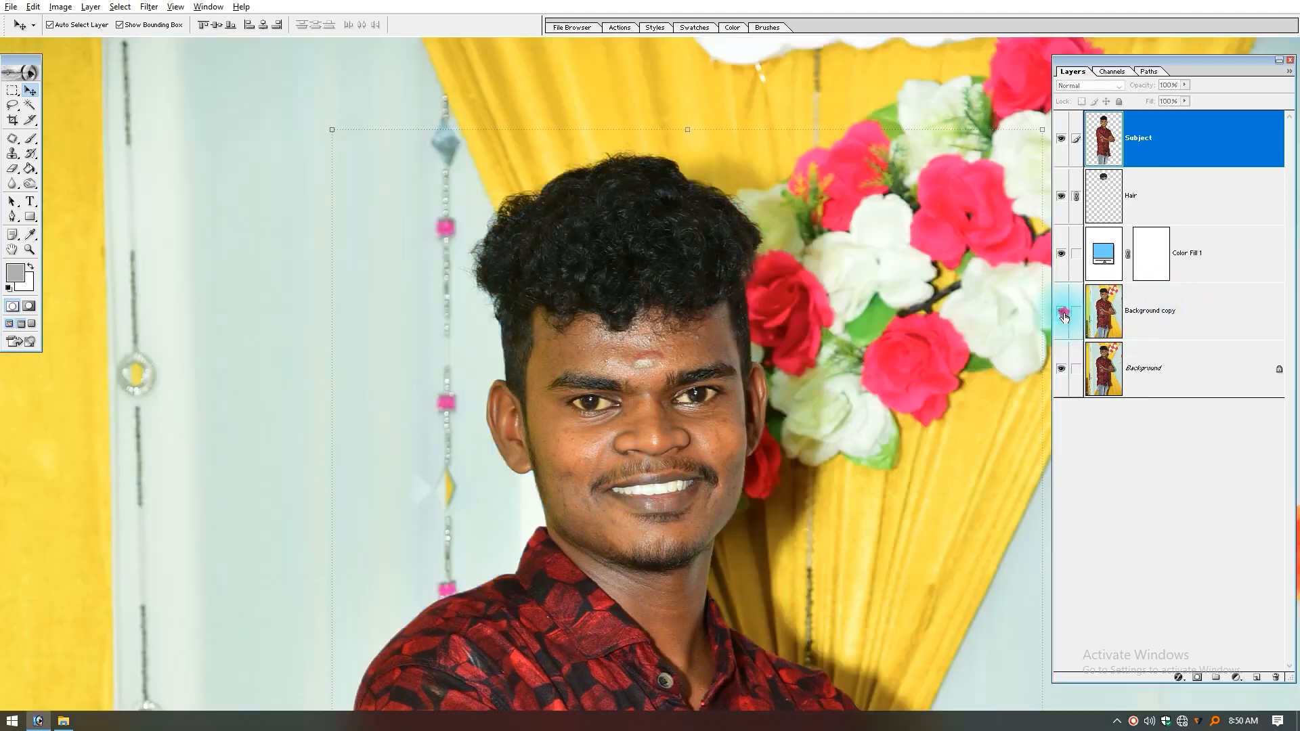
pyautogui.click(1062, 312)
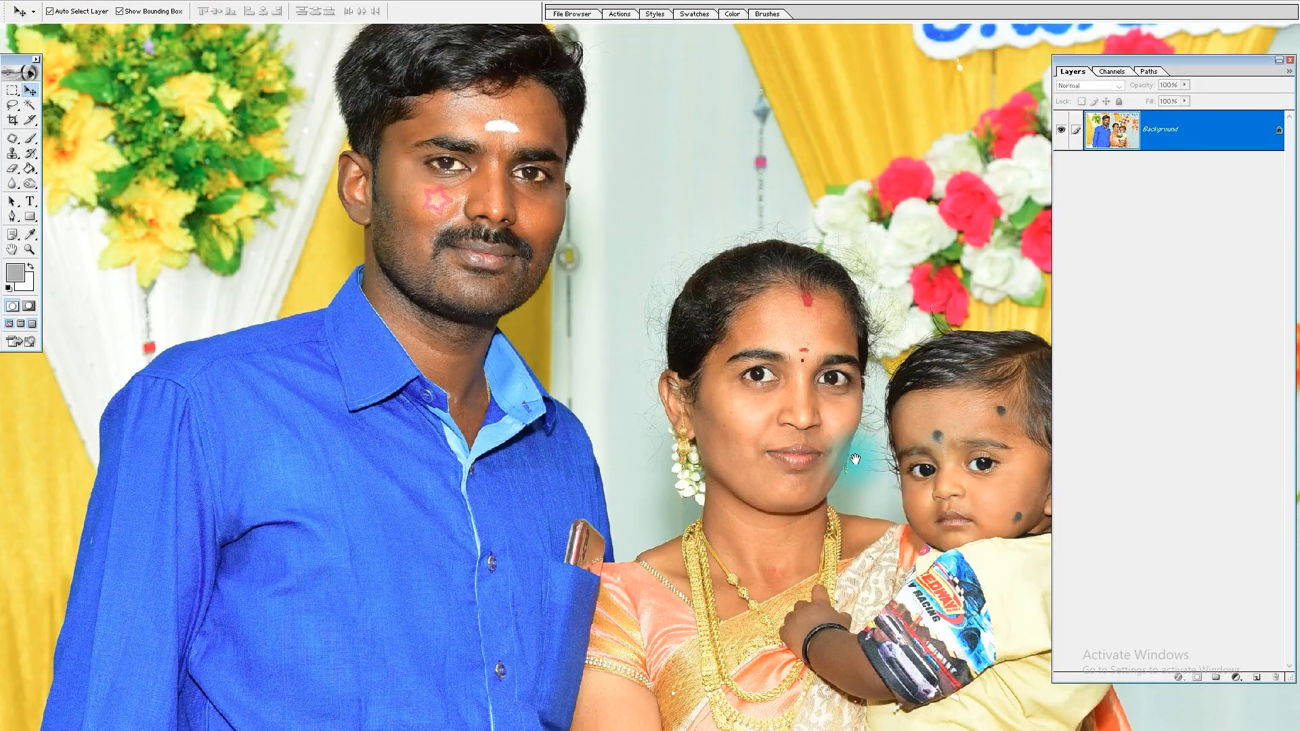
# Step: Load Path 1 of the family photo as a selection, feather it, and copy the three people to a new layer
pyautogui.moveTo(856, 459); pyautogui.dragTo(792, 550)
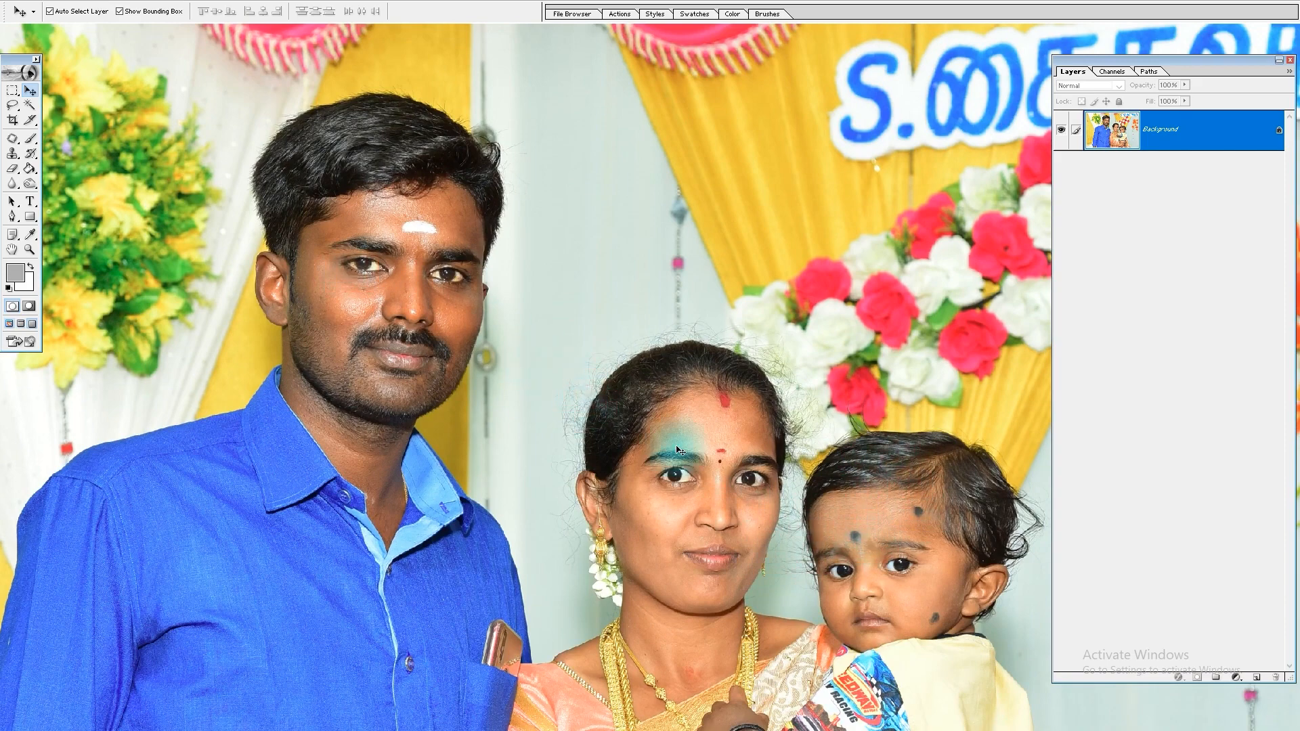
pyautogui.click(1150, 71)
pyautogui.click(1089, 86)
pyautogui.hotkey('ctrl', 'Return')
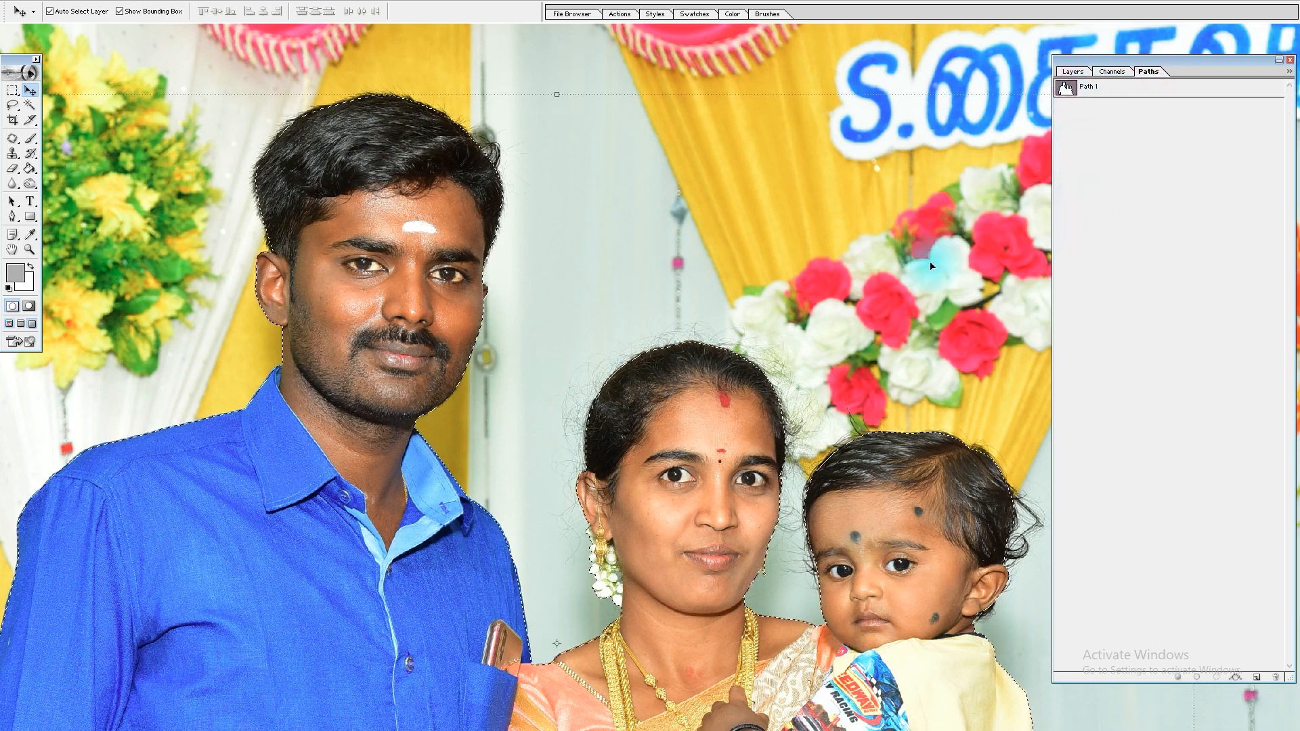
pyautogui.hotkey('ctrl', 'alt', 'd')
pyautogui.press('Return')
pyautogui.hotkey('ctrl', 'j')
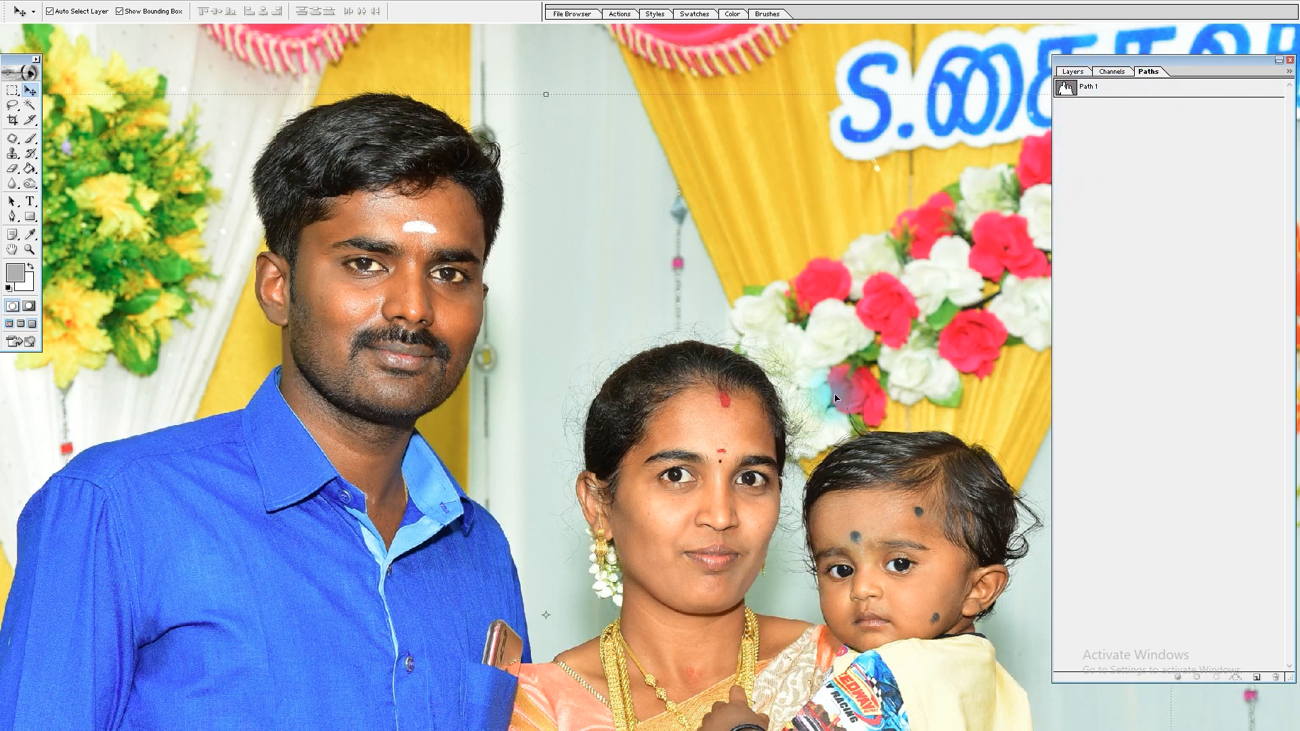
pyautogui.click(1073, 71)
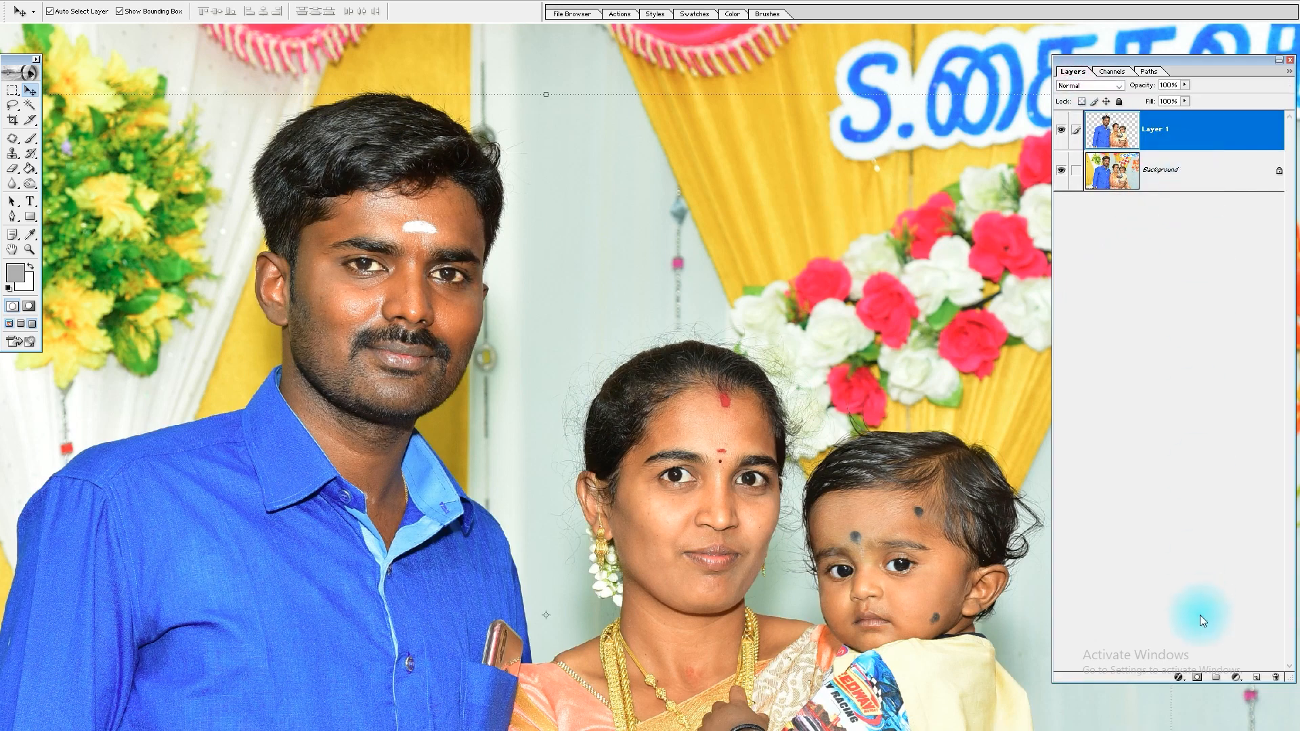
# Step: Lasso loosely around the man's head and the woman's and child's heads on Background, and copy both areas to a new layer
pyautogui.click(1138, 174)
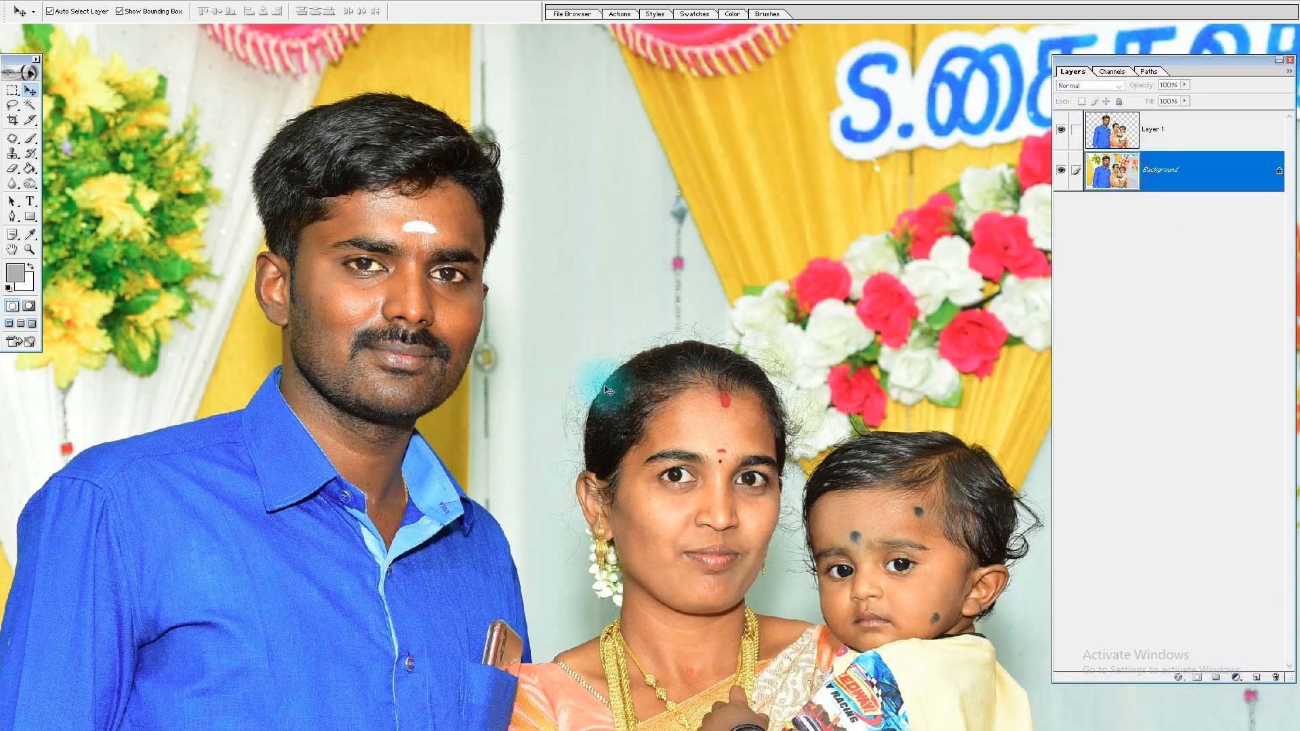
pyautogui.click(13, 107)
pyautogui.moveTo(287, 362)
pyautogui.mouseDown()
pyautogui.moveTo(260, 340)
pyautogui.moveTo(220, 246)
pyautogui.moveTo(220, 162)
pyautogui.moveTo(277, 87)
pyautogui.moveTo(400, 60)
pyautogui.moveTo(504, 89)
pyautogui.moveTo(550, 216)
pyautogui.moveTo(554, 319)
pyautogui.moveTo(436, 364)
pyautogui.mouseUp()
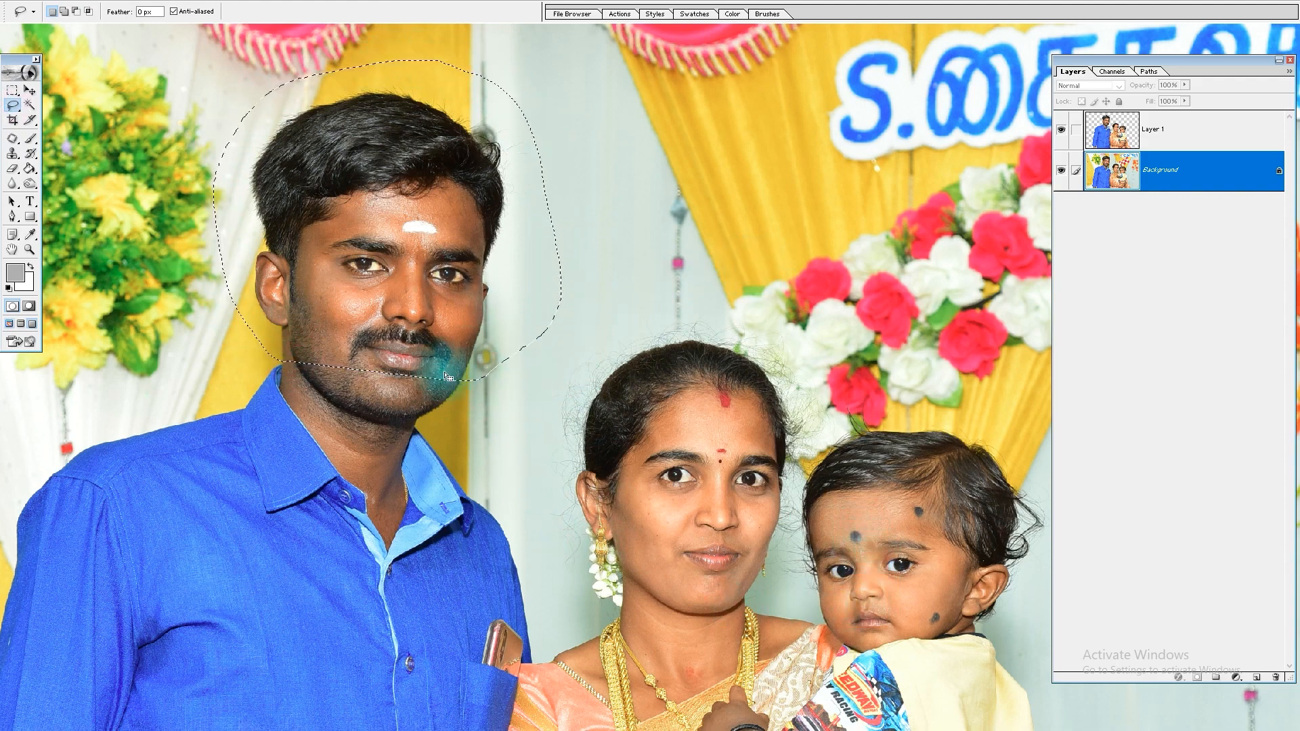
pyautogui.press('shift')
pyautogui.moveTo(598, 603)
pyautogui.mouseDown()
pyautogui.moveTo(522, 409)
pyautogui.moveTo(611, 326)
pyautogui.moveTo(688, 297)
pyautogui.moveTo(879, 321)
pyautogui.moveTo(1028, 411)
pyautogui.moveTo(1054, 456)
pyautogui.moveTo(961, 321)
pyautogui.moveTo(973, 331)
pyautogui.moveTo(981, 458)
pyautogui.moveTo(884, 548)
pyautogui.mouseUp()
pyautogui.press('space')
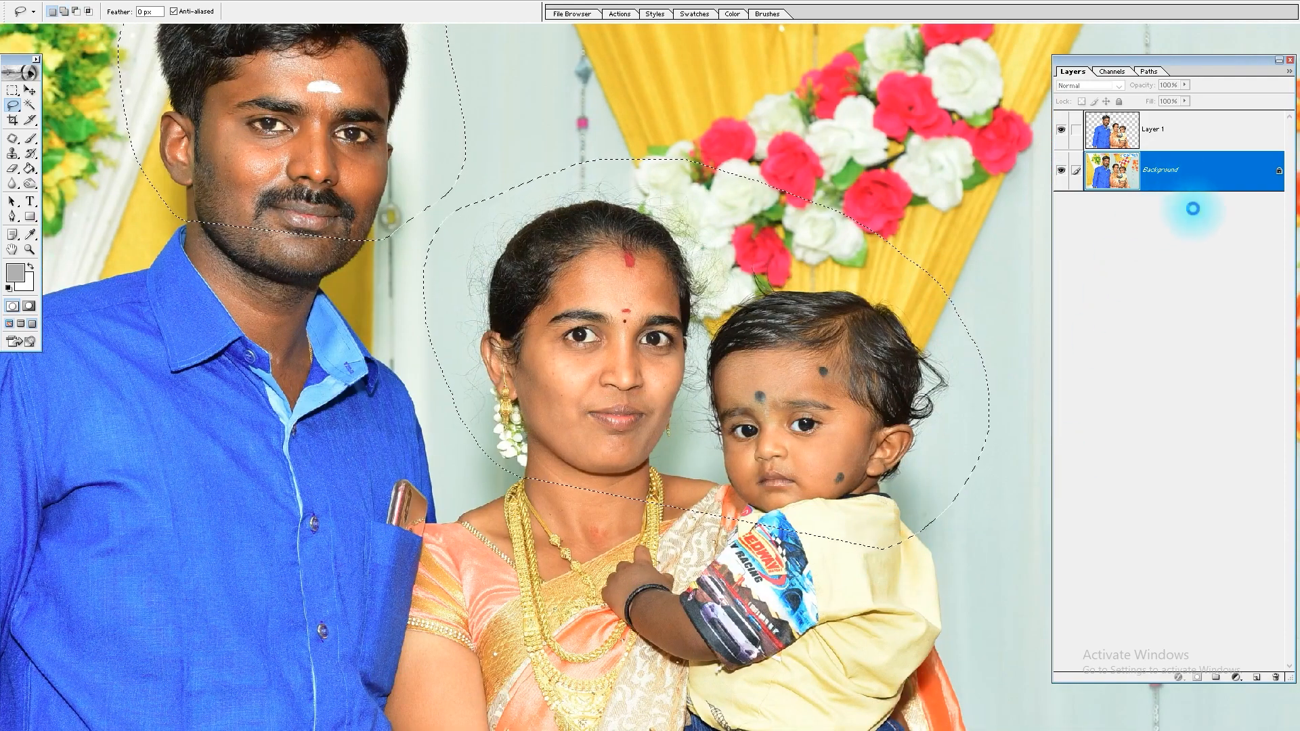
pyautogui.hotkey('ctrl', 'j')
# Step: Add a light blue solid color fill layer and move it below the layer with the head patches
pyautogui.click(1234, 681)
pyautogui.click(1246, 456)
pyautogui.click(763, 353)
pyautogui.click(673, 272)
pyautogui.press('Return')
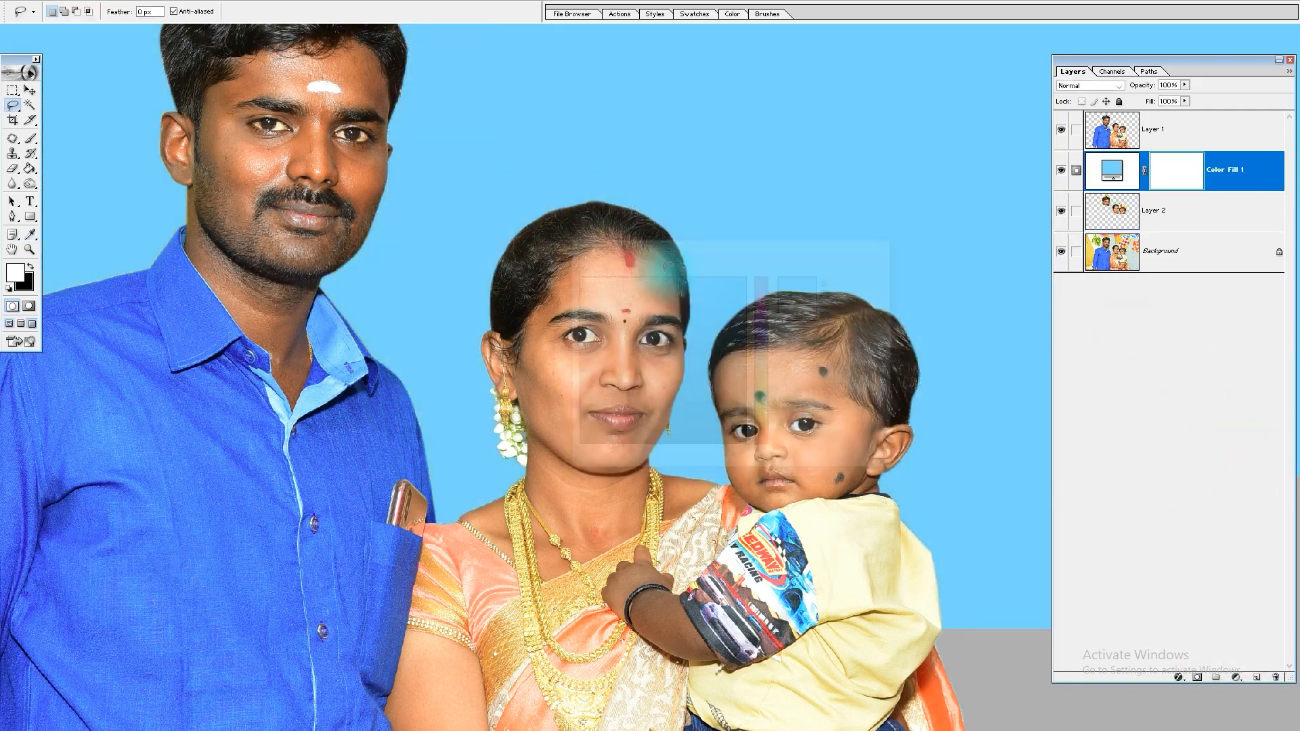
pyautogui.hotkey('ctrl', '[')
pyautogui.hotkey('ctrl', '0')
pyautogui.press('v')
pyautogui.press('Tab')
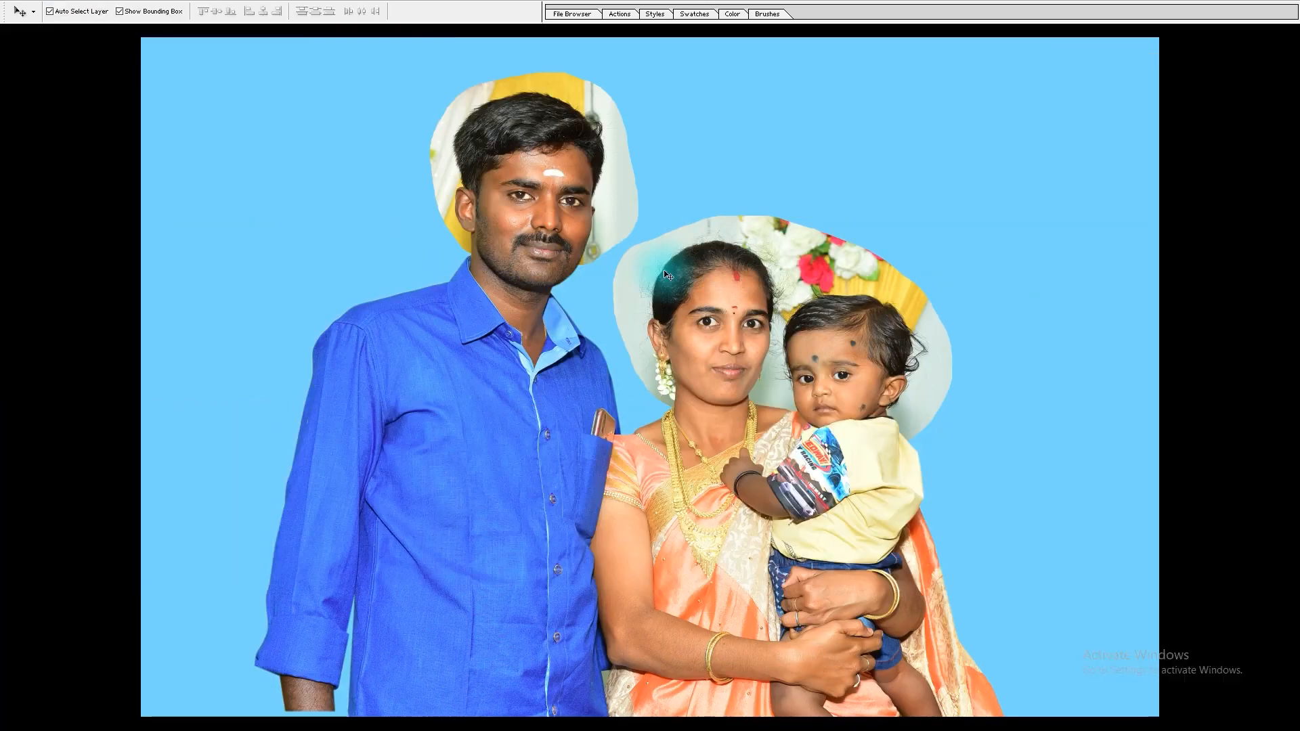
# Step: Name the head-patch layer Hair, and desaturate and Multiply-blend it over the blue fill
pyautogui.press('Tab')
pyautogui.click(796, 257)
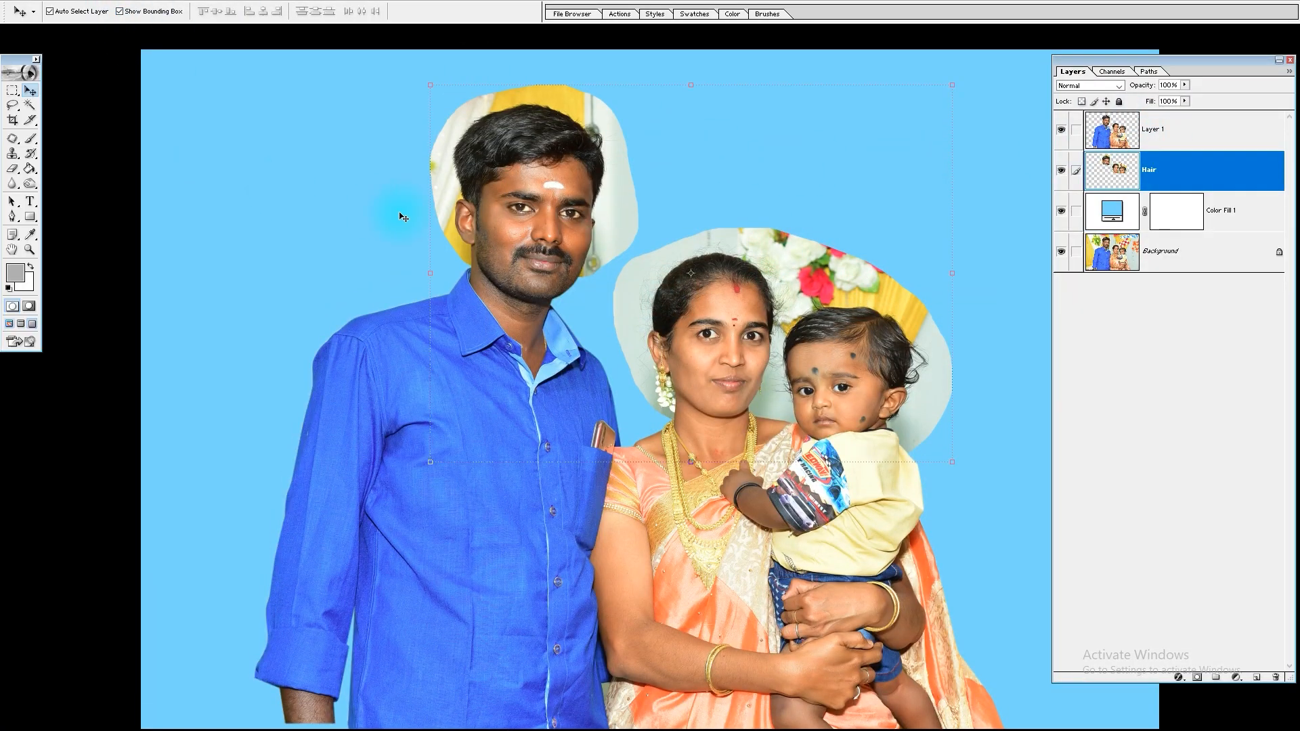
pyautogui.hotkey('ctrl', 'shift', 'u')
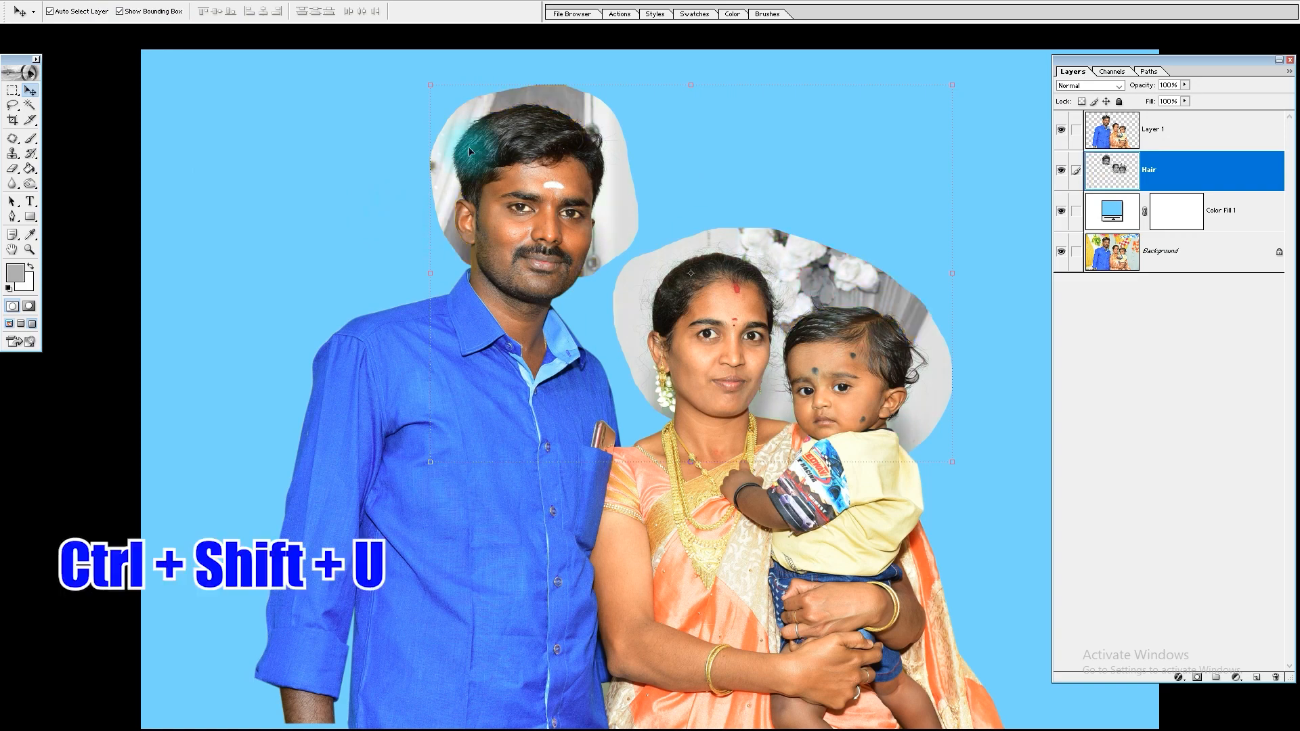
pyautogui.click(1089, 86)
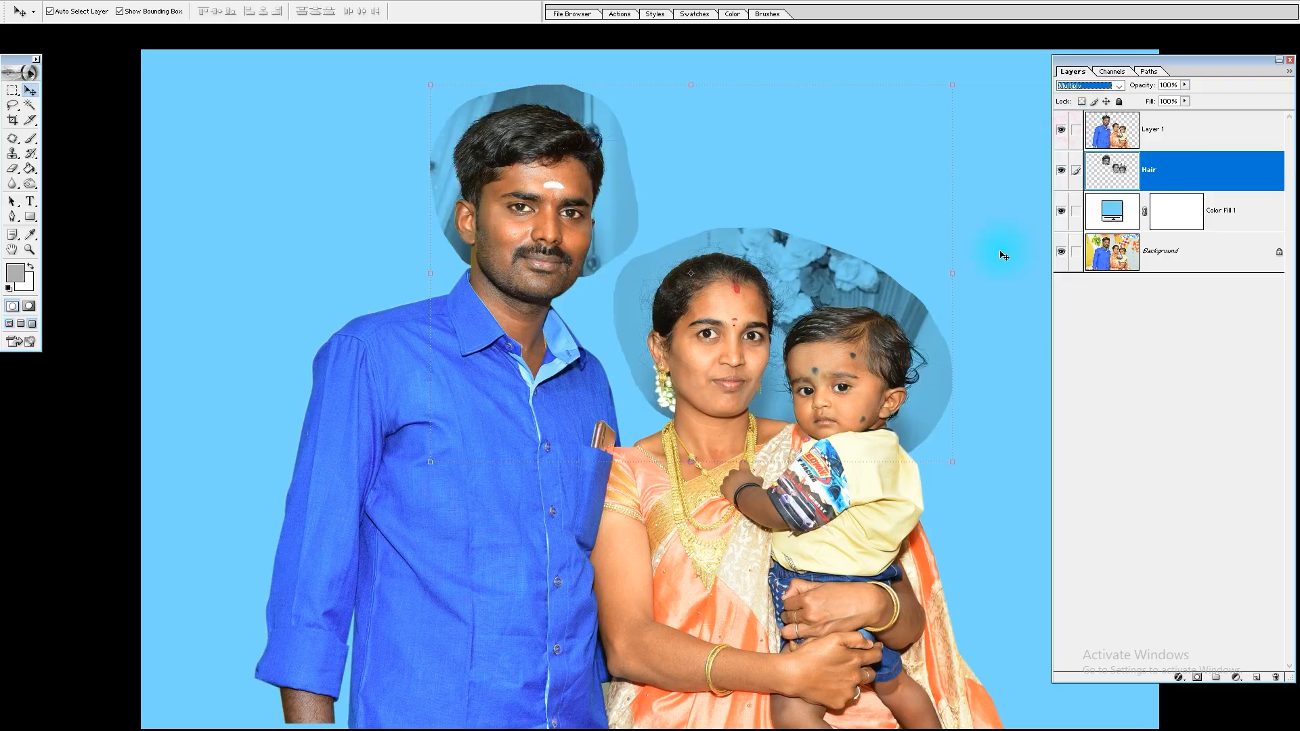
# Step: Apply Curves to the Hair layer with the white point sampled from the backdrop beside the woman's head, facing the man
pyautogui.press('Tab')
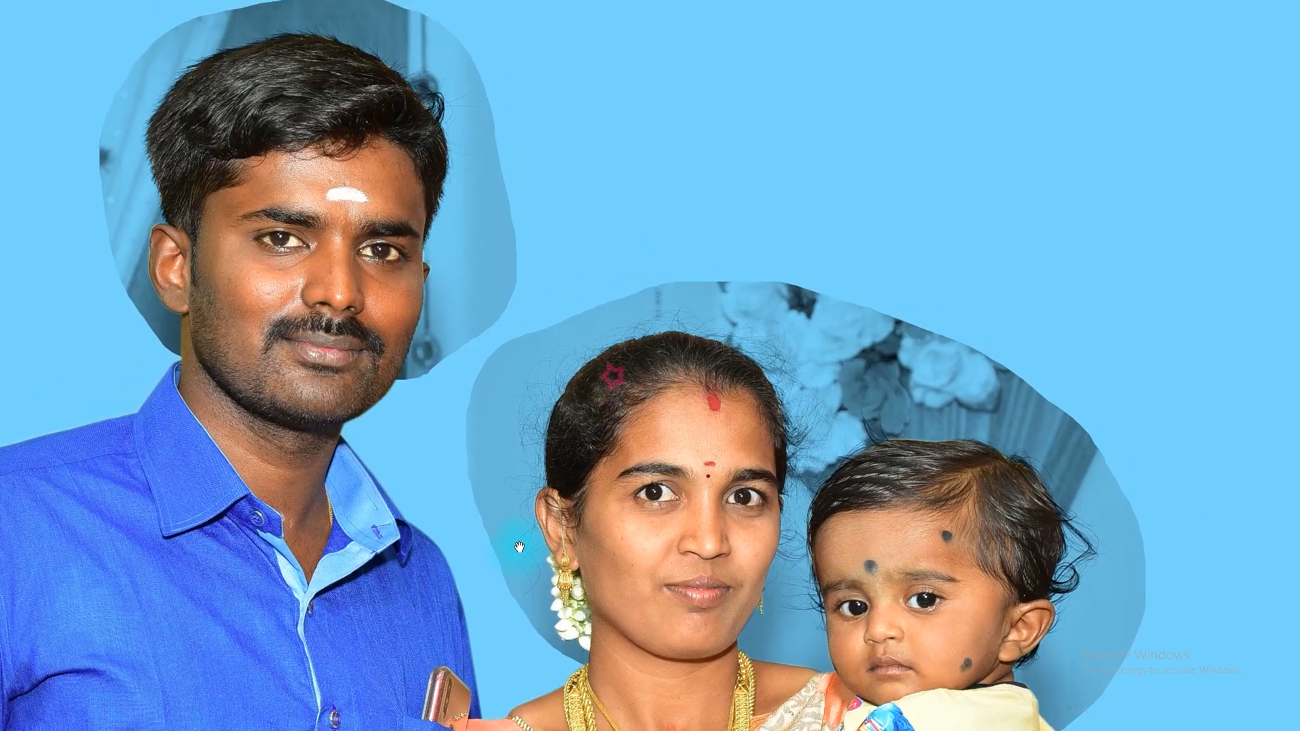
pyautogui.moveTo(922, 624); pyautogui.dragTo(873, 574)
pyautogui.moveTo(417, 278); pyautogui.dragTo(429, 339)
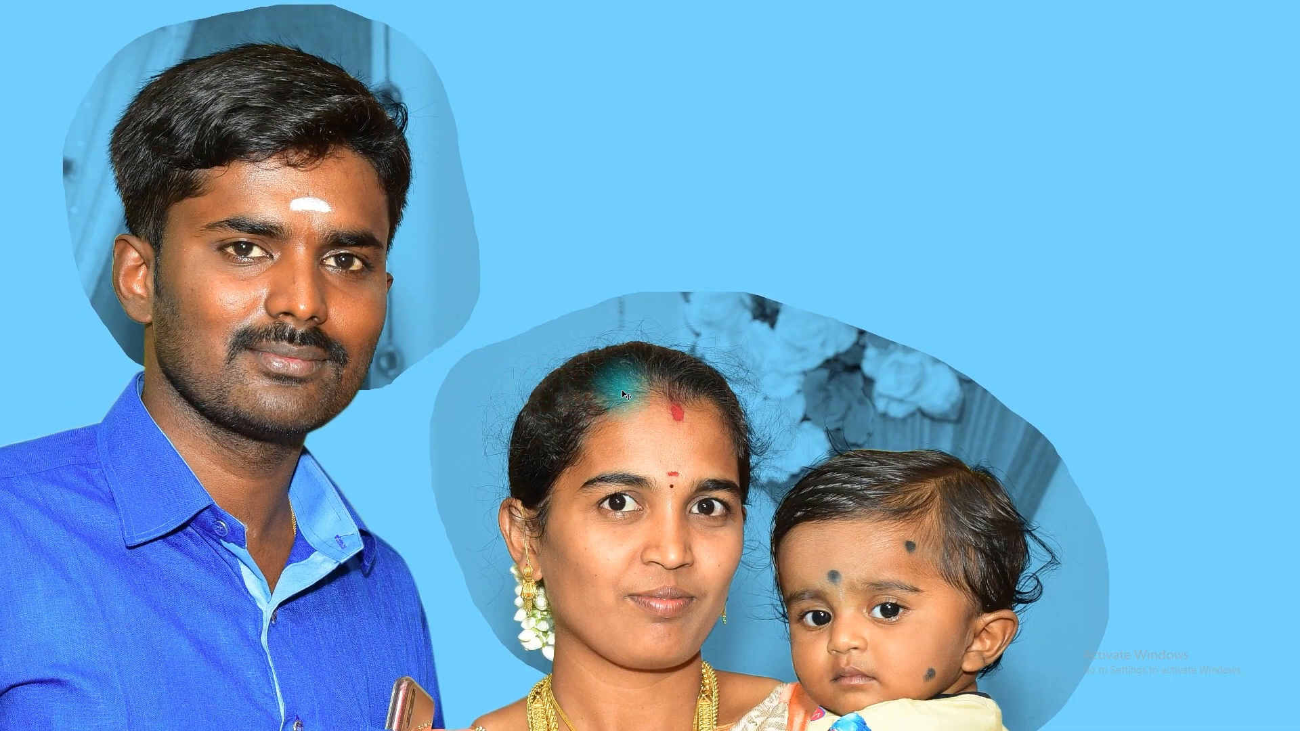
pyautogui.moveTo(552, 487); pyautogui.dragTo(545, 457)
pyautogui.hotkey('ctrl', 'm')
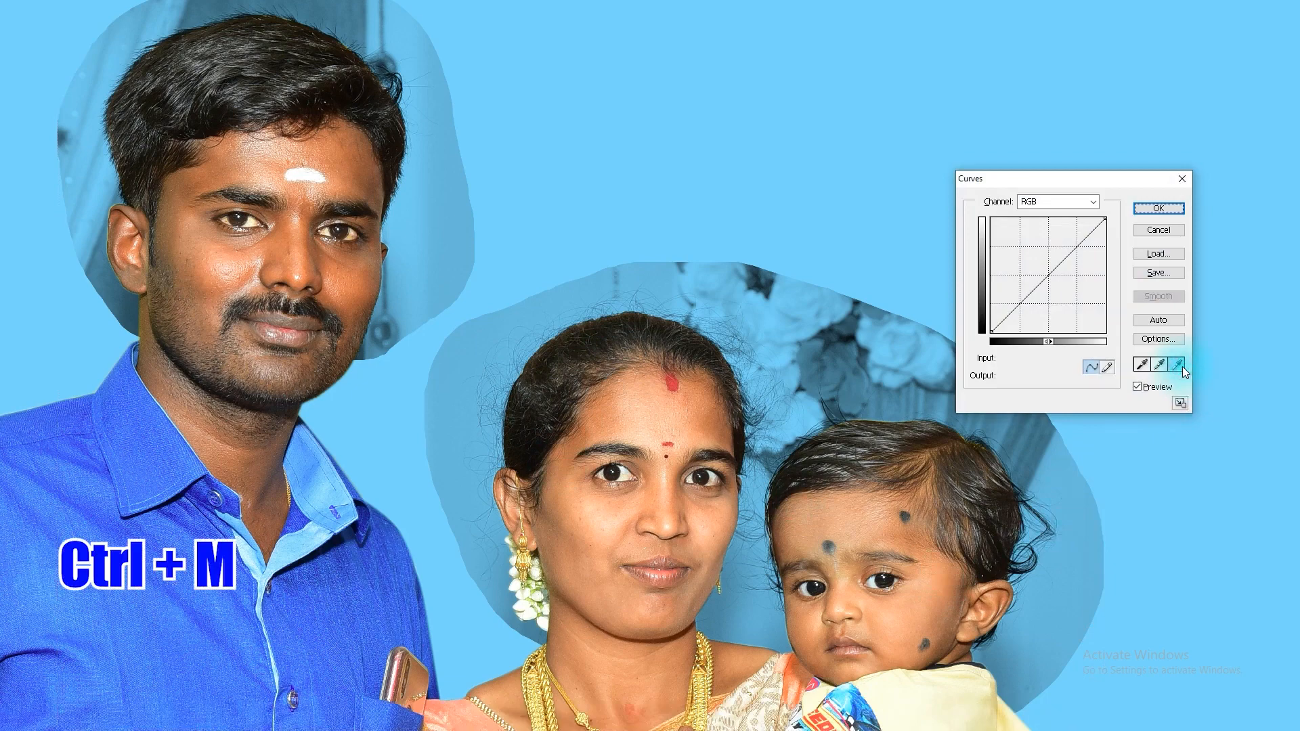
pyautogui.click(448, 411)
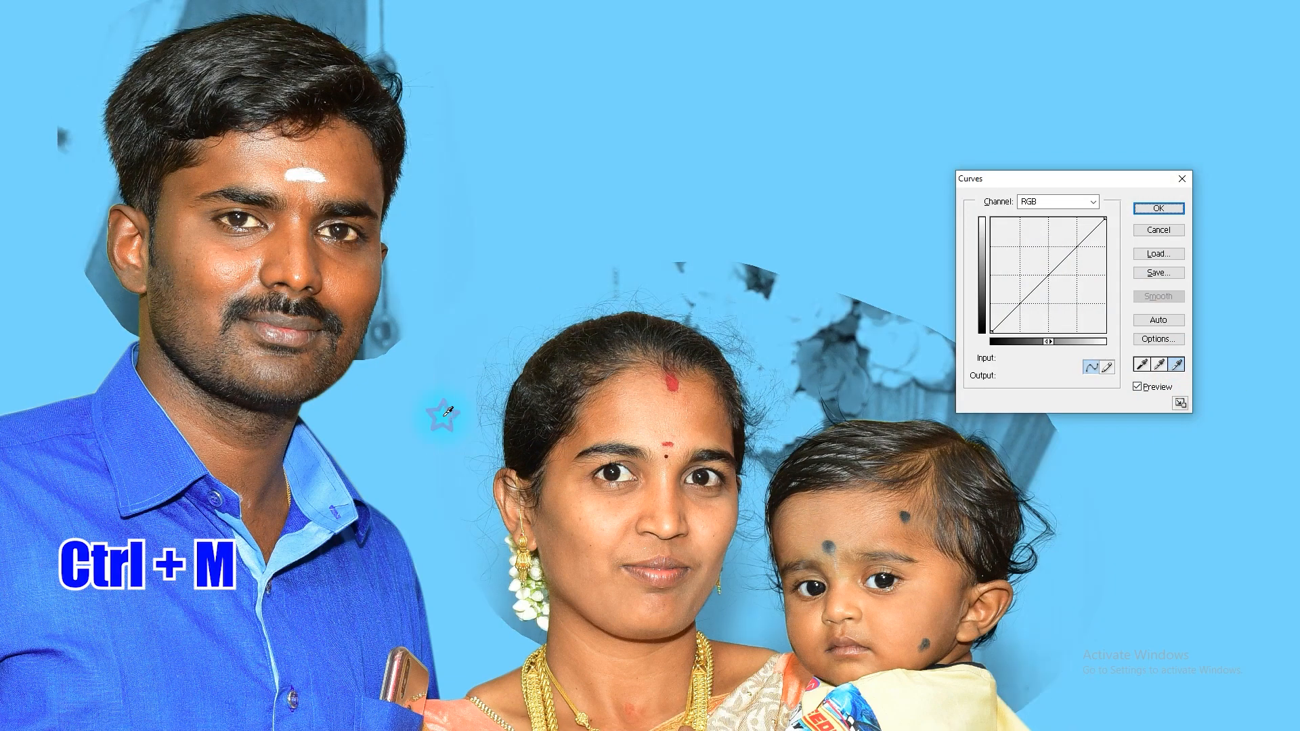
pyautogui.press('Return')
# Step: Erase the shaded backdrop remnant on the Hair layer beside the woman's earring and flowers, leaving the fine strands intact
pyautogui.moveTo(421, 368); pyautogui.dragTo(565, 550)
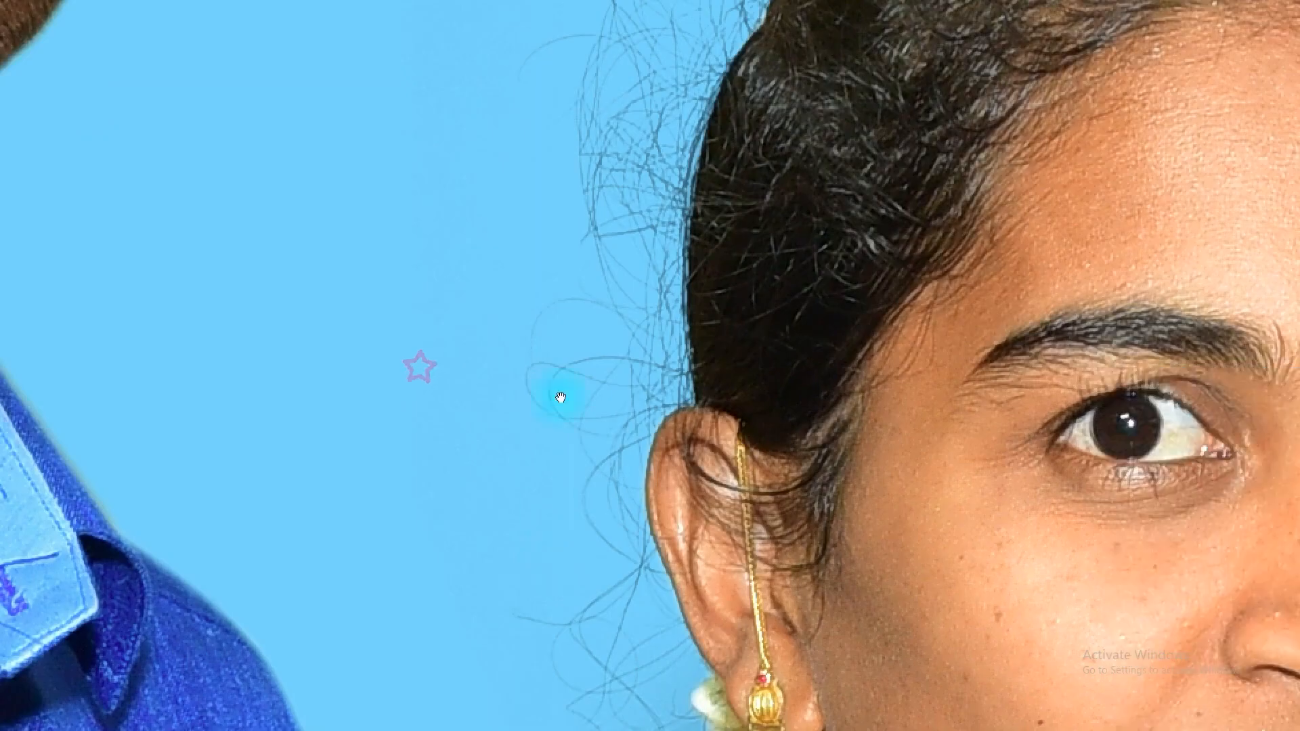
pyautogui.moveTo(561, 397); pyautogui.dragTo(561, 676)
pyautogui.moveTo(642, 476); pyautogui.dragTo(619, 155)
pyautogui.moveTo(639, 593); pyautogui.dragTo(644, 490)
pyautogui.moveTo(634, 627); pyautogui.dragTo(580, 347)
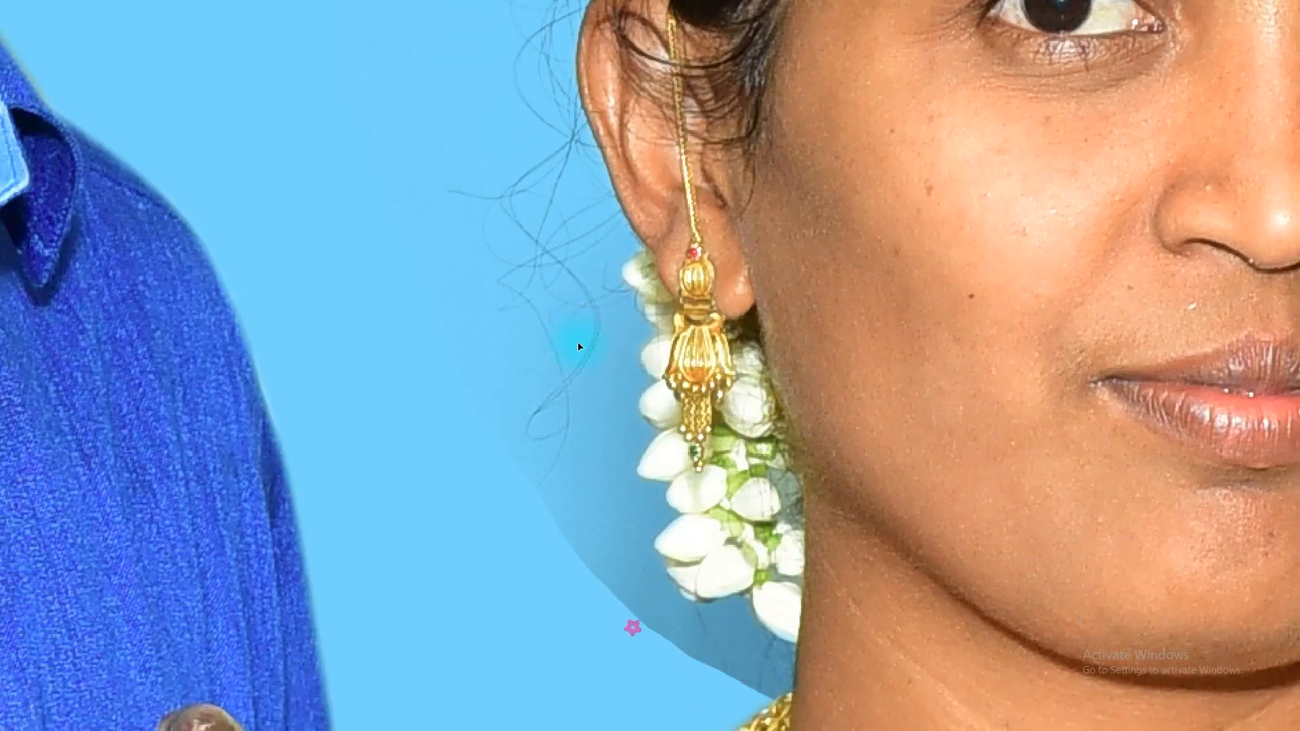
pyautogui.moveTo(647, 547); pyautogui.dragTo(612, 449)
pyautogui.moveTo(738, 646); pyautogui.dragTo(677, 630)
pyautogui.moveTo(548, 469); pyautogui.dragTo(420, 467)
pyautogui.moveTo(690, 446); pyautogui.dragTo(598, 474)
pyautogui.moveTo(672, 248); pyautogui.dragTo(684, 283)
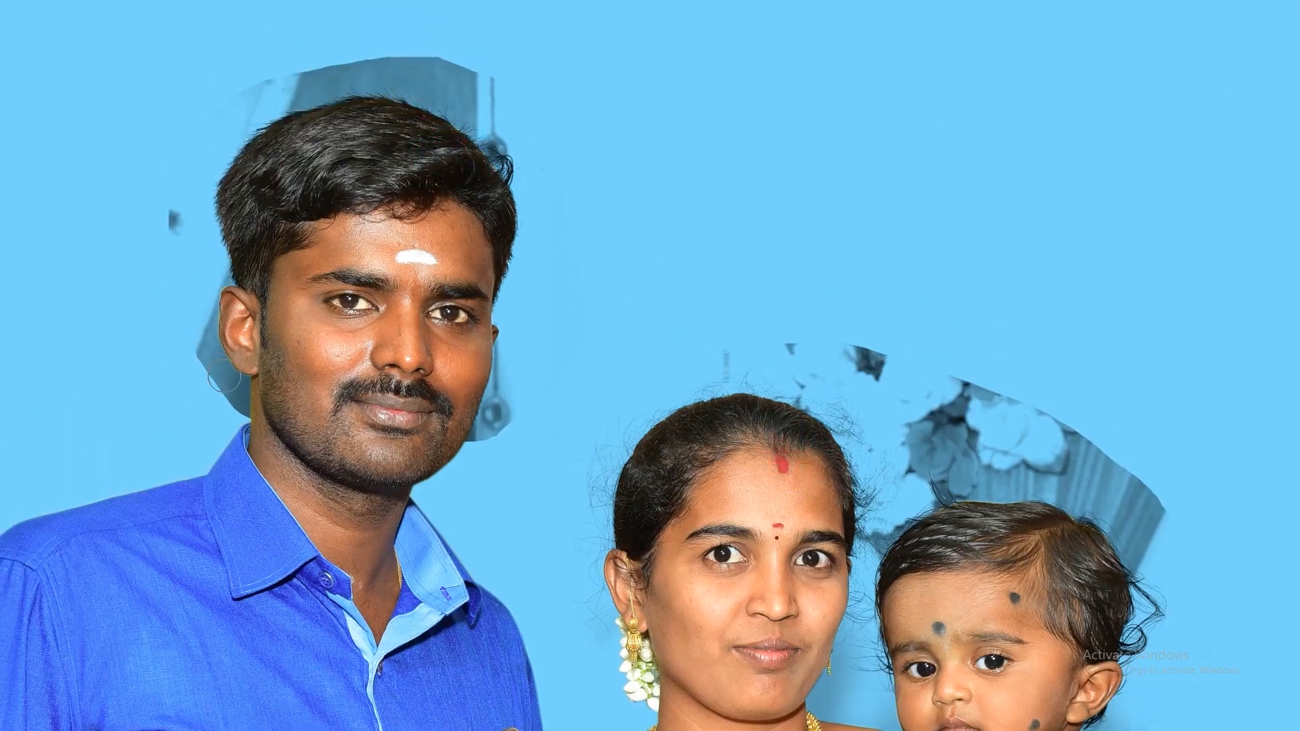
# Step: Lasso the patch around the man's head on the Hair layer and cut it to a separate layer
pyautogui.moveTo(961, 604); pyautogui.dragTo(828, 496)
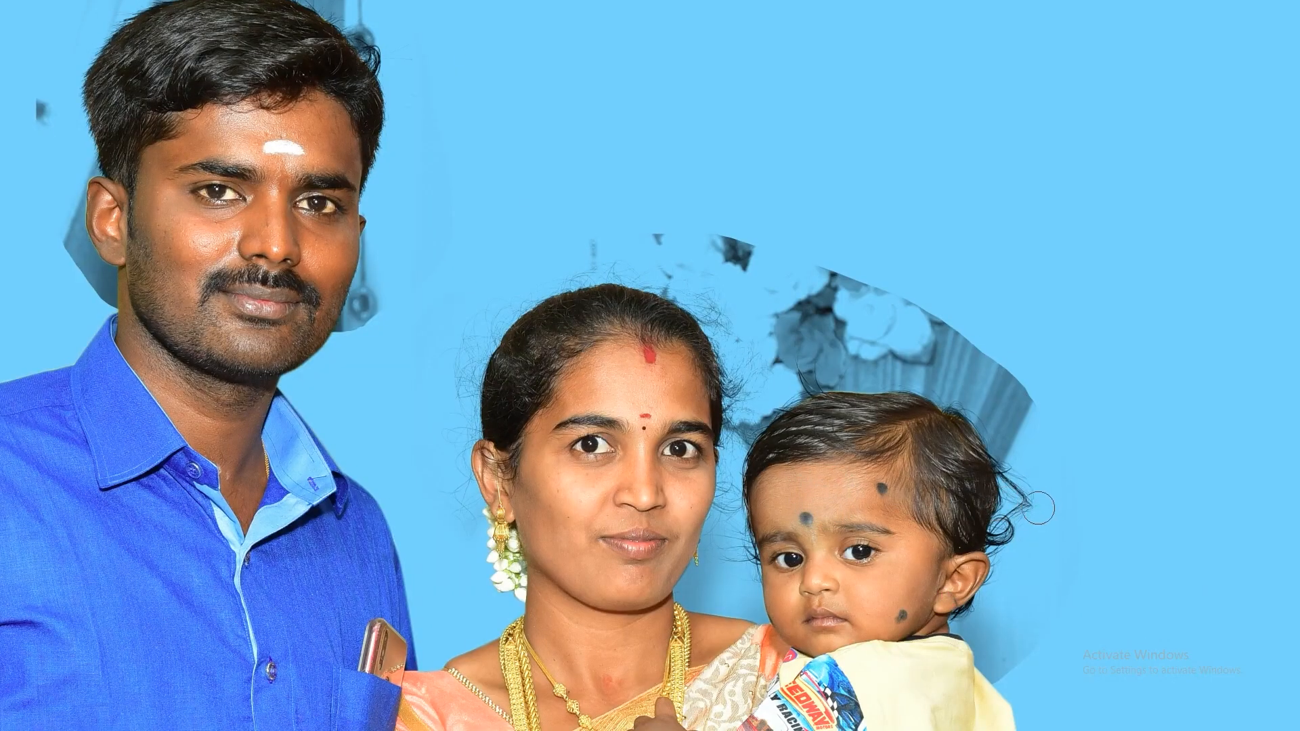
pyautogui.moveTo(620, 410); pyautogui.dragTo(715, 493)
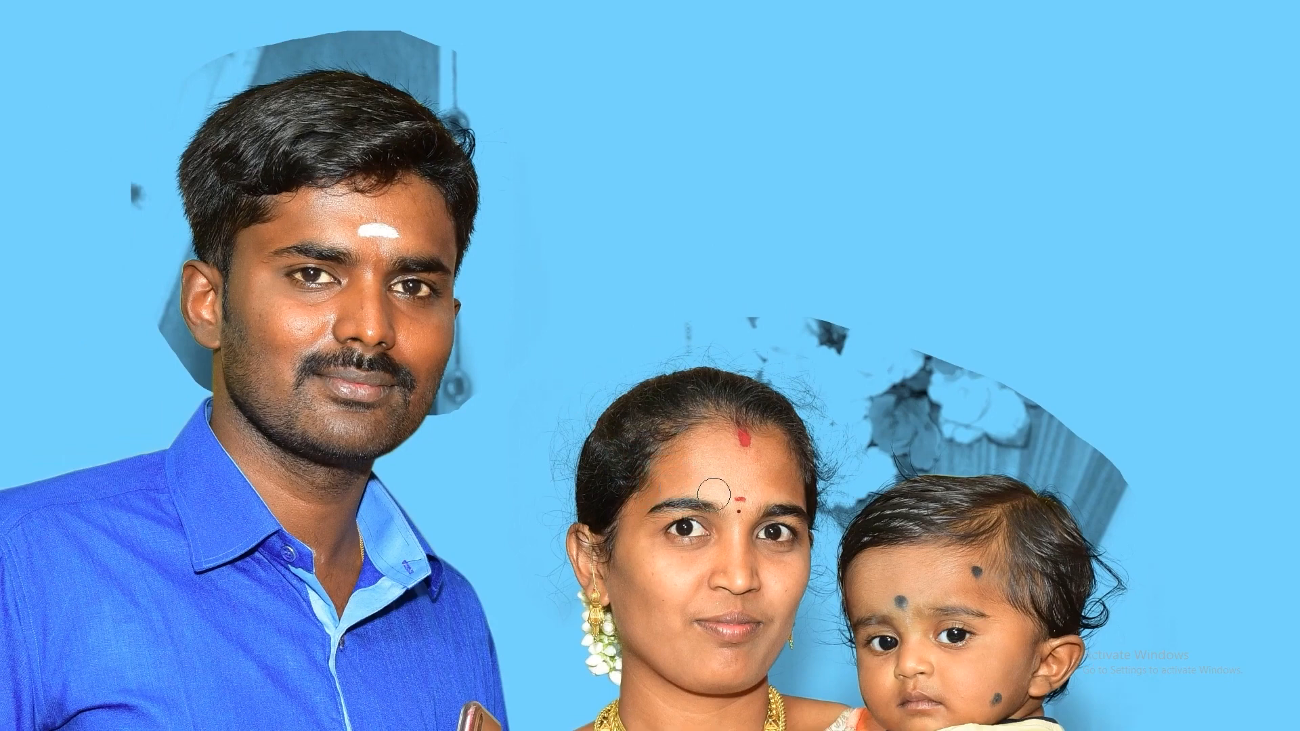
pyautogui.press('Tab')
pyautogui.click(1062, 172)
pyautogui.moveTo(378, 212); pyautogui.dragTo(392, 230)
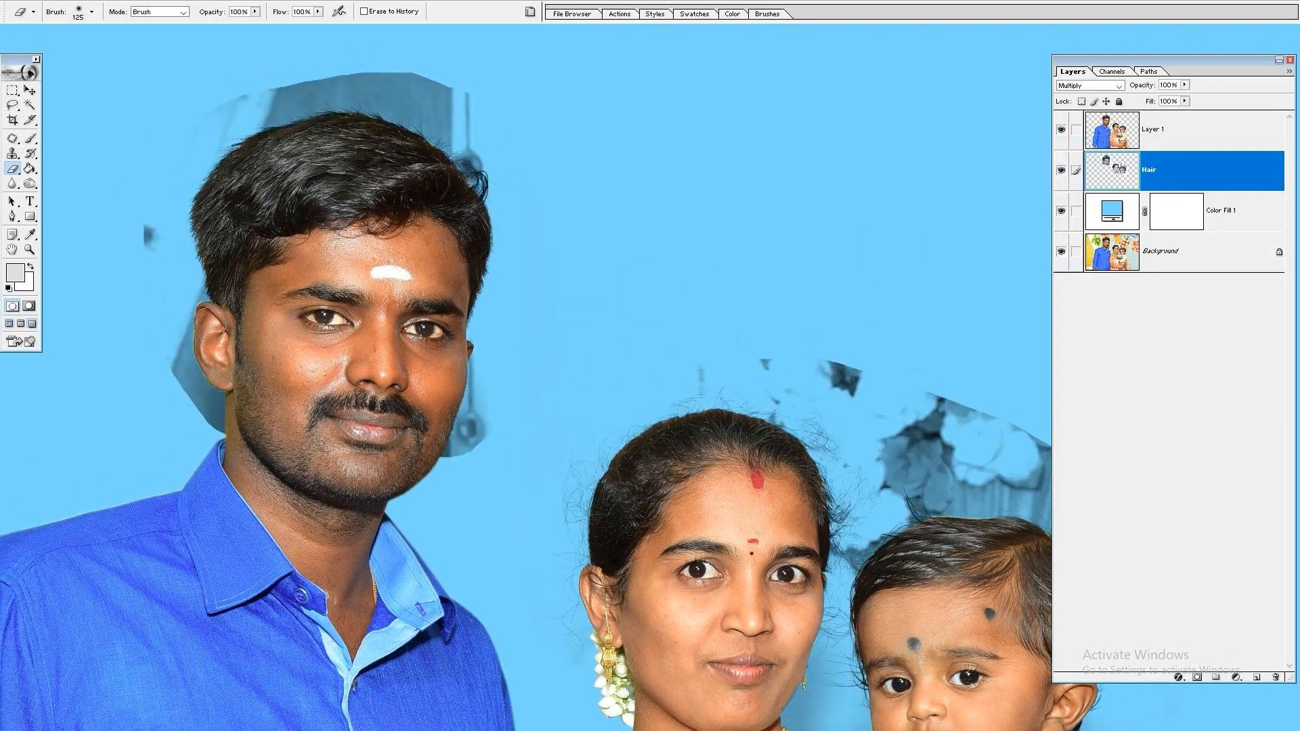
pyautogui.press('l')
pyautogui.moveTo(517, 465); pyautogui.dragTo(79, 88)
pyautogui.moveTo(537, 453); pyautogui.dragTo(536, 451)
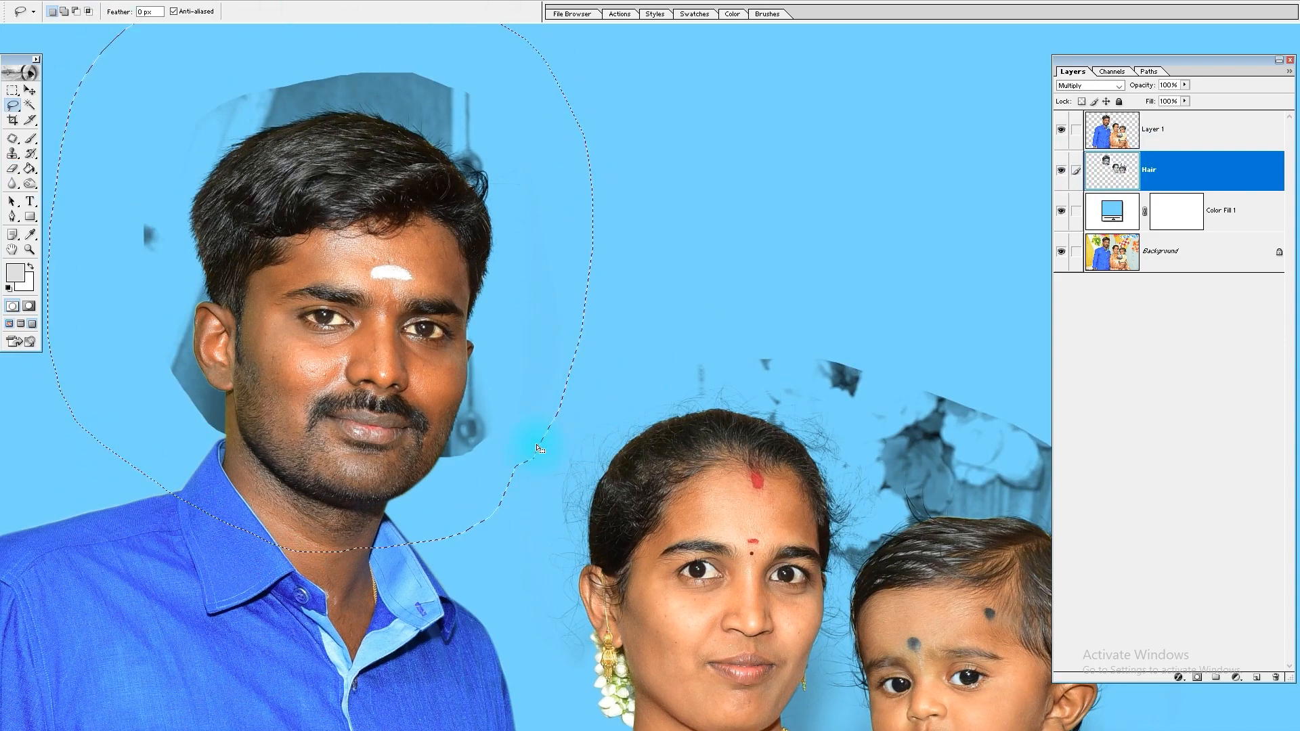
pyautogui.hotkey('ctrl', 'shift', 'j')
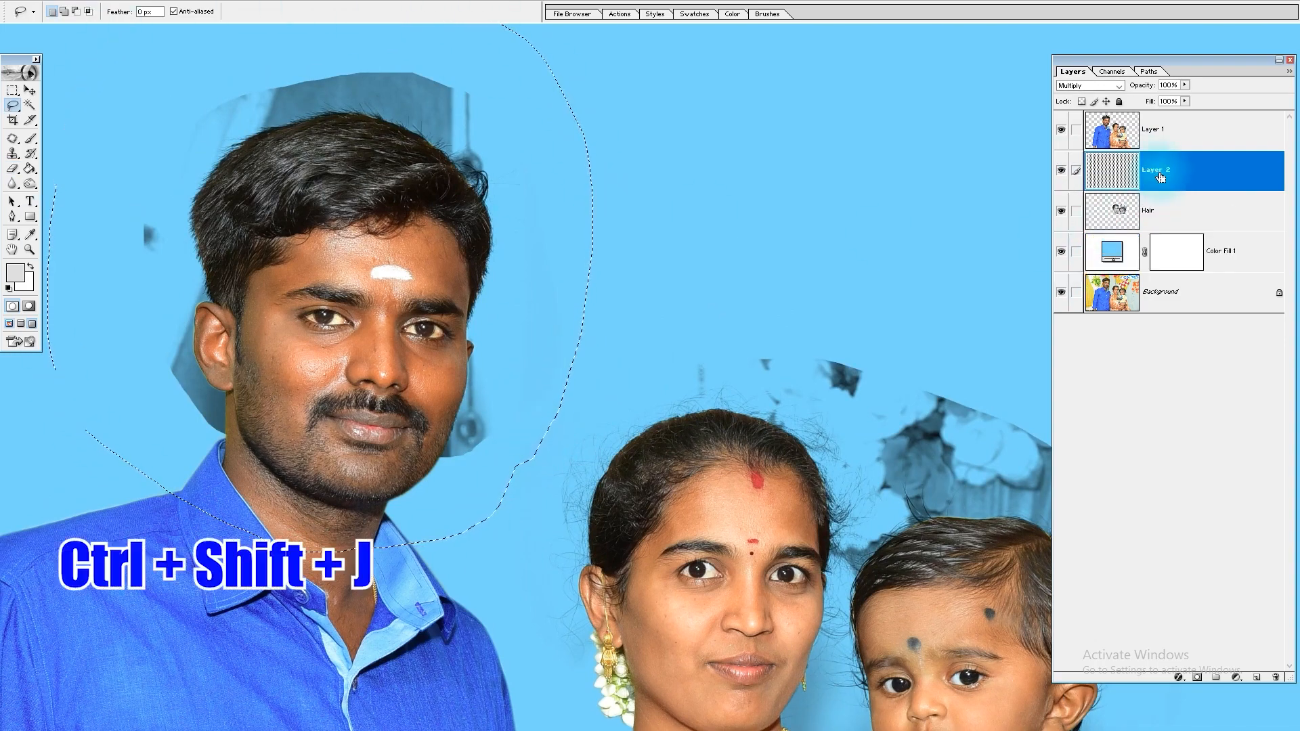
pyautogui.click(1063, 178)
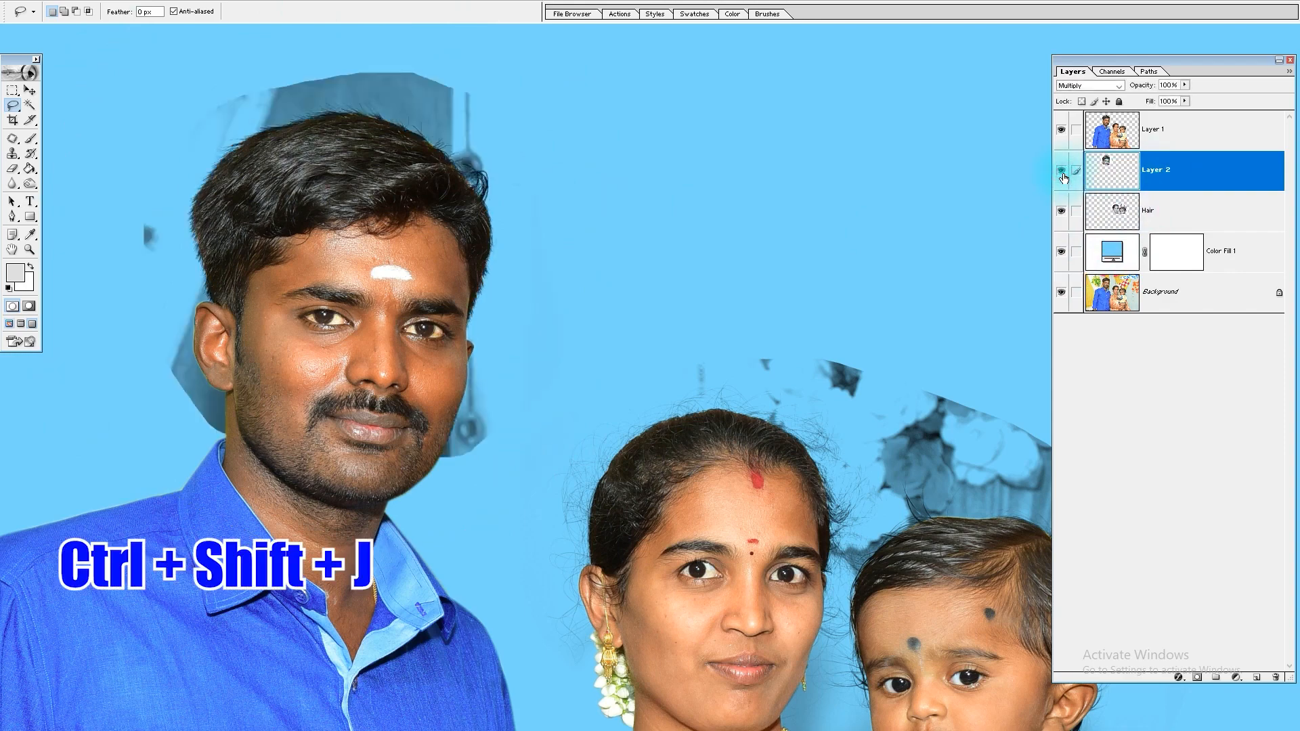
# Step: Lasso the backdrop above the man's hair on Layer 2 and apply Curves with the white point sampled from that grey backdrop
pyautogui.moveTo(648, 66); pyautogui.dragTo(122, 568)
pyautogui.moveTo(391, 361); pyautogui.dragTo(376, 469)
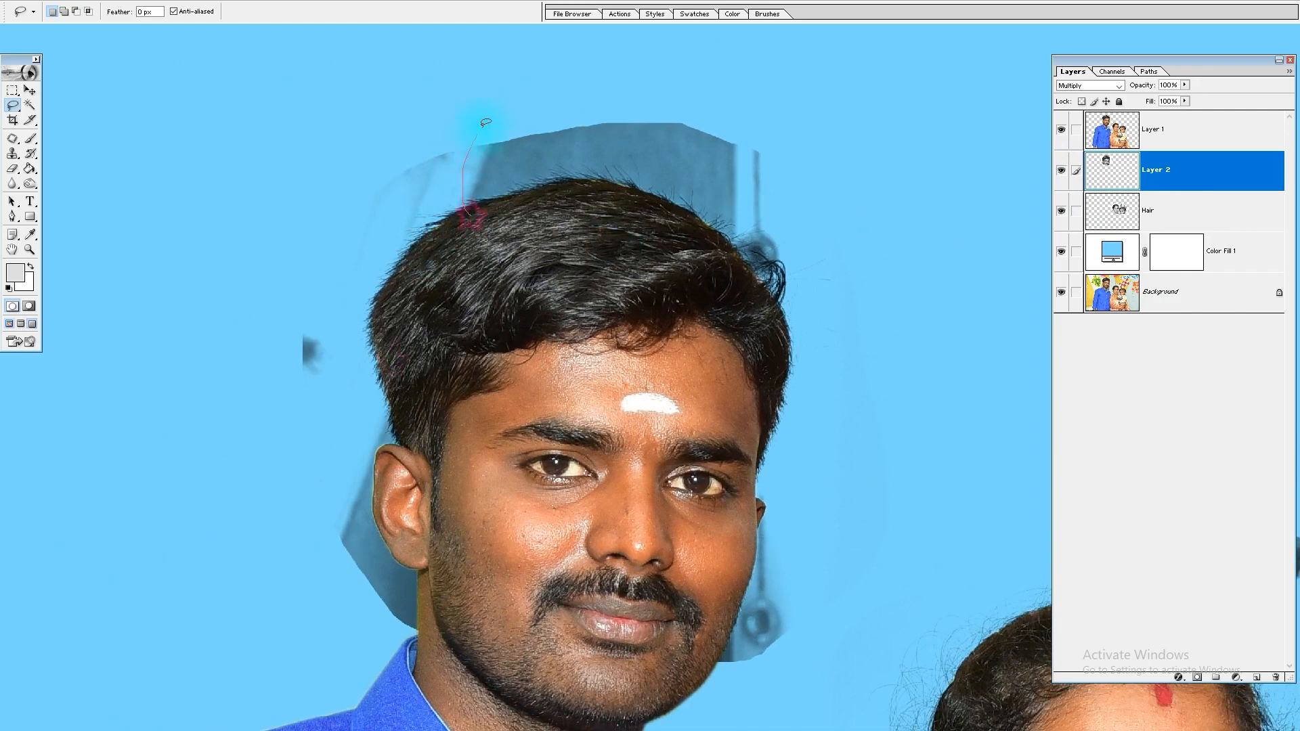
pyautogui.moveTo(798, 256); pyautogui.dragTo(762, 306)
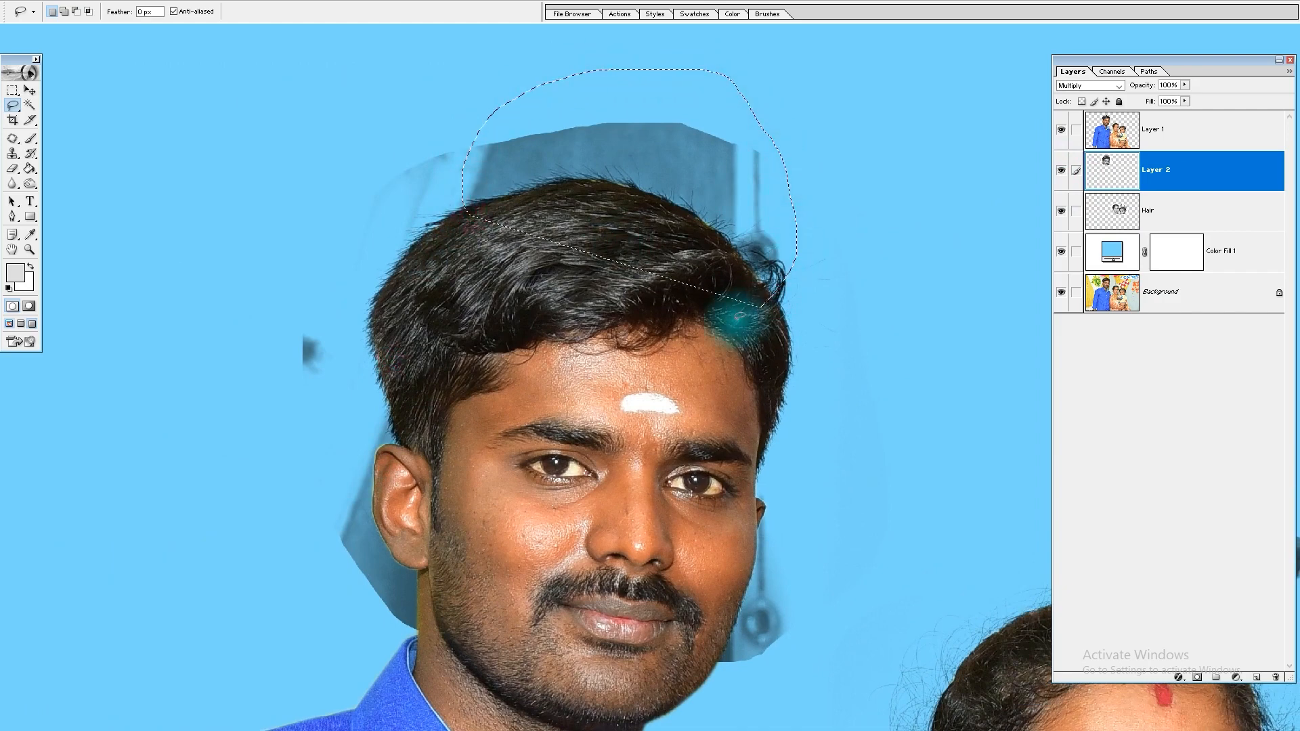
pyautogui.moveTo(426, 429); pyautogui.dragTo(647, 384)
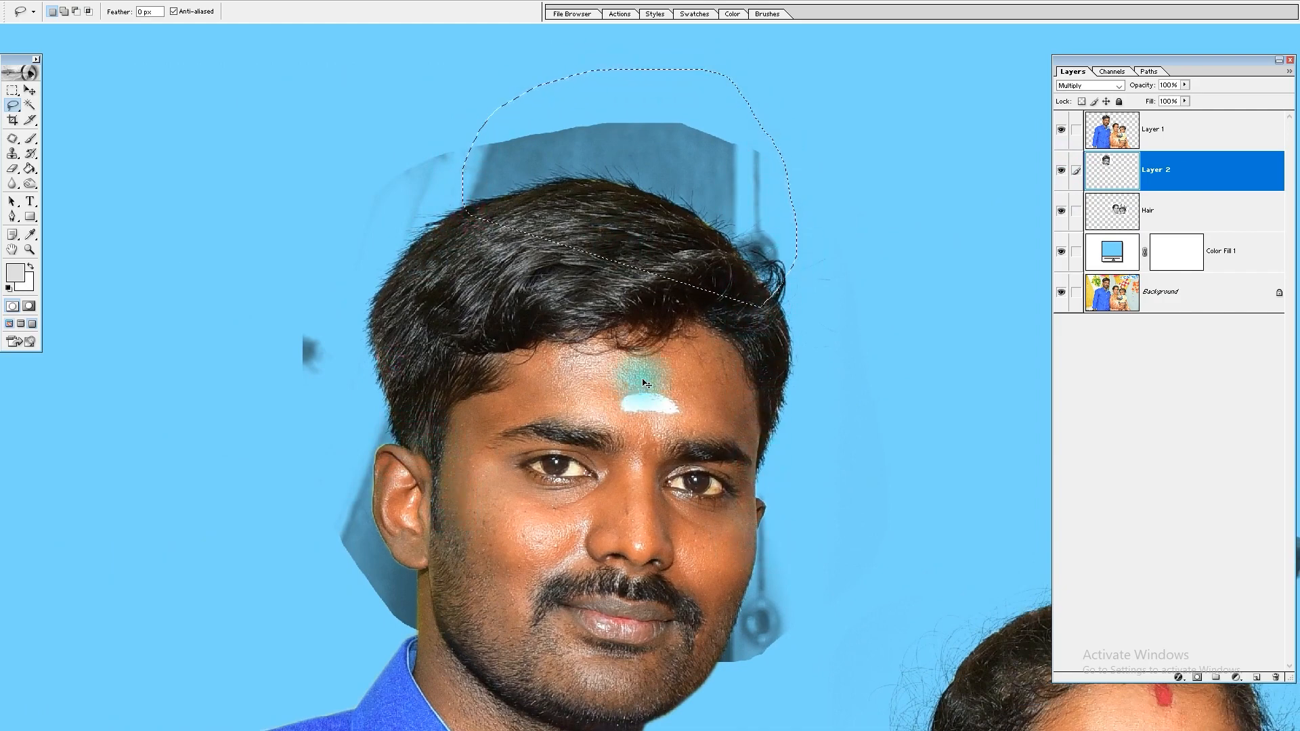
pyautogui.hotkey('ctrl', 'm')
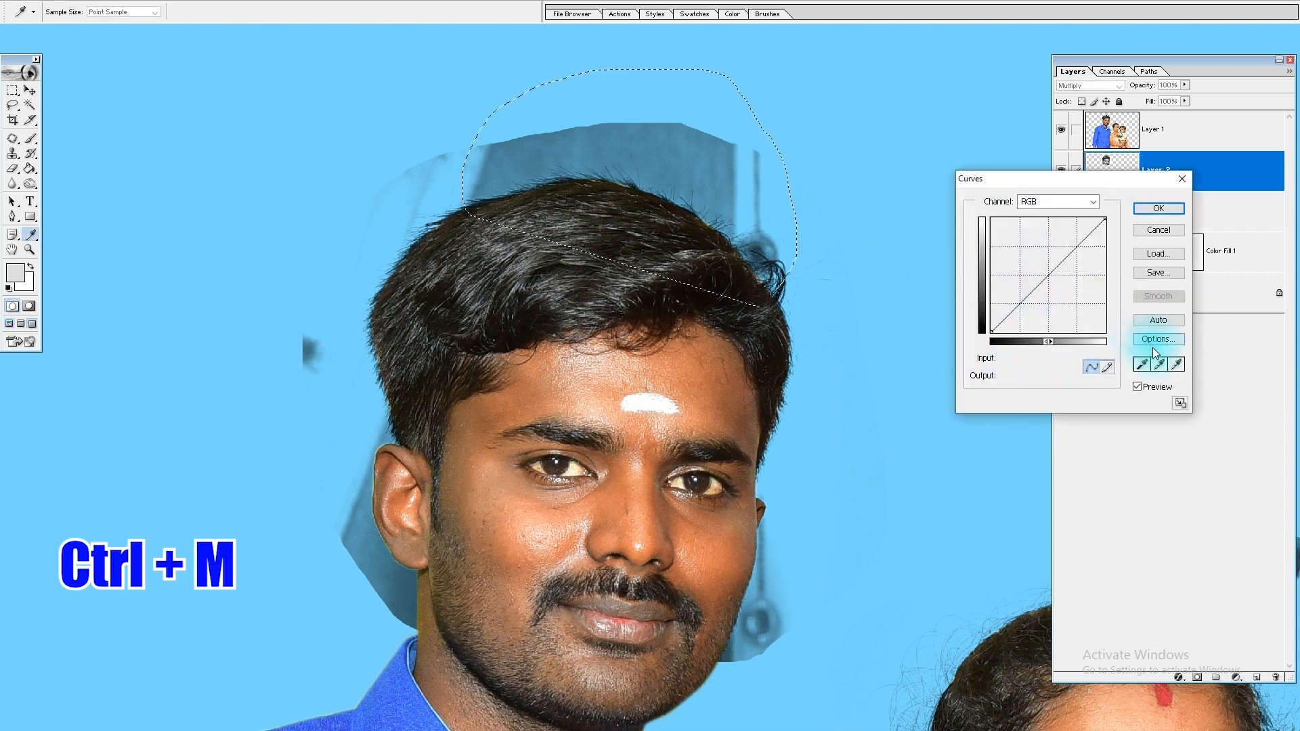
pyautogui.click(1176, 365)
pyautogui.click(650, 162)
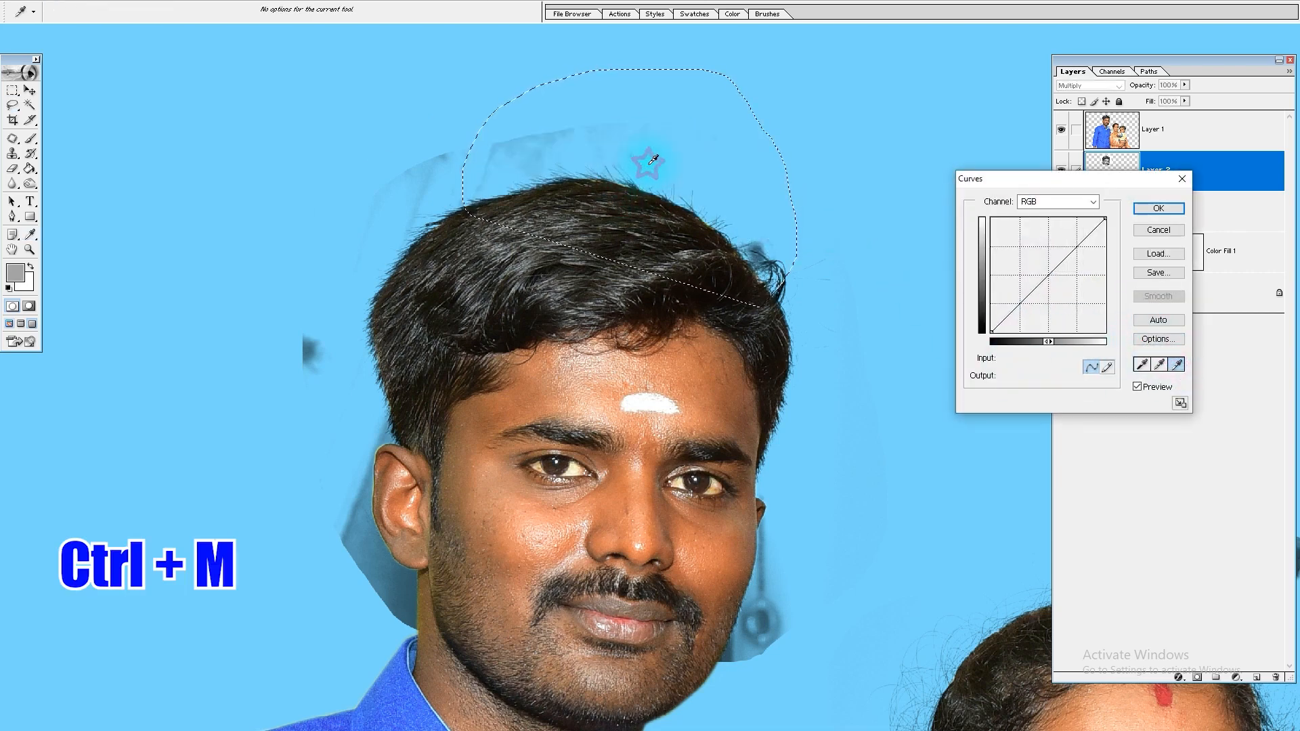
pyautogui.press('Return')
pyautogui.press('l')
pyautogui.hotkey('ctrl', 'd')
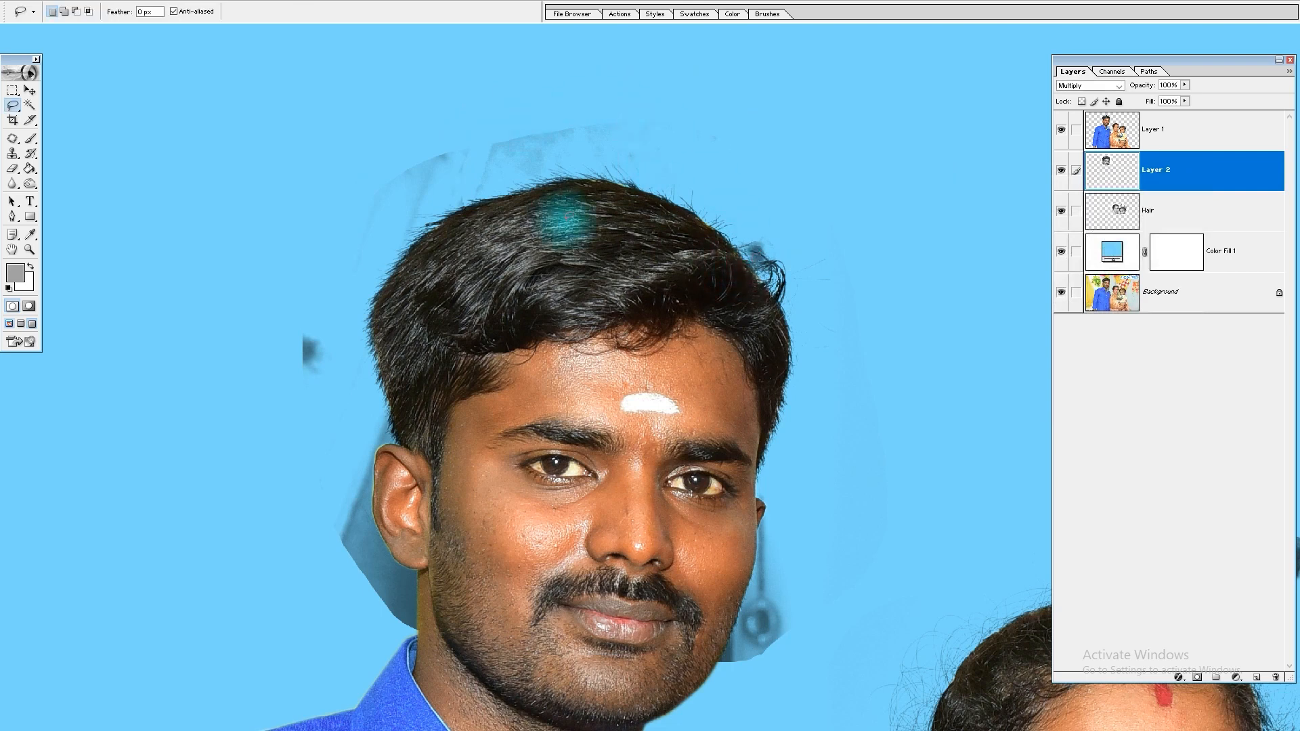
# Step: Lasso the backdrop remnant behind the man's ear on Layer 2 and apply Curves with the white point sampled just above the ear
pyautogui.moveTo(628, 532); pyautogui.dragTo(659, 412)
pyautogui.moveTo(427, 292)
pyautogui.mouseDown()
pyautogui.moveTo(370, 484)
pyautogui.moveTo(579, 498)
pyautogui.mouseUp()
pyautogui.hotkey('ctrl', 'm')
pyautogui.click(1158, 366)
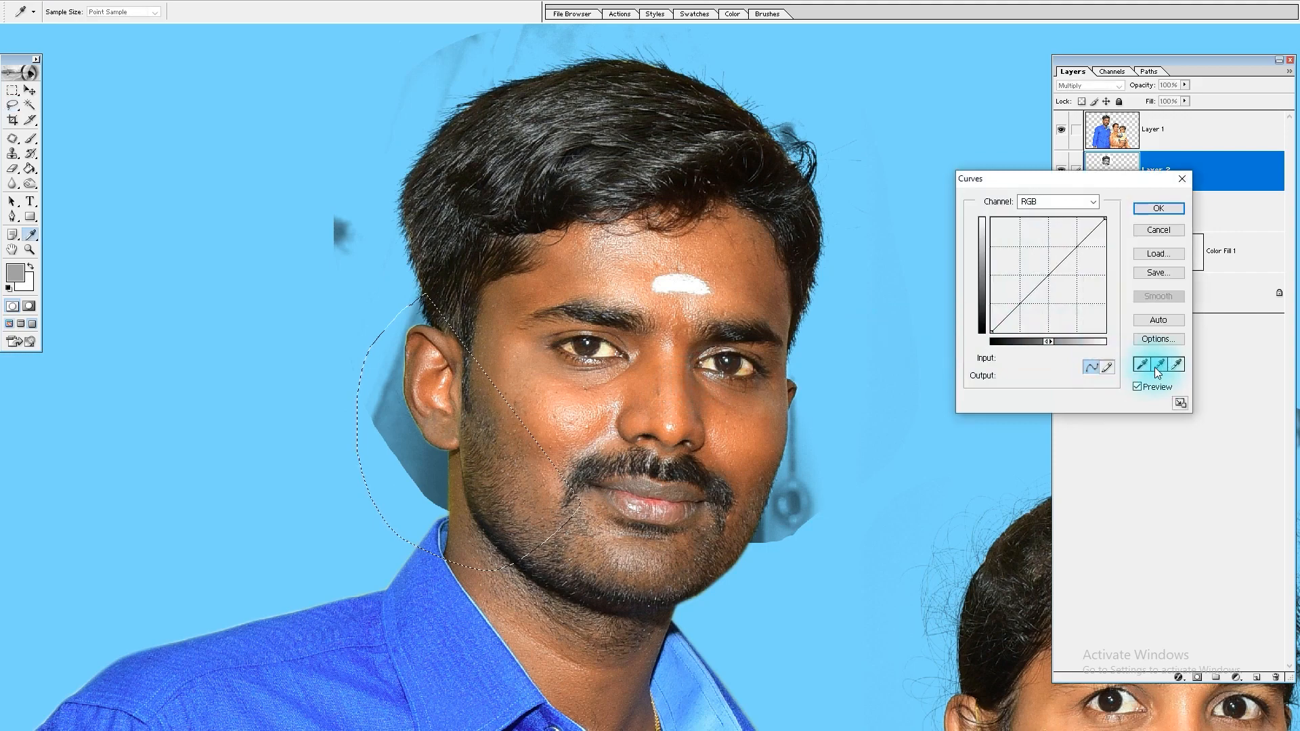
pyautogui.click(1175, 366)
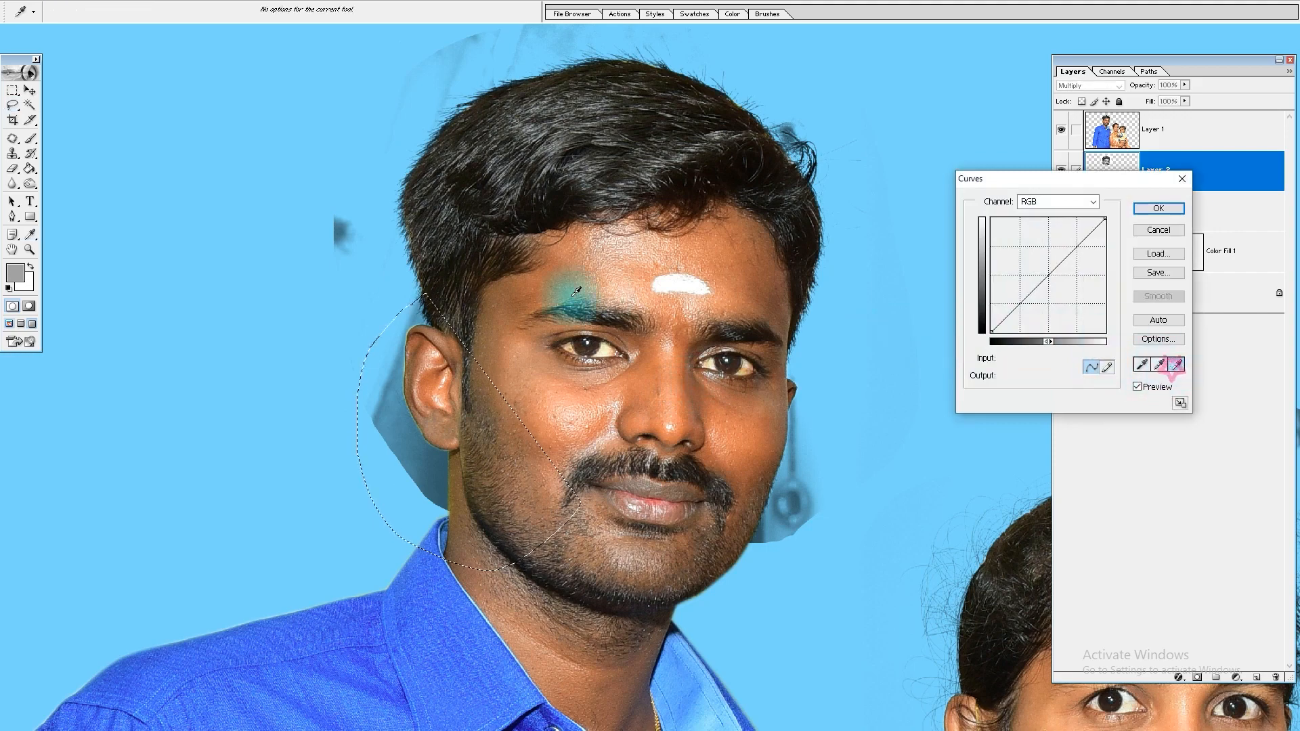
pyautogui.click(422, 321)
pyautogui.press('Return')
pyautogui.hotkey('ctrl', 'd')
# Step: Erase the backdrop remnants on Layer 2 beside the man's ear and neck and along his opposite cheek with a 175 px brush
pyautogui.press('e')
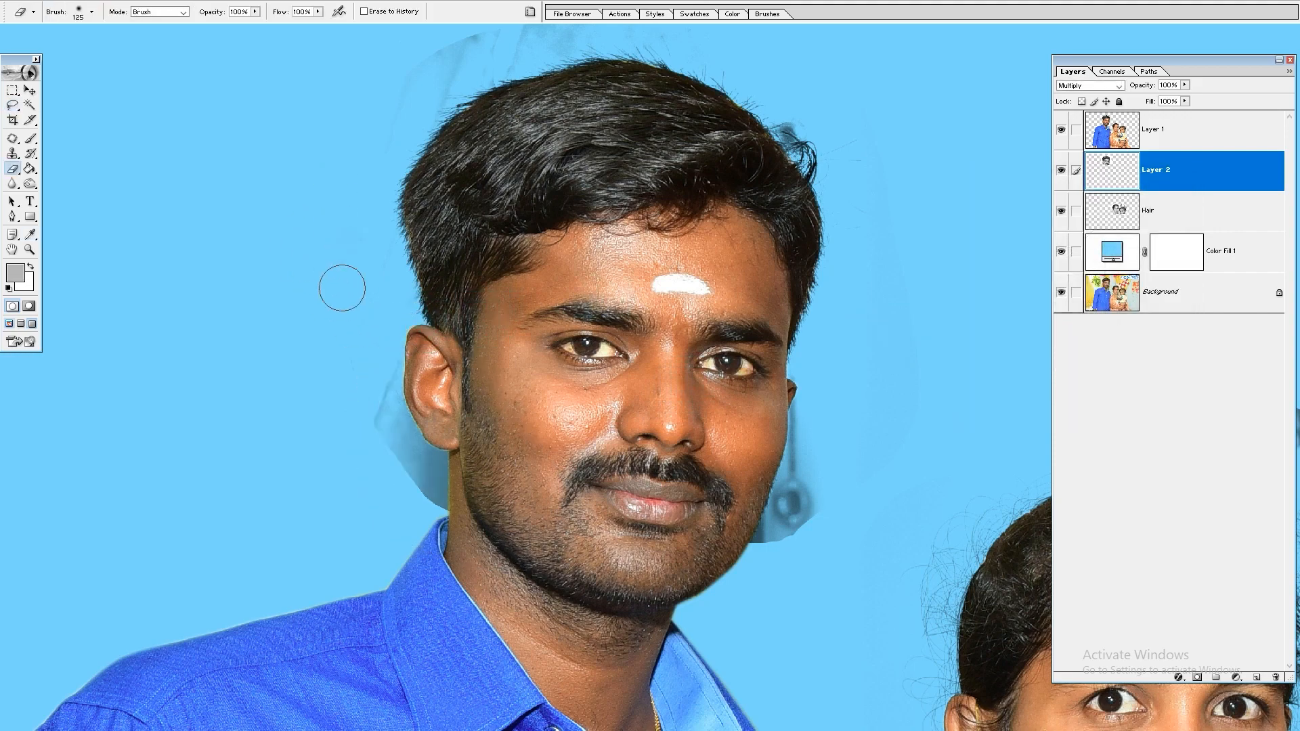
pyautogui.moveTo(403, 383); pyautogui.dragTo(431, 505)
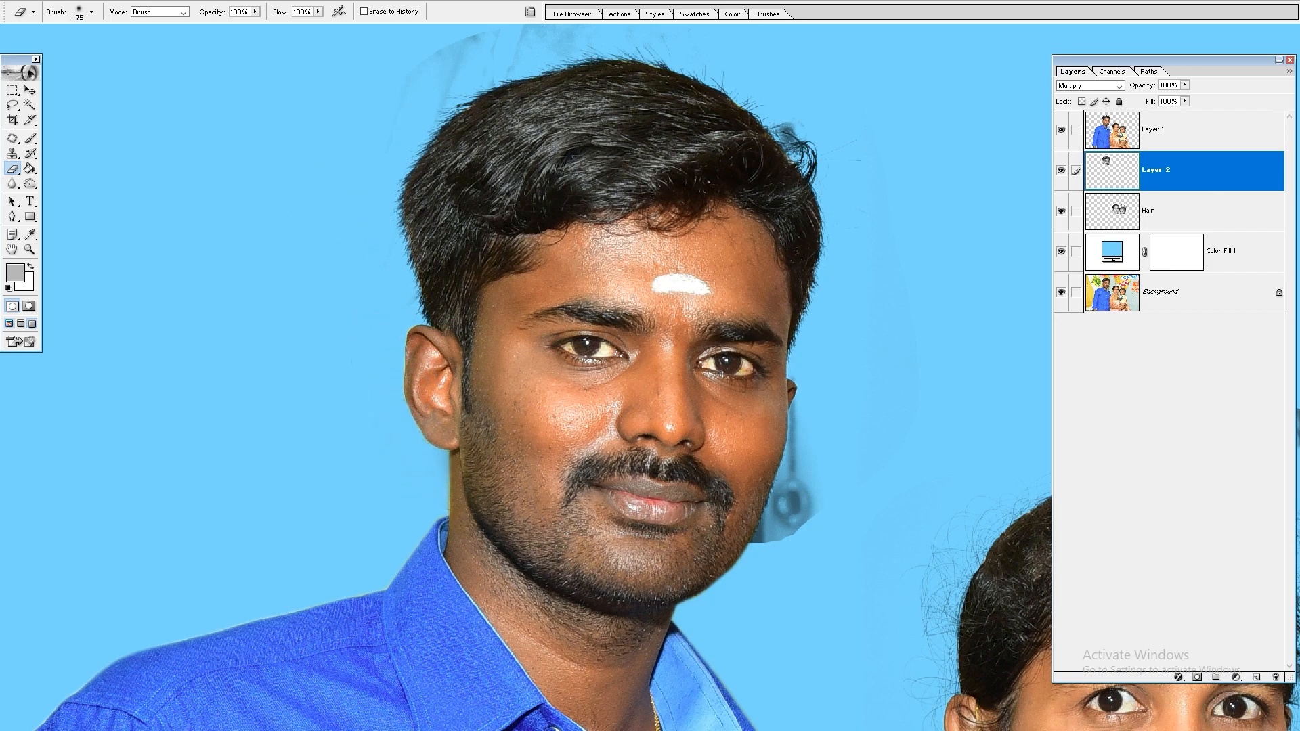
pyautogui.moveTo(799, 501)
pyautogui.mouseDown()
pyautogui.moveTo(759, 538)
pyautogui.moveTo(789, 415)
pyautogui.mouseUp()
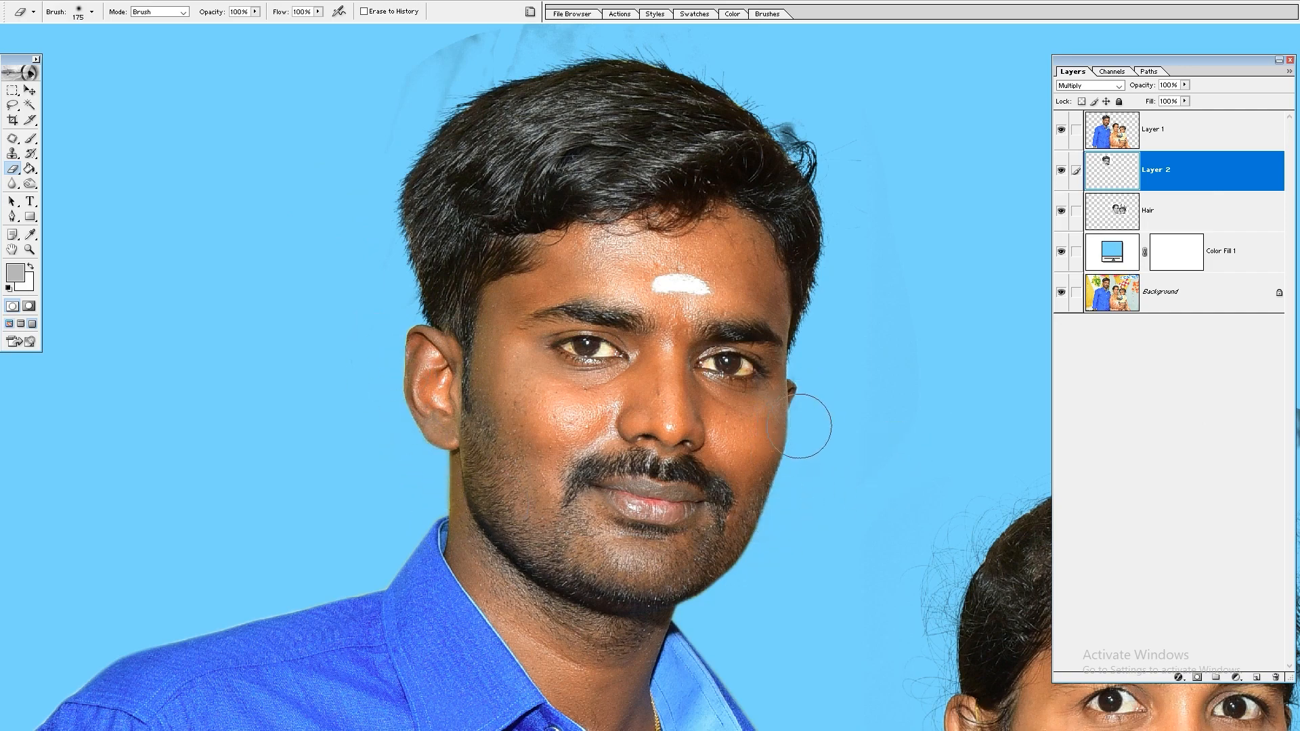
# Step: Erase the faint backdrop traces around the top of the man's hair on Layer 2, with the eraser reduced to 20 px near the curl
pyautogui.scroll(3, 750, 426)
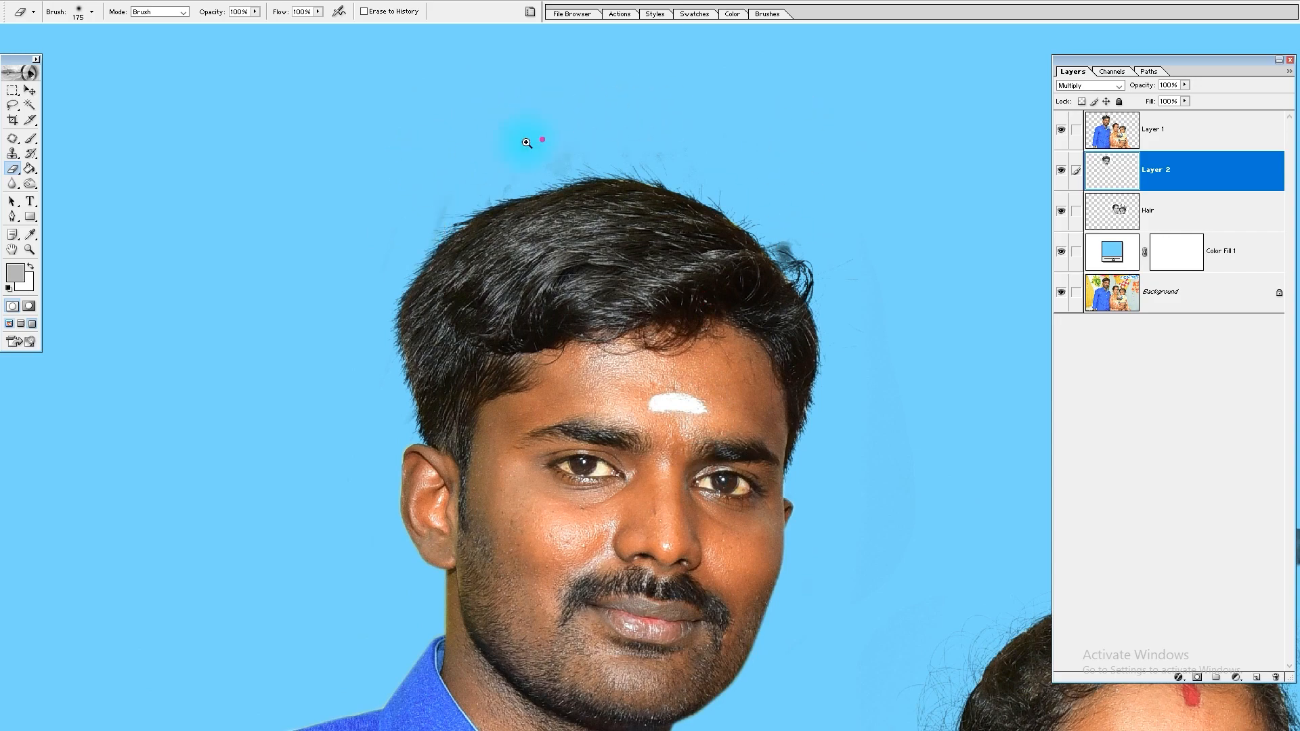
pyautogui.click(503, 149)
pyautogui.press('[')
pyautogui.press('[')
pyautogui.press('[')
pyautogui.press('[')
pyautogui.press('[')
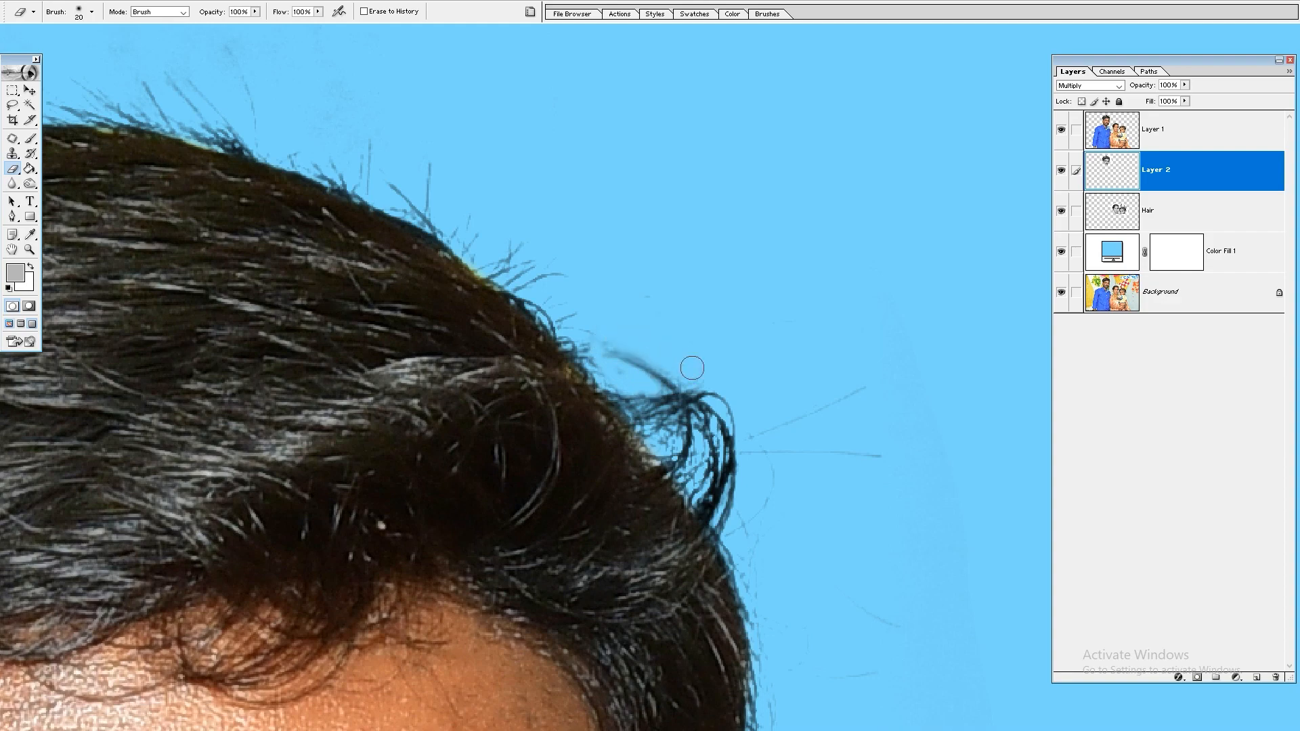
pyautogui.hotkey('ctrl', '0')
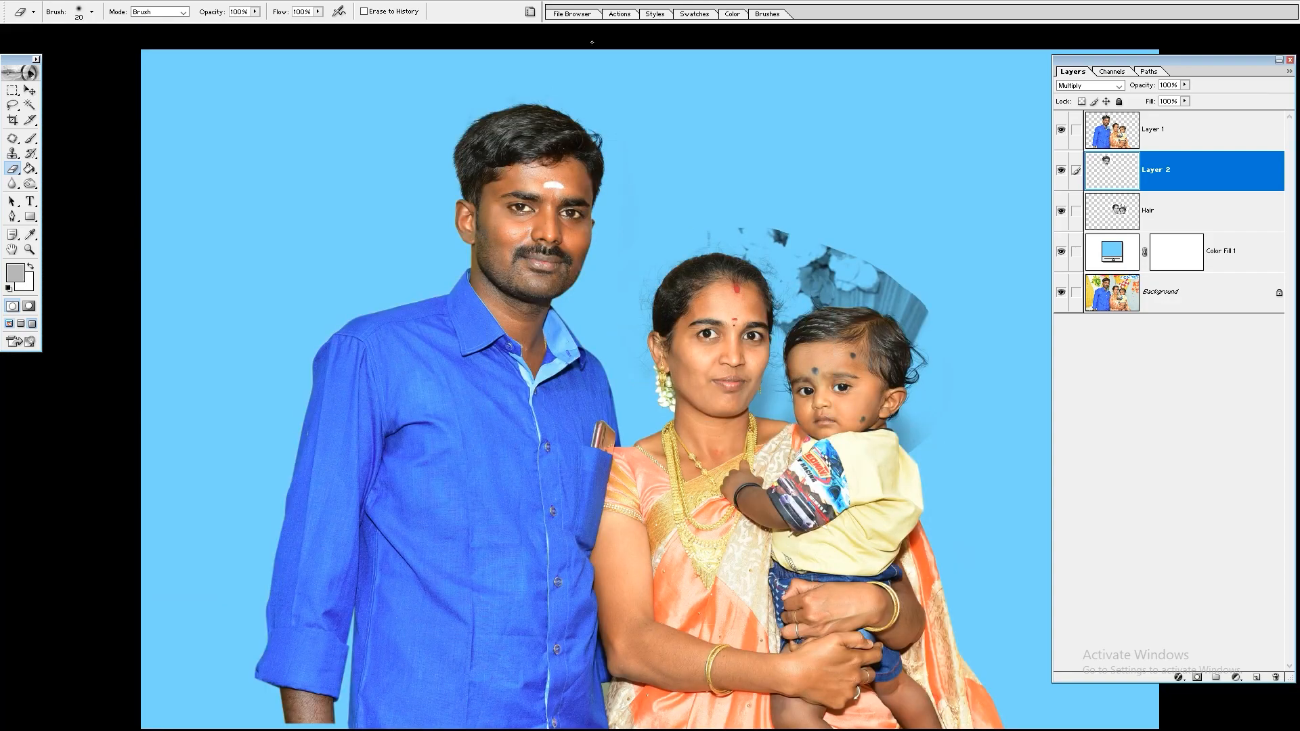
# Step: Lasso the gap between the woman's cheek and the child's face, and try to apply Curves to it on Layer 2
pyautogui.moveTo(670, 158); pyautogui.dragTo(1068, 483)
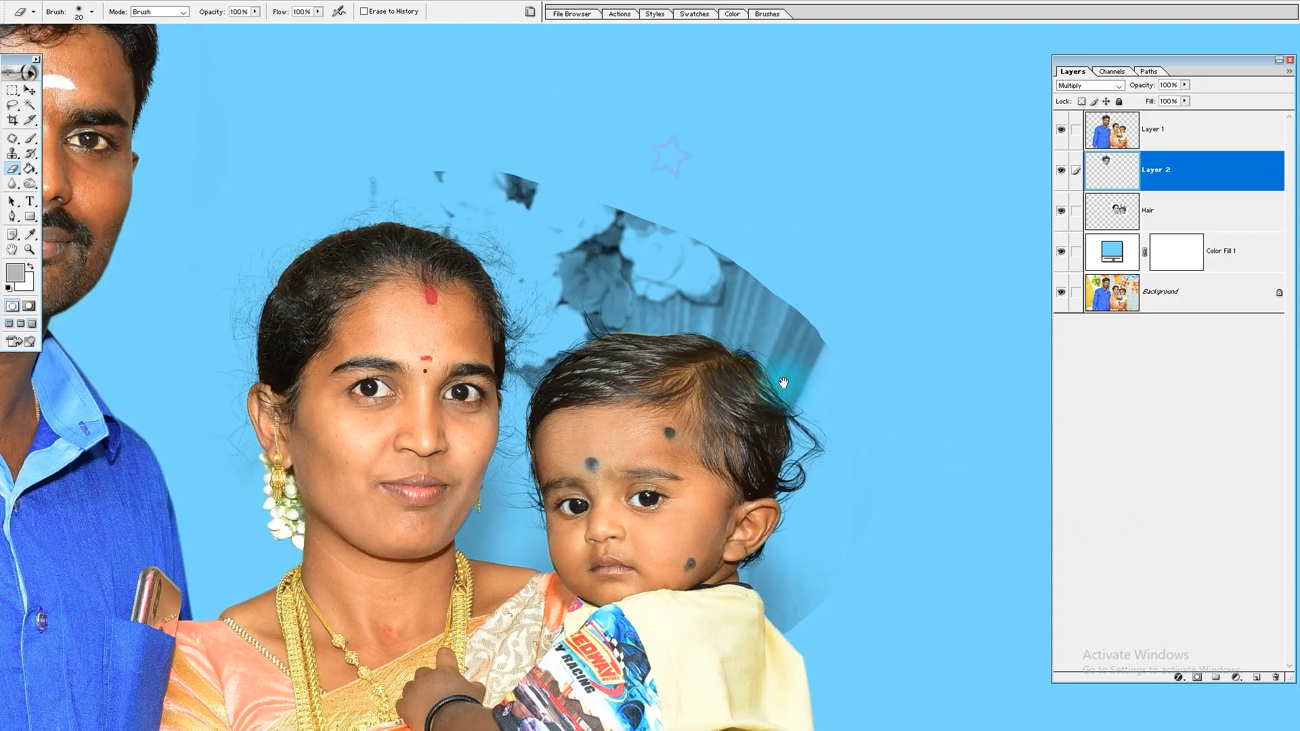
pyautogui.moveTo(783, 385); pyautogui.dragTo(833, 460)
pyautogui.moveTo(745, 373); pyautogui.dragTo(799, 245)
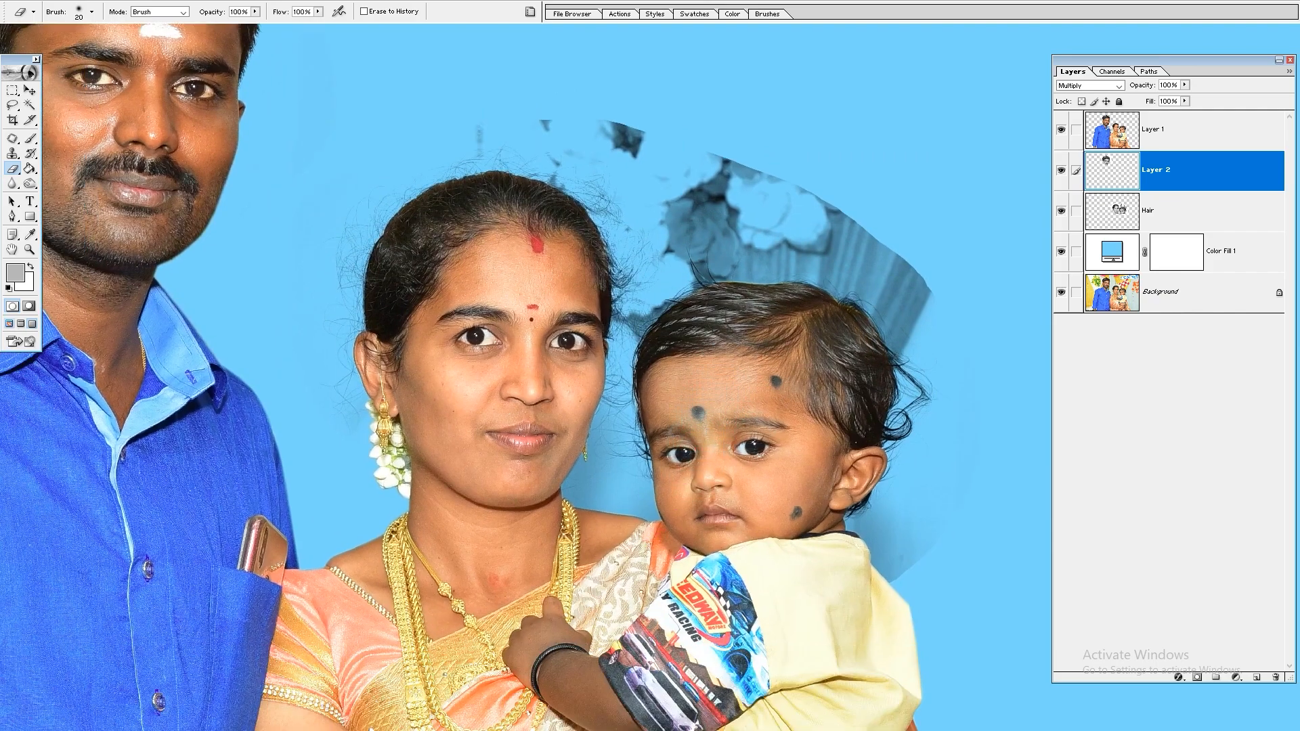
pyautogui.moveTo(806, 191); pyautogui.dragTo(538, 489)
pyautogui.moveTo(649, 487); pyautogui.dragTo(737, 334)
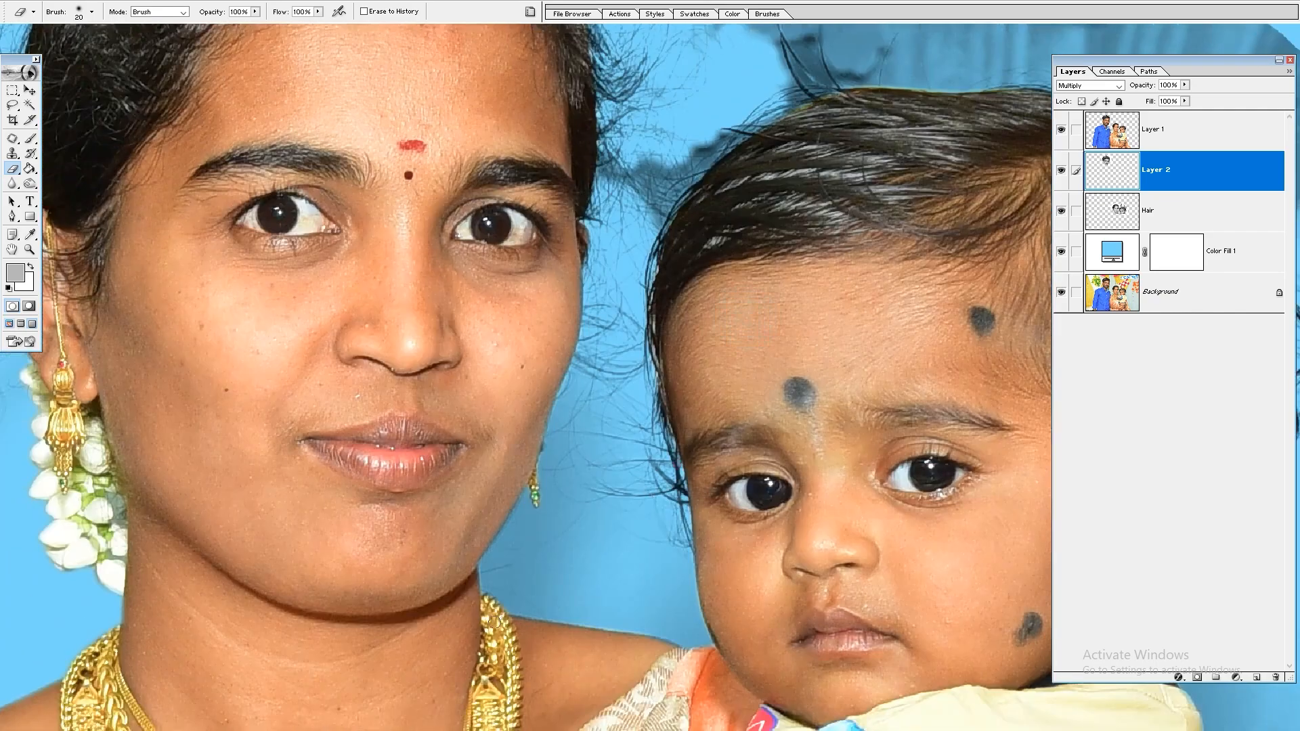
pyautogui.press('l')
pyautogui.moveTo(451, 605)
pyautogui.mouseDown()
pyautogui.moveTo(505, 370)
pyautogui.moveTo(572, 332)
pyautogui.moveTo(668, 394)
pyautogui.moveTo(575, 723)
pyautogui.mouseUp()
pyautogui.hotkey('ctrl', 'l')
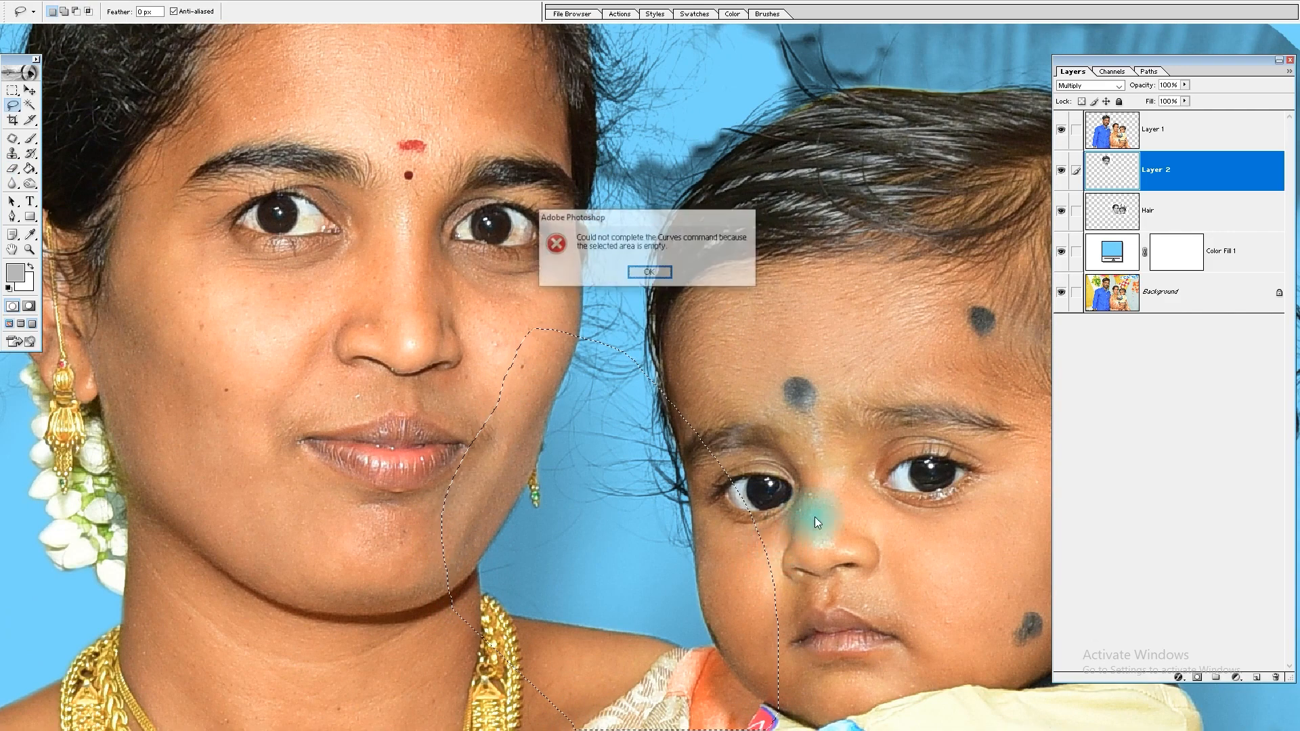
pyautogui.click(649, 273)
# Step: Apply Curves to the selected gap on the Hair layer with the white point sampled from the backdrop between the woman and the child
pyautogui.click(1190, 215)
pyautogui.hotkey('ctrl', 'm')
pyautogui.click(1177, 366)
pyautogui.click(554, 551)
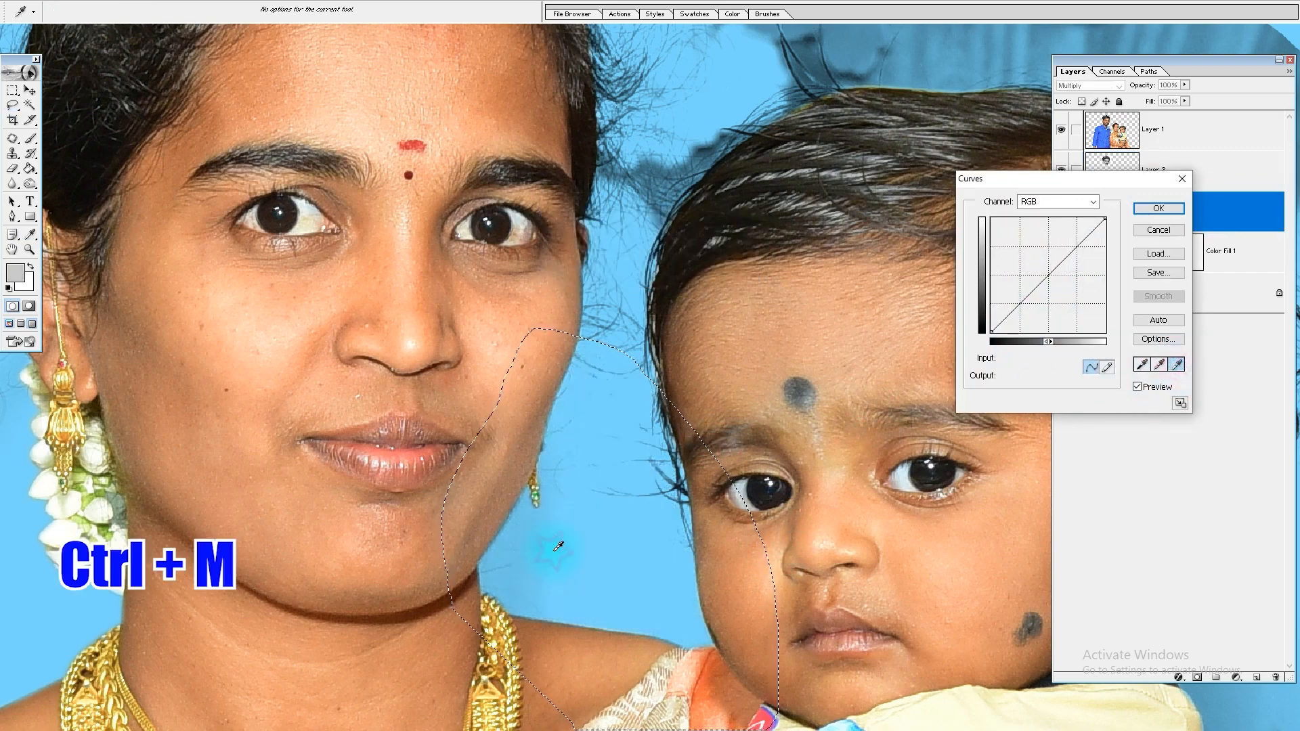
pyautogui.click(612, 402)
pyautogui.click(596, 446)
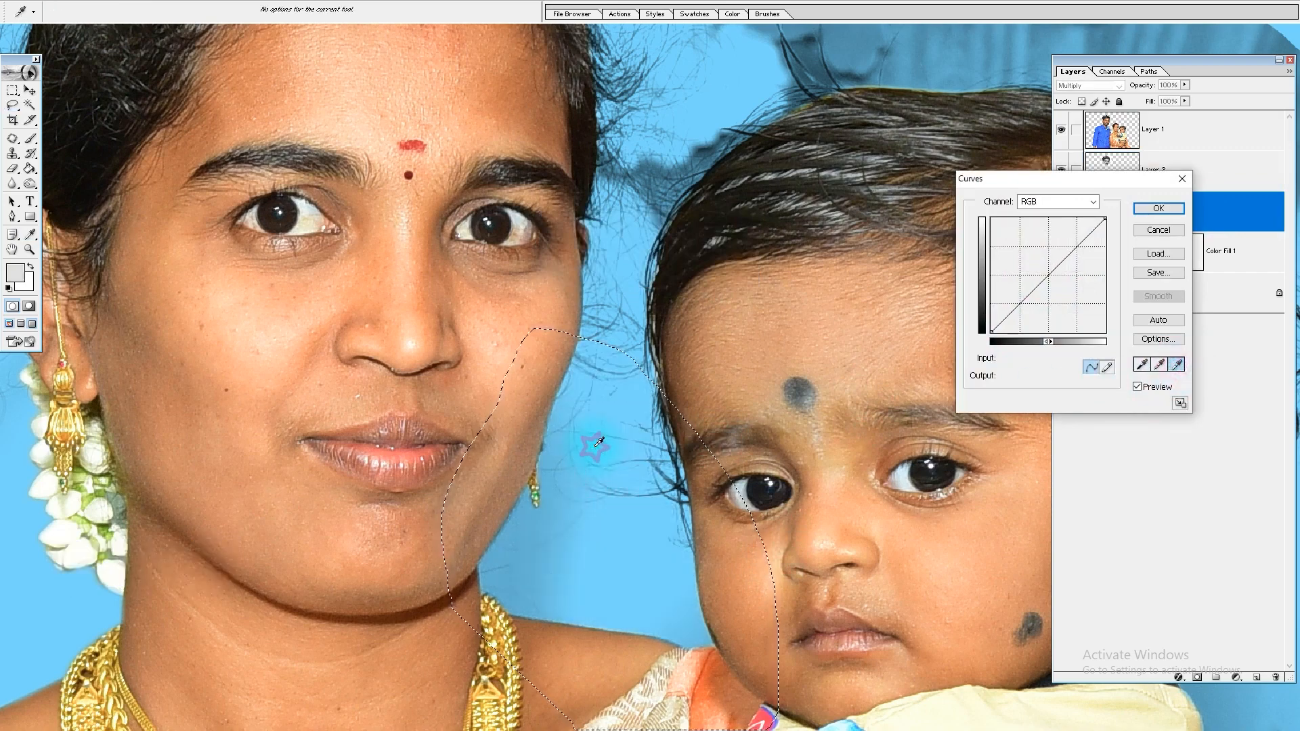
pyautogui.press('Return')
pyautogui.hotkey('ctrl', 'd')
# Step: Erase the shaded remnant beside the woman's neck on the Hair layer with a 250 px eraser
pyautogui.press('e')
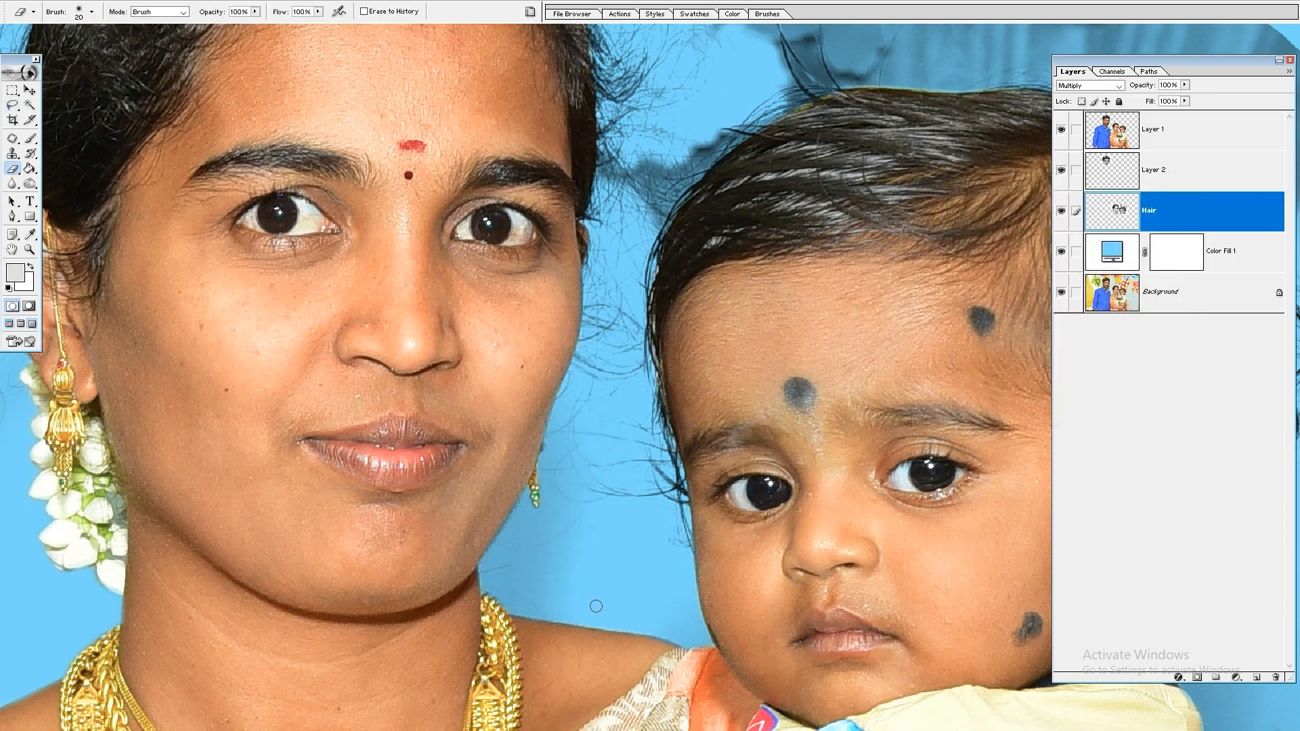
pyautogui.press(']')
pyautogui.press(']')
pyautogui.press(']')
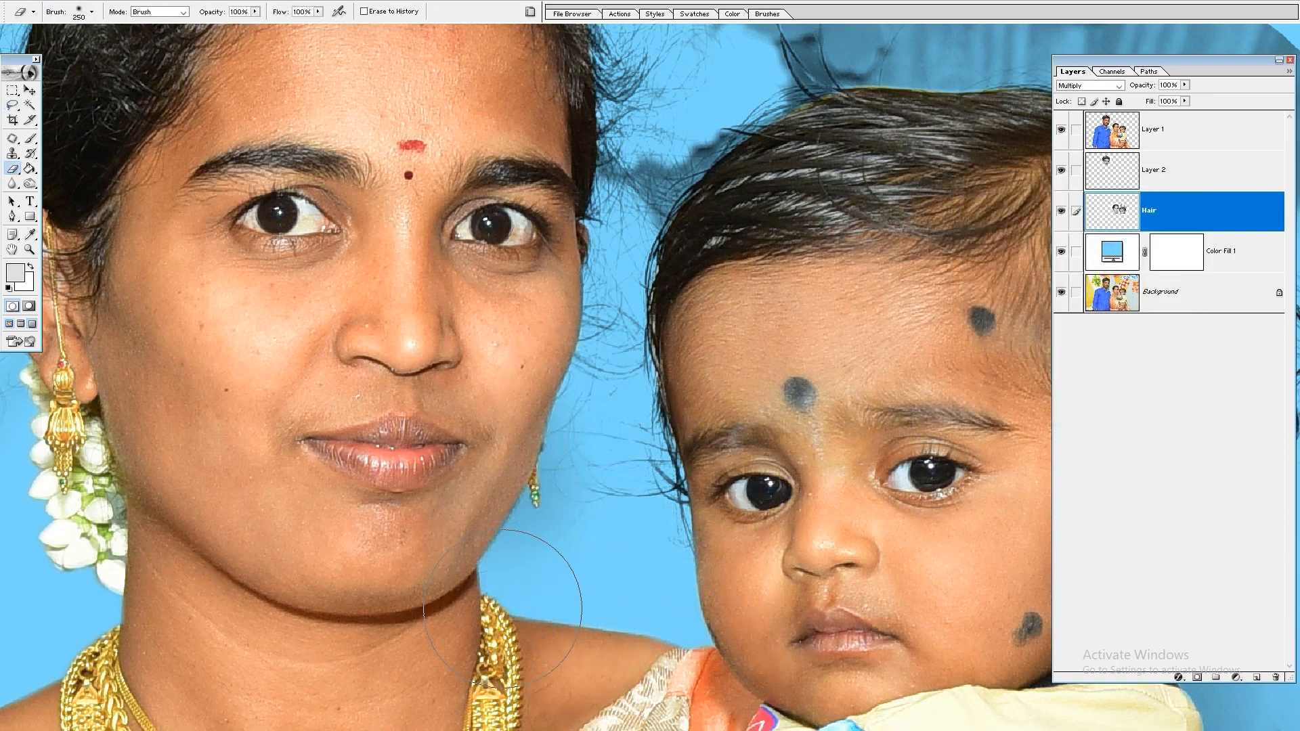
pyautogui.moveTo(713, 493); pyautogui.dragTo(548, 724)
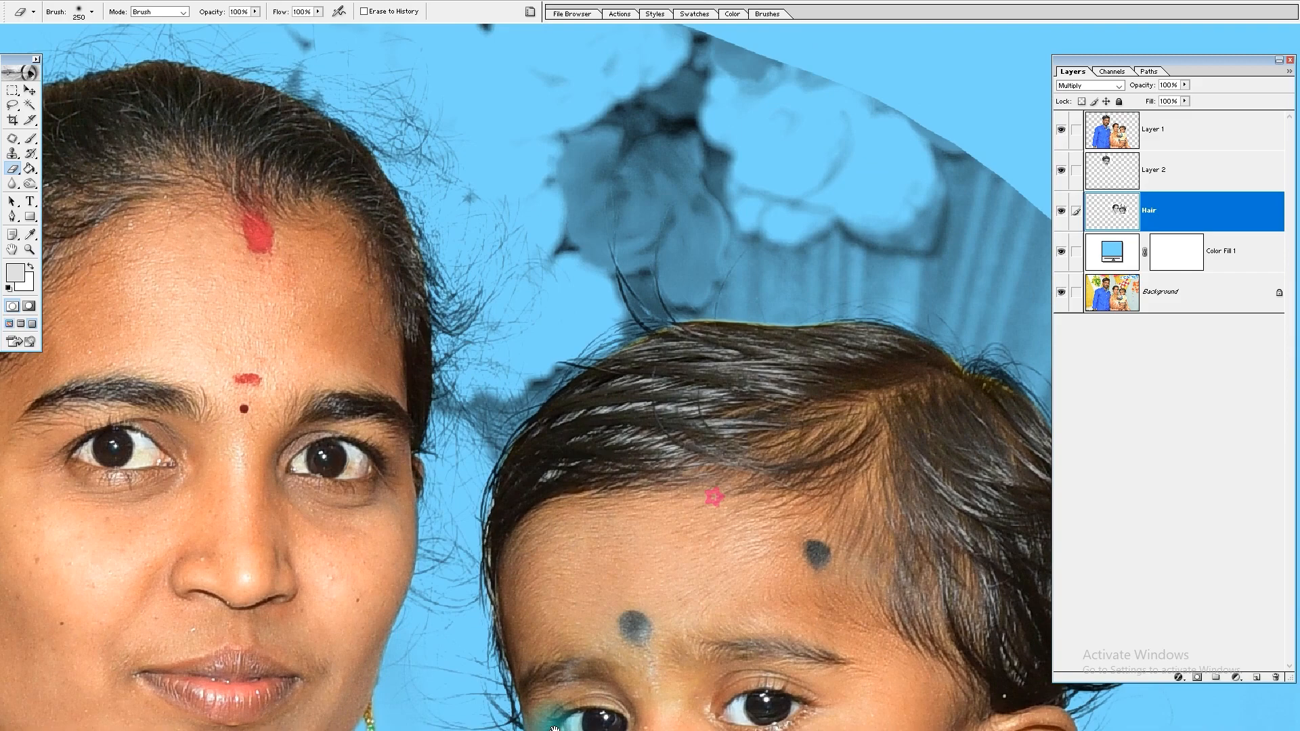
# Step: Lasso the grey backdrop patch above the child's head on the Hair layer, extending the selection around the loose curl behind the head
pyautogui.moveTo(635, 424); pyautogui.dragTo(642, 546)
pyautogui.moveTo(397, 269); pyautogui.dragTo(521, 438)
pyautogui.moveTo(644, 246)
pyautogui.mouseDown()
pyautogui.moveTo(562, 256)
pyautogui.moveTo(549, 228)
pyautogui.moveTo(457, 253)
pyautogui.moveTo(505, 258)
pyautogui.moveTo(351, 208)
pyautogui.moveTo(246, 203)
pyautogui.mouseUp()
pyautogui.moveTo(795, 313); pyautogui.dragTo(411, 88)
pyautogui.scroll(-4, 569, 291)
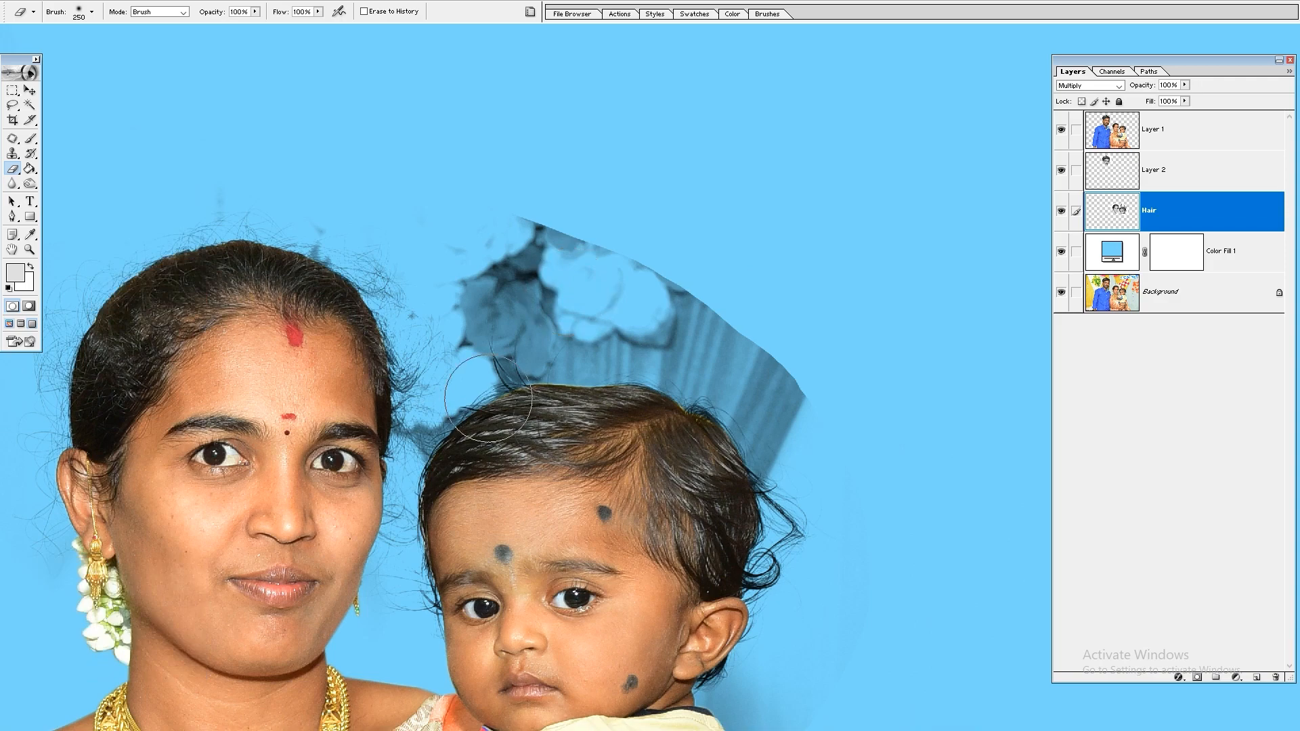
pyautogui.press('l')
pyautogui.moveTo(717, 165); pyautogui.dragTo(327, 563)
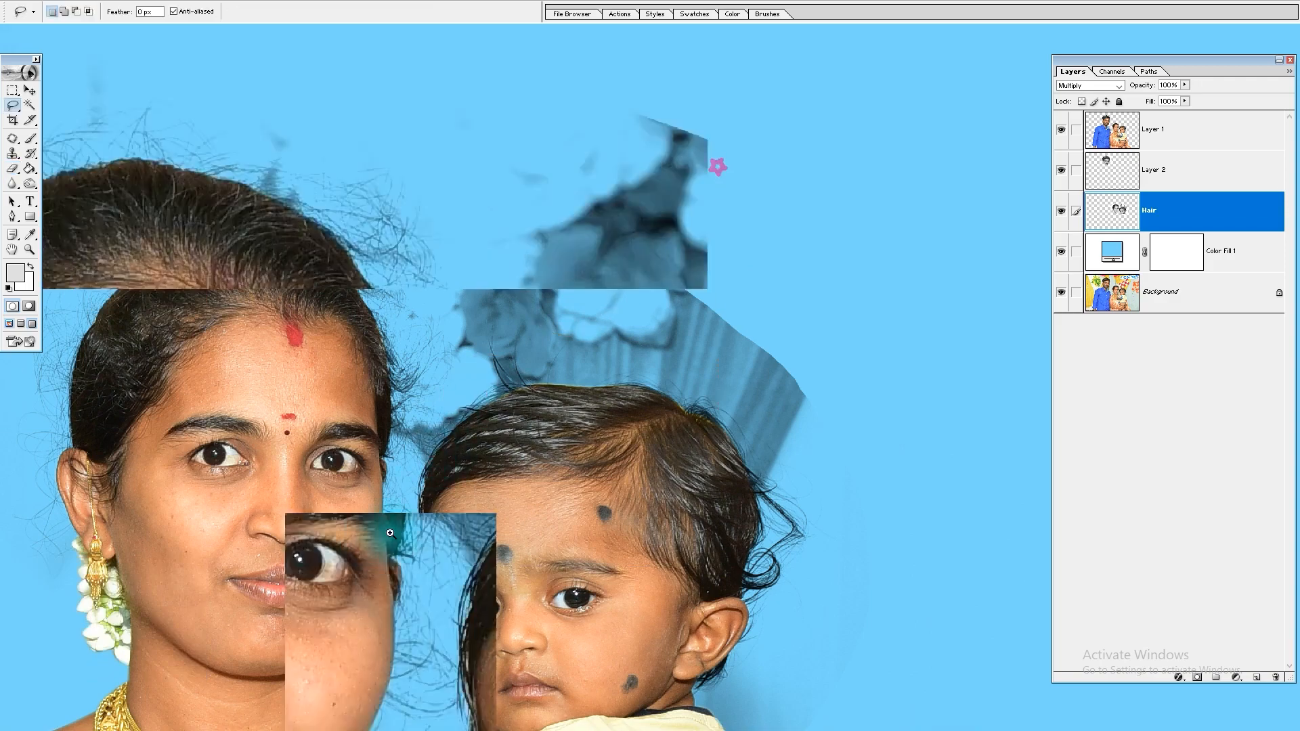
pyautogui.moveTo(422, 524); pyautogui.dragTo(450, 481)
pyautogui.moveTo(505, 517); pyautogui.dragTo(442, 439)
pyautogui.moveTo(573, 394); pyautogui.dragTo(619, 414)
pyautogui.moveTo(670, 319); pyautogui.dragTo(659, 405)
pyautogui.moveTo(631, 487); pyautogui.dragTo(596, 414)
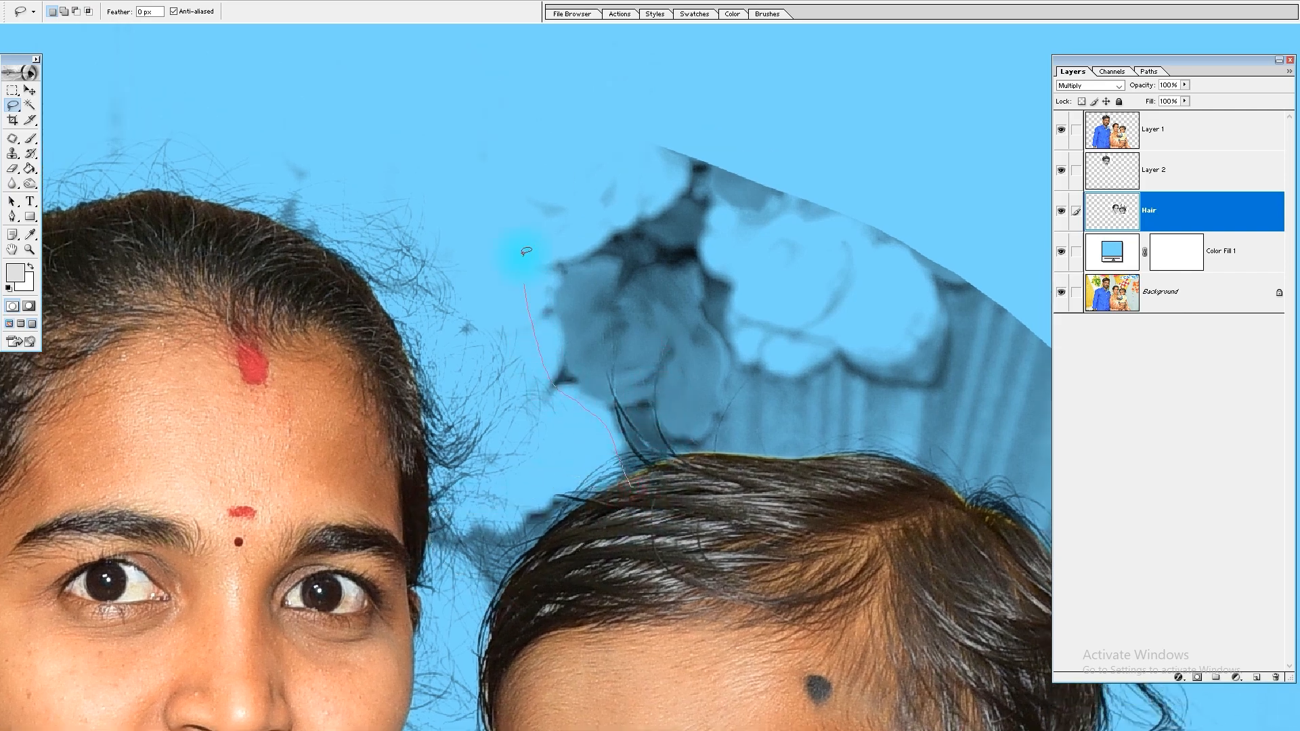
pyautogui.moveTo(867, 158); pyautogui.dragTo(491, 79)
pyautogui.moveTo(490, 79); pyautogui.dragTo(676, 146)
pyautogui.moveTo(764, 527)
pyautogui.mouseDown()
pyautogui.moveTo(708, 563)
pyautogui.moveTo(717, 585)
pyautogui.moveTo(720, 406)
pyautogui.mouseUp()
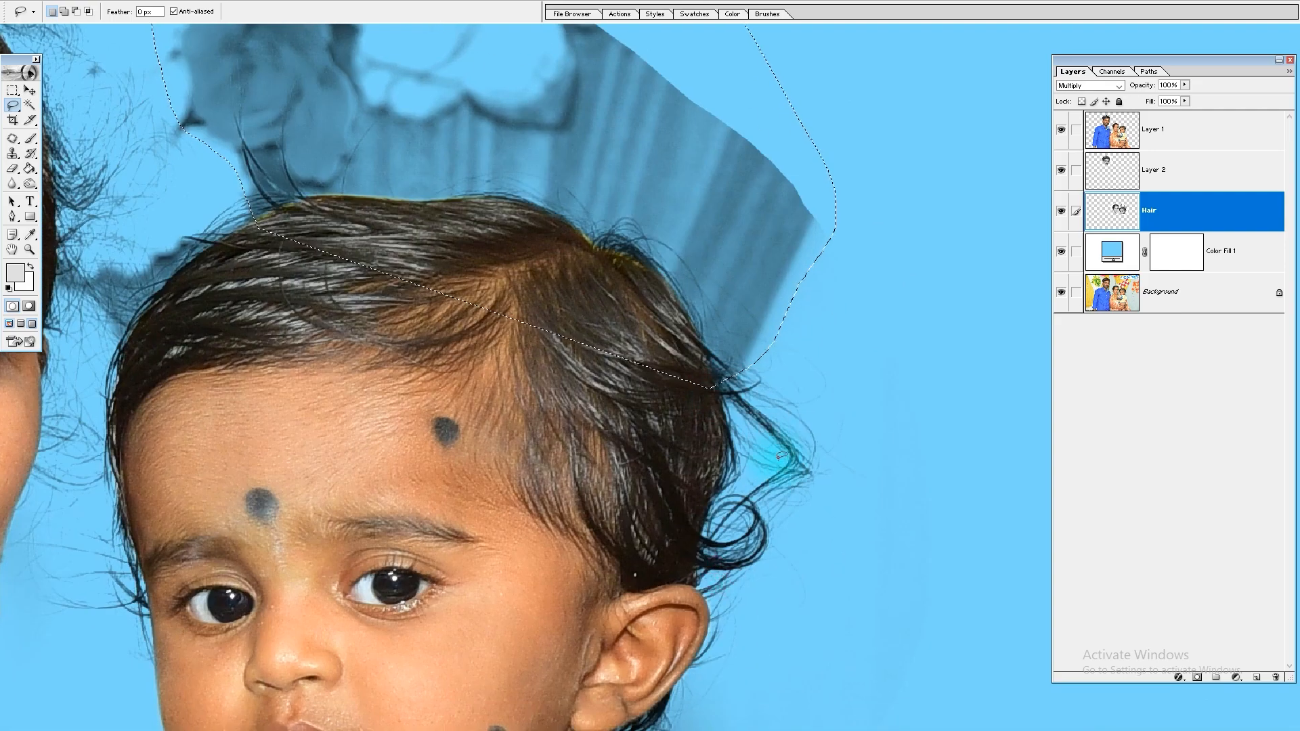
pyautogui.moveTo(728, 327)
pyautogui.mouseDown()
pyautogui.moveTo(811, 483)
pyautogui.moveTo(655, 400)
pyautogui.mouseUp()
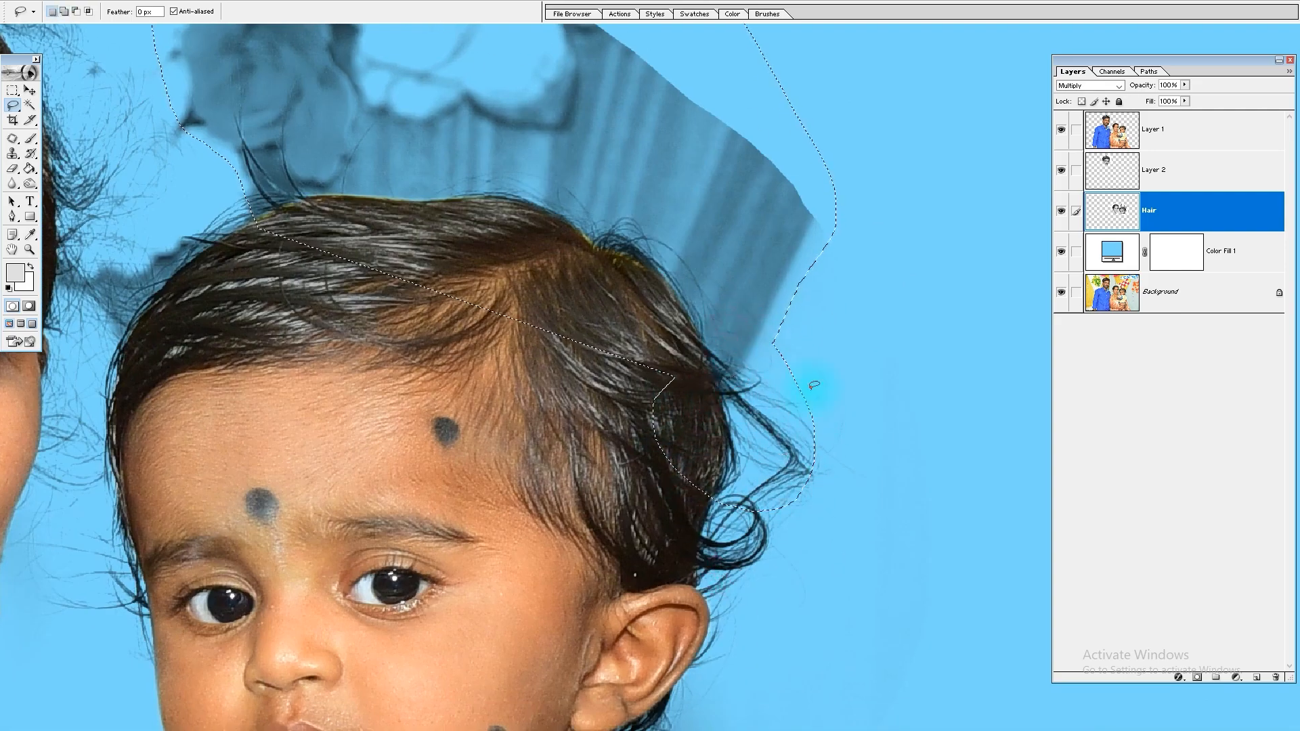
# Step: Try Curves on the selection above the child's head with the white point sampled from the striped backdrop, and undo it
pyautogui.hotkey('ctrl', 'm')
pyautogui.click(1176, 365)
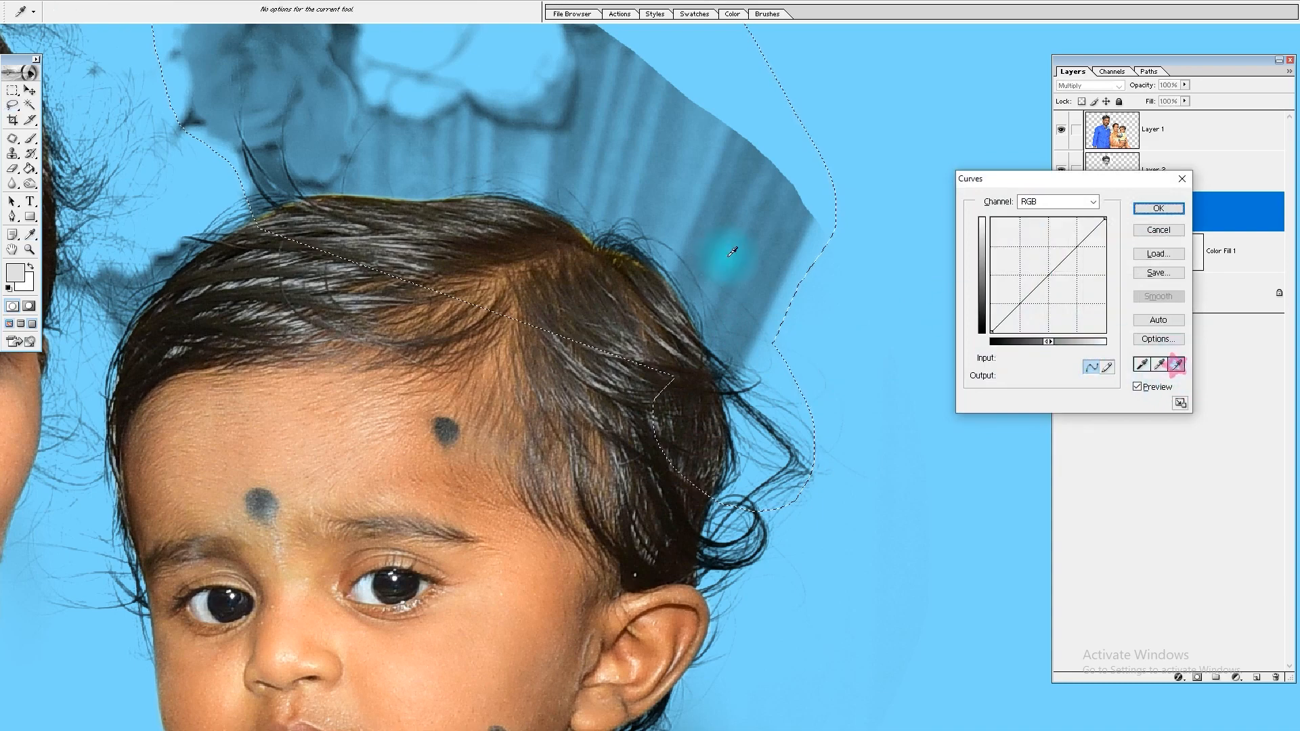
pyautogui.click(733, 252)
pyautogui.click(846, 301)
pyautogui.press('Return')
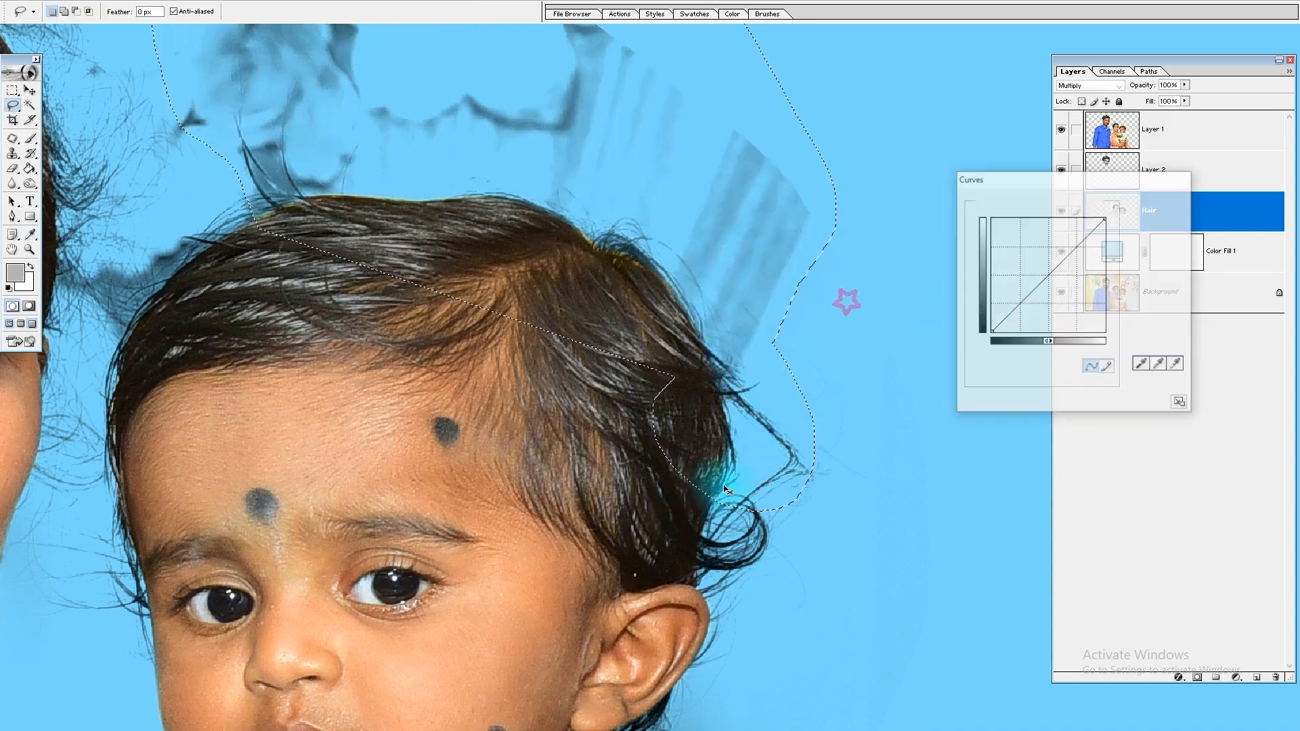
pyautogui.moveTo(880, 331); pyautogui.dragTo(606, 545)
pyautogui.hotkey('ctrl', 'z')
pyautogui.hotkey('ctrl', 'z')
pyautogui.hotkey('ctrl', 'z')
# Step: Subtract the loose curl from the selection and add the backdrop patch between the woman's hair and the child's hair
pyautogui.hotkey('ctrl', '-')
pyautogui.hotkey('ctrl', '-')
pyautogui.hotkey('ctrl', '-')
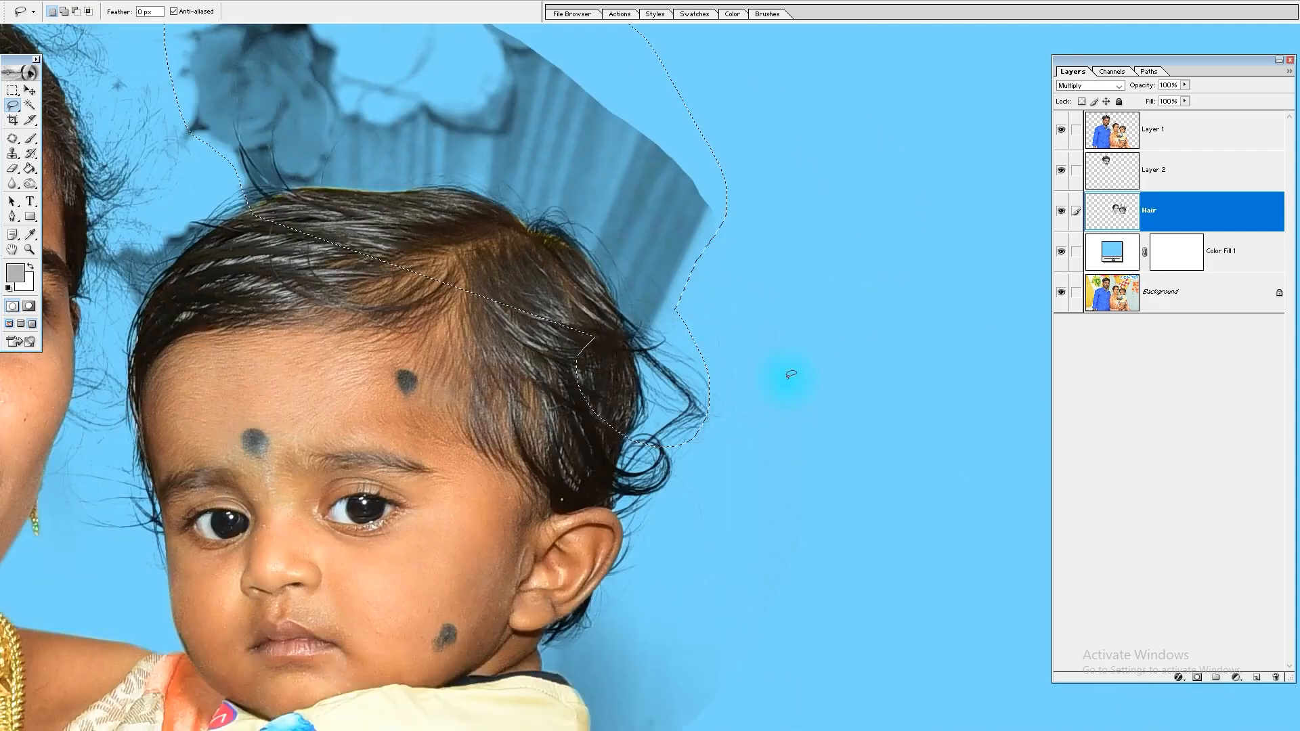
pyautogui.keyDown('alt'); pyautogui.click(574, 338); pyautogui.keyUp('alt')
pyautogui.moveTo(644, 538); pyautogui.dragTo(618, 343)
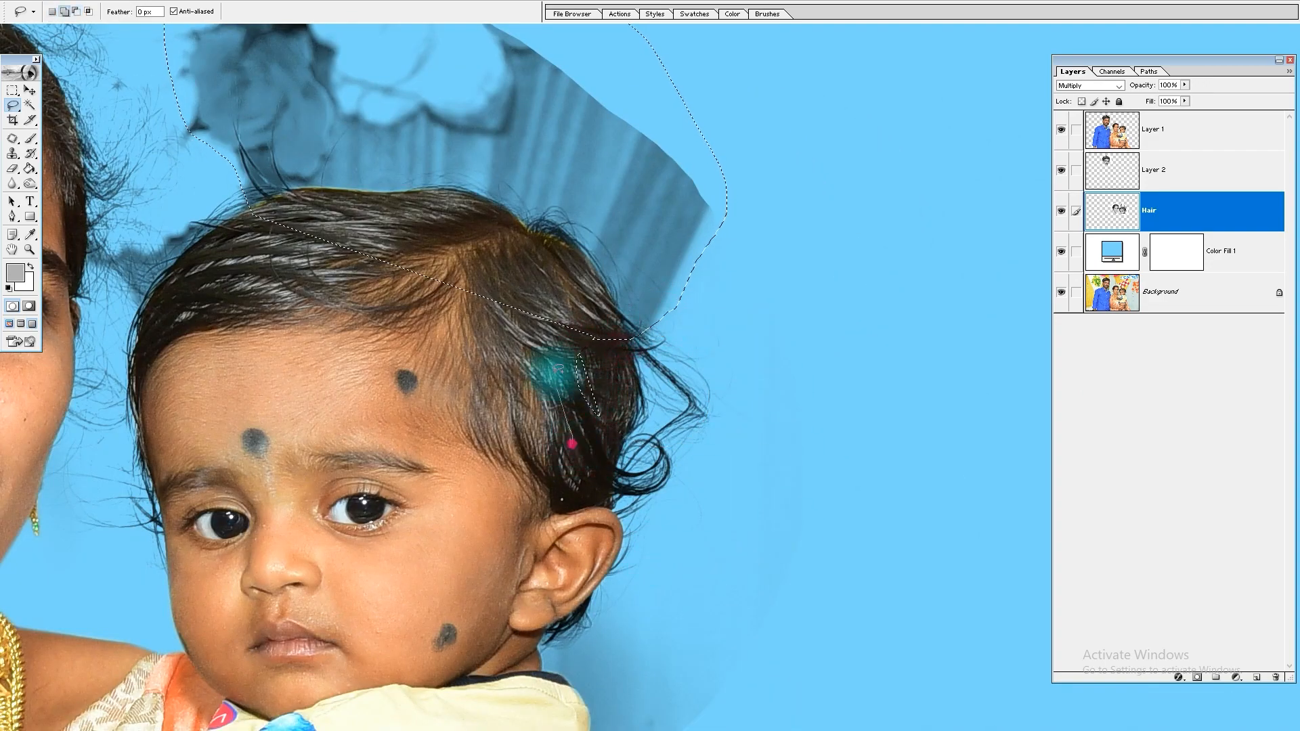
pyautogui.moveTo(622, 411); pyautogui.dragTo(622, 421)
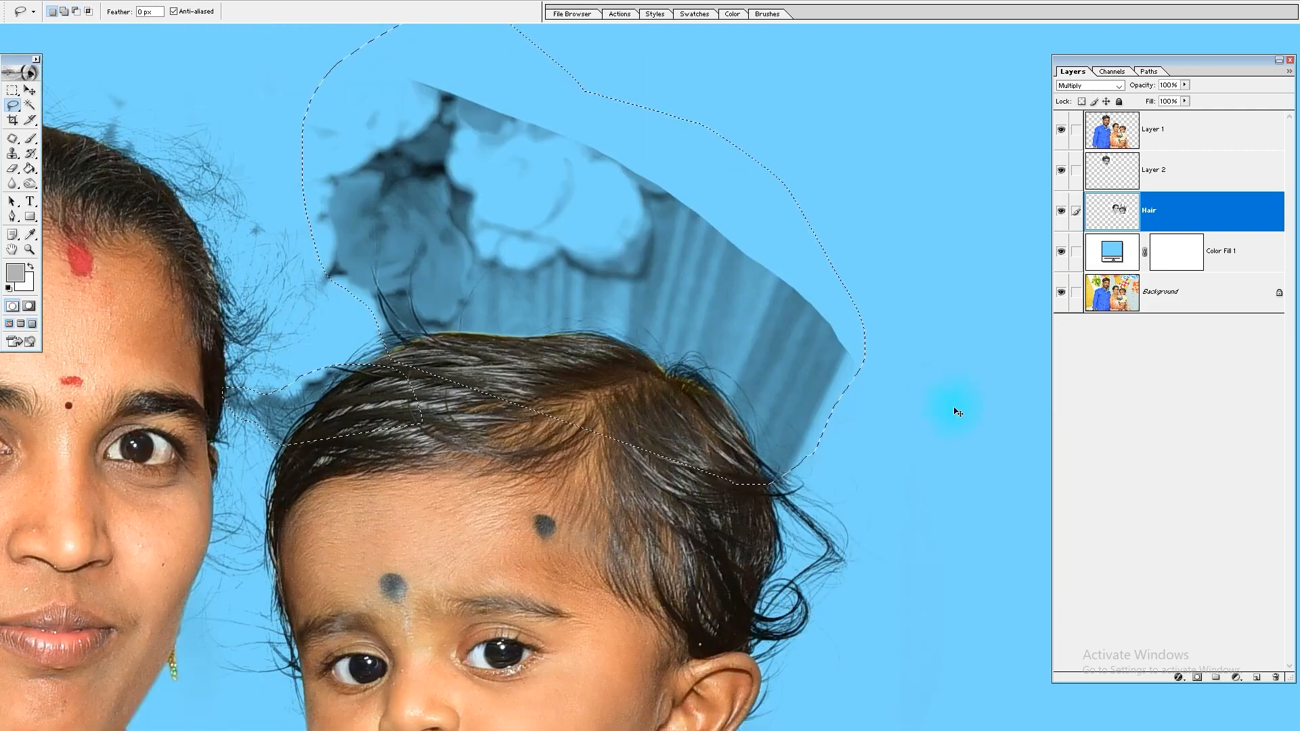
# Step: Lighten the selected backdrop above the child's head using Curves with the white point sampled from the striped backdrop, and clear the selection
pyautogui.hotkey('ctrl', 'm')
pyautogui.click(1177, 364)
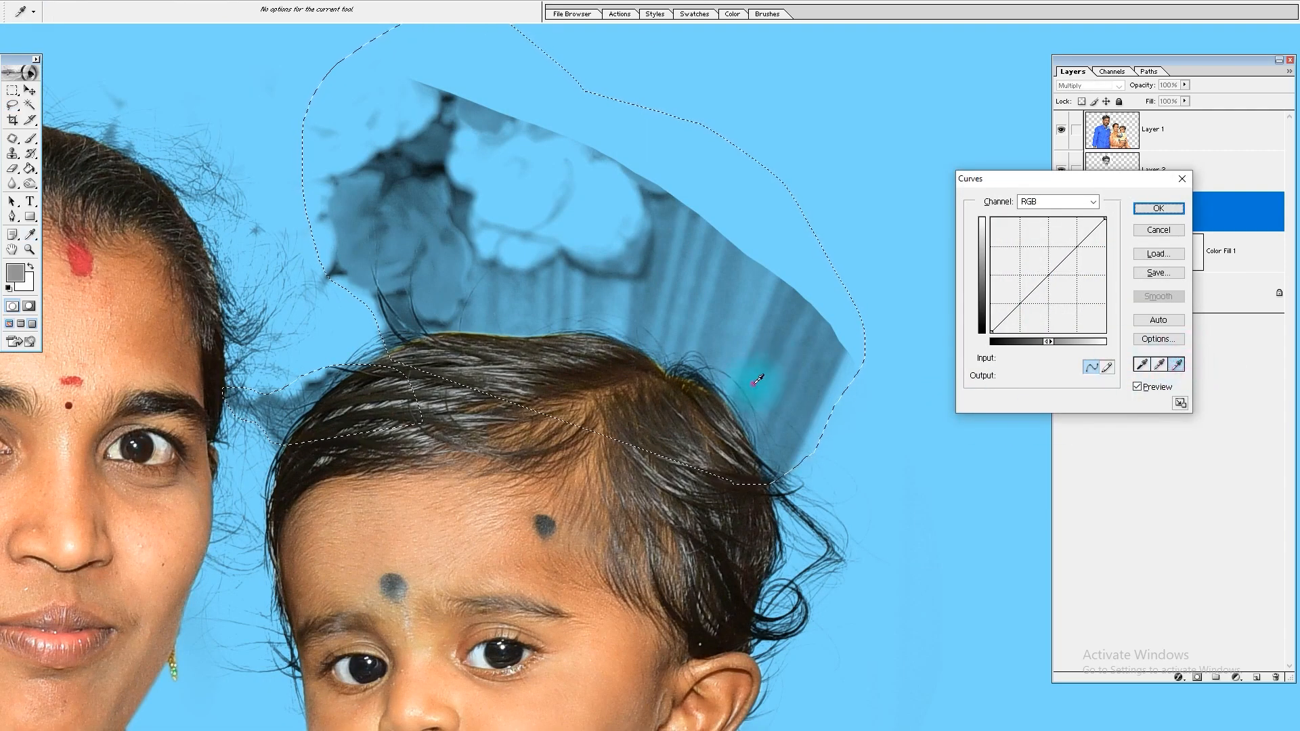
pyautogui.click(754, 376)
pyautogui.click(757, 378)
pyautogui.click(610, 302)
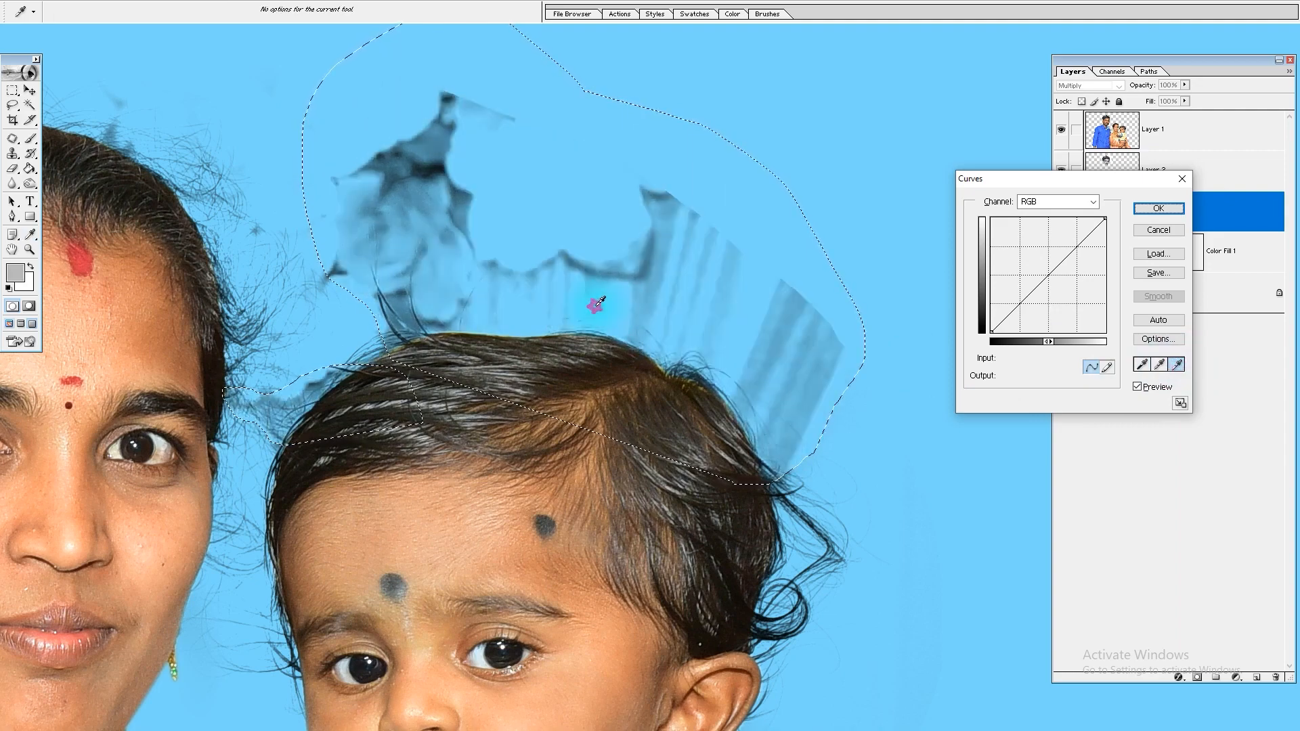
pyautogui.press('Return')
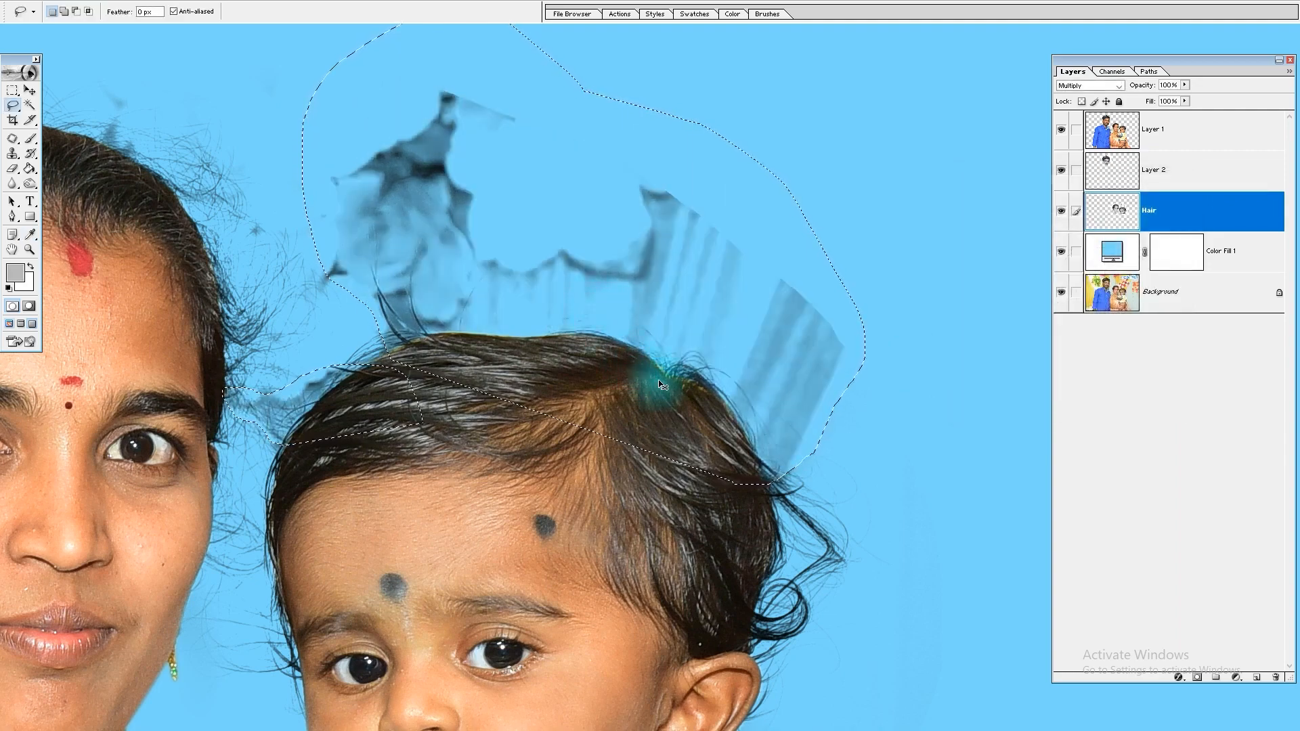
pyautogui.moveTo(872, 213); pyautogui.dragTo(421, 435)
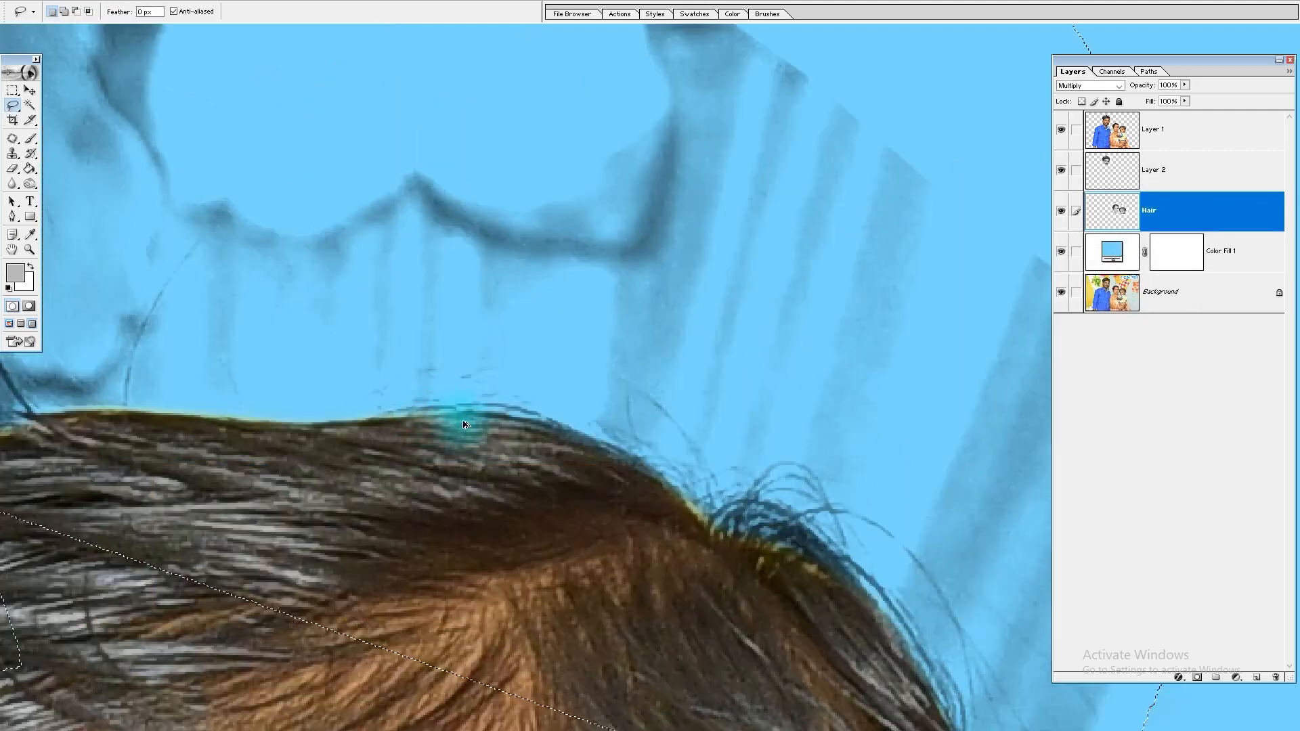
pyautogui.hotkey('ctrl', 'z')
pyautogui.hotkey('ctrl', 'z')
pyautogui.hotkey('ctrl', '-')
pyautogui.hotkey('ctrl', '-')
pyautogui.hotkey('ctrl', '-')
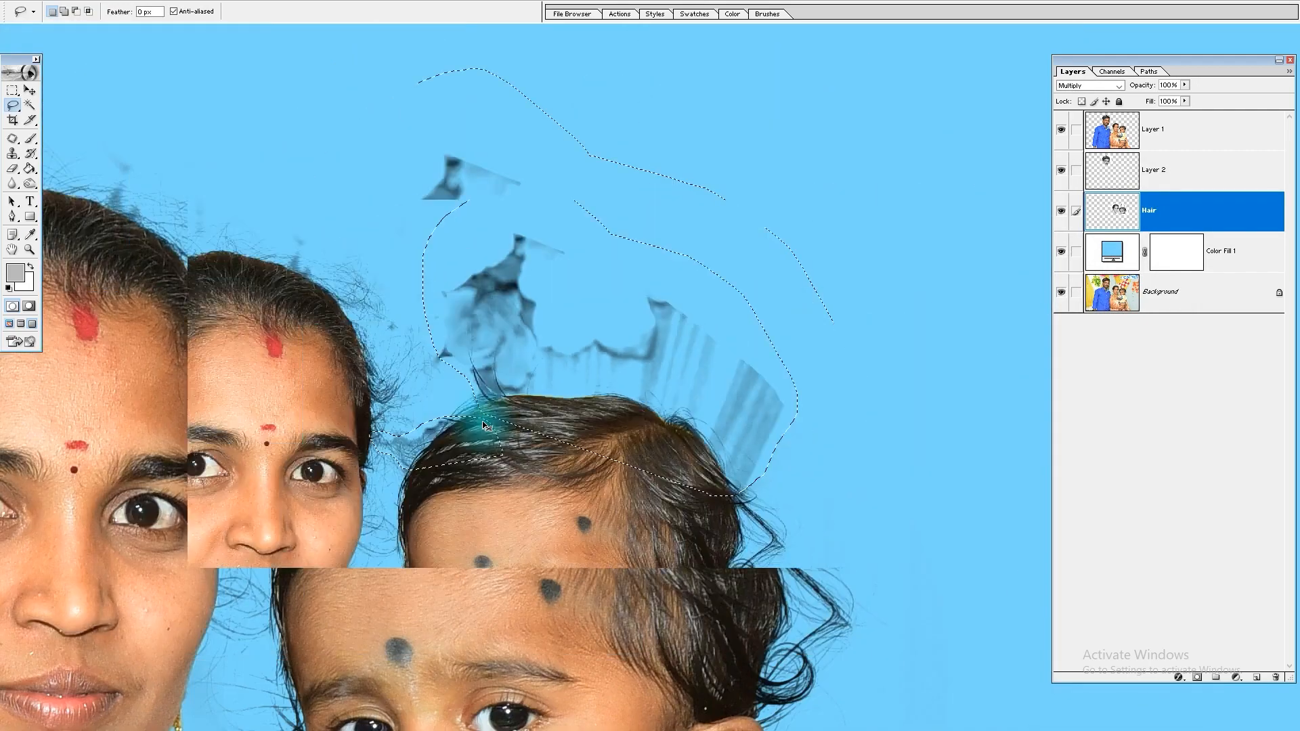
pyautogui.hotkey('ctrl', 'd')
# Step: Erase the remaining backdrop shading between the two heads and above the child's head on the Hair layer, leaving the fine strands
pyautogui.moveTo(550, 336); pyautogui.dragTo(327, 478)
pyautogui.moveTo(418, 591); pyautogui.dragTo(438, 447)
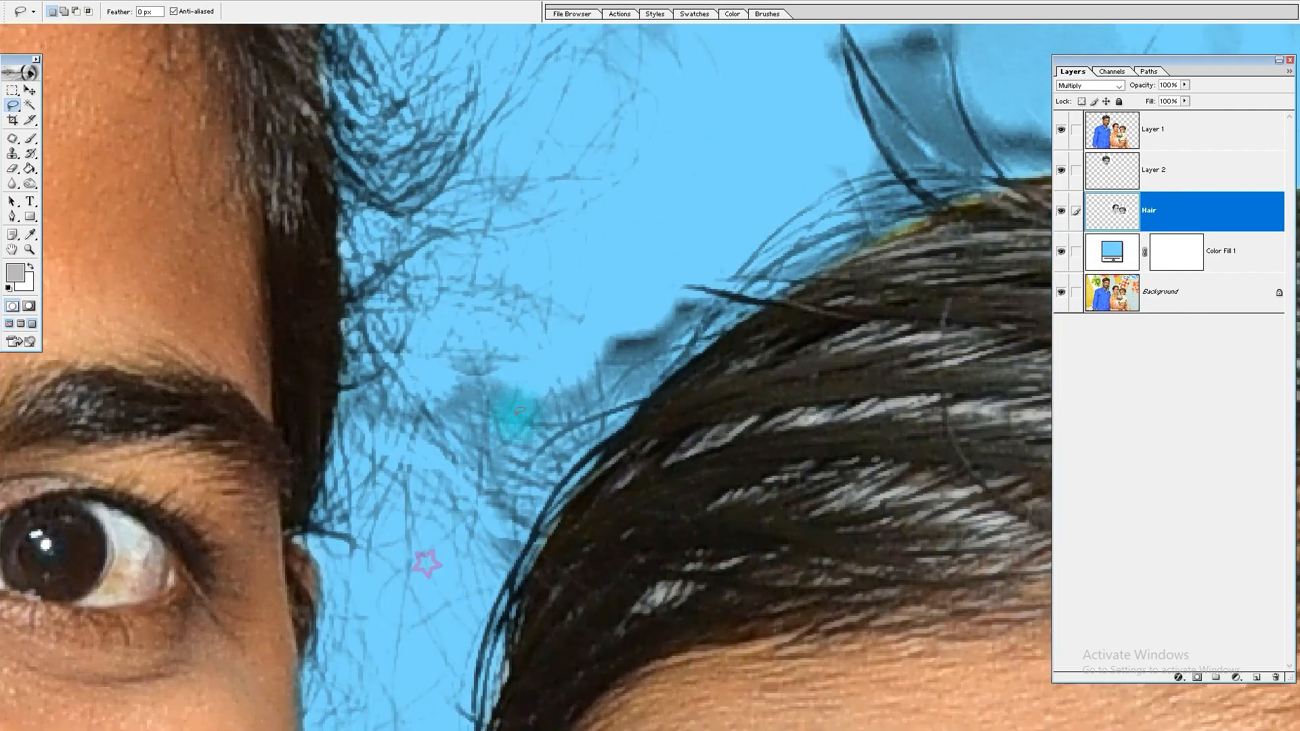
pyautogui.press('e')
pyautogui.press('[')
pyautogui.press('[')
pyautogui.press('[')
pyautogui.press('[')
pyautogui.press('[')
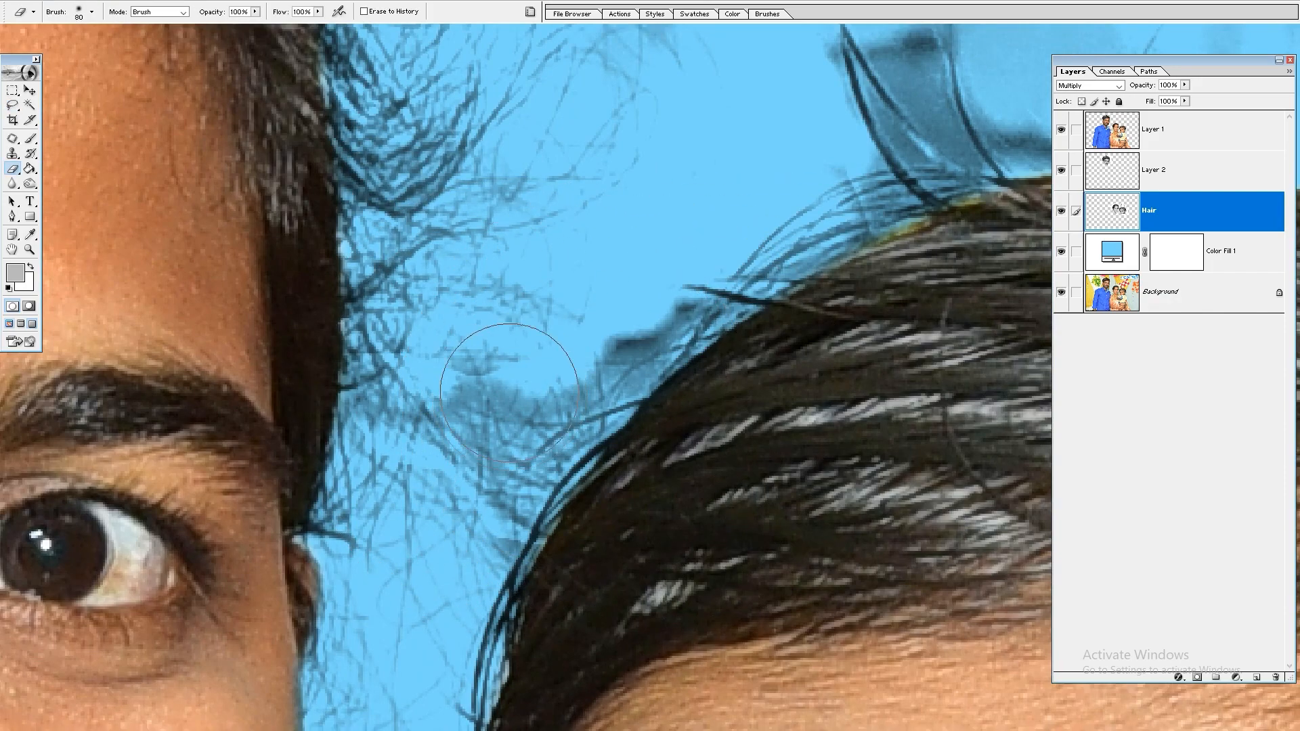
pyautogui.hotkey('ctrl', '-')
pyautogui.hotkey('ctrl', '-')
pyautogui.moveTo(529, 305); pyautogui.dragTo(308, 696)
pyautogui.moveTo(766, 200)
pyautogui.mouseDown()
pyautogui.moveTo(694, 433)
pyautogui.moveTo(865, 524)
pyautogui.moveTo(511, 356)
pyautogui.moveTo(593, 412)
pyautogui.moveTo(726, 435)
pyautogui.mouseUp()
pyautogui.moveTo(872, 483)
pyautogui.mouseDown()
pyautogui.moveTo(888, 302)
pyautogui.moveTo(624, 302)
pyautogui.moveTo(765, 210)
pyautogui.mouseUp()
pyautogui.moveTo(915, 411); pyautogui.dragTo(674, 130)
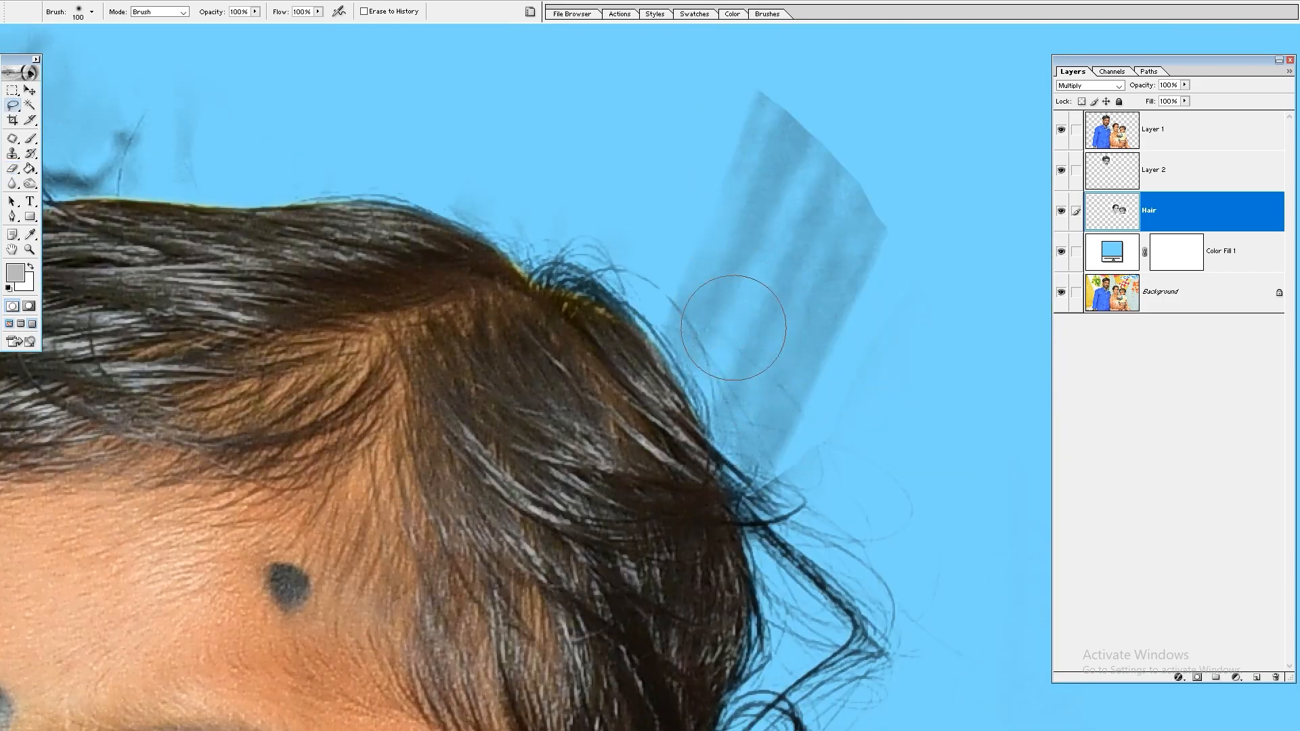
# Step: Lasso the striped backdrop patch behind the child's head, extending the selection along the loose strands at its lower end
pyautogui.moveTo(741, 332); pyautogui.dragTo(658, 352)
pyautogui.press('l')
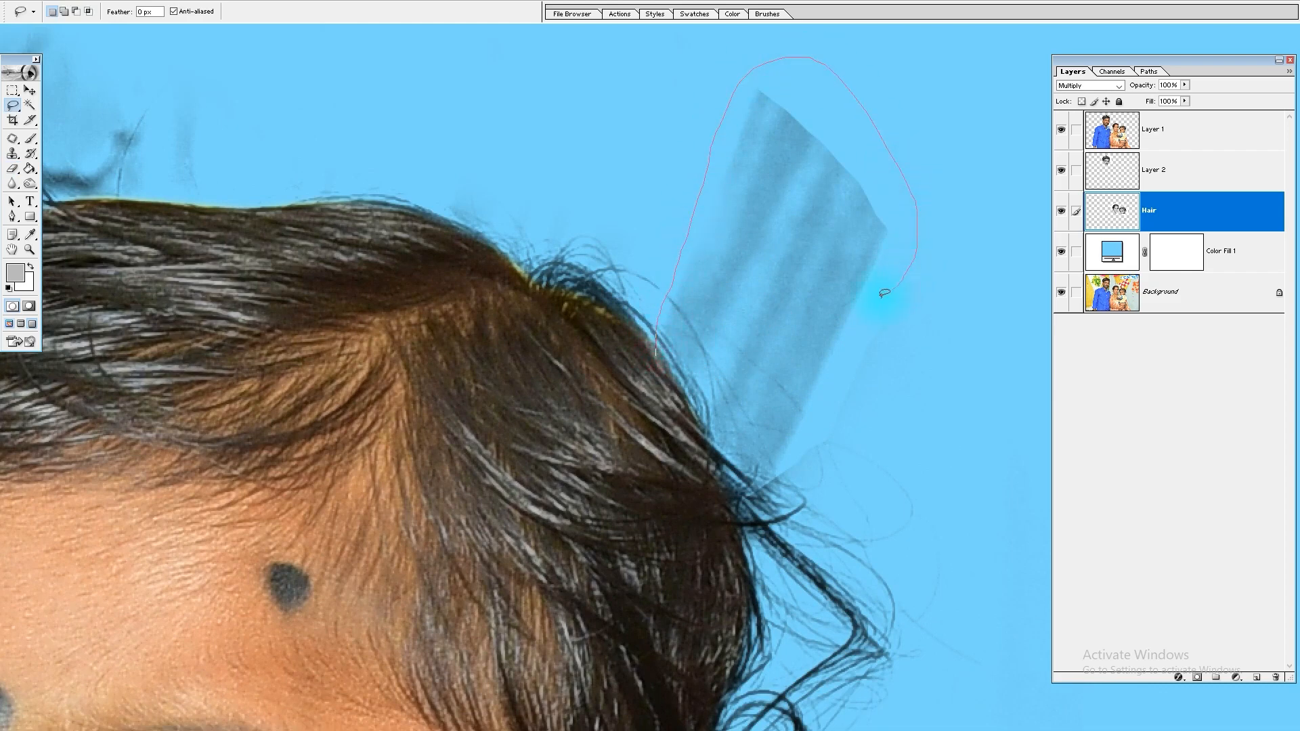
pyautogui.moveTo(812, 435); pyautogui.dragTo(705, 537)
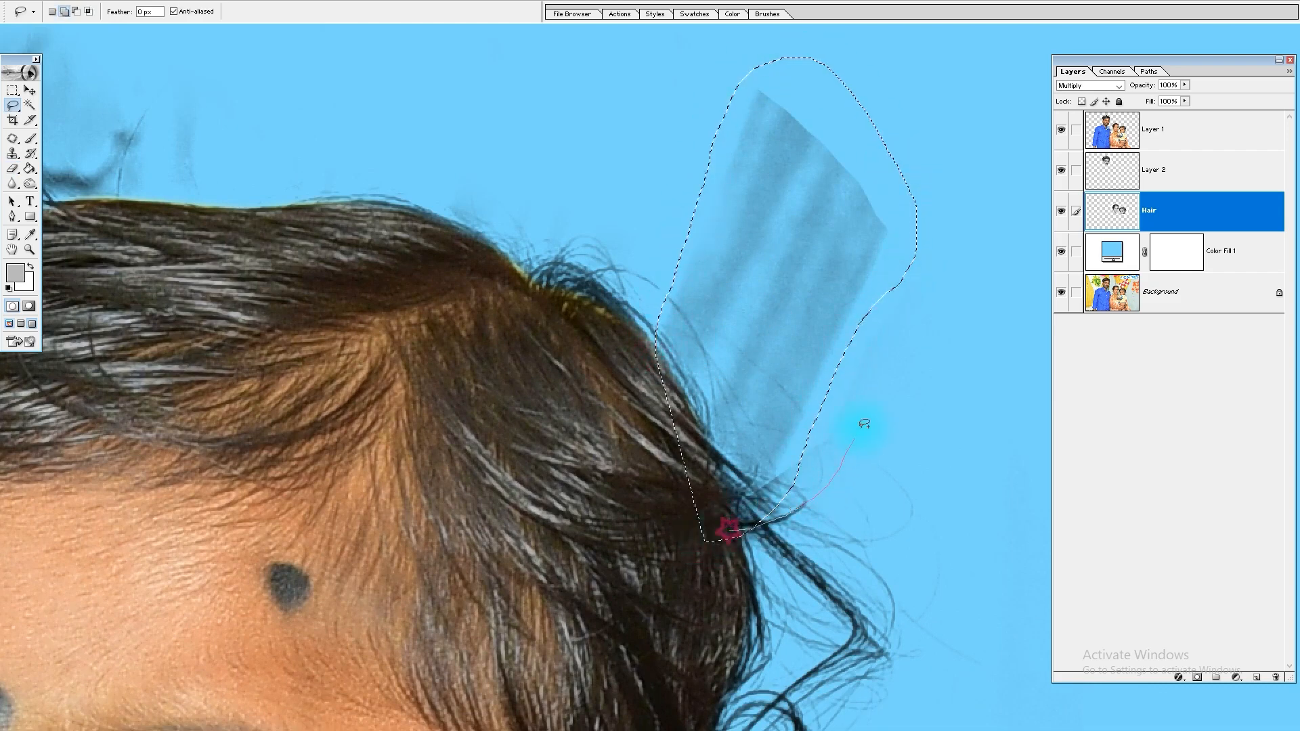
pyautogui.moveTo(786, 424); pyautogui.dragTo(825, 470)
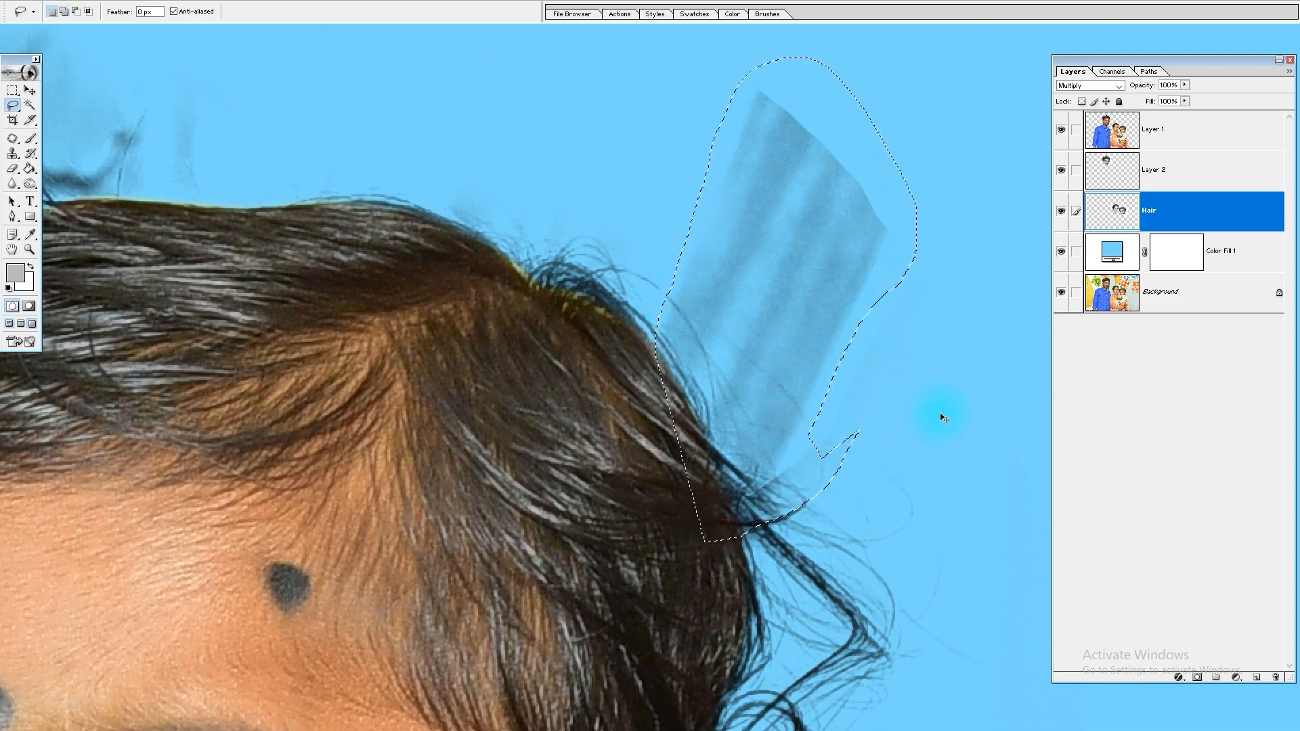
# Step: Lighten the selected striped patch using Curves with the white point sampled from its lighter stripe, and deselect it
pyautogui.hotkey('ctrl', 'm')
pyautogui.click(1167, 364)
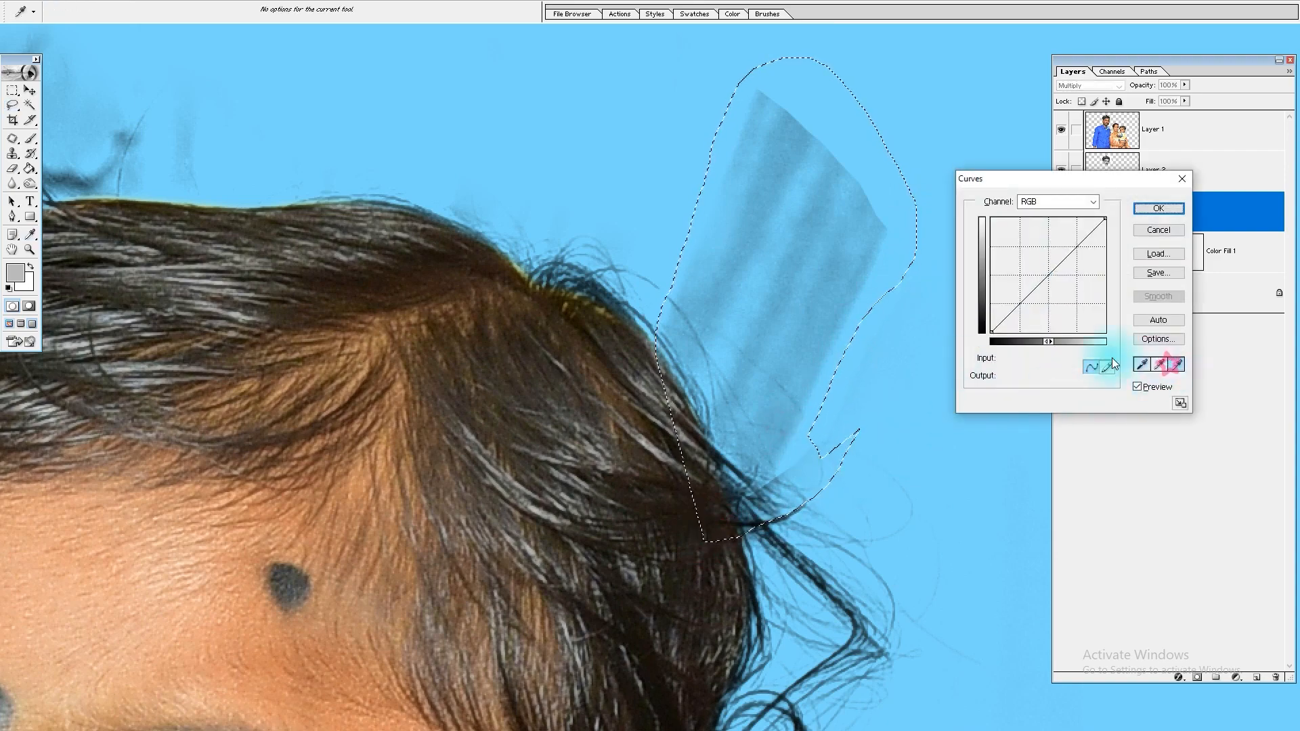
pyautogui.click(735, 298)
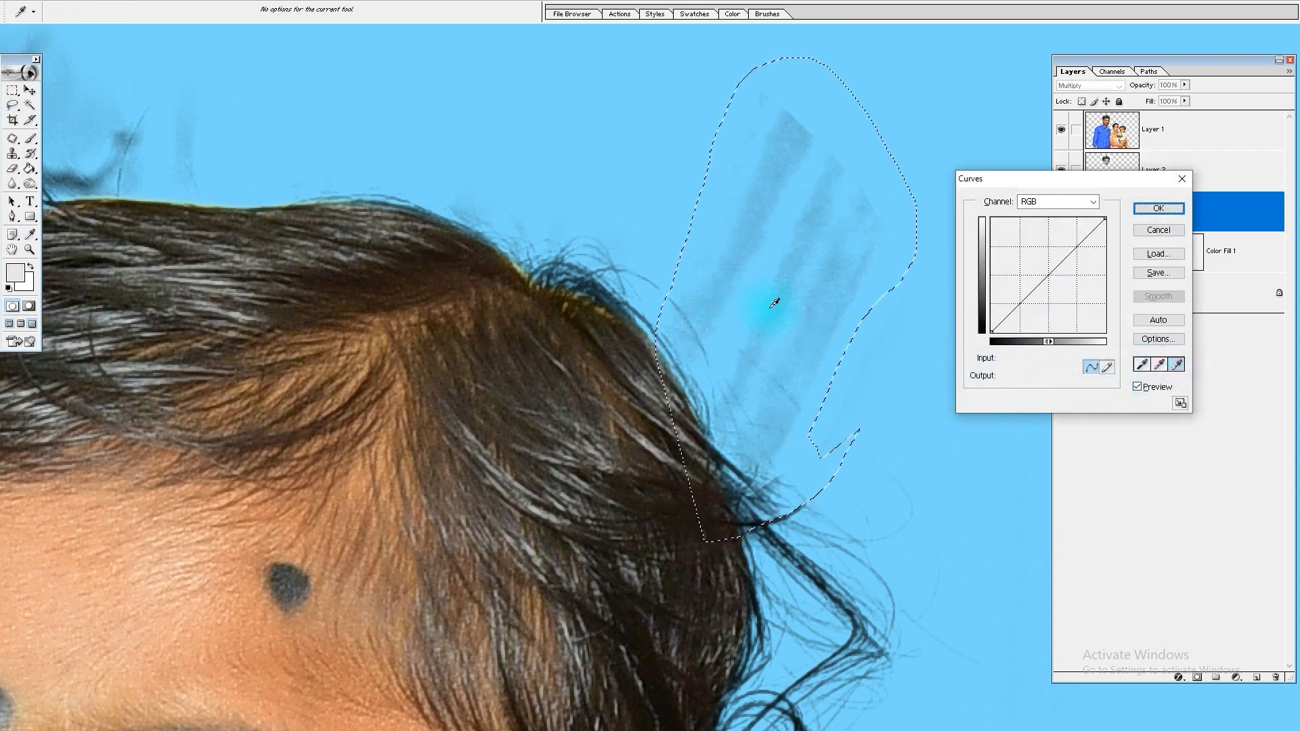
pyautogui.press('Return')
pyautogui.hotkey('ctrl', 'd')
# Step: Erase the faint leftover stripes behind the child's head with the 100 px eraser
pyautogui.press('l')
pyautogui.press('e')
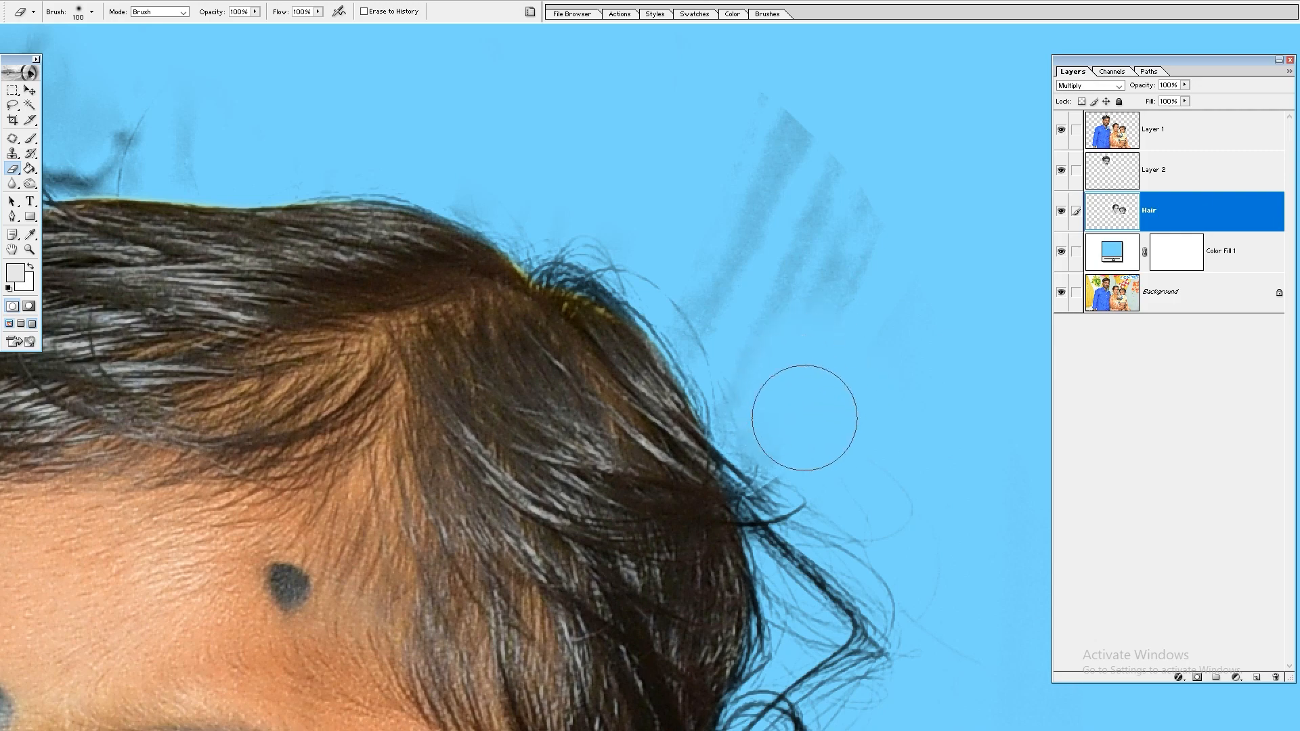
pyautogui.moveTo(727, 274)
pyautogui.mouseDown()
pyautogui.moveTo(755, 246)
pyautogui.moveTo(871, 325)
pyautogui.mouseUp()
# Step: Erase the shaded backdrop remnant beside the child's neck and shoulder with the 100 px eraser
pyautogui.scroll(-6, 943, 435)
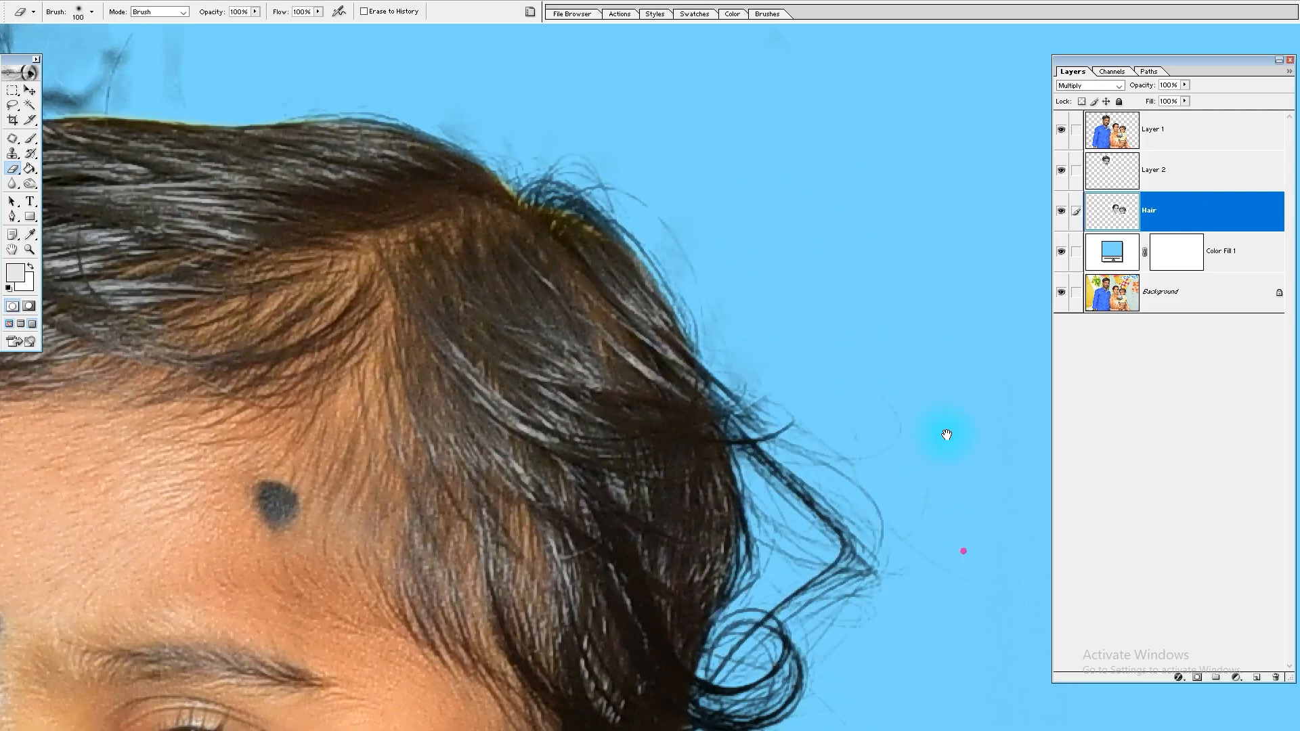
pyautogui.hscroll(2, 707, 550)
pyautogui.scroll(-5, 708, 549)
pyautogui.hscroll(-2, 708, 550)
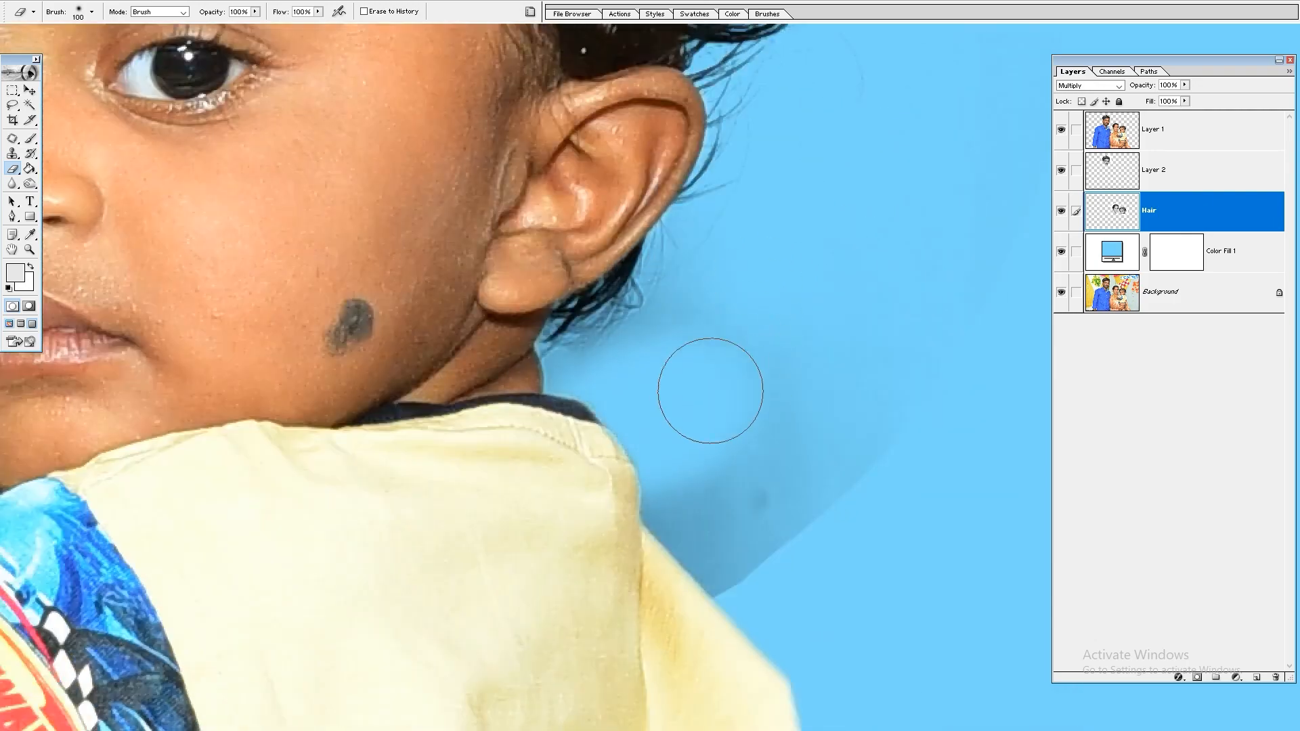
pyautogui.moveTo(718, 501); pyautogui.dragTo(902, 452)
# Step: Erase the backdrop residue above the child's head and around the loose curl on the Hair layer
pyautogui.scroll(3, 717, 433)
pyautogui.hscroll(1, 717, 433)
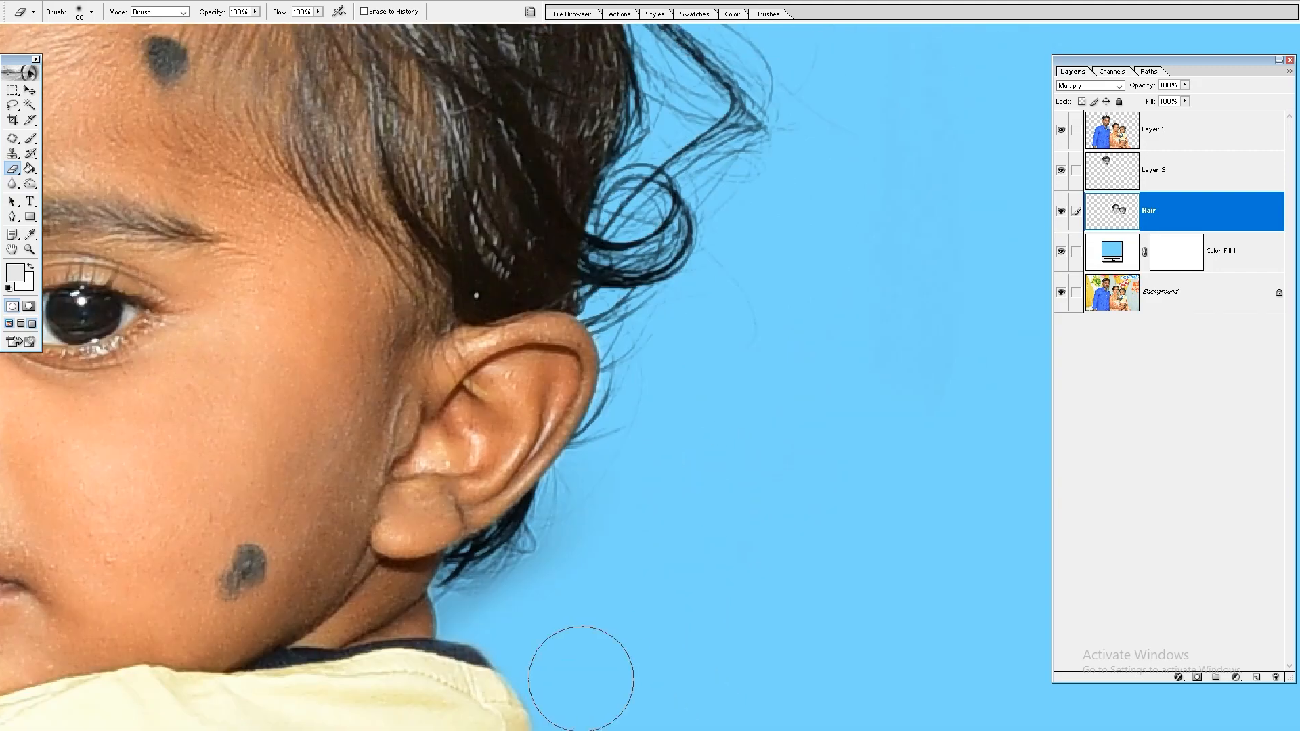
pyautogui.hotkey('ctrl', '-')
pyautogui.hotkey('ctrl', '-')
pyautogui.hotkey('ctrl', '-')
pyautogui.moveTo(590, 504)
pyautogui.mouseDown()
pyautogui.moveTo(760, 534)
pyautogui.moveTo(790, 633)
pyautogui.mouseUp()
pyautogui.moveTo(957, 167); pyautogui.dragTo(439, 440)
pyautogui.moveTo(604, 357); pyautogui.dragTo(649, 449)
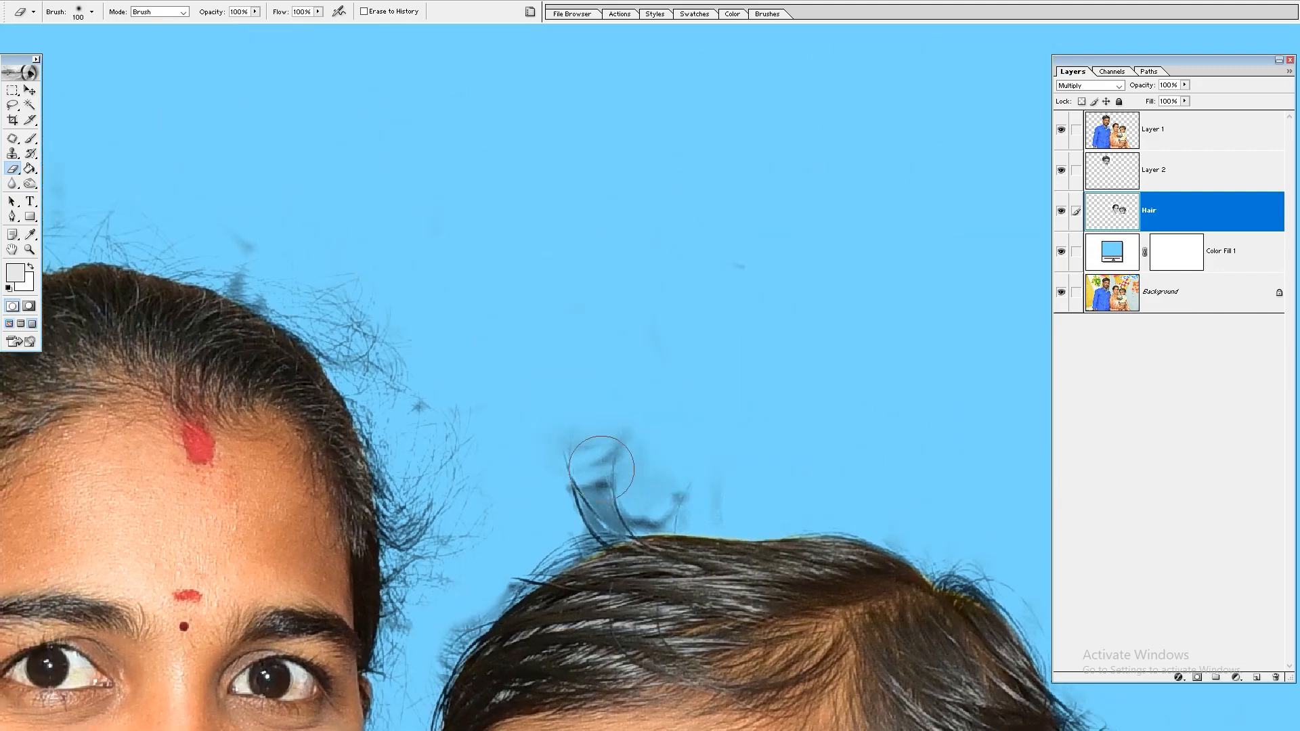
# Step: Lasso the loose curl on top of the child's head together with the grey shading around it
pyautogui.press('p')
pyautogui.press('l')
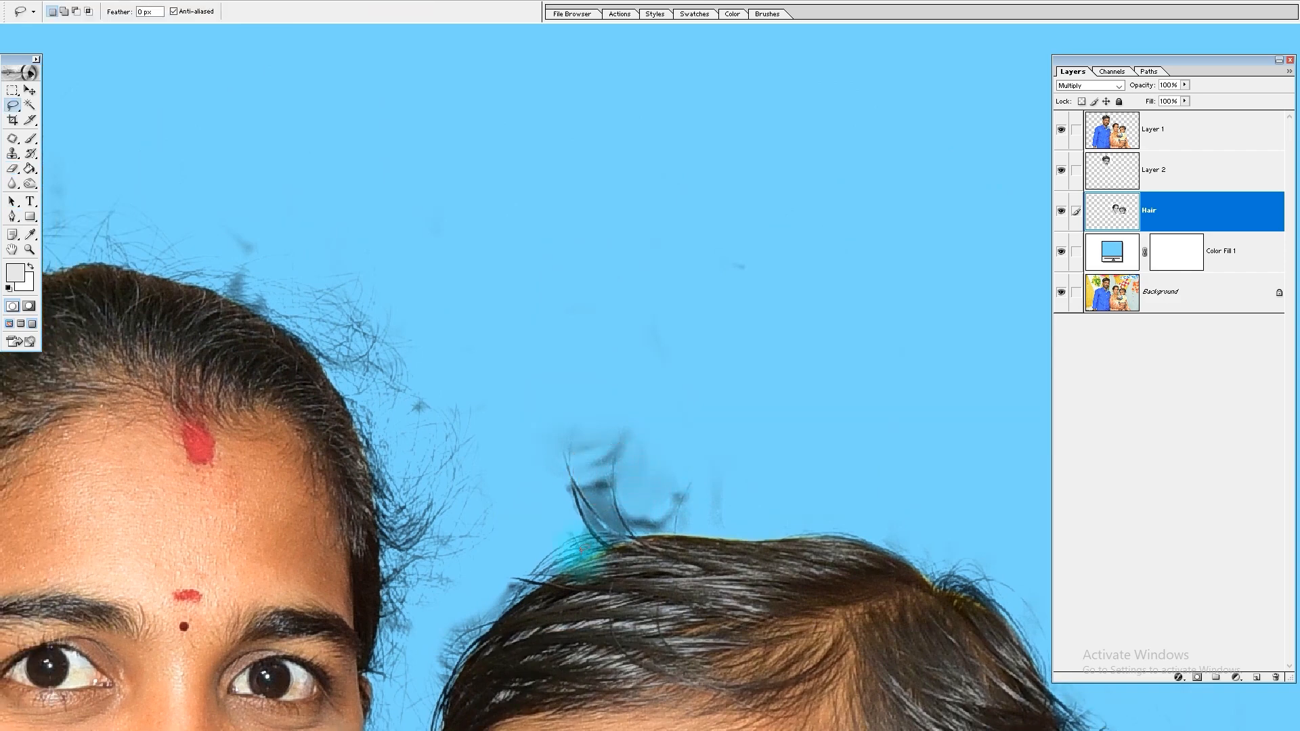
pyautogui.moveTo(579, 571); pyautogui.dragTo(560, 519)
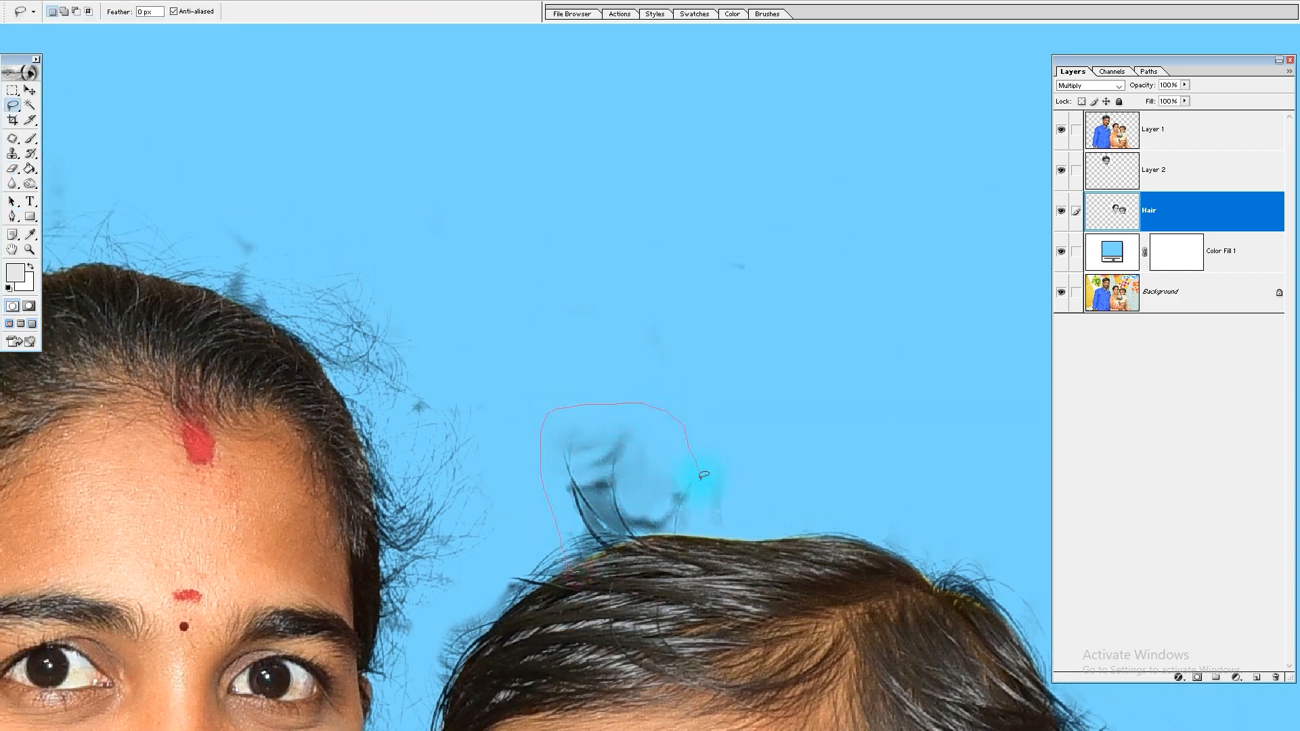
pyautogui.moveTo(685, 540); pyautogui.dragTo(694, 540)
# Step: Try Curves on the curl selection with the white point sampled from the dark shading between the strands, and undo it
pyautogui.hotkey('ctrl', 'm')
pyautogui.click(1176, 365)
pyautogui.click(602, 501)
pyautogui.press('Return')
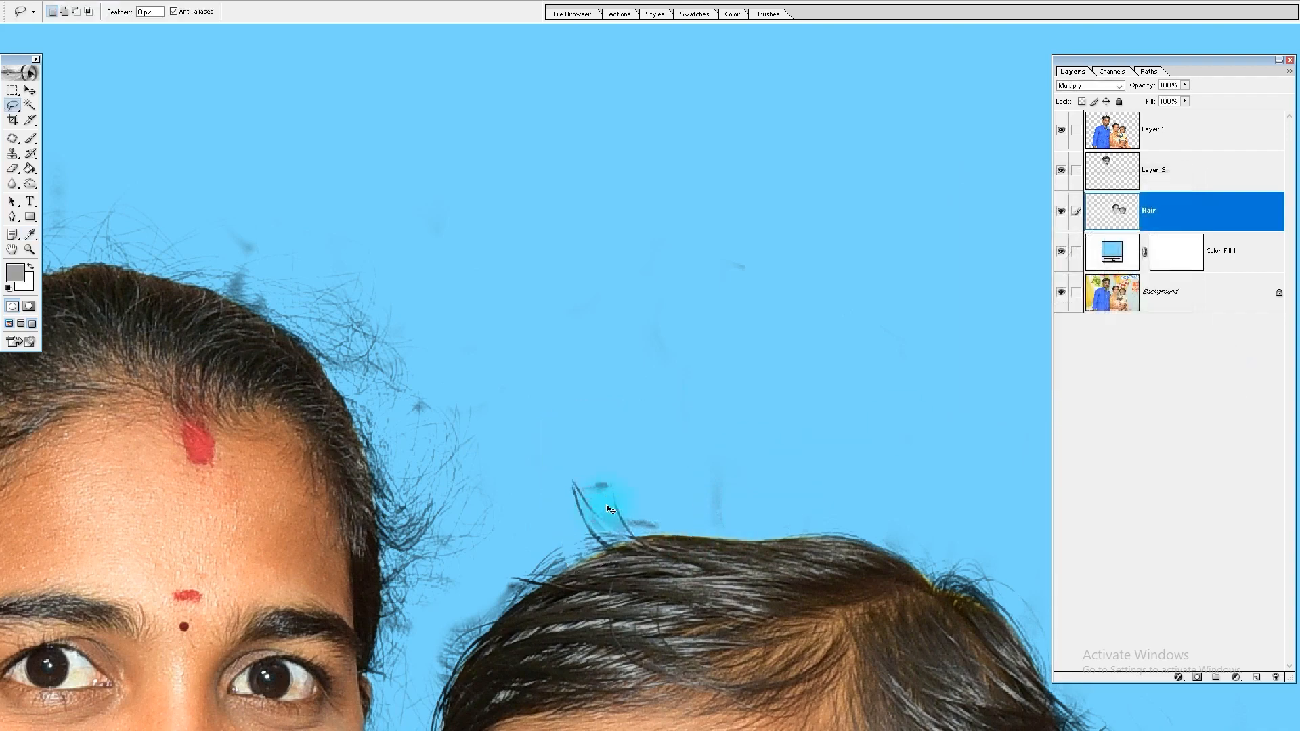
pyautogui.hotkey('ctrl', 'z')
# Step: Lighten the curl selection using Curves with the white point sampled from the pale shading above the strands, and deselect it
pyautogui.moveTo(751, 366); pyautogui.dragTo(507, 598)
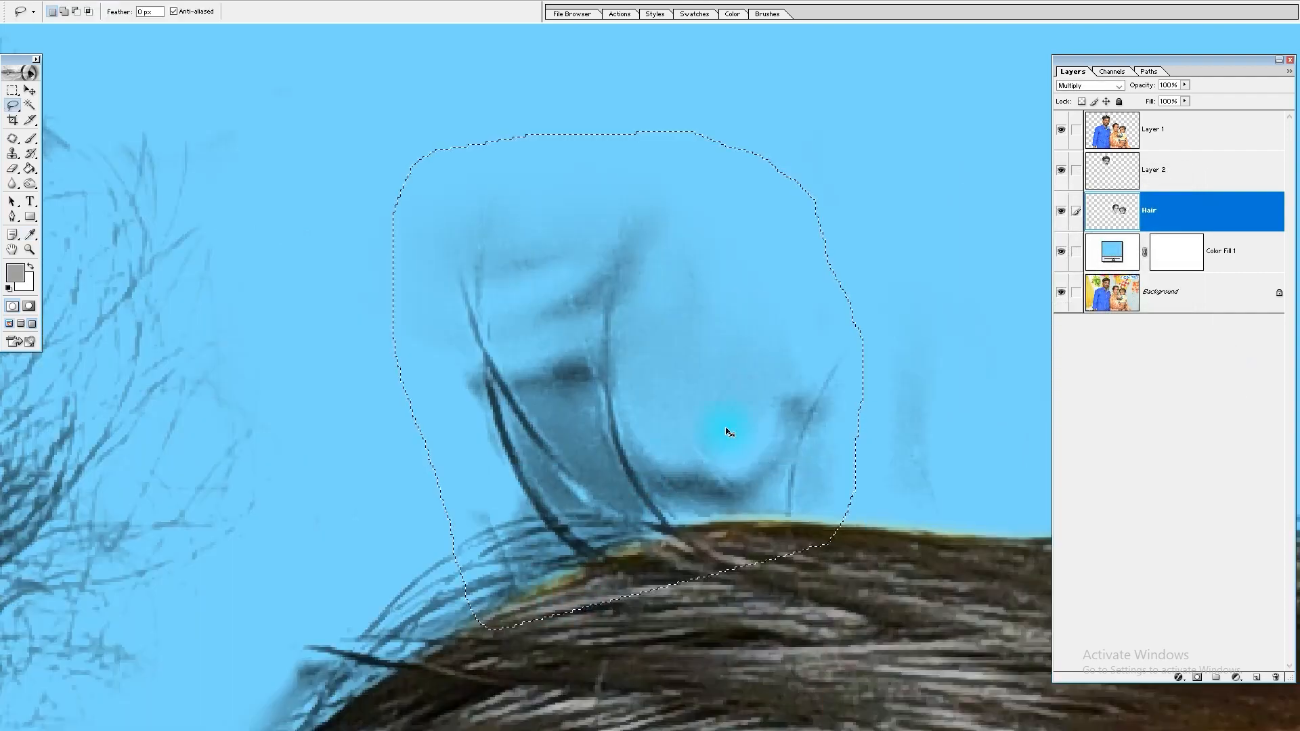
pyautogui.hotkey('ctrl', 'm')
pyautogui.click(1177, 364)
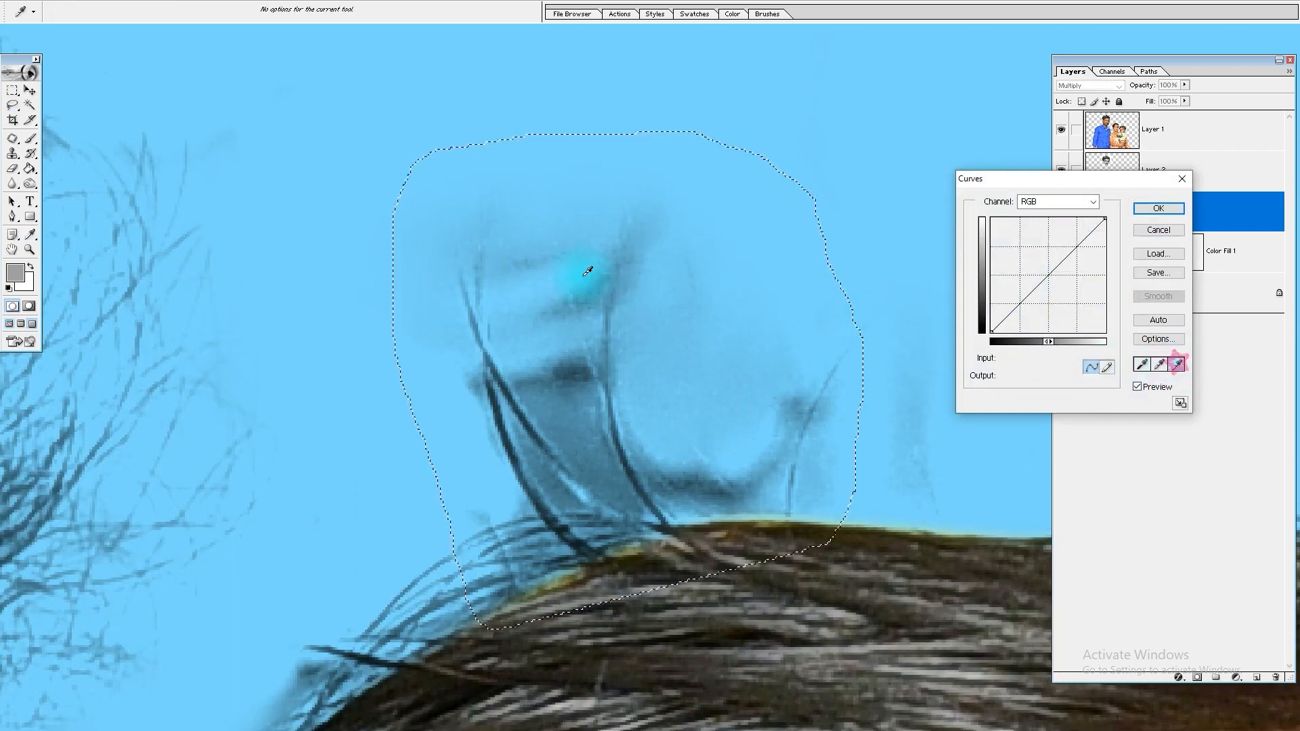
pyautogui.click(535, 256)
pyautogui.press('Return')
pyautogui.hotkey('ctrl', 'd')
# Step: Erase the leftover shading around the loose curl with a smaller eraser, and the smudge above the woman's hair at 30 px
pyautogui.press('e')
pyautogui.press('[')
pyautogui.press('[')
pyautogui.press('[')
pyautogui.press('[')
pyautogui.press('[')
pyautogui.press('[')
pyautogui.press('[')
pyautogui.press('[')
pyautogui.press('[')
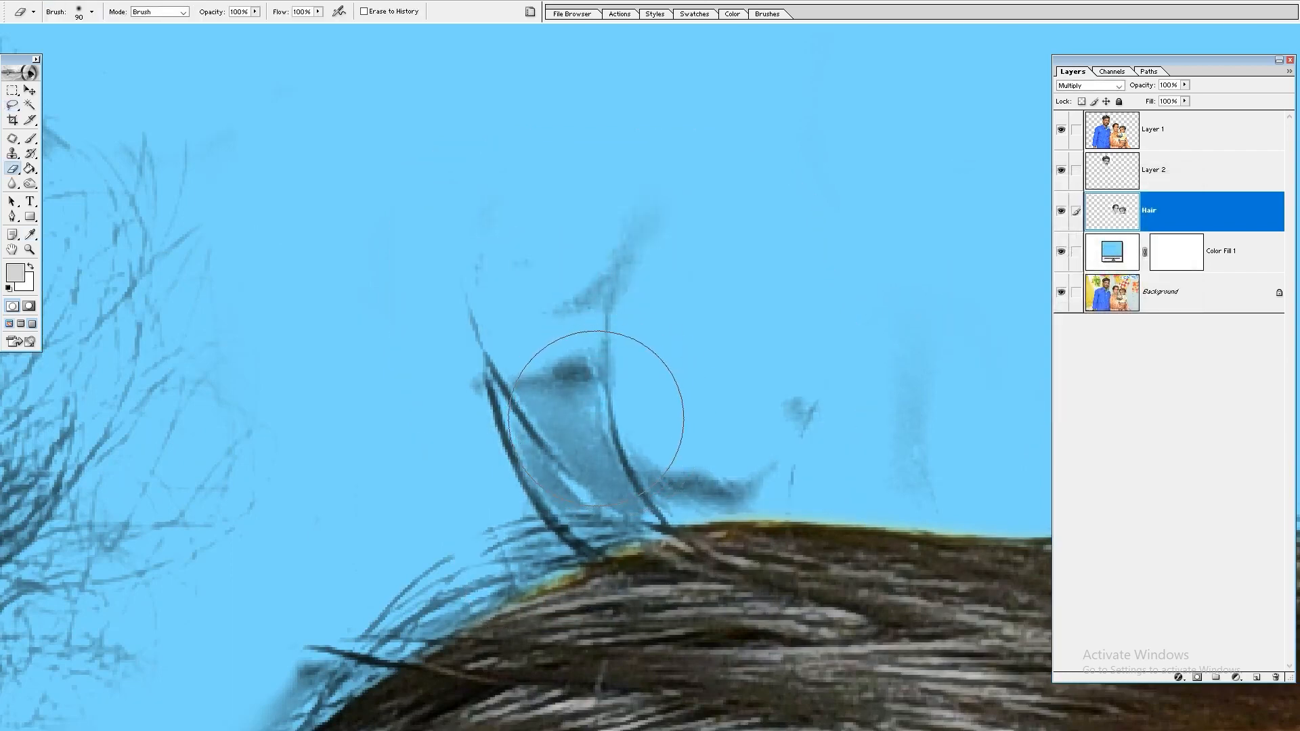
pyautogui.press(']')
pyautogui.moveTo(636, 505)
pyautogui.mouseDown()
pyautogui.moveTo(554, 354)
pyautogui.moveTo(537, 376)
pyautogui.mouseUp()
pyautogui.moveTo(581, 288); pyautogui.dragTo(632, 223)
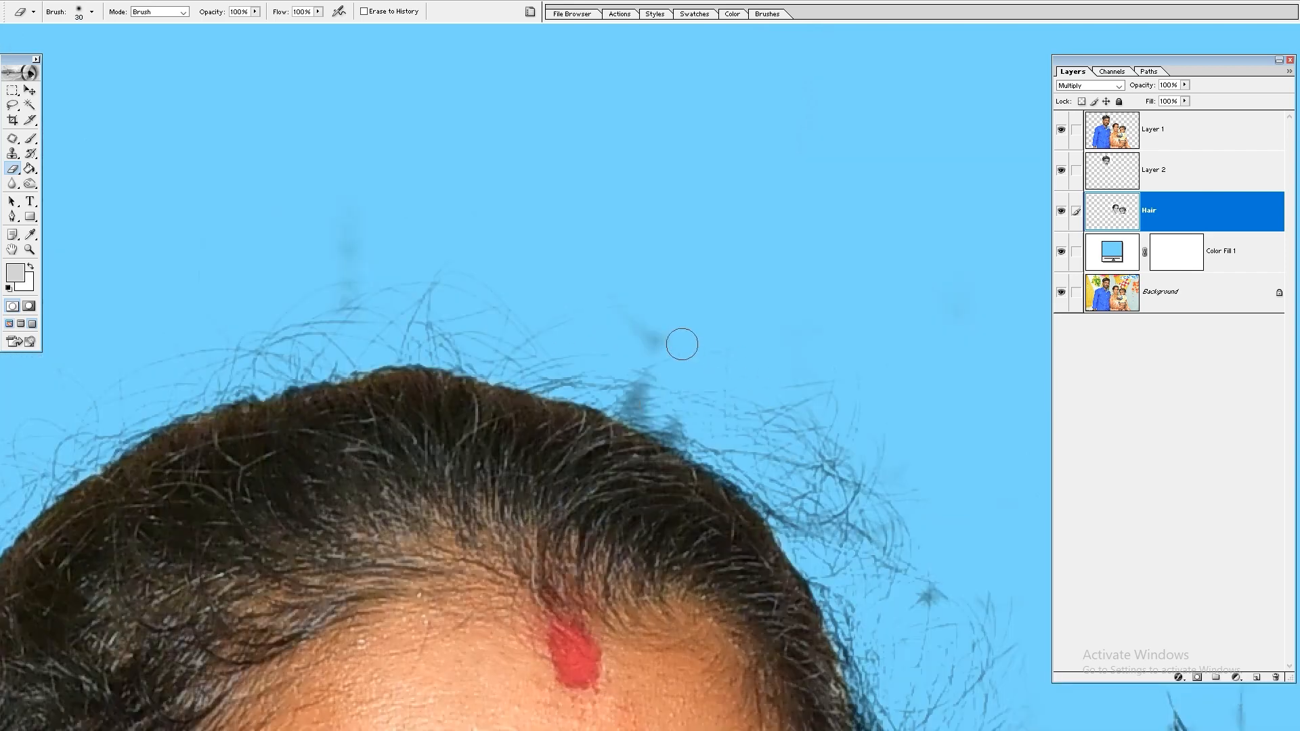
pyautogui.moveTo(682, 345); pyautogui.dragTo(648, 336)
pyautogui.click(640, 400)
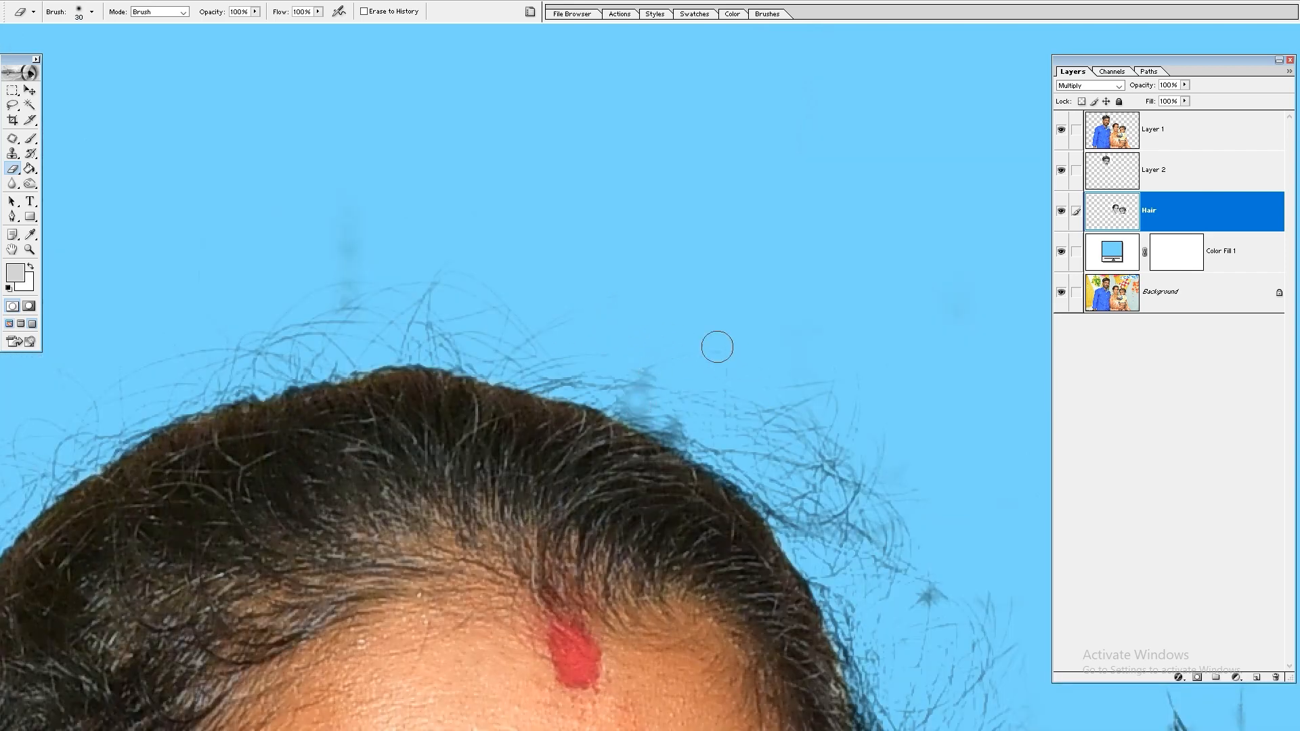
# Step: Compare the cutout with the original photo by isolating and restoring the Background layer, examining the hair around each head
pyautogui.hotkey('ctrl', '0')
pyautogui.press('z')
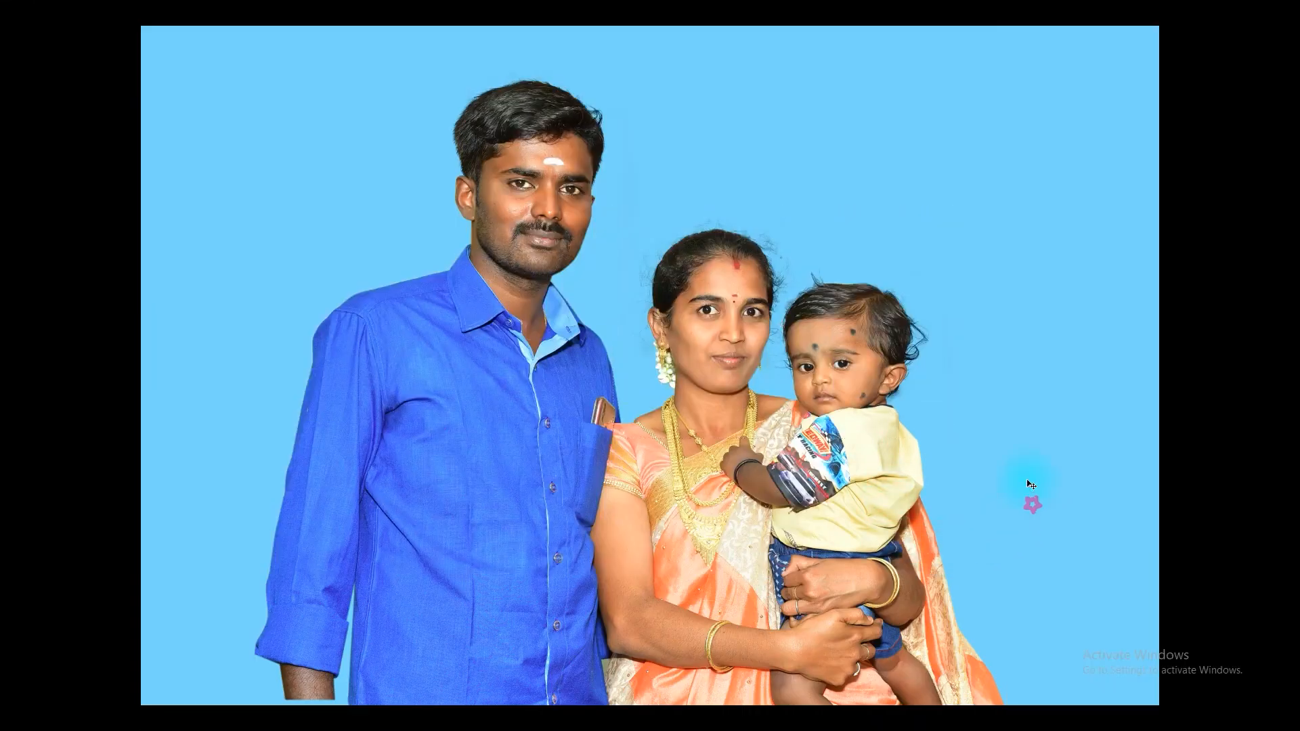
pyautogui.press('Tab')
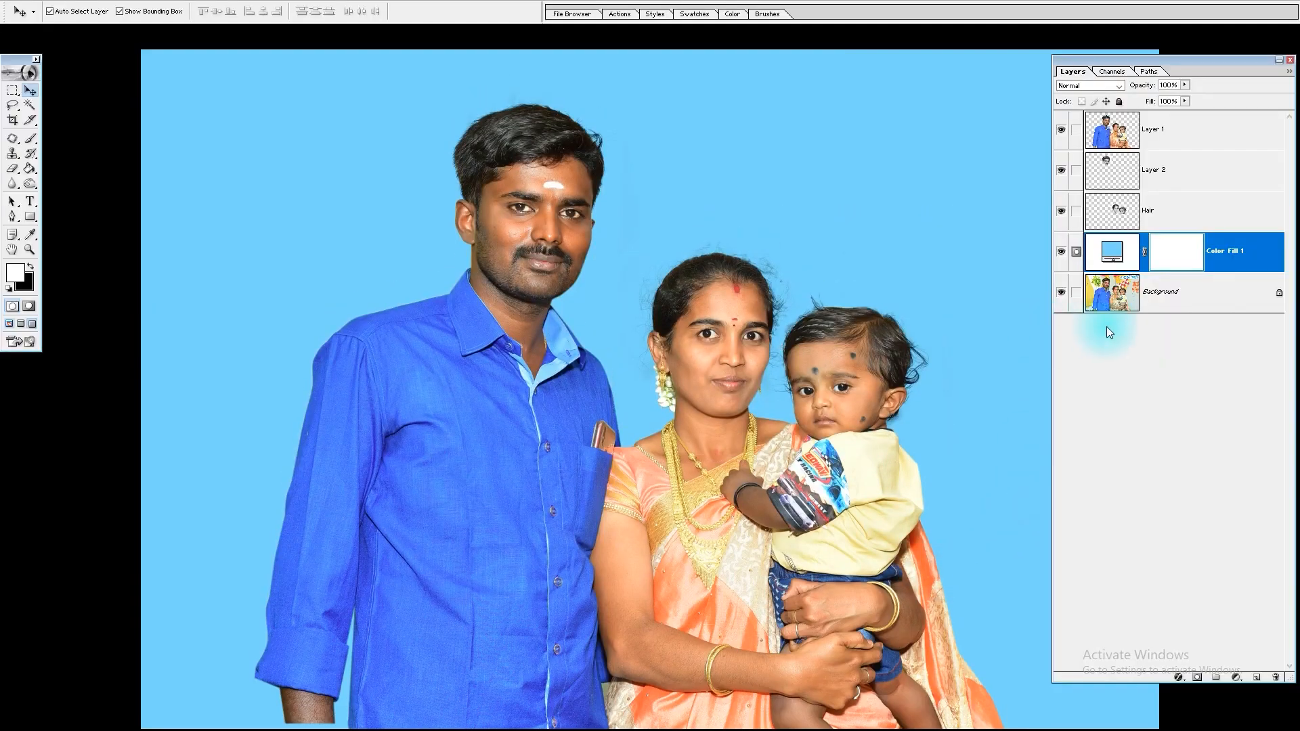
pyautogui.keyDown('alt'); pyautogui.click(1060, 294); pyautogui.keyUp('alt')
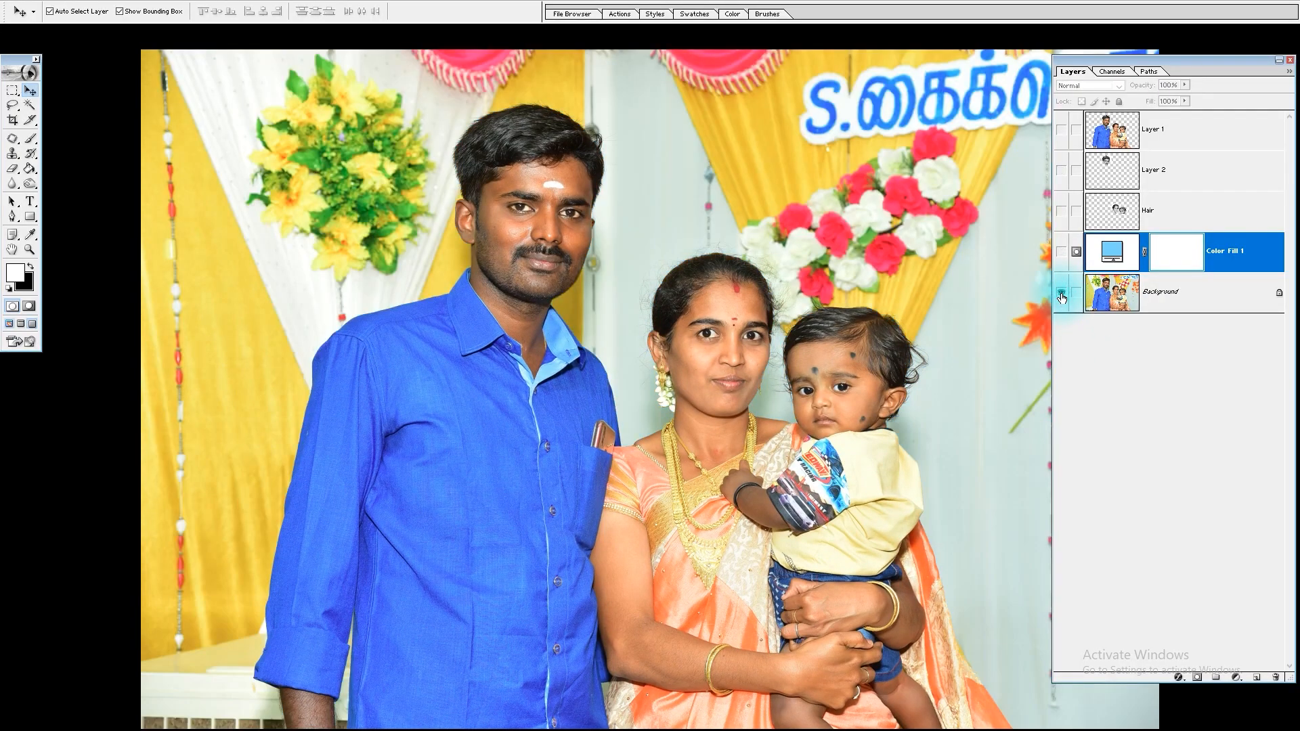
pyautogui.keyDown('alt'); pyautogui.click(1061, 296); pyautogui.keyUp('alt')
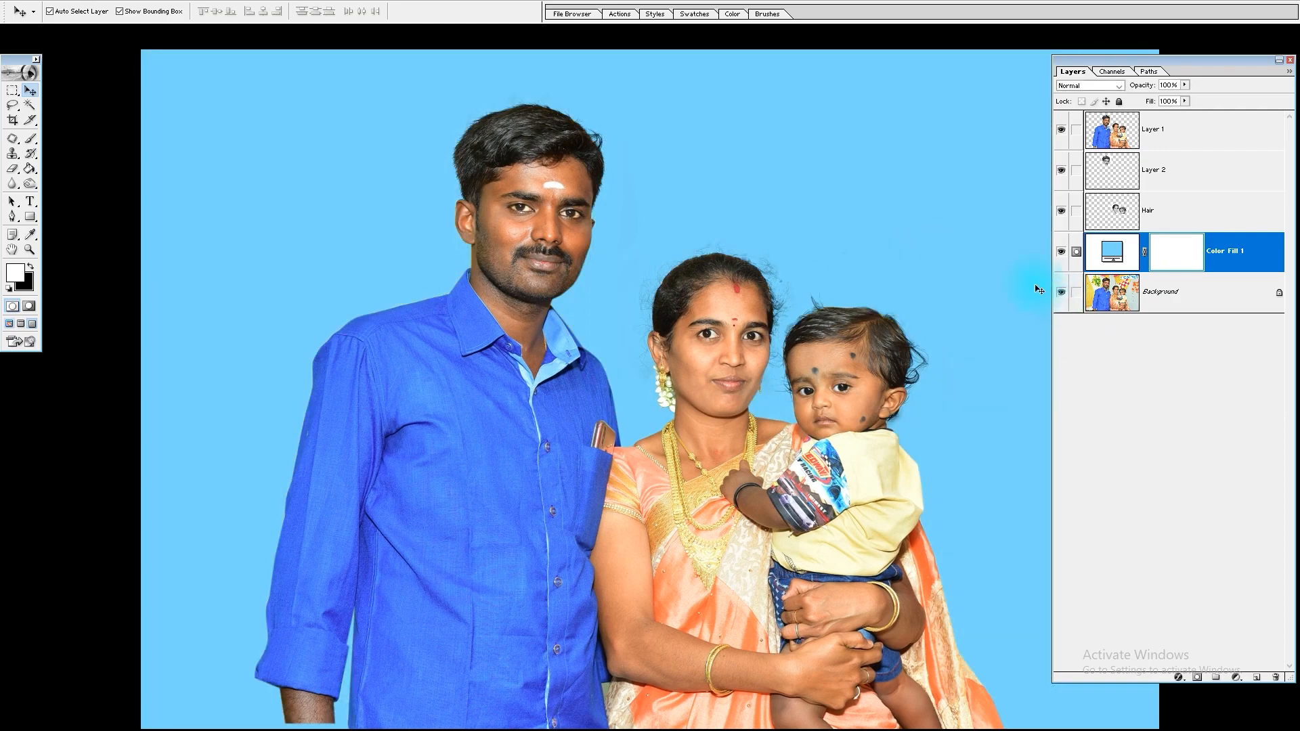
pyautogui.keyDown('alt'); pyautogui.click(1061, 292); pyautogui.keyUp('alt')
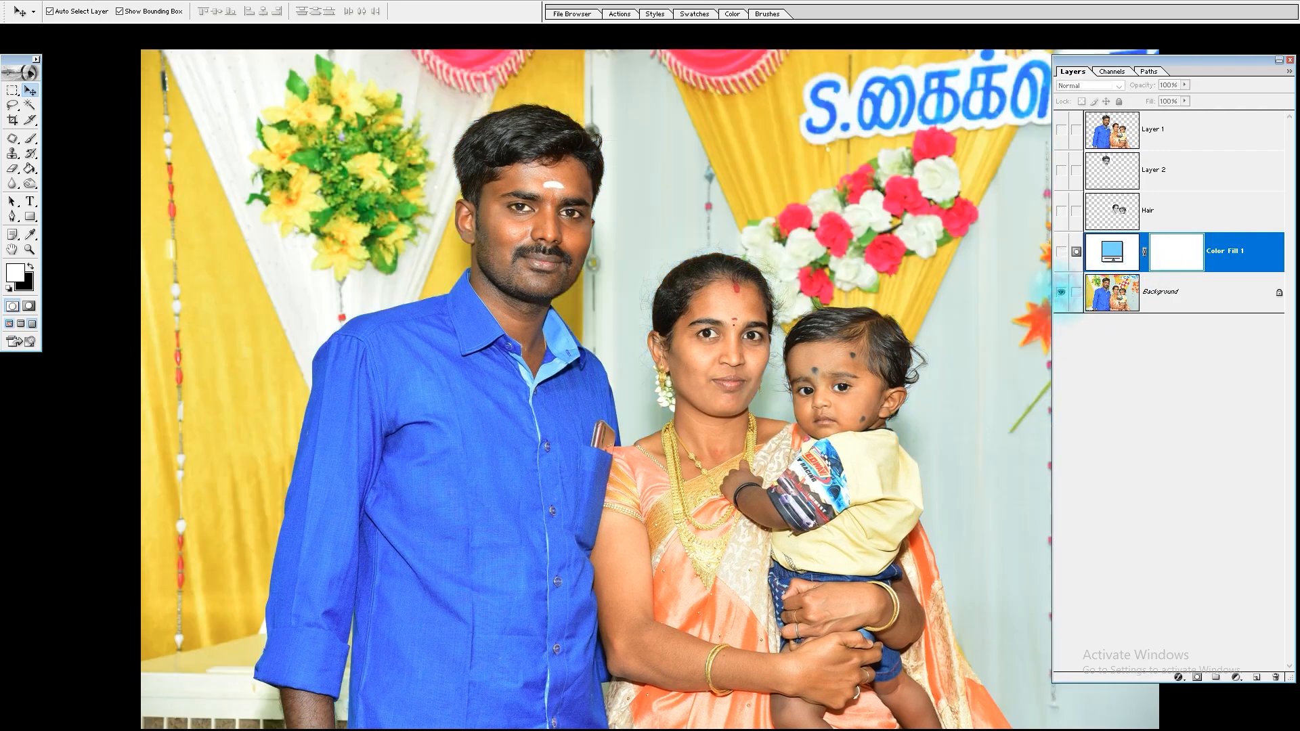
pyautogui.moveTo(928, 148); pyautogui.dragTo(630, 427)
pyautogui.moveTo(806, 447); pyautogui.dragTo(682, 396)
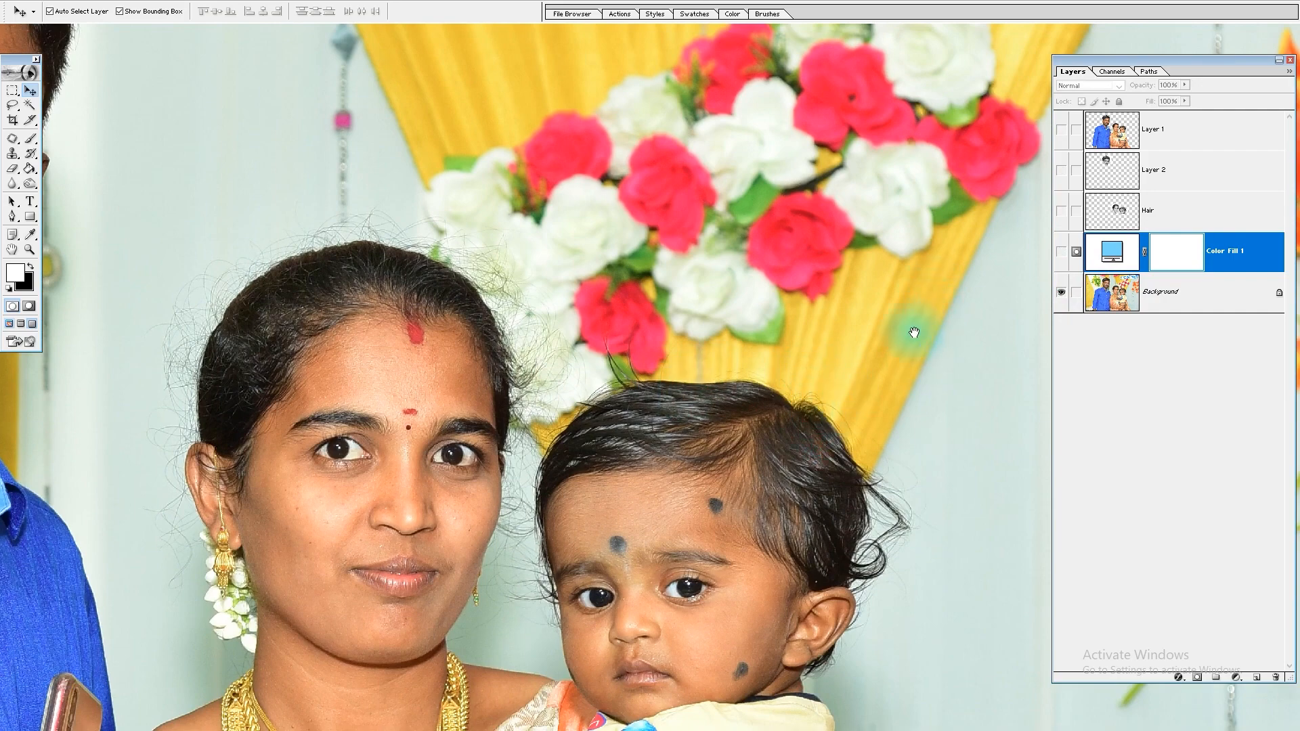
pyautogui.moveTo(408, 251); pyautogui.dragTo(712, 528)
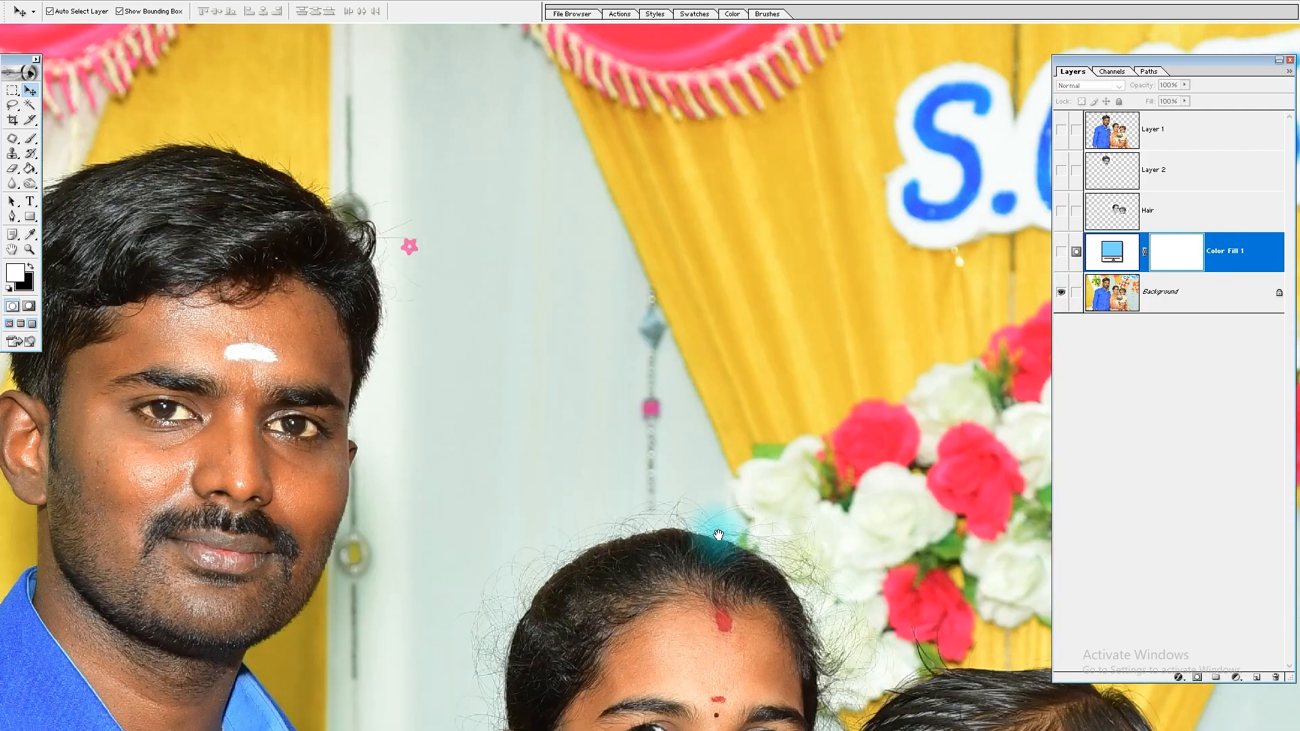
pyautogui.moveTo(457, 394); pyautogui.dragTo(683, 507)
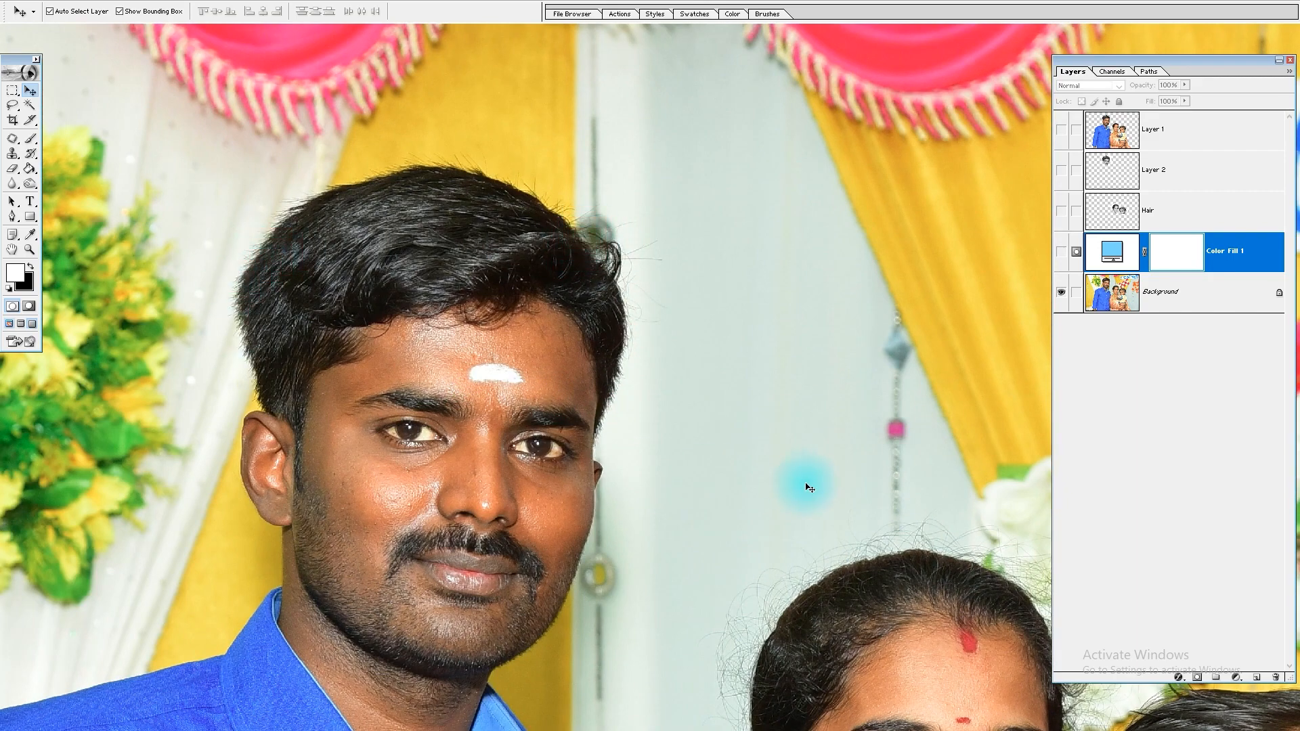
pyautogui.moveTo(806, 485); pyautogui.dragTo(624, 371)
pyautogui.keyDown('alt'); pyautogui.click(1061, 293); pyautogui.keyUp('alt')
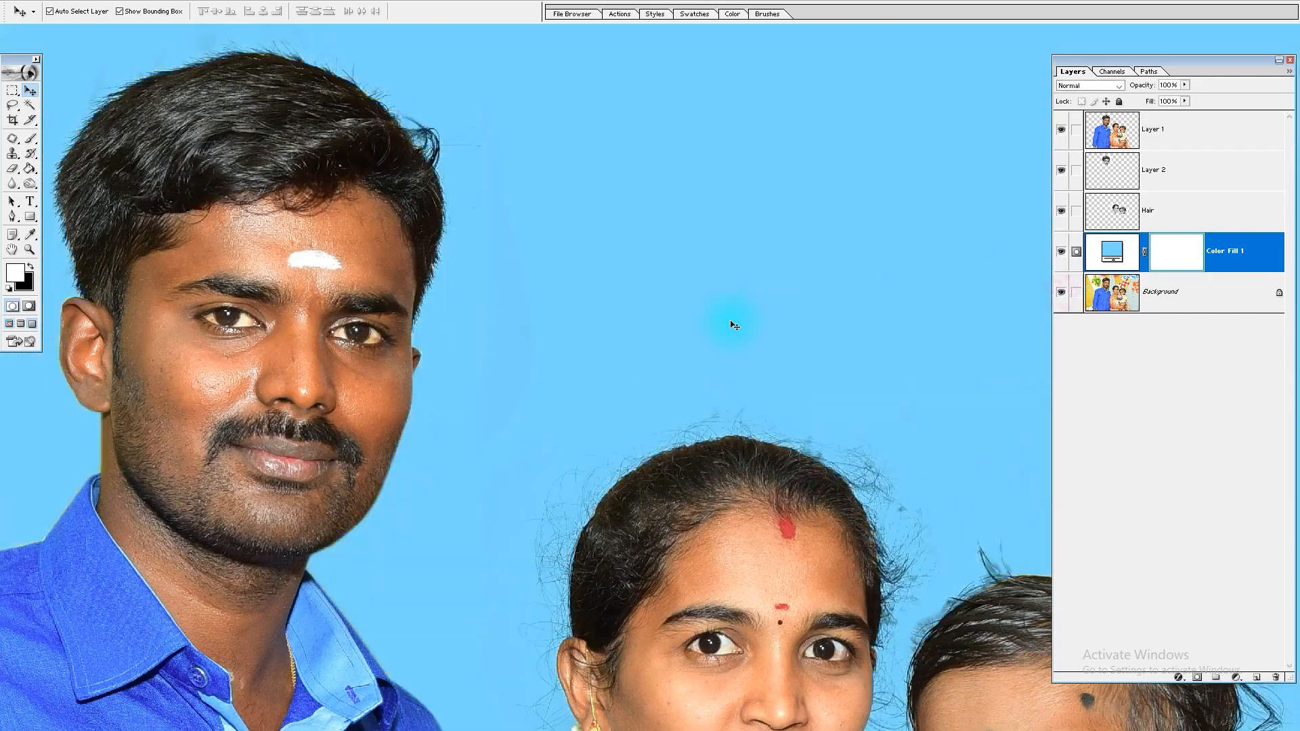
# Step: Make Layer 1 active and inspect the cutout edges around the man's, woman's and child's hair with the Blur tool and Eraser
pyautogui.moveTo(425, 248); pyautogui.dragTo(653, 386)
pyautogui.click(1177, 136)
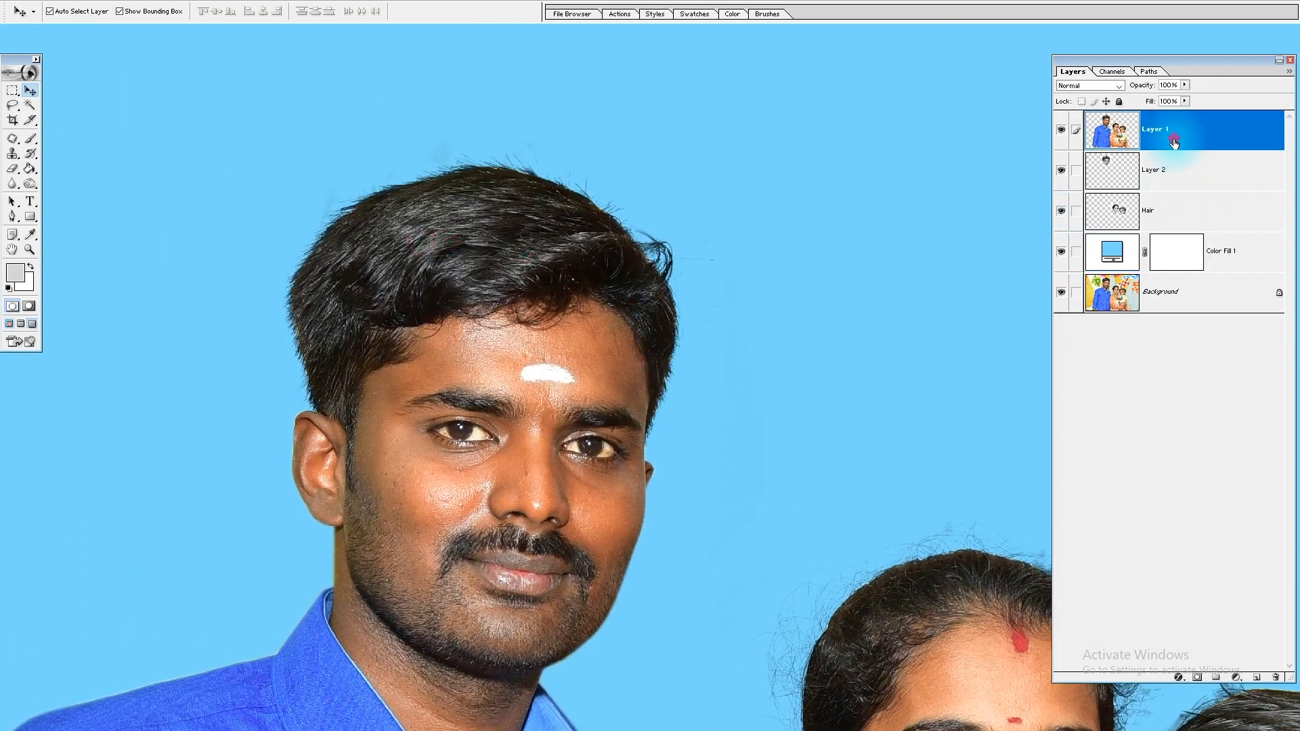
pyautogui.press('r')
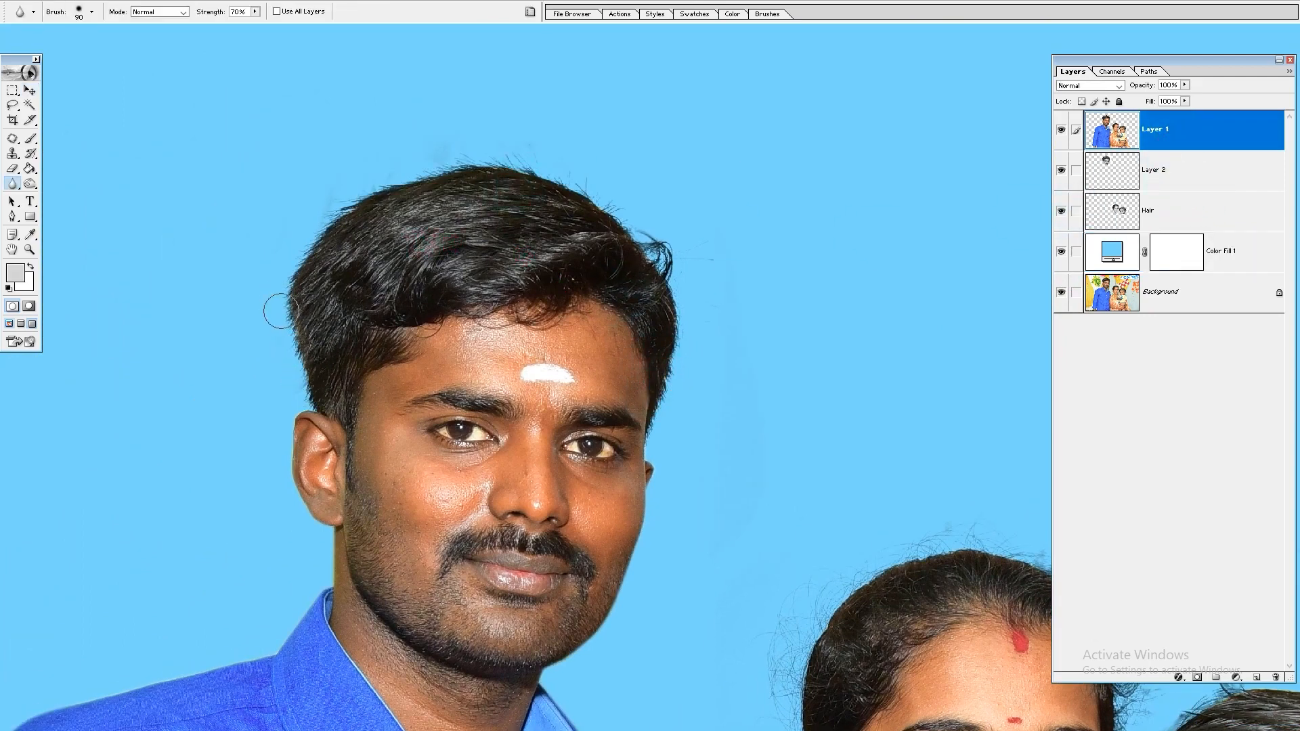
pyautogui.press('e')
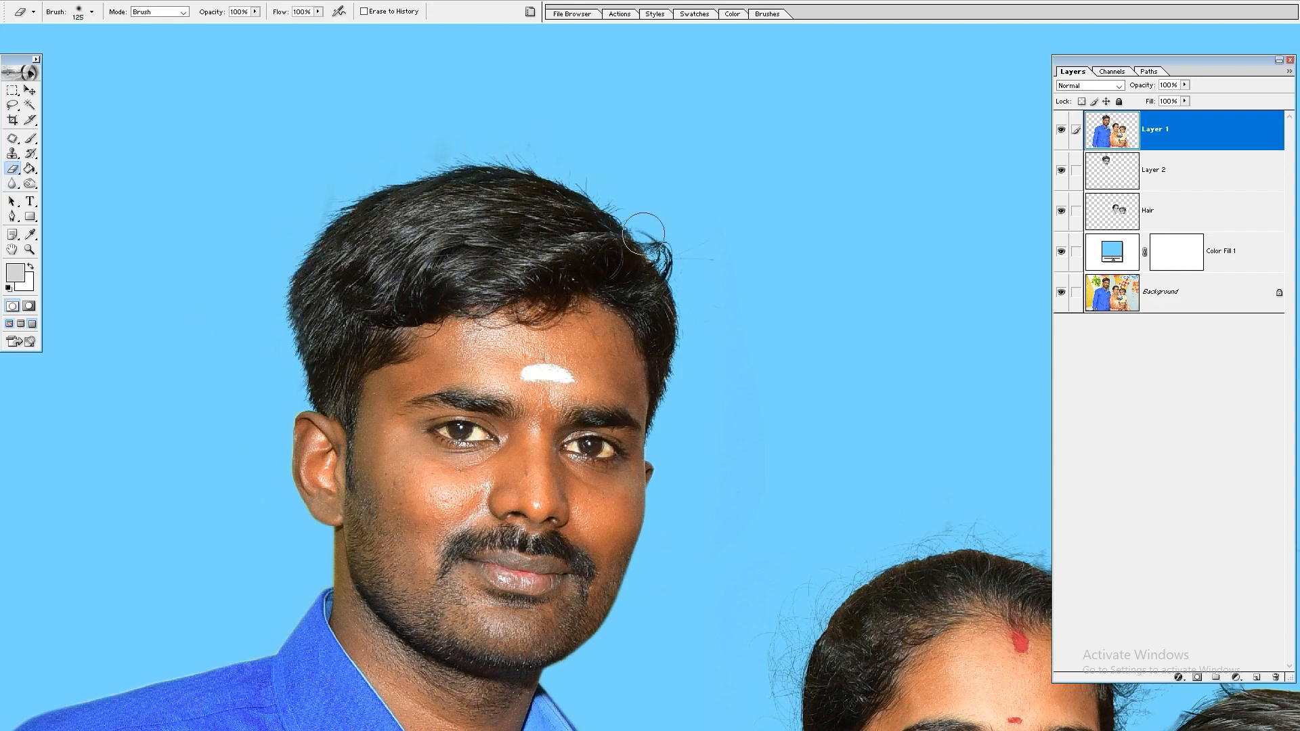
pyautogui.moveTo(682, 404); pyautogui.dragTo(521, 136)
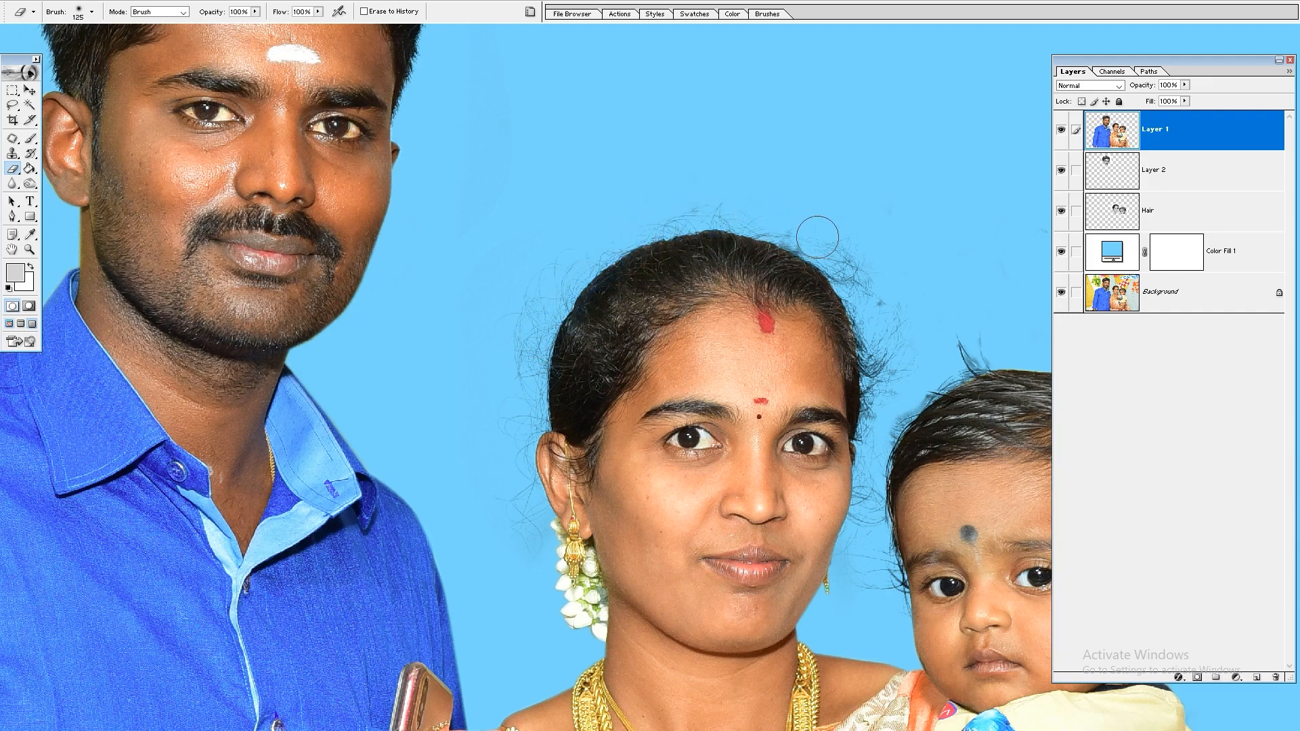
pyautogui.moveTo(872, 348); pyautogui.dragTo(694, 261)
pyautogui.moveTo(856, 247); pyautogui.dragTo(734, 228)
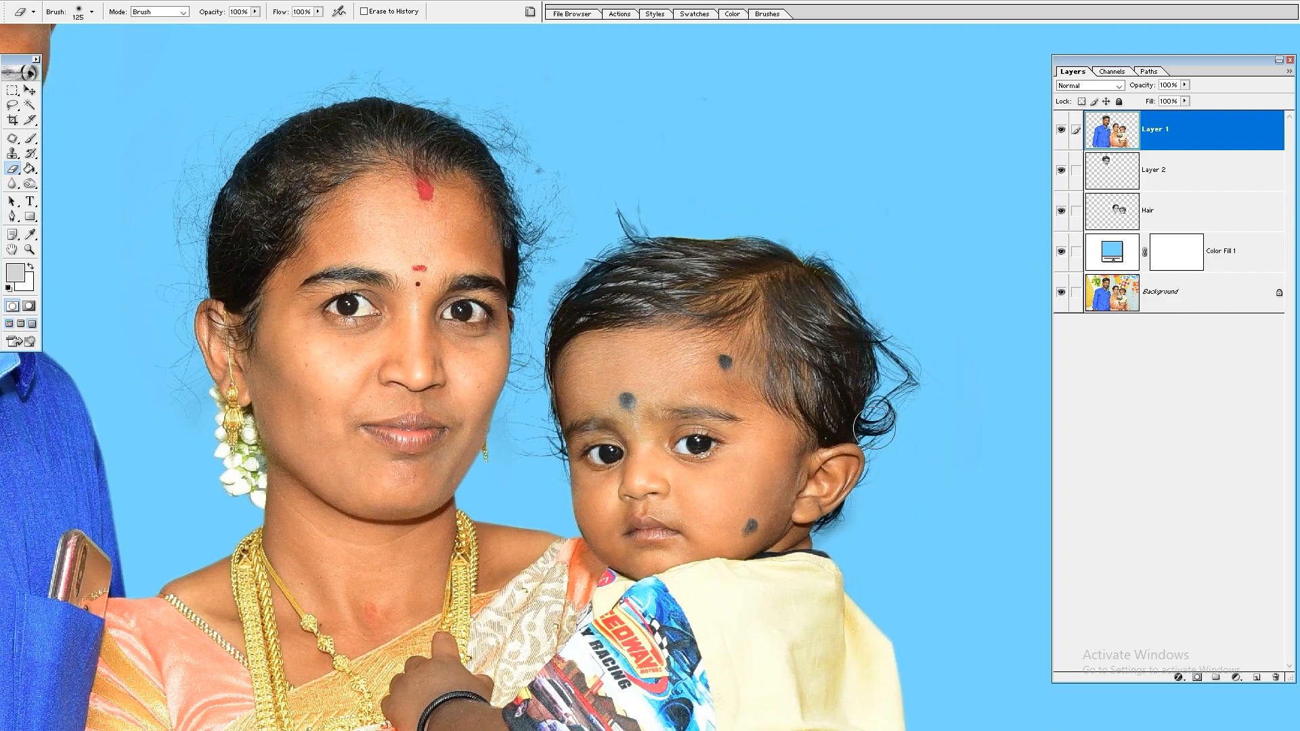
# Step: Select the dark hair of the child, woman and man on Layer 1 with the Magic Wand at tolerance 40, and feather the selection
pyautogui.press('w')
pyautogui.moveTo(832, 363); pyautogui.dragTo(852, 400)
pyautogui.click(843, 391)
pyautogui.click(786, 332)
pyautogui.click(434, 157)
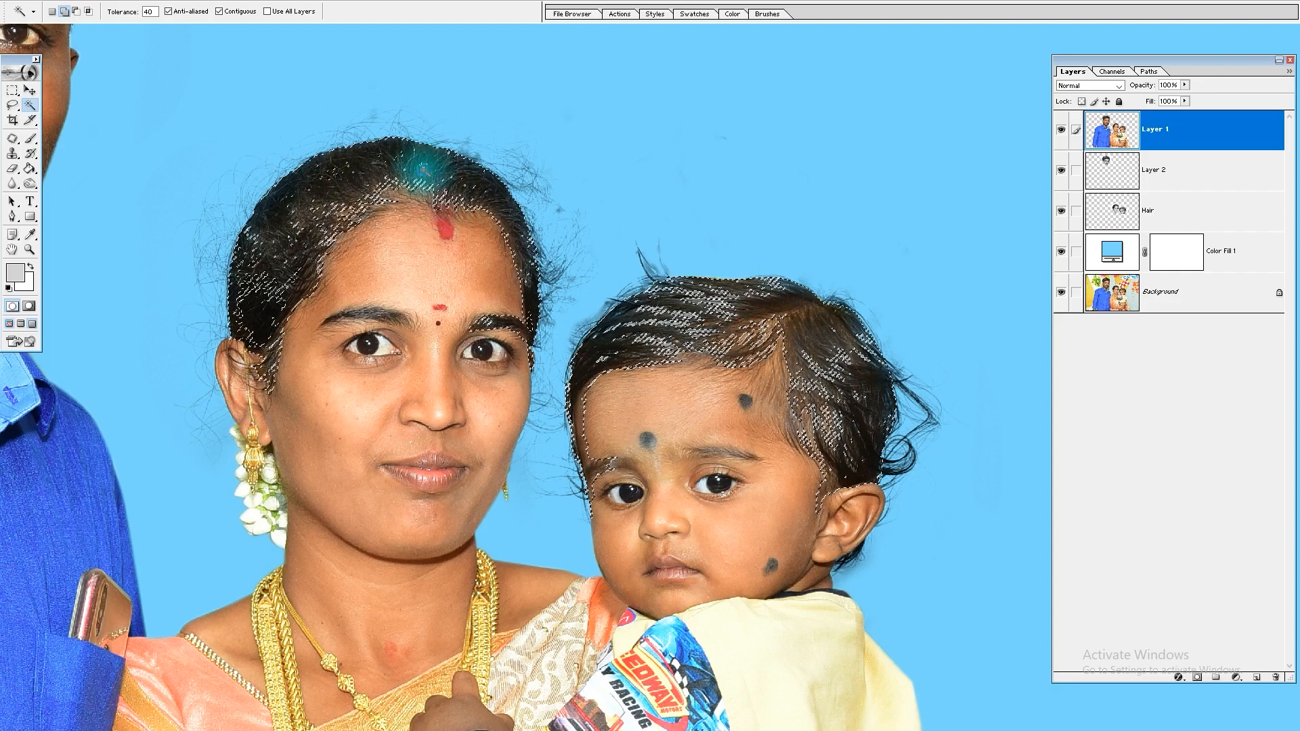
pyautogui.moveTo(172, 107); pyautogui.dragTo(568, 464)
pyautogui.click(344, 174)
pyautogui.click(232, 203)
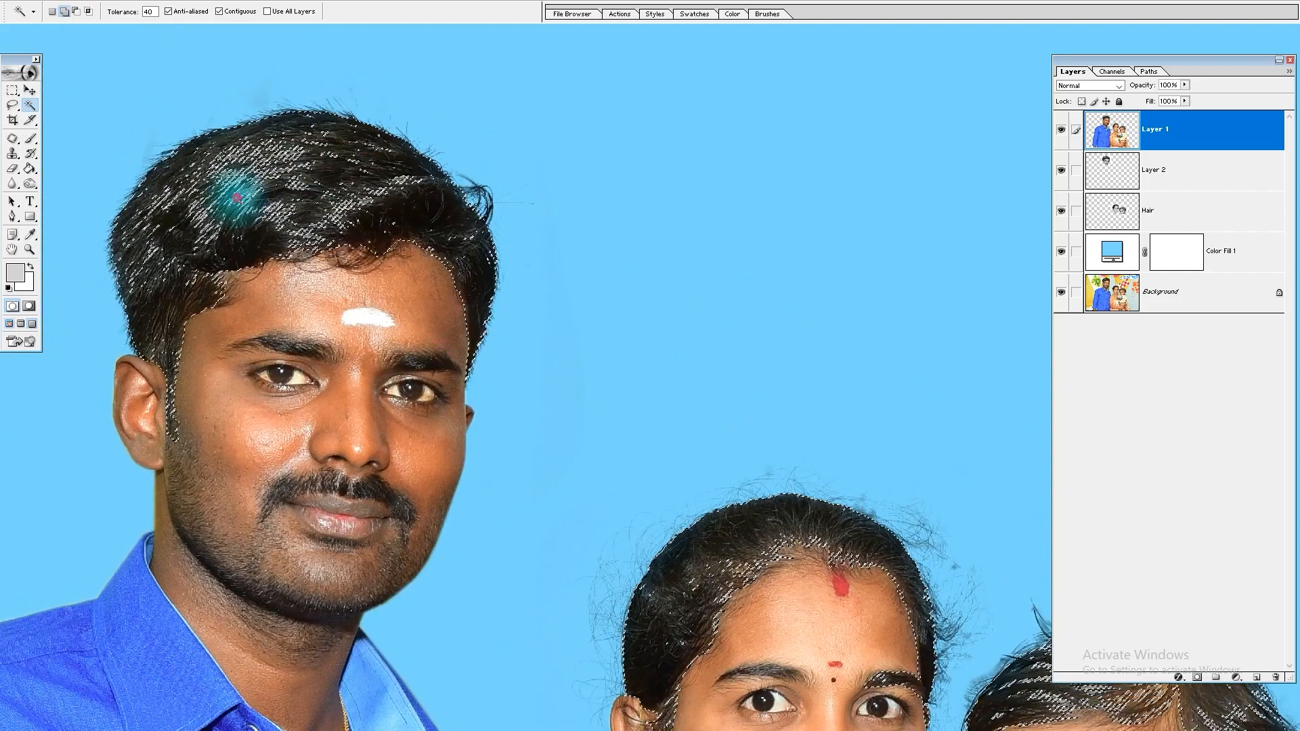
pyautogui.hotkey('ctrl', 'alt', 'd')
pyautogui.press('Return')
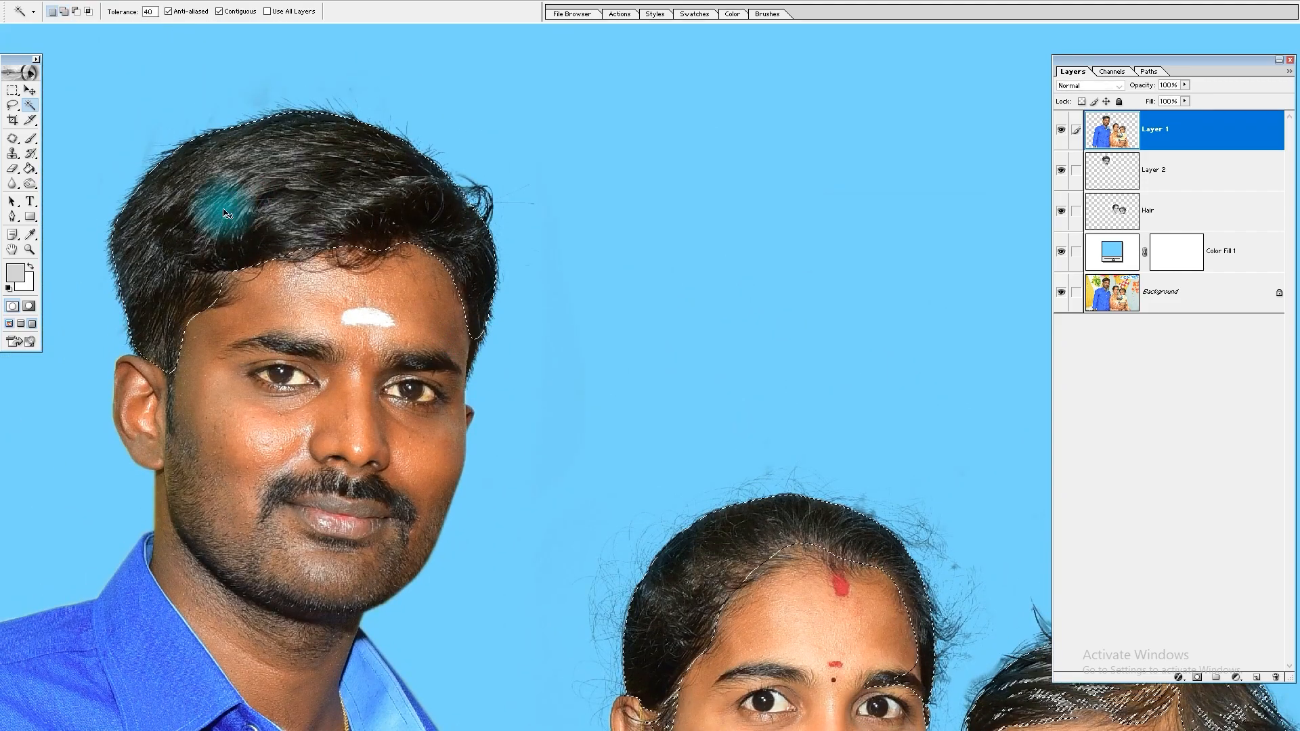
# Step: Darken the selected hair slightly with Curves, and deselect it
pyautogui.hotkey('ctrl', 'm')
pyautogui.moveTo(1046, 278); pyautogui.dragTo(1057, 287)
pyautogui.press('Return')
pyautogui.hotkey('ctrl', 'd')
pyautogui.hotkey('ctrl', '0')
pyautogui.press('v')
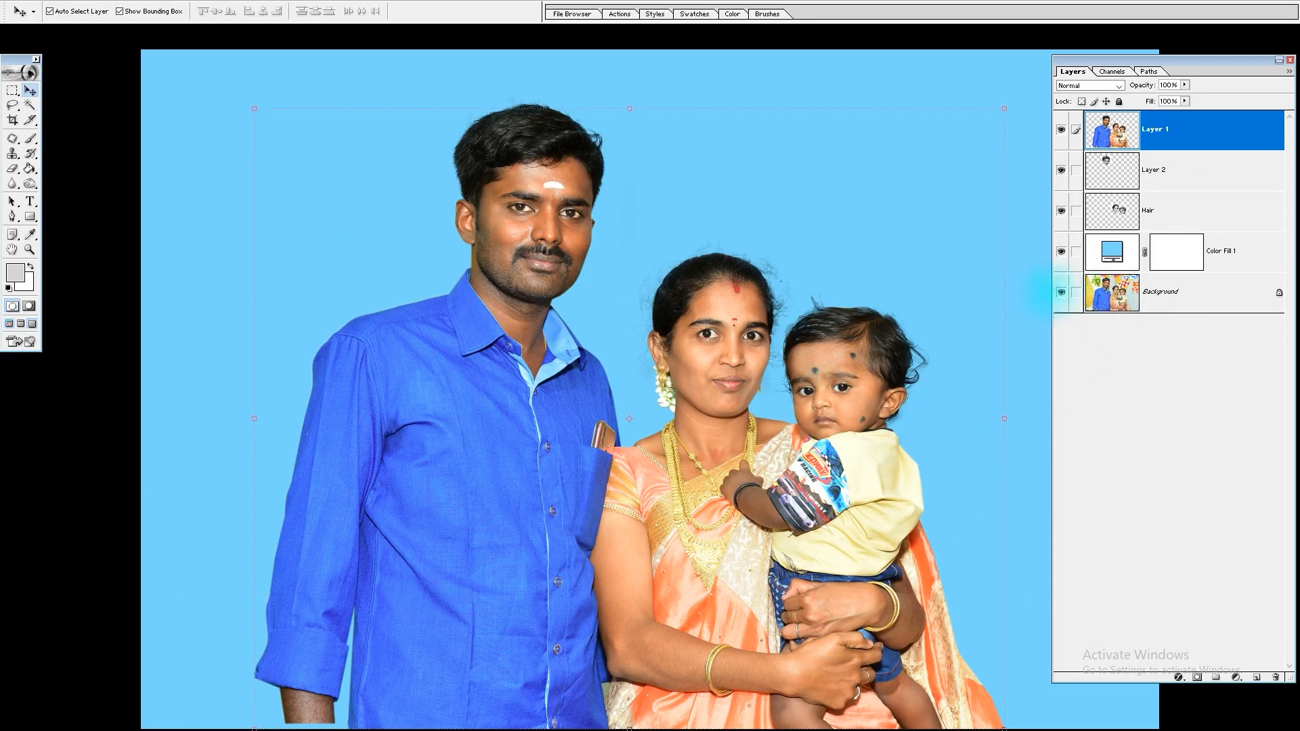
# Step: Compare the whole cutout with the original photo by repeatedly isolating the Background layer and restoring the other layers
pyautogui.keyDown('alt'); pyautogui.click(1061, 293); pyautogui.keyUp('alt')
pyautogui.keyDown('alt'); pyautogui.click(1061, 293); pyautogui.keyUp('alt')
pyautogui.keyDown('alt'); pyautogui.click(1061, 293); pyautogui.keyUp('alt')
pyautogui.keyDown('alt'); pyautogui.click(1061, 293); pyautogui.keyUp('alt')
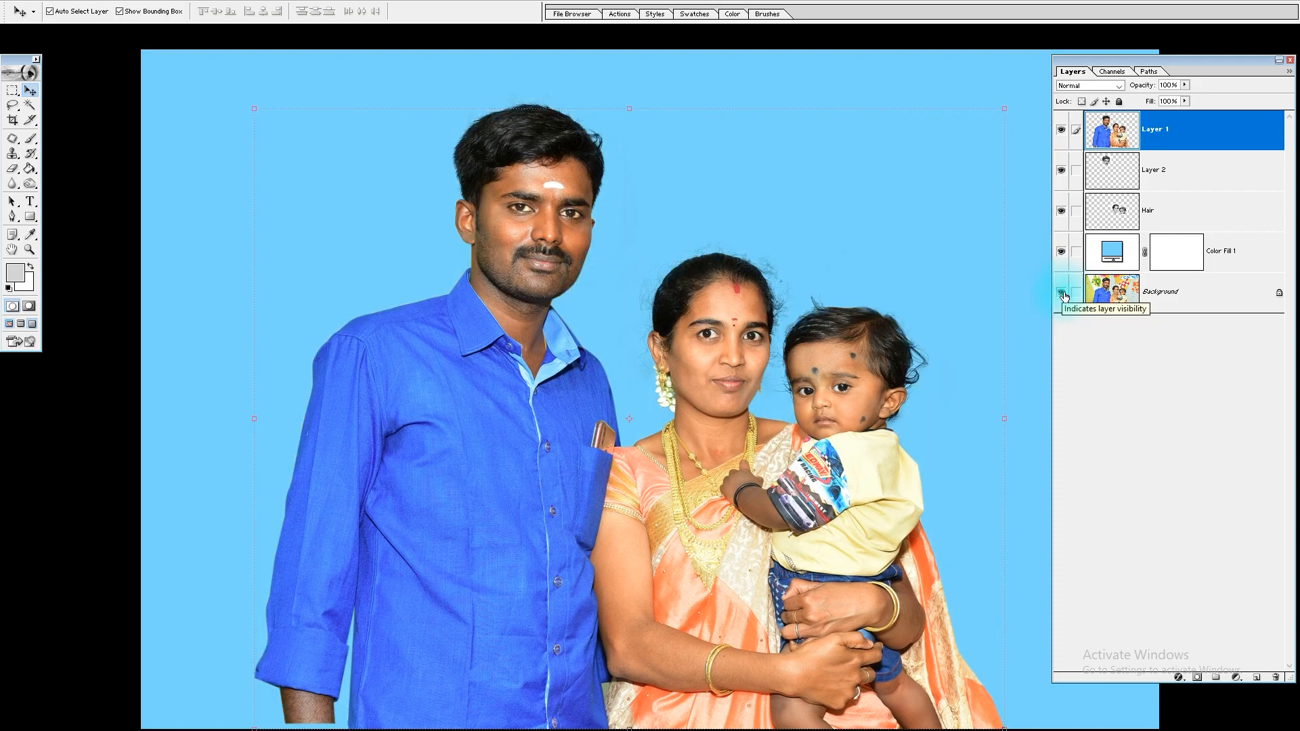
pyautogui.keyDown('alt'); pyautogui.click(1061, 294); pyautogui.keyUp('alt')
# Step: Compare the child's fine hair and curl with the original in close-up by switching the cutout layers' visibility, ending with all layers shown
pyautogui.moveTo(971, 309); pyautogui.dragTo(779, 440)
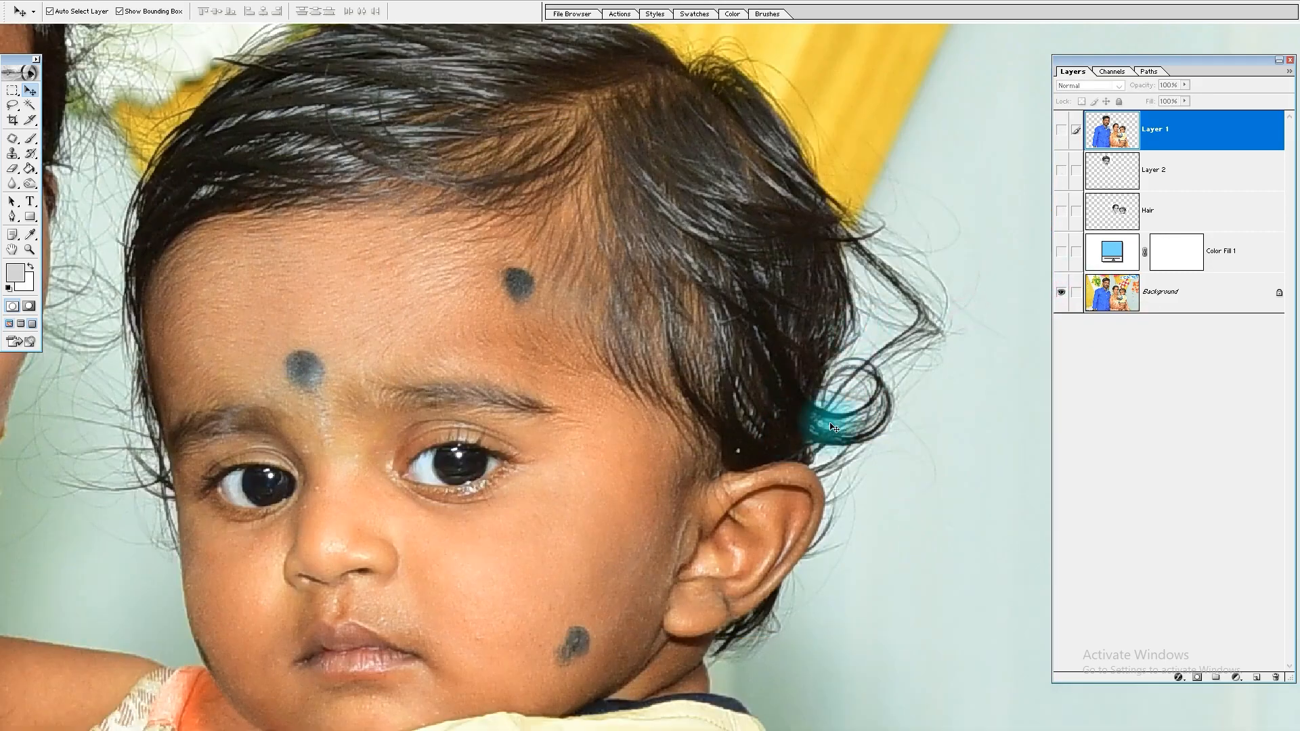
pyautogui.moveTo(917, 278); pyautogui.dragTo(965, 434)
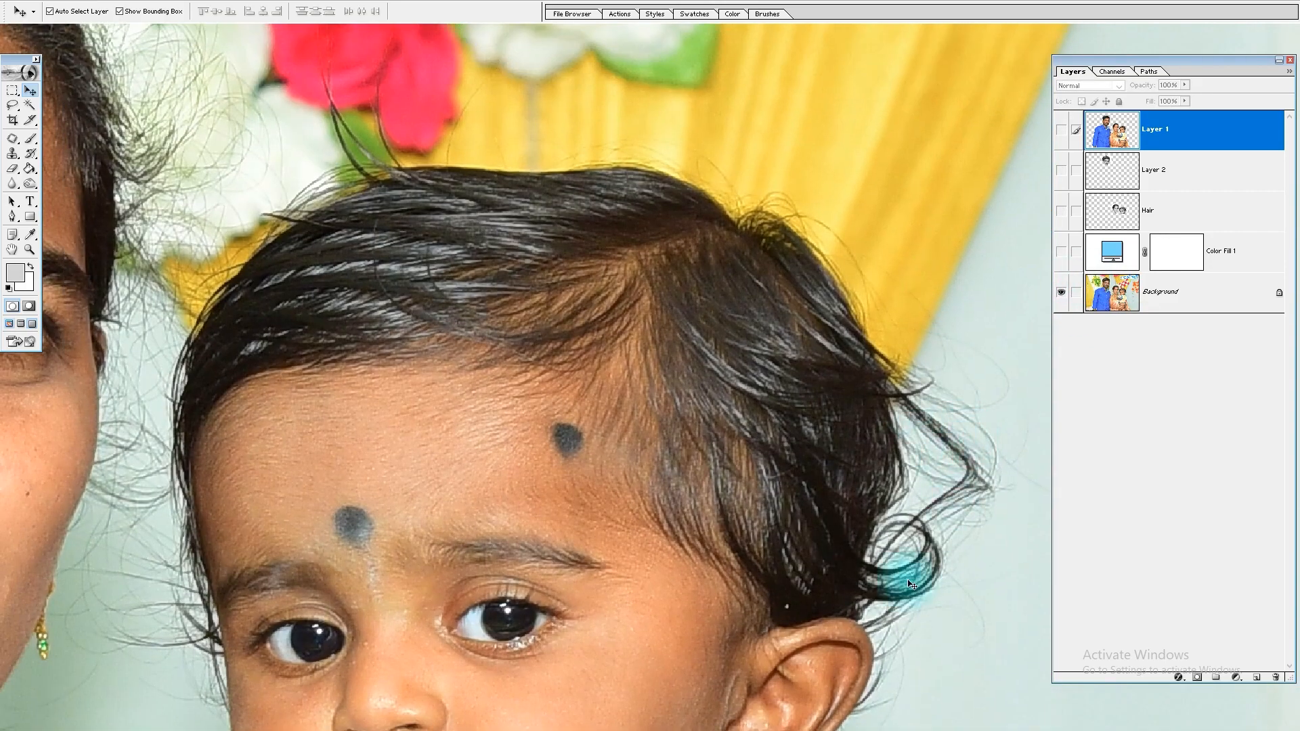
pyautogui.moveTo(1012, 489); pyautogui.dragTo(928, 378)
pyautogui.click(1062, 252)
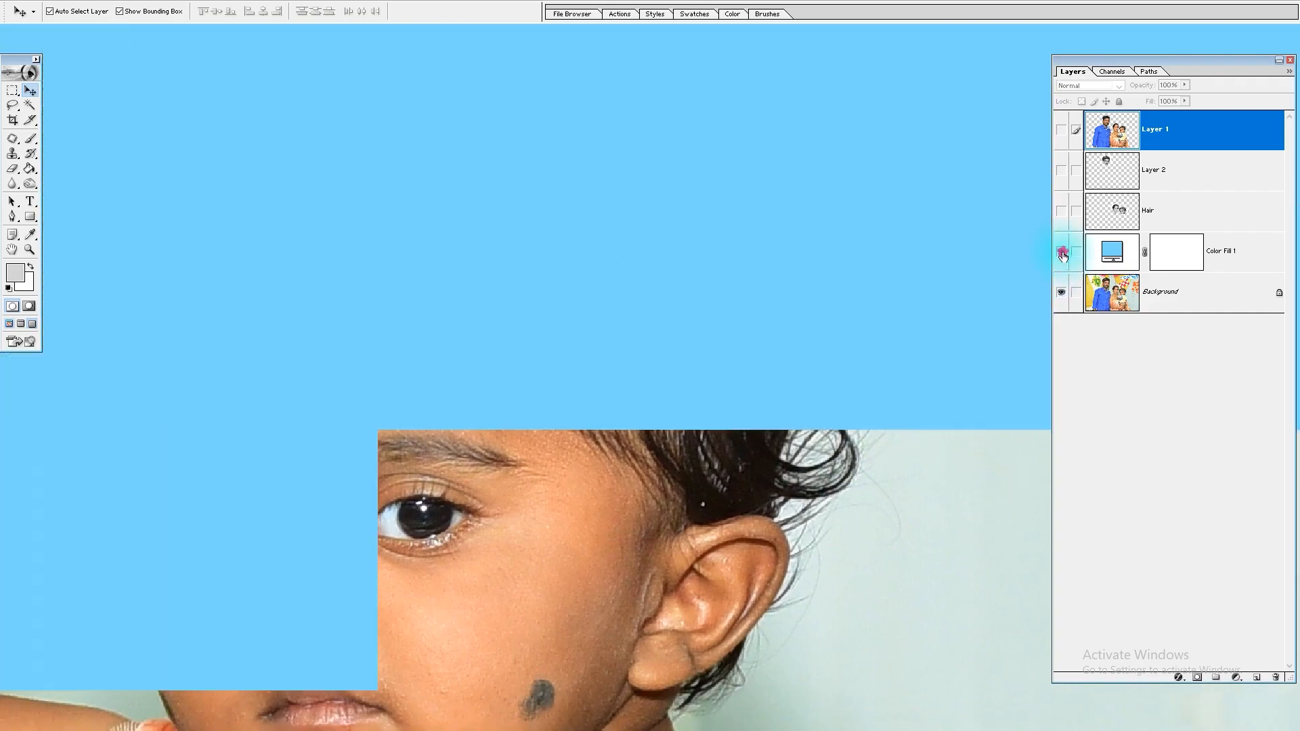
pyautogui.keyDown('alt'); pyautogui.click(1062, 253); pyautogui.keyUp('alt')
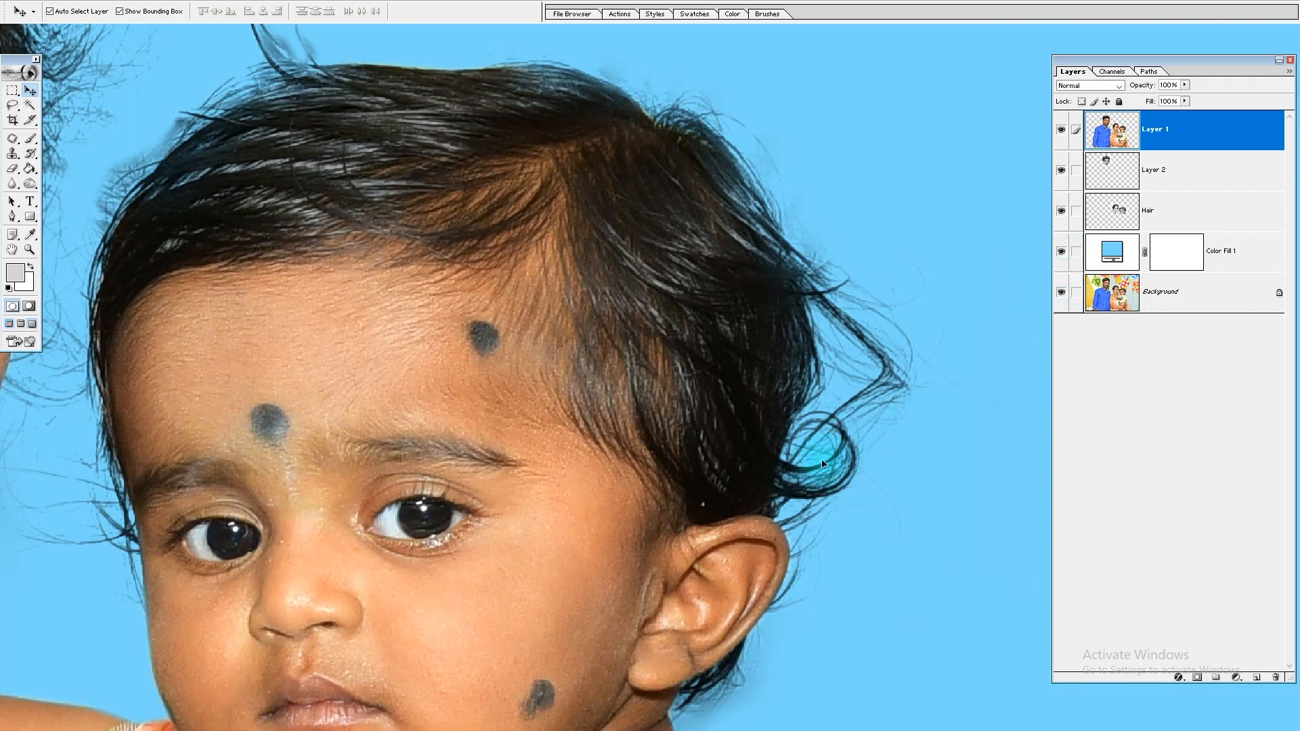
pyautogui.keyDown('alt'); pyautogui.click(1061, 292); pyautogui.keyUp('alt')
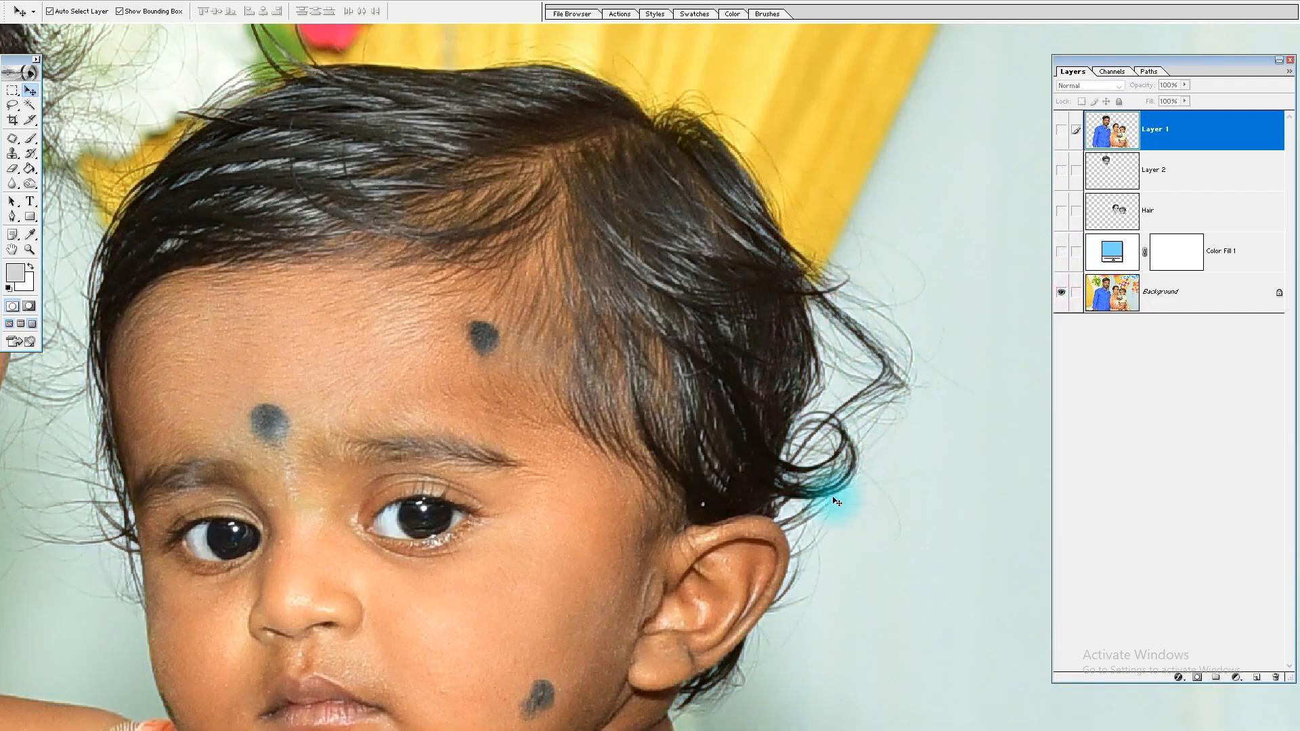
pyautogui.keyDown('alt'); pyautogui.click(1064, 293); pyautogui.keyUp('alt')
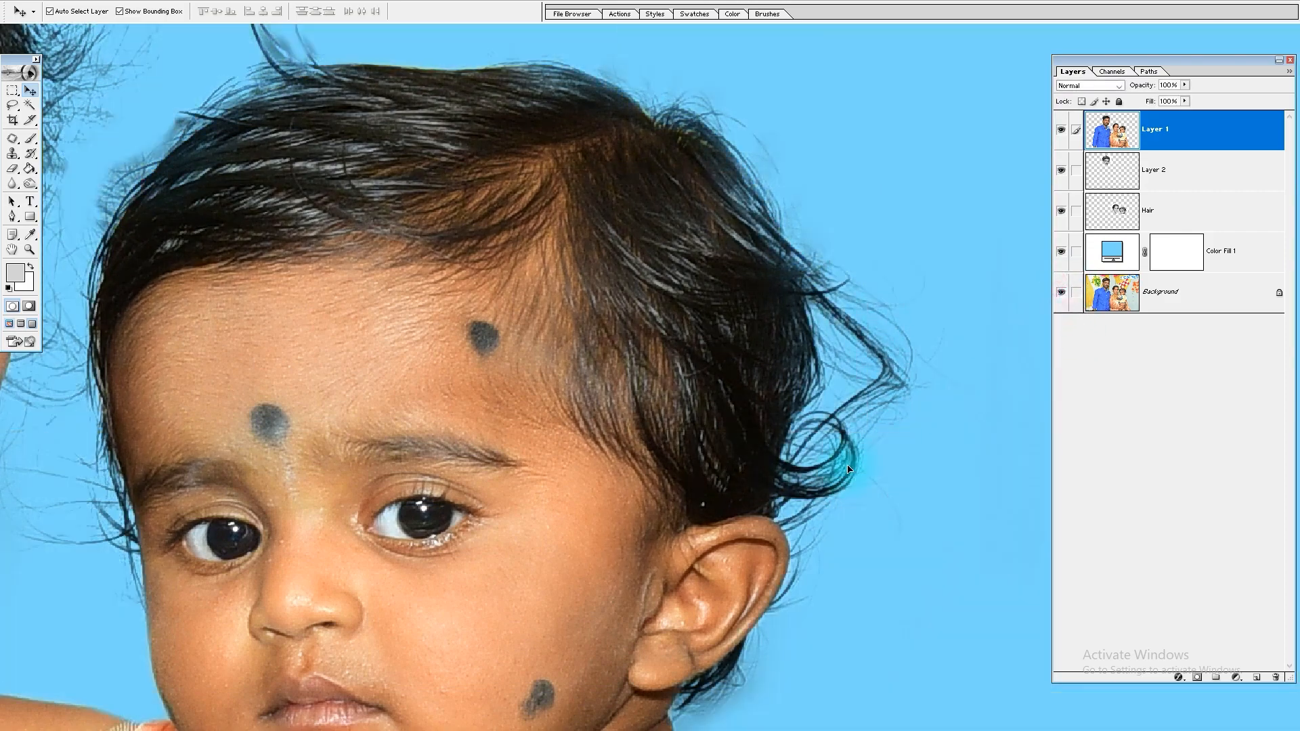
pyautogui.hotkey('ctrl', '0')
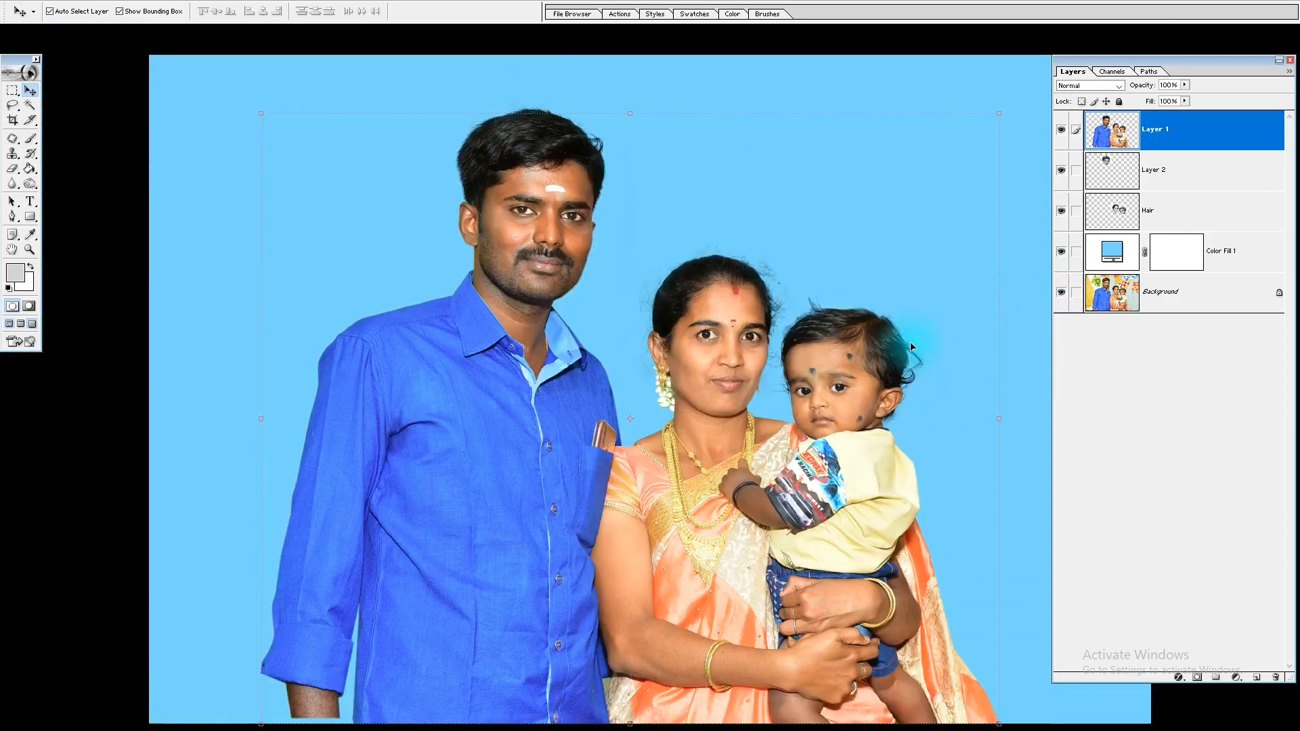